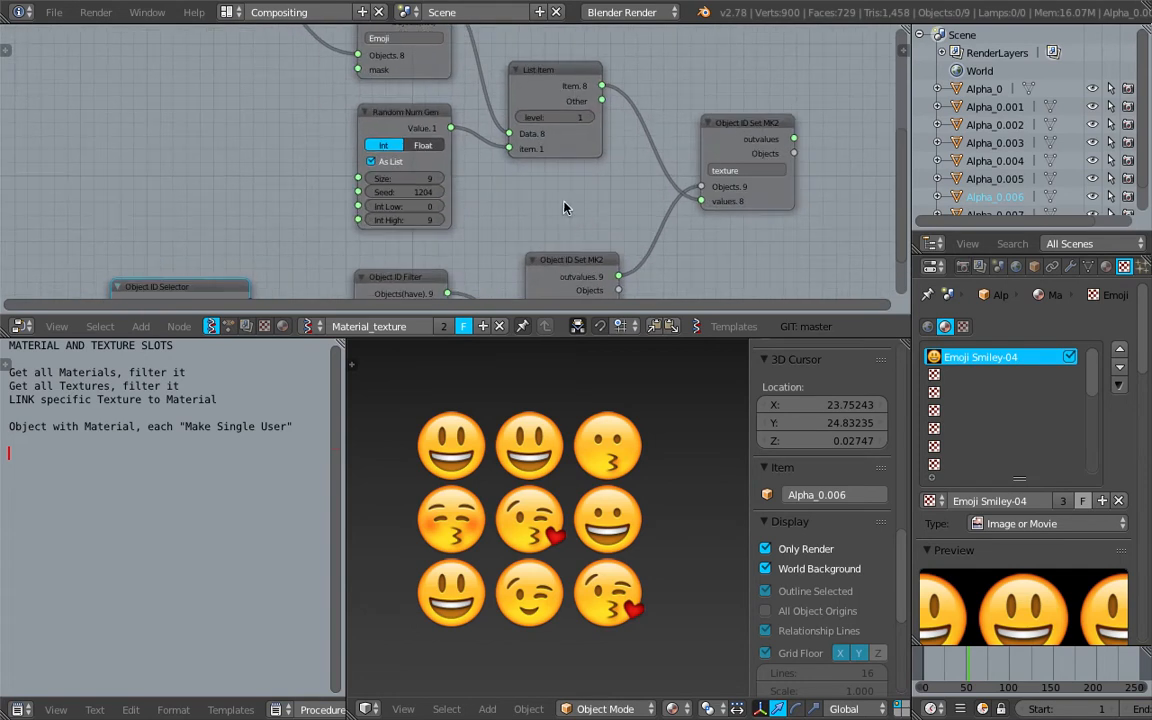
# - Examine the Material_texture node tree, from the Random Num Gen and List Item nodes to the Object ID Set nodes
pyautogui.scroll(-2, 565, 205)
pyautogui.moveTo(559, 198); pyautogui.dragTo(535, 196, button='middle')
pyautogui.scroll(3, 563, 197)
pyautogui.scroll(3, 556, 185)
pyautogui.scroll(-1, 574, 199)
pyautogui.scroll(-1, 574, 205)
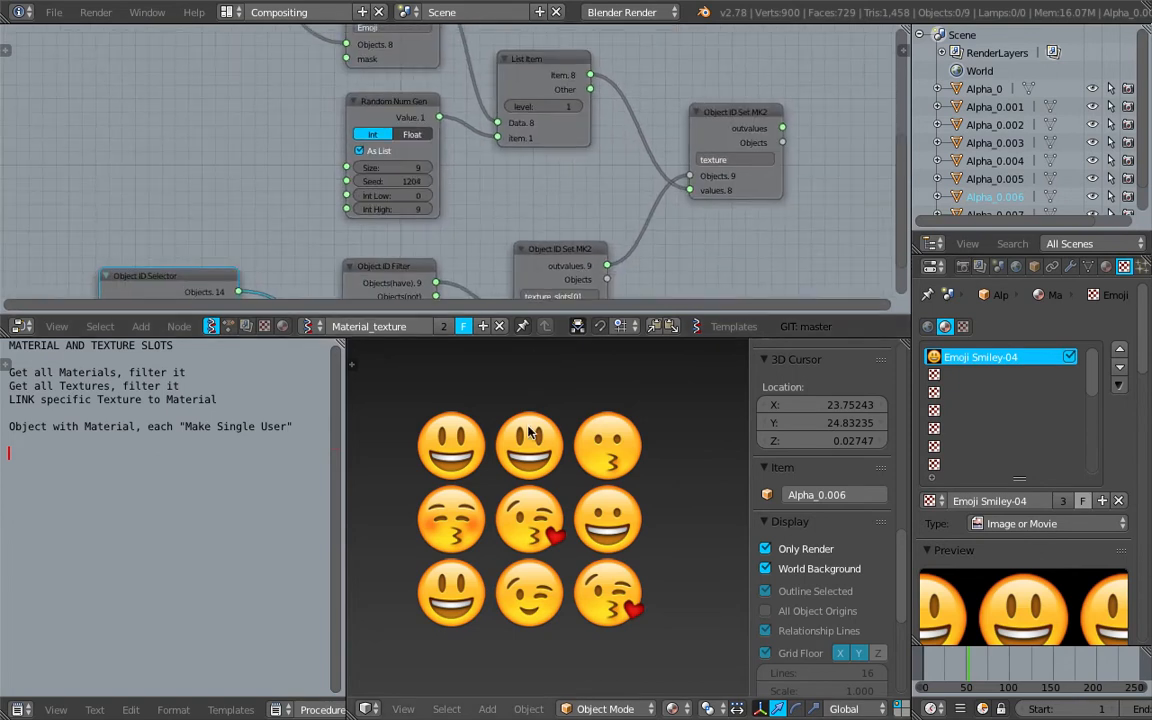
pyautogui.scroll(-2, 487, 246)
pyautogui.moveTo(487, 242); pyautogui.dragTo(525, 258, button='middle')
pyautogui.moveTo(529, 186); pyautogui.dragTo(531, 191, button='middle')
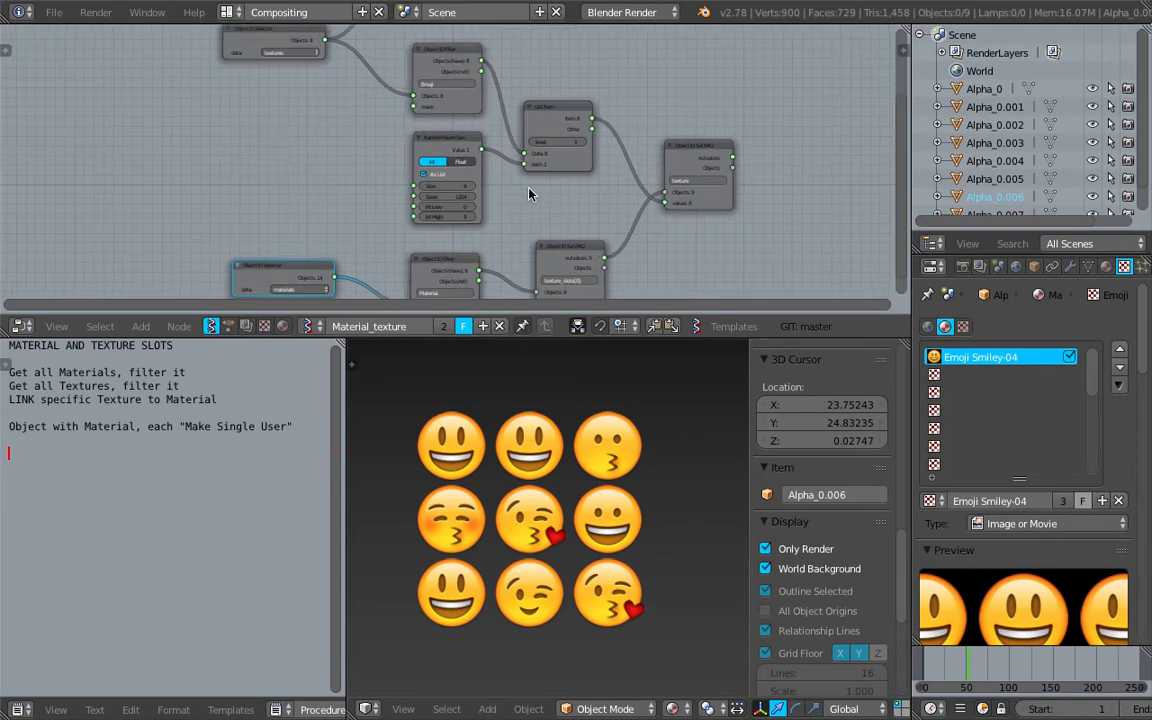
pyautogui.scroll(4, 460, 191)
pyautogui.moveTo(359, 213); pyautogui.dragTo(352, 183, button='middle')
pyautogui.scroll(2, 352, 183)
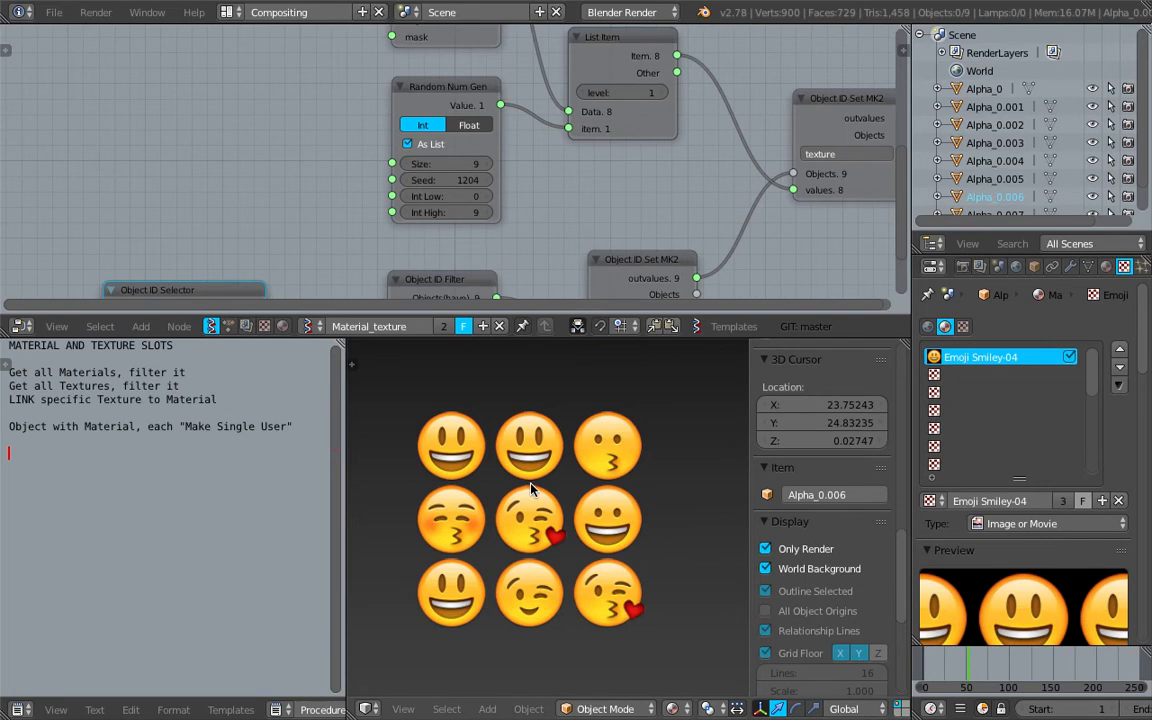
pyautogui.scroll(-3, 514, 203)
pyautogui.scroll(-1, 564, 170)
pyautogui.moveTo(564, 170); pyautogui.dragTo(566, 174, button='middle')
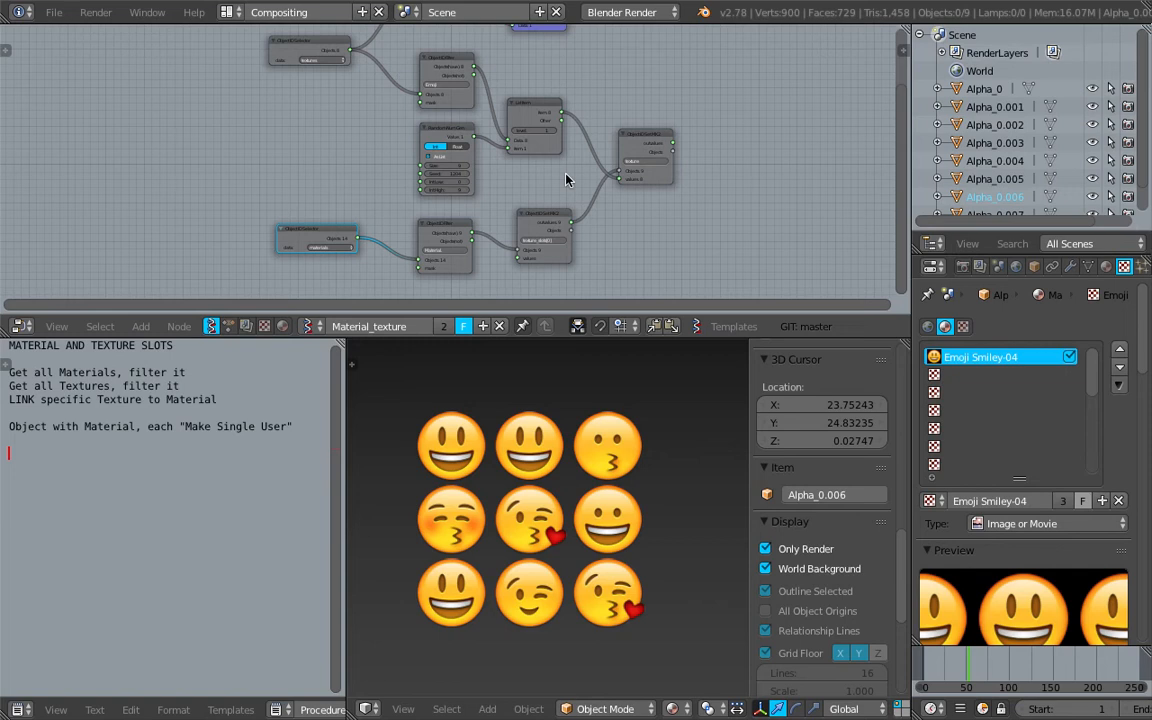
pyautogui.scroll(3, 566, 180)
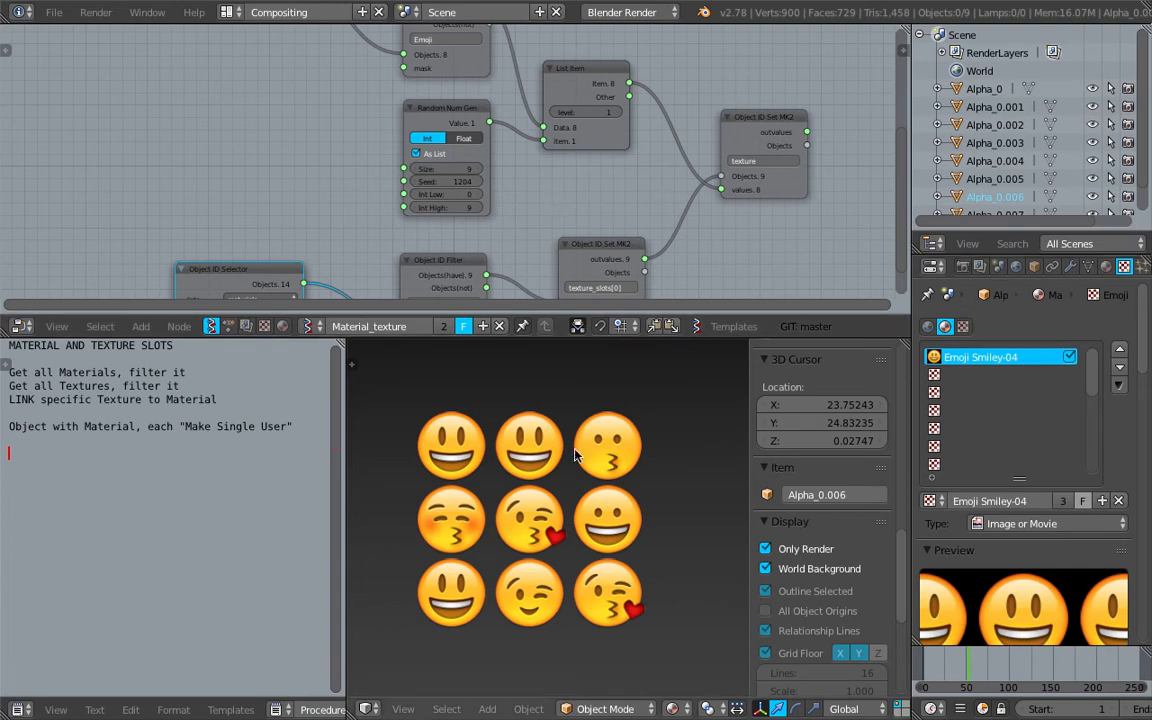
# - Select the first emoji plane in the top row of the 3D view's grid
pyautogui.rightClick(608, 445)
pyautogui.rightClick(437, 456)
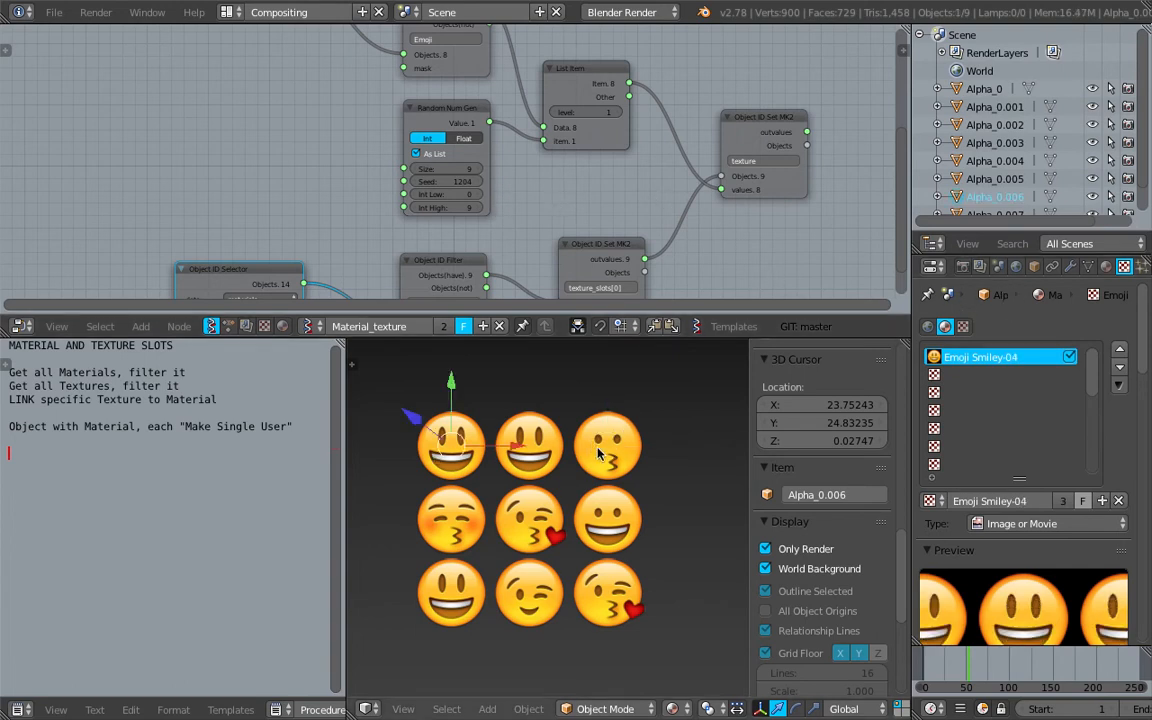
pyautogui.scroll(1, 455, 400)
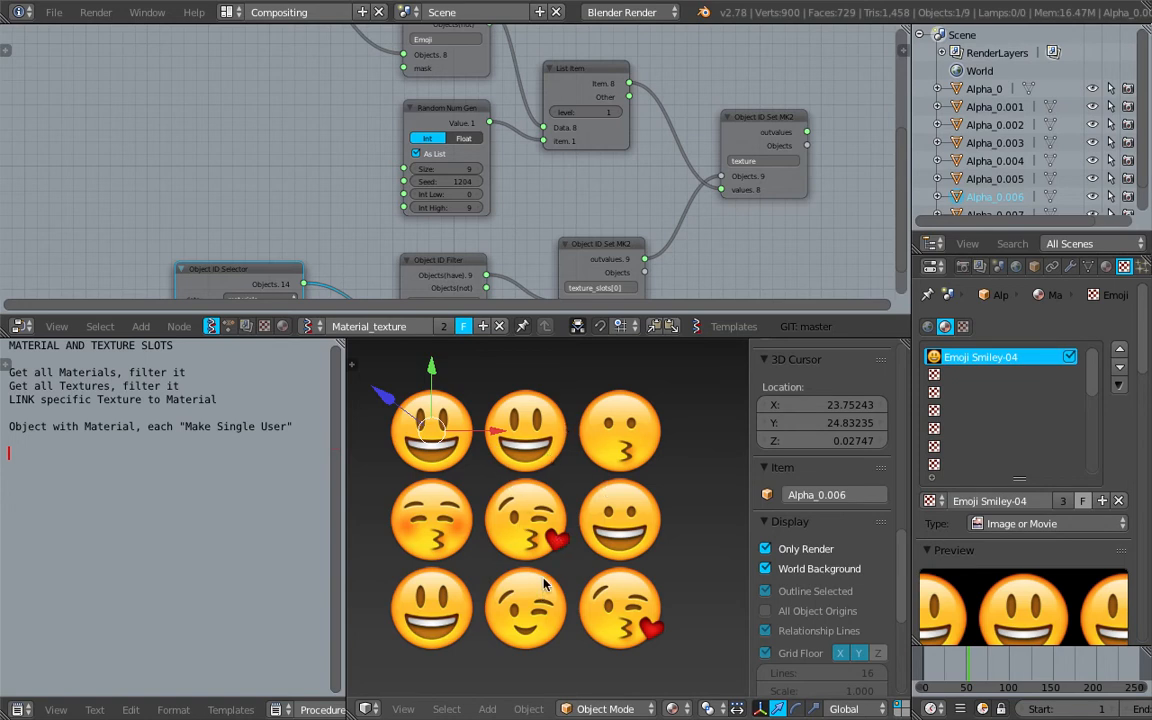
# - Raise the Random Num Gen seed through 1205, 1232 and 1233 to reshuffle the emoji textures
pyautogui.scroll(3, 450, 196)
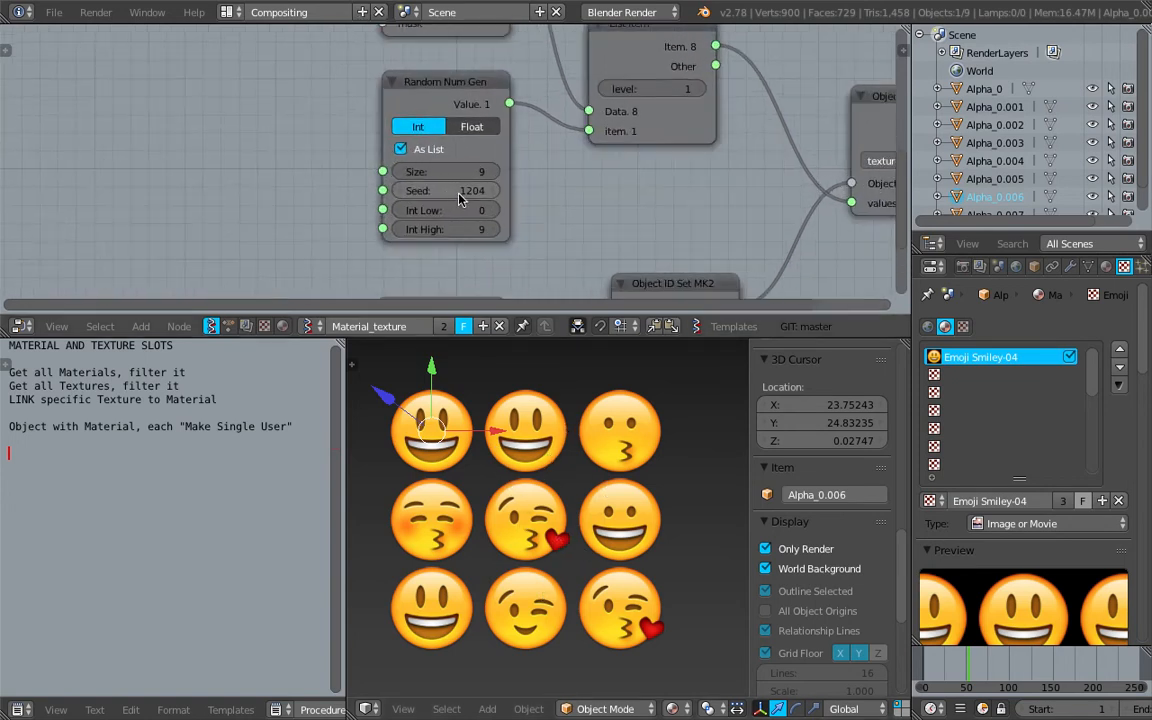
pyautogui.scroll(2, 459, 198)
pyautogui.click(459, 198)
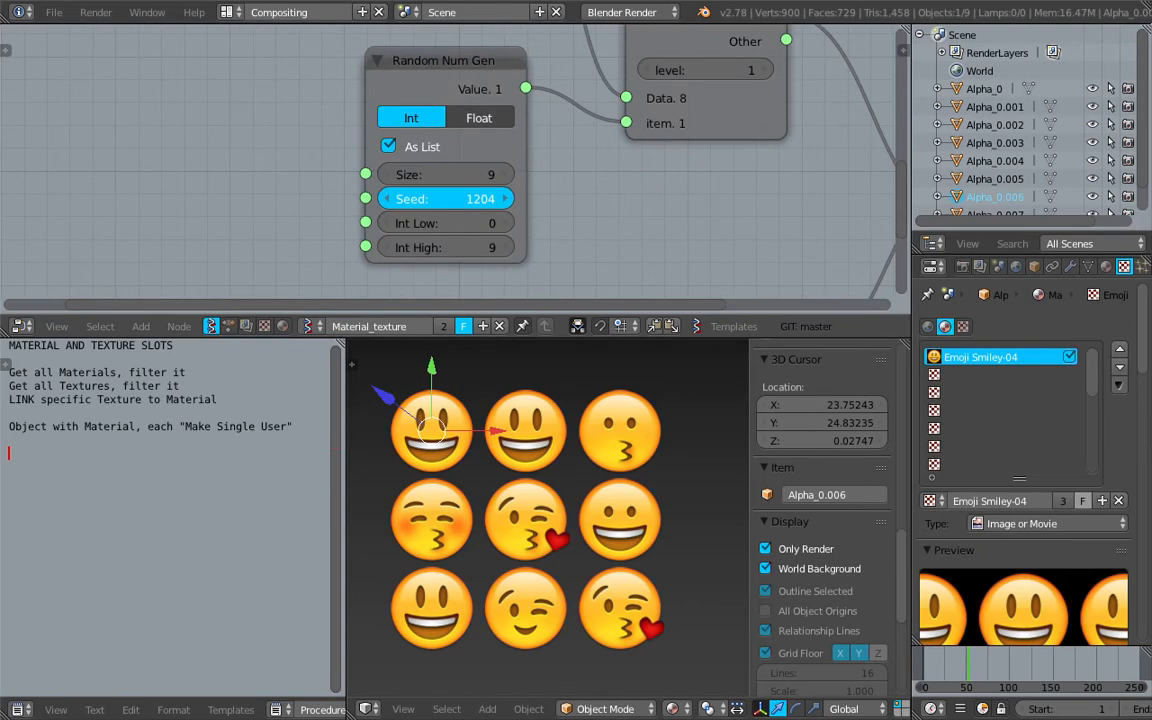
pyautogui.click(505, 199)
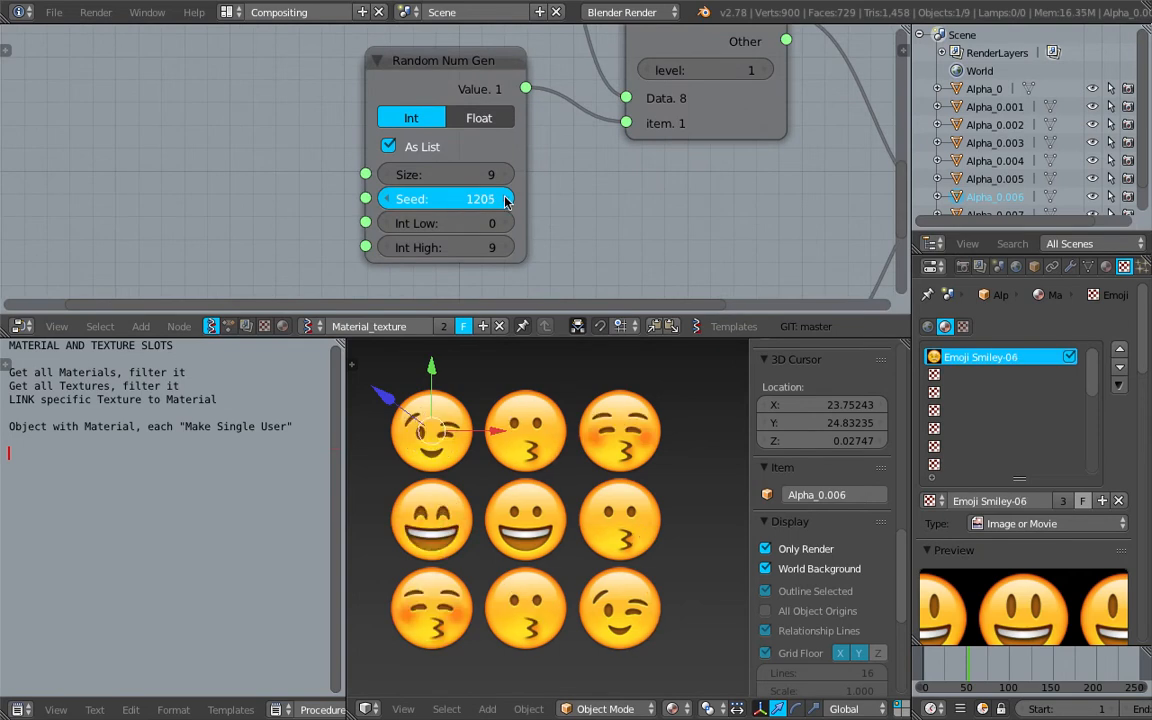
pyautogui.moveTo(482, 201); pyautogui.dragTo(511, 203)
pyautogui.click(536, 382)
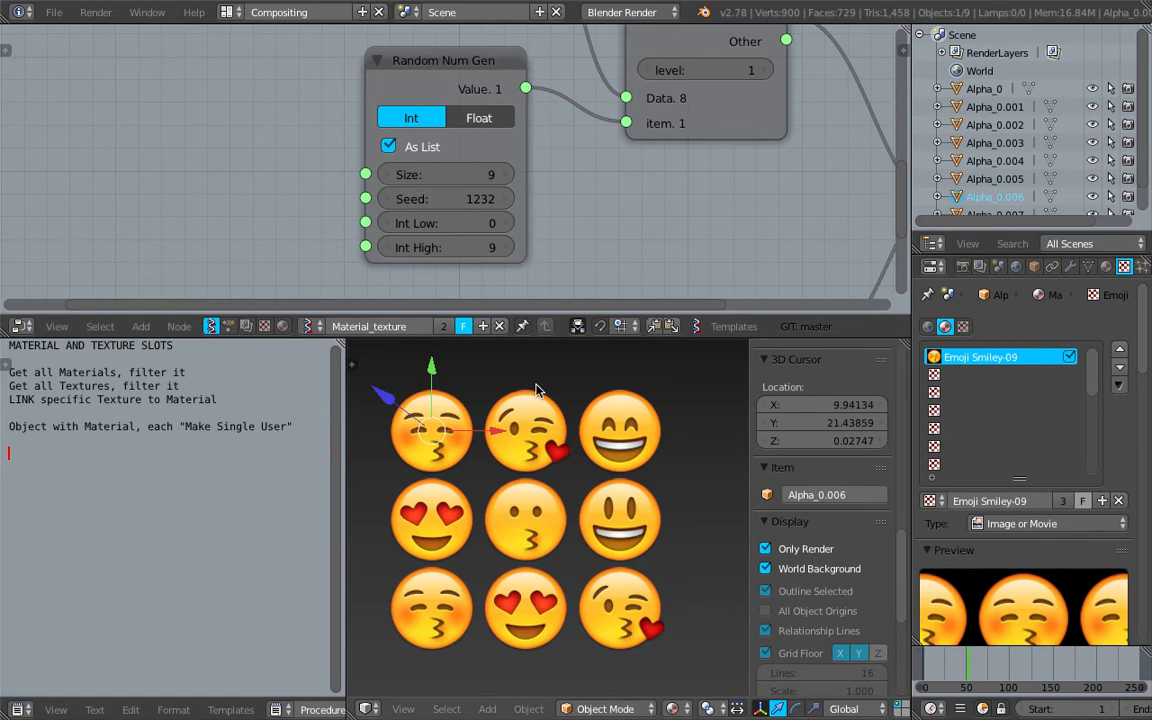
pyautogui.click(505, 199)
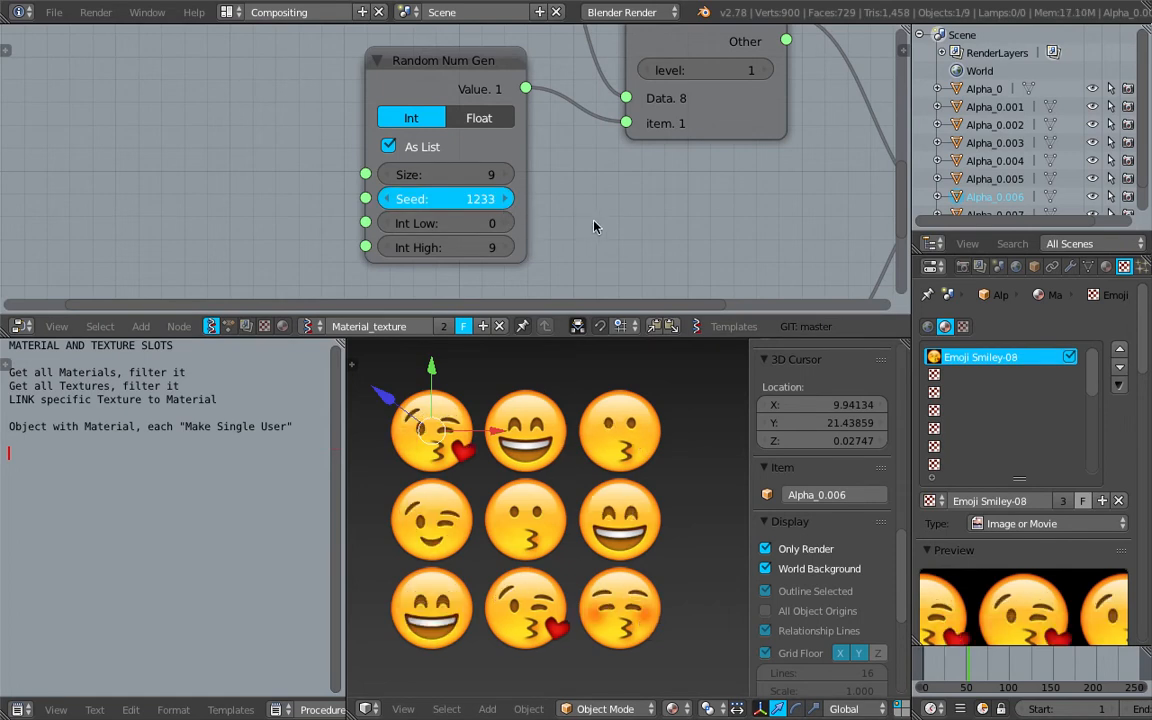
pyautogui.click(505, 199)
# - Set the Random Num Gen seed to 1276 for another emoji arrangement
pyautogui.press('Home')
pyautogui.scroll(6, 452, 200)
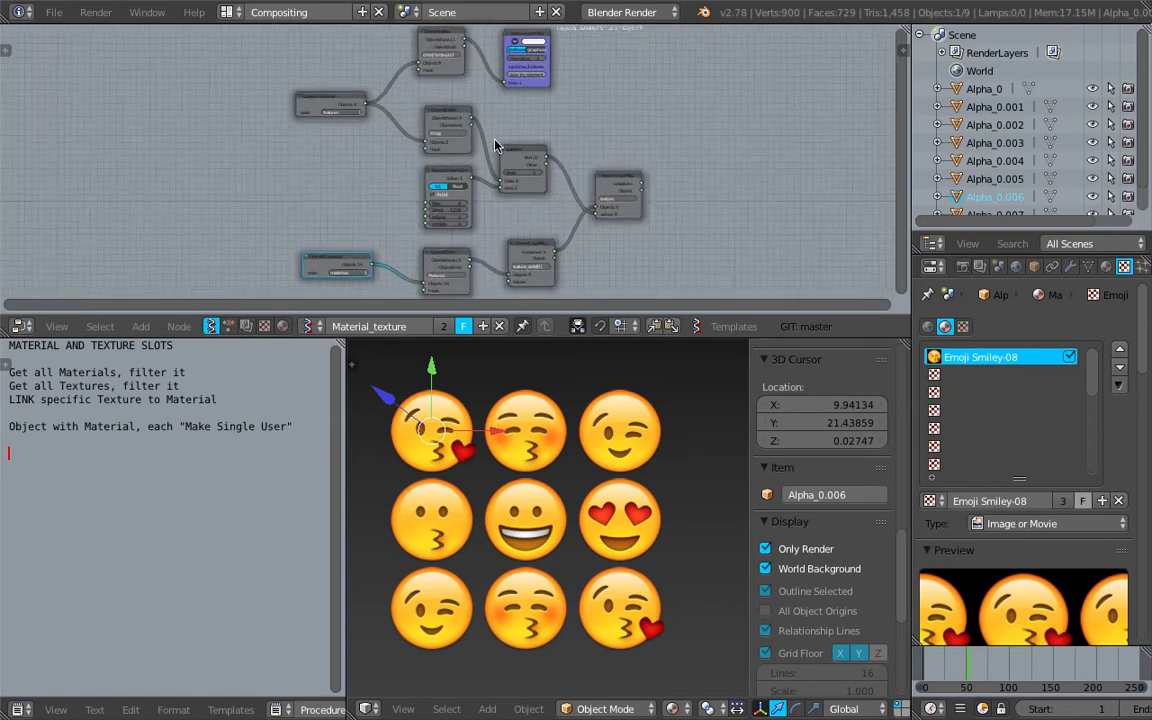
pyautogui.moveTo(456, 216); pyautogui.dragTo(467, 213)
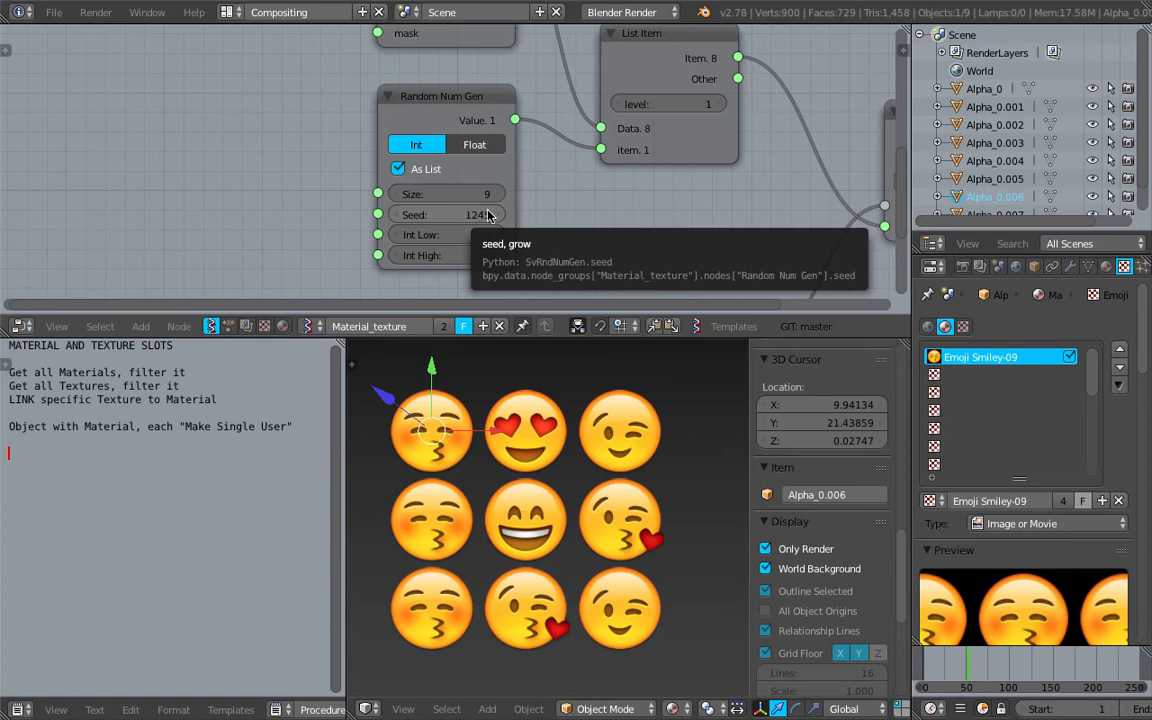
pyautogui.moveTo(466, 213)
pyautogui.mouseDown()
pyautogui.moveTo(455, 219)
pyautogui.moveTo(499, 216)
pyautogui.moveTo(431, 189)
pyautogui.moveTo(458, 202)
pyautogui.mouseUp()
# - Examine how the texture and material branches of the node tree connect to the final Object ID Set node
pyautogui.scroll(-5, 517, 211)
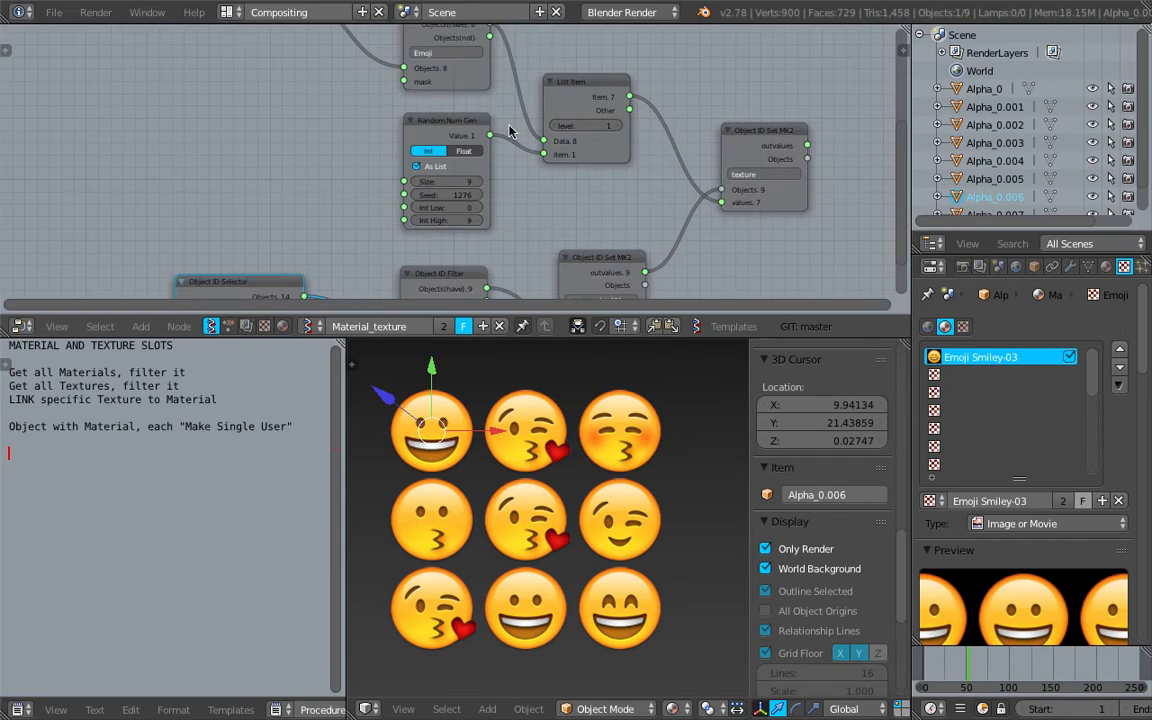
pyautogui.scroll(-6, 512, 137)
pyautogui.moveTo(512, 137); pyautogui.dragTo(484, 175, button='middle')
pyautogui.scroll(3, 463, 100)
pyautogui.scroll(3, 414, 145)
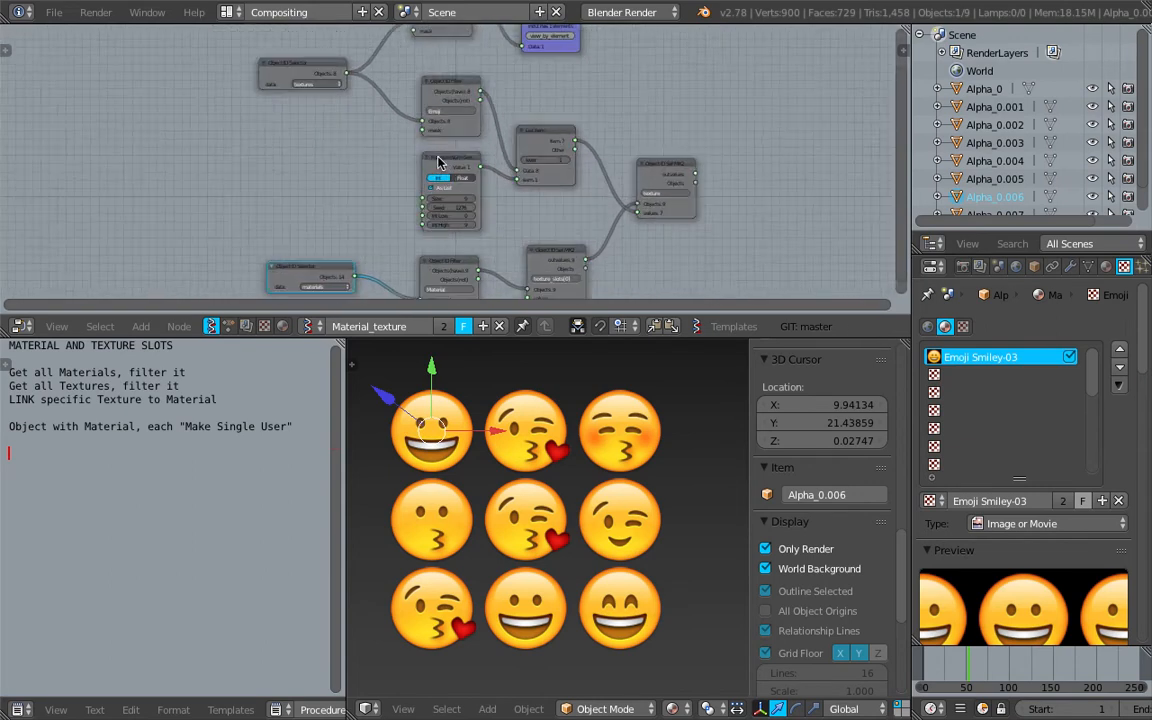
pyautogui.moveTo(415, 143); pyautogui.dragTo(410, 100, button='middle')
pyautogui.scroll(3, 420, 180)
pyautogui.moveTo(430, 212); pyautogui.dragTo(407, 184, button='middle')
pyautogui.scroll(2, 407, 184)
pyautogui.scroll(-3, 407, 184)
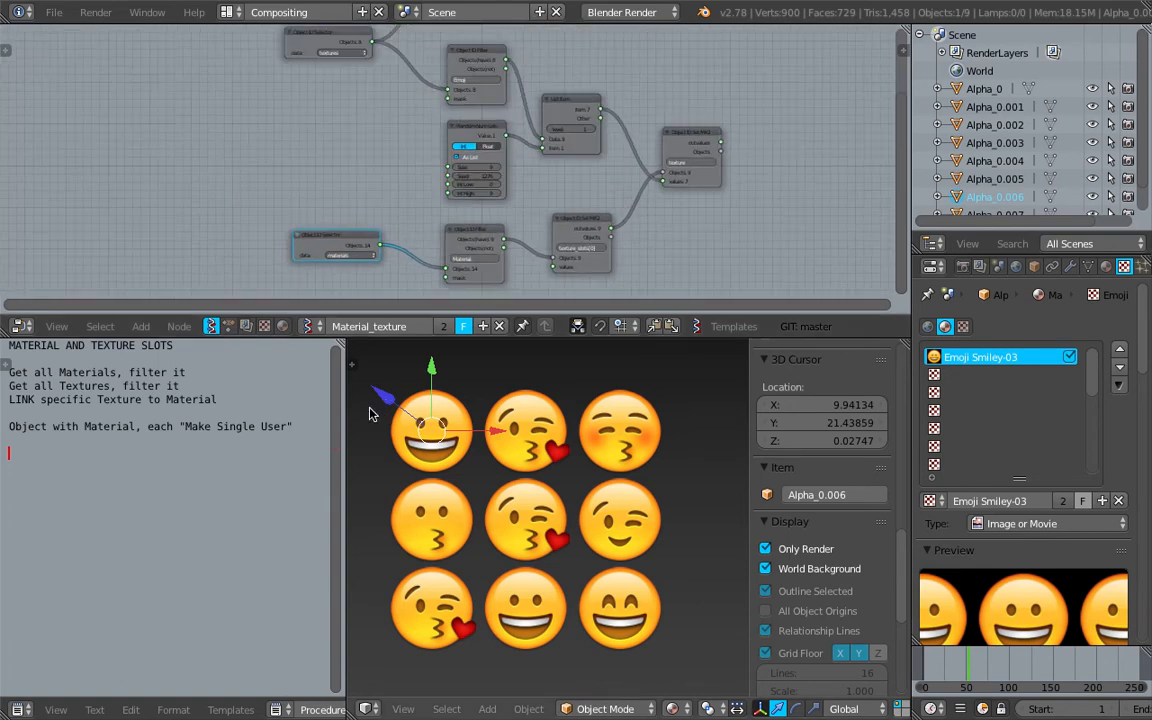
# - Read through the text notes on filtering and linking materials and textures, highlighting the "Make Single User" line
pyautogui.moveTo(345, 402); pyautogui.dragTo(405, 402)
pyautogui.click(294, 426)
pyautogui.moveTo(298, 422); pyautogui.dragTo(8, 345)
pyautogui.click(52, 372)
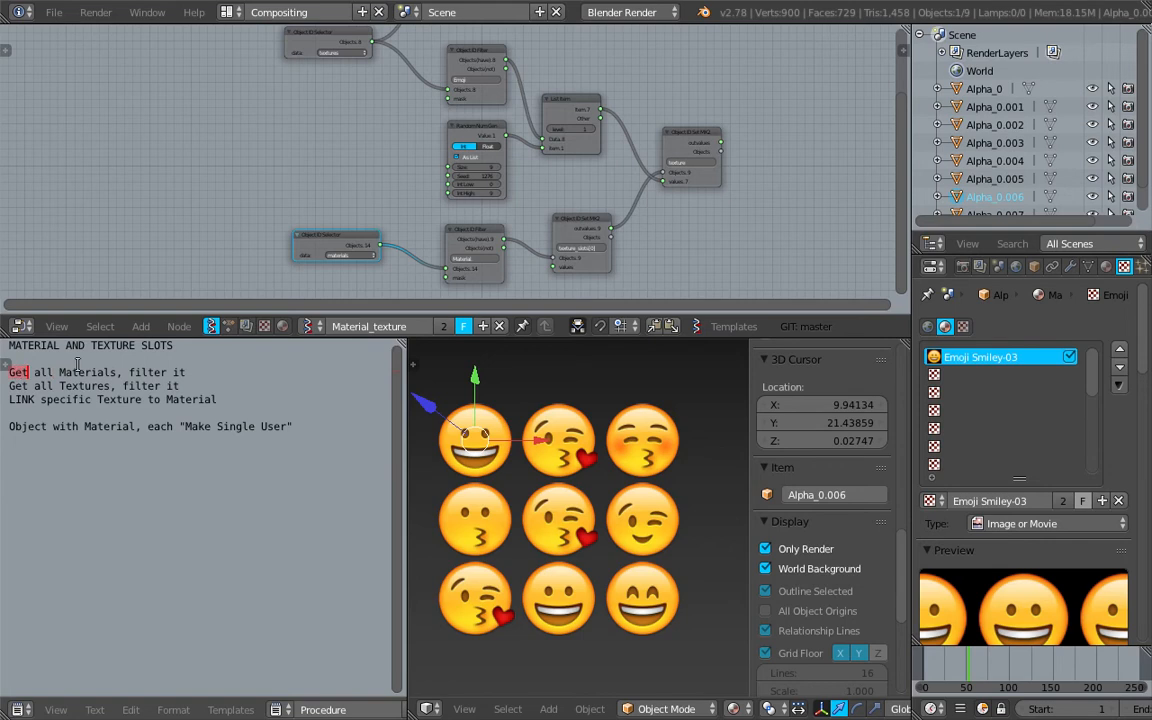
pyautogui.click(142, 370)
pyautogui.moveTo(192, 369)
pyautogui.mouseDown()
pyautogui.moveTo(3, 368)
pyautogui.moveTo(34, 386)
pyautogui.moveTo(192, 390)
pyautogui.mouseUp()
pyautogui.moveTo(192, 390); pyautogui.dragTo(8, 402)
pyautogui.click(4, 391)
pyautogui.click(24, 427)
pyautogui.click(184, 413)
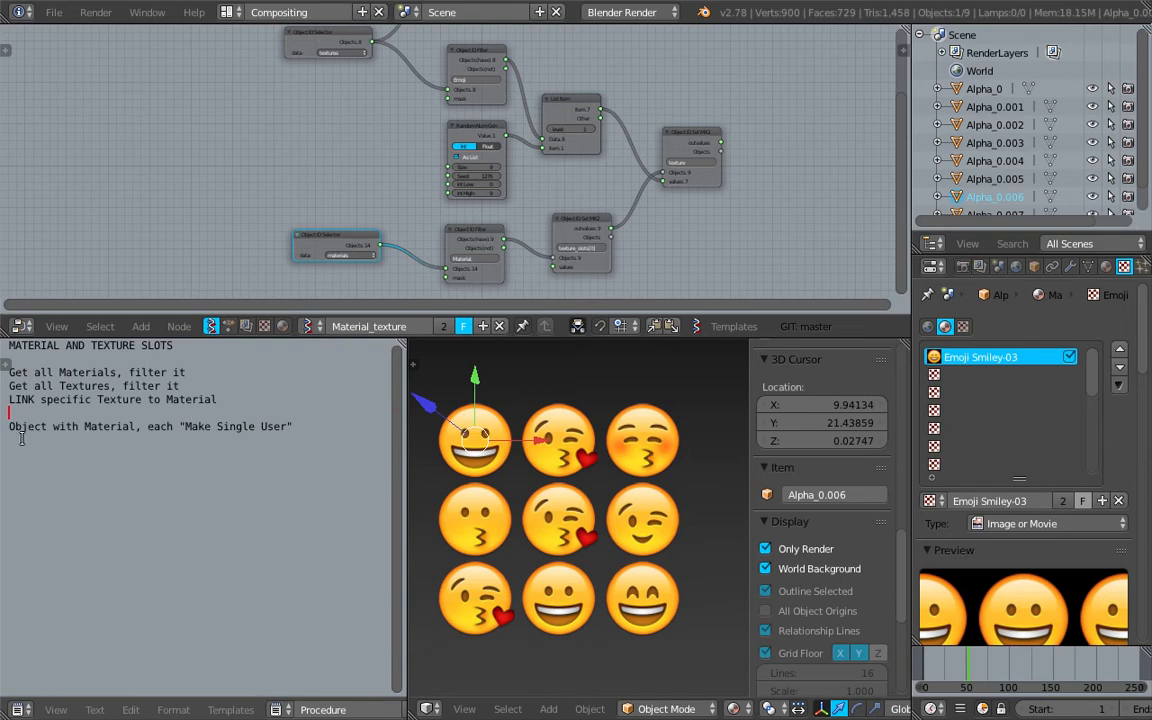
pyautogui.moveTo(8, 426); pyautogui.dragTo(263, 427)
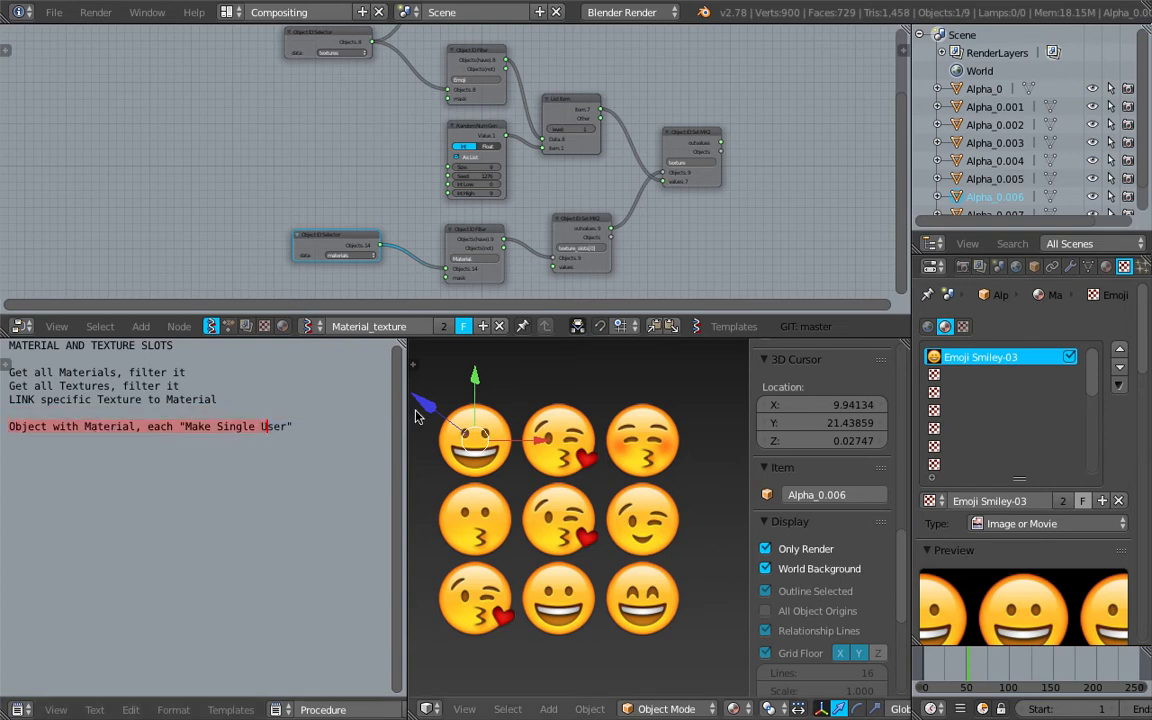
# - Enlarge the 3D view by narrowing the text editor and the view's properties sidebar
pyautogui.moveTo(404, 410); pyautogui.dragTo(319, 410)
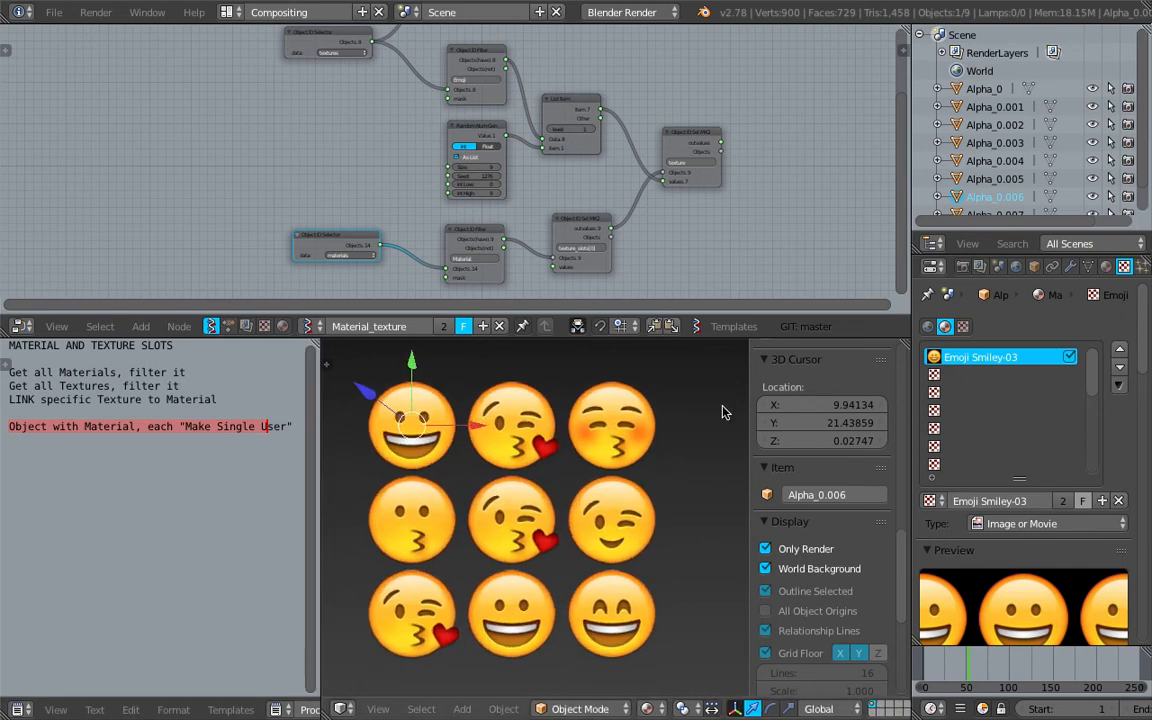
pyautogui.moveTo(755, 408); pyautogui.dragTo(806, 405)
pyautogui.scroll(-2, 543, 467)
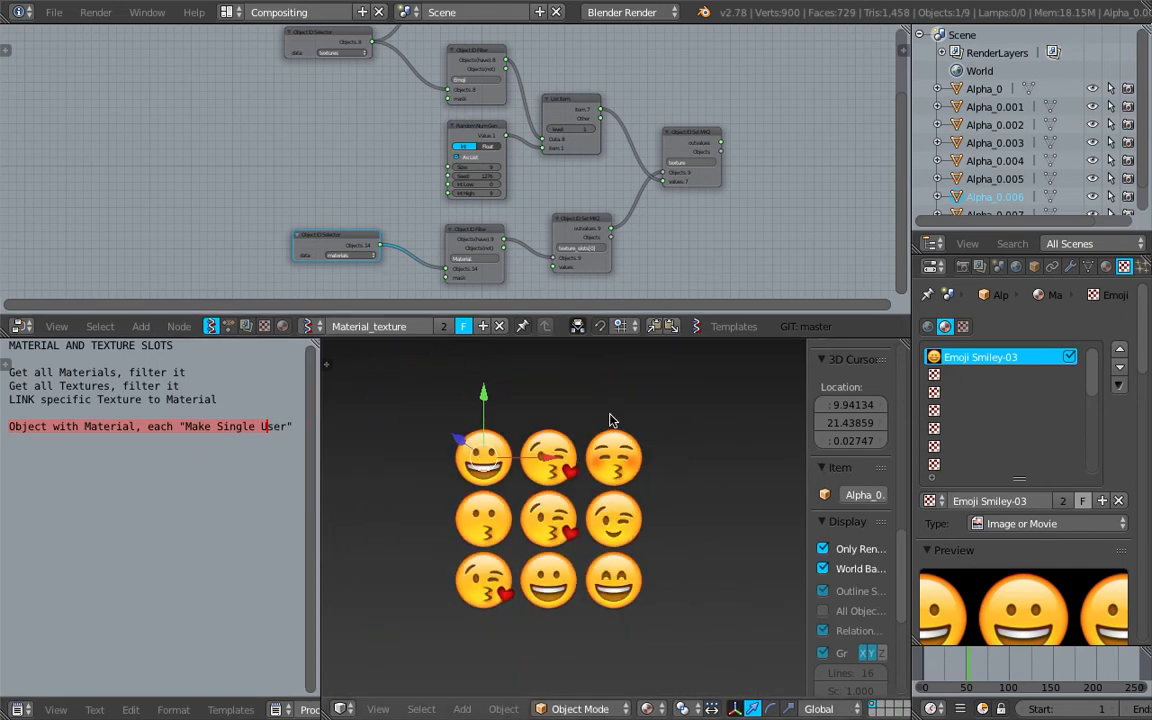
# - Move the centre emoji plane out of the grid so it overlaps its upper-left neighbours
pyautogui.moveTo(543, 467); pyautogui.dragTo(560, 560, button='middle')
pyautogui.scroll(2, 528, 510)
pyautogui.scroll(-2, 530, 512)
pyautogui.rightClick(571, 518)
pyautogui.press('g')
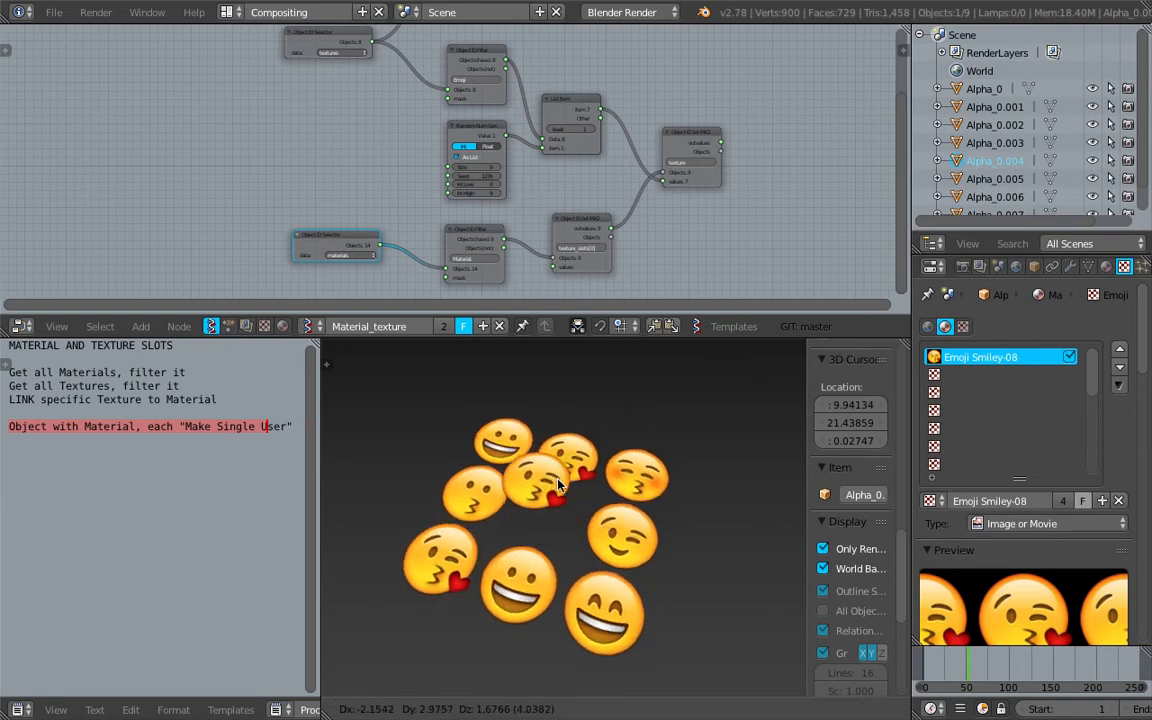
pyautogui.click(548, 470)
pyautogui.press('KP_1')
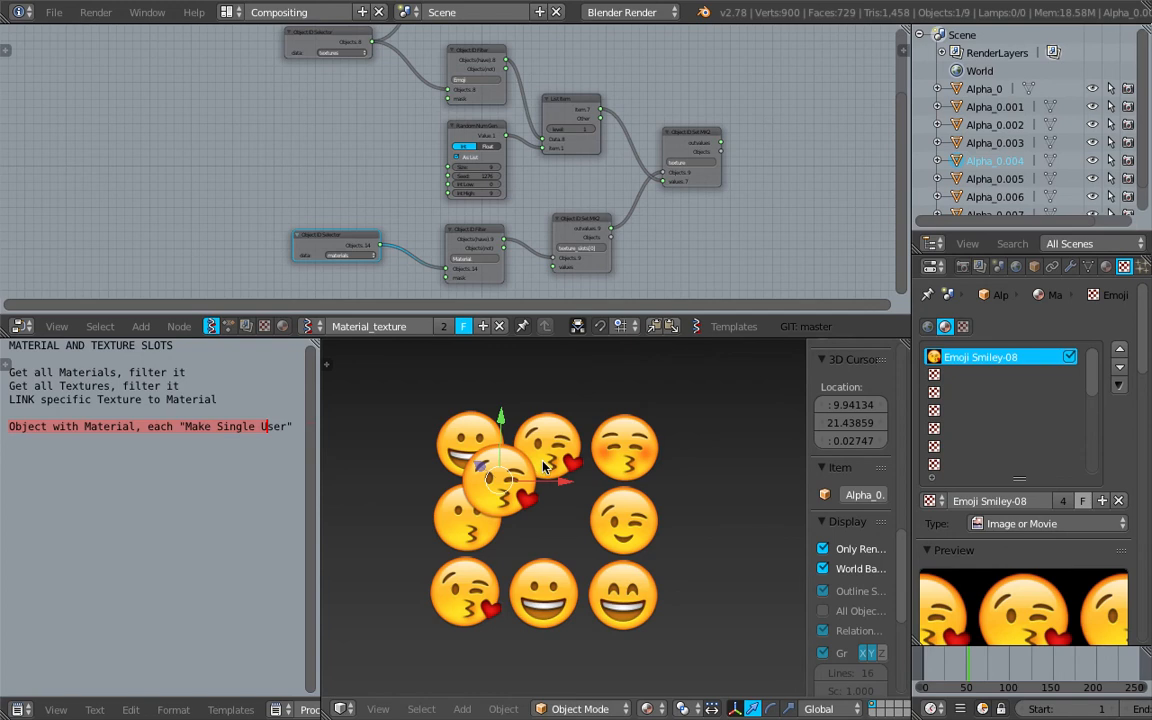
# - Reposition the moved emoji plane near the grid's upper middle and scale it to over twice its size
pyautogui.press('g')
pyautogui.click(636, 522)
pyautogui.press('s')
pyautogui.click(702, 606)
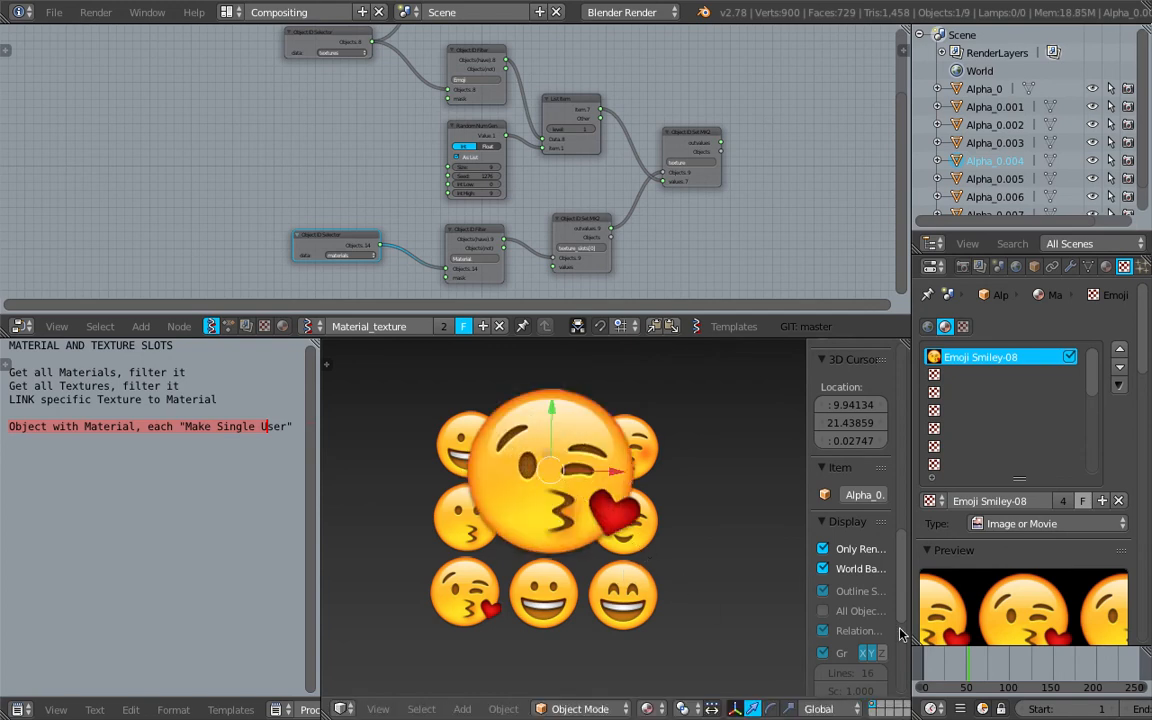
# - Go to an earlier frame and inspect the enlarged emoji plane and the node tree
pyautogui.click(948, 659)
pyautogui.moveTo(490, 588); pyautogui.dragTo(514, 530, button='middle')
pyautogui.scroll(3, 600, 256)
pyautogui.moveTo(597, 251); pyautogui.dragTo(592, 187, button='middle')
pyautogui.scroll(2, 318, 252)
pyautogui.moveTo(356, 243); pyautogui.dragTo(399, 99, button='middle')
pyautogui.scroll(-4, 383, 112)
pyautogui.moveTo(575, 575); pyautogui.dragTo(503, 518, button='middle')
pyautogui.moveTo(600, 456); pyautogui.dragTo(624, 450, button='middle')
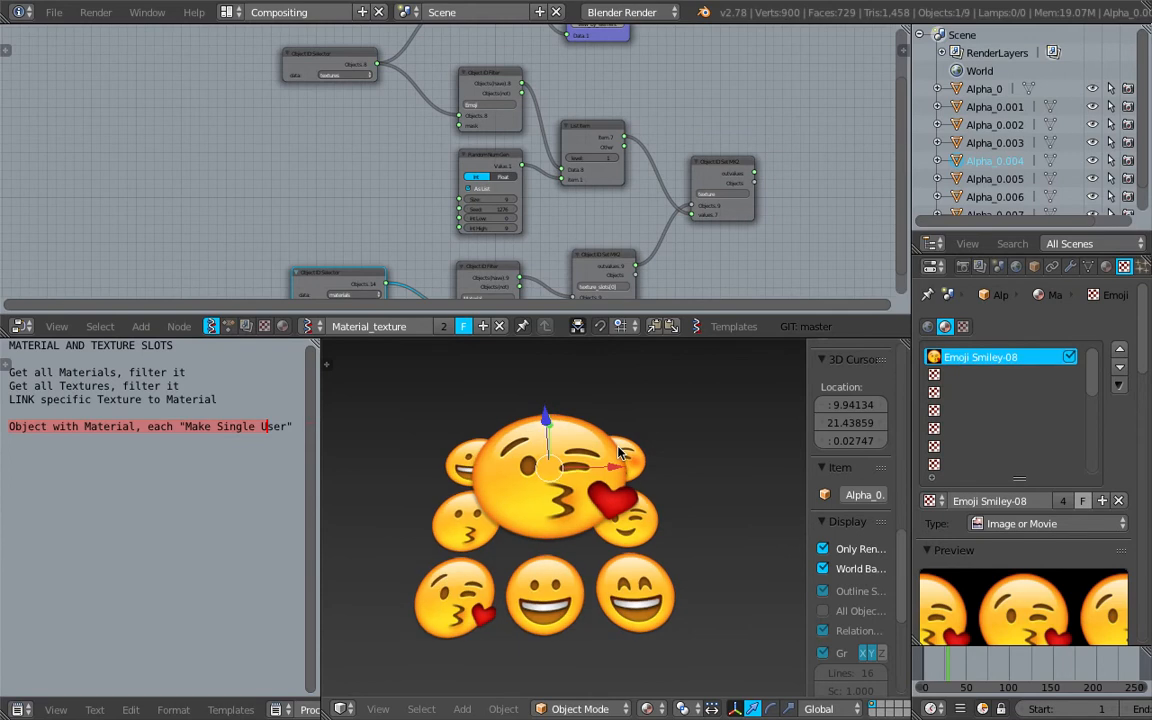
# - Try to start a new file from the startup scene
pyautogui.click(54, 12)
pyautogui.click(69, 33)
pyautogui.click(93, 51)
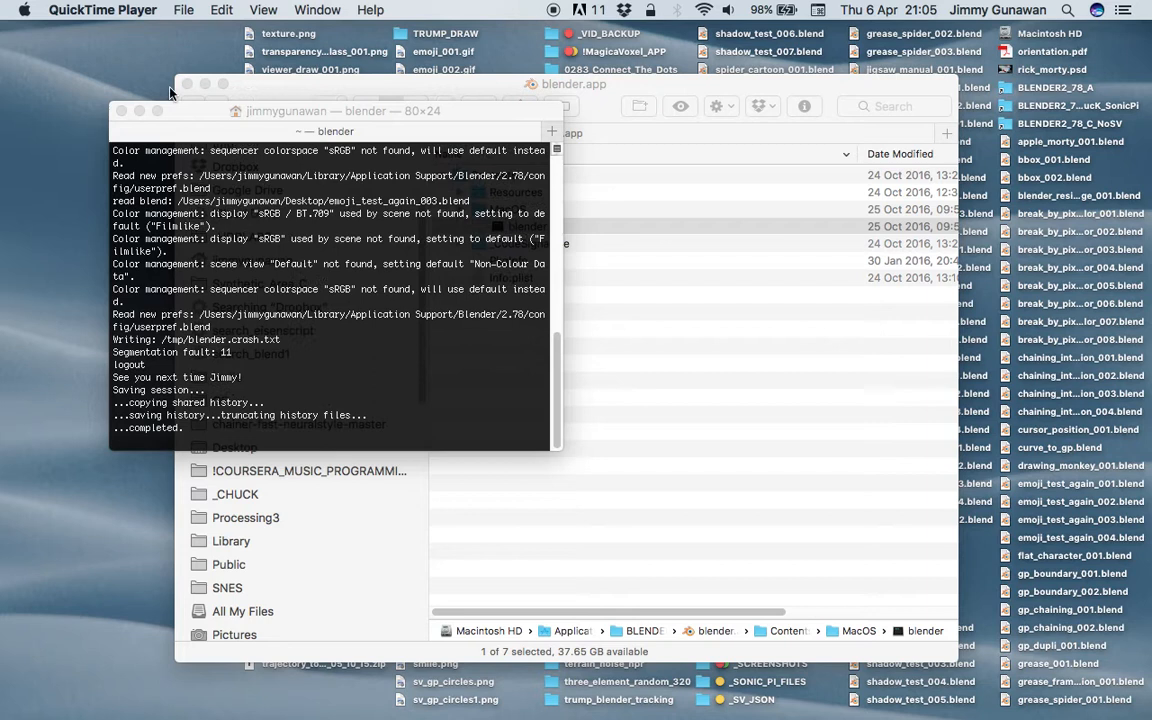
# - Close the terminal window and launch the blender executable from blender.app's Contents/MacOS folder in Finder
pyautogui.click(121, 111)
pyautogui.moveTo(303, 95); pyautogui.dragTo(282, 91)
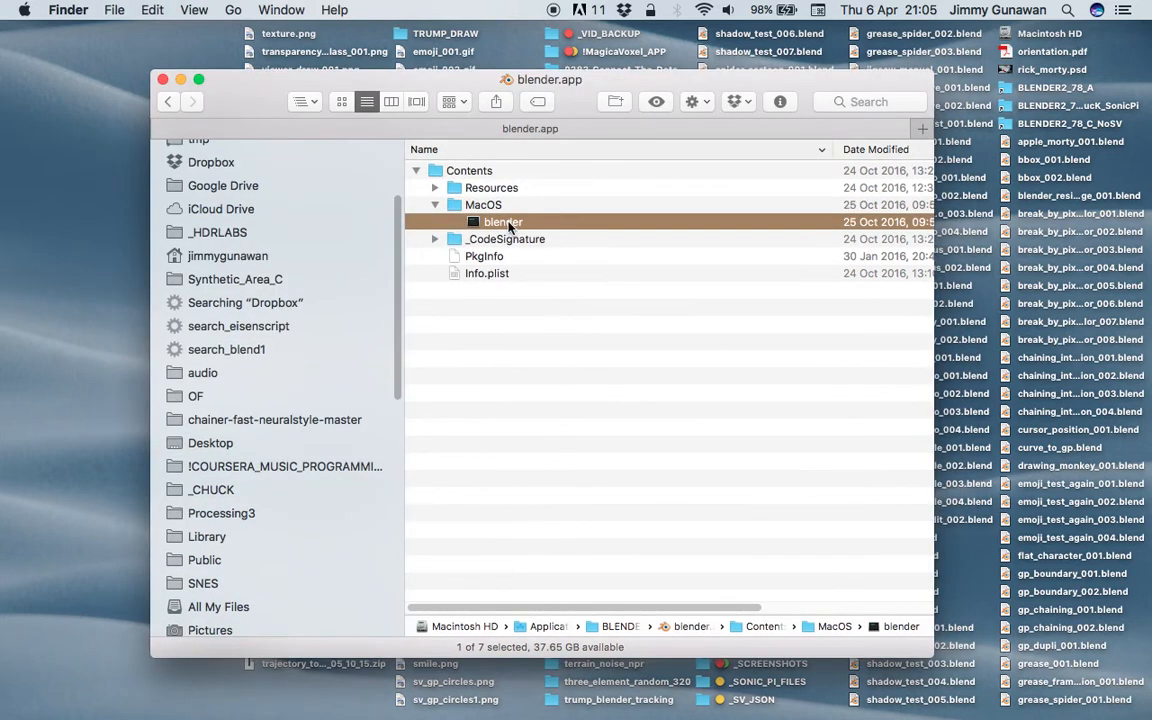
pyautogui.doubleClick(508, 224)
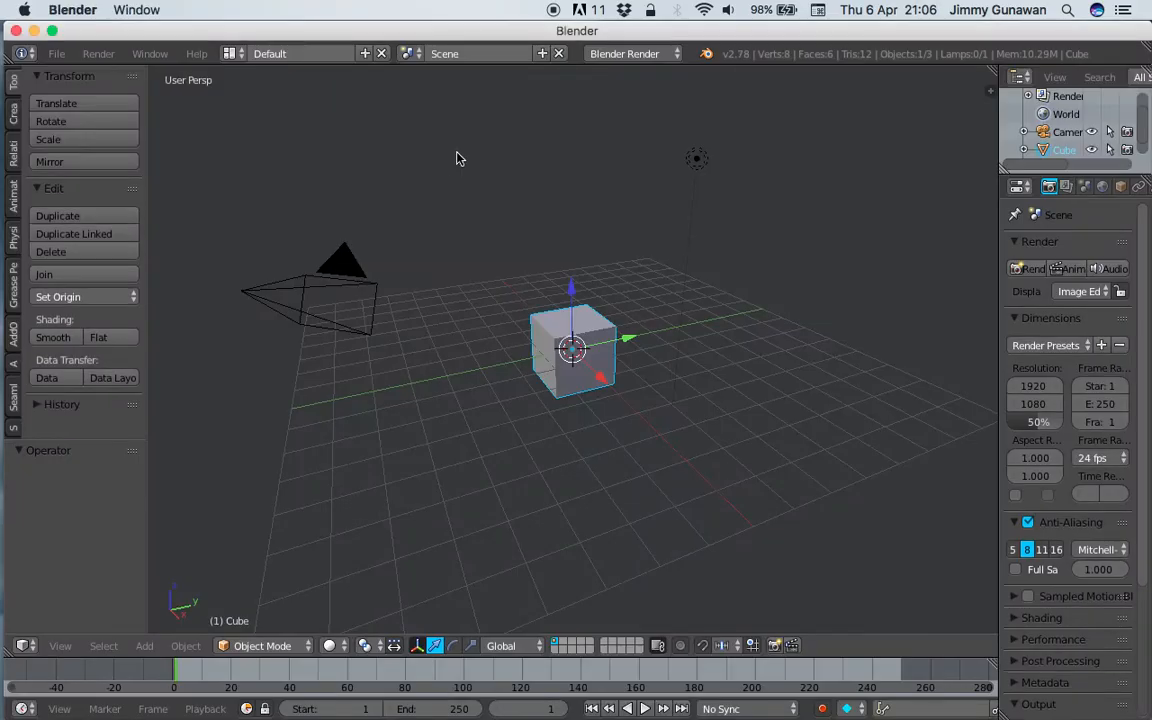
# - Delete all default objects from the new scene
pyautogui.moveTo(458, 273); pyautogui.dragTo(579, 334, button='middle')
pyautogui.press('a')
pyautogui.press('x')
pyautogui.click(540, 275)
pyautogui.moveTo(490, 267); pyautogui.dragTo(530, 276, button='middle')
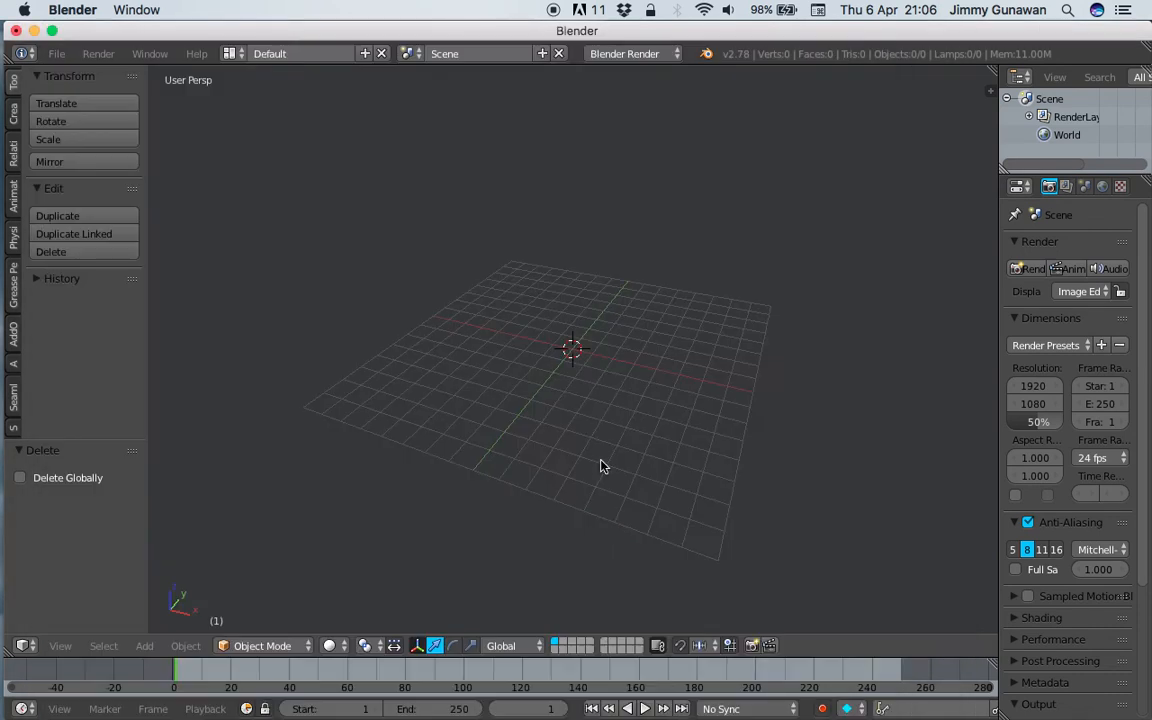
# - Switch the Blender window to full screen
pyautogui.click(800, 690)
pyautogui.moveTo(594, 390); pyautogui.dragTo(555, 363, button='middle')
pyautogui.click(52, 31)
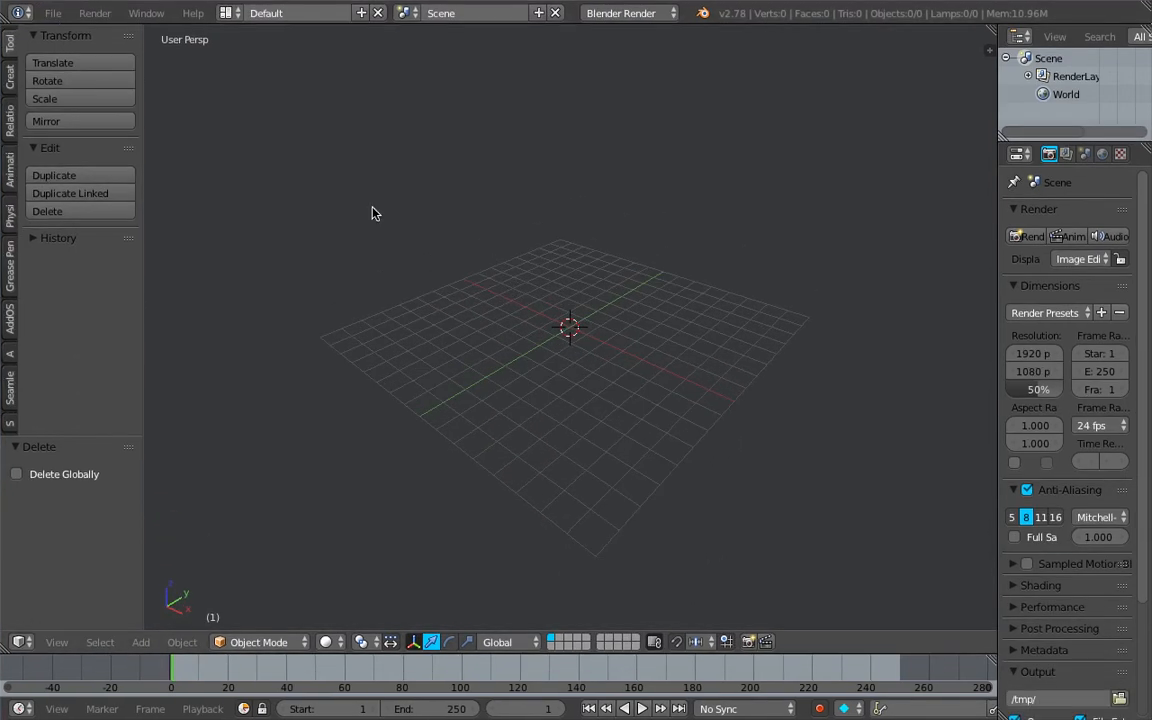
# - Save the empty scene to the Desktop as material_texture_ID_001
pyautogui.click(66, 18)
pyautogui.click(152, 167)
pyautogui.click(334, 81)
pyautogui.write('material_texture_ID_')
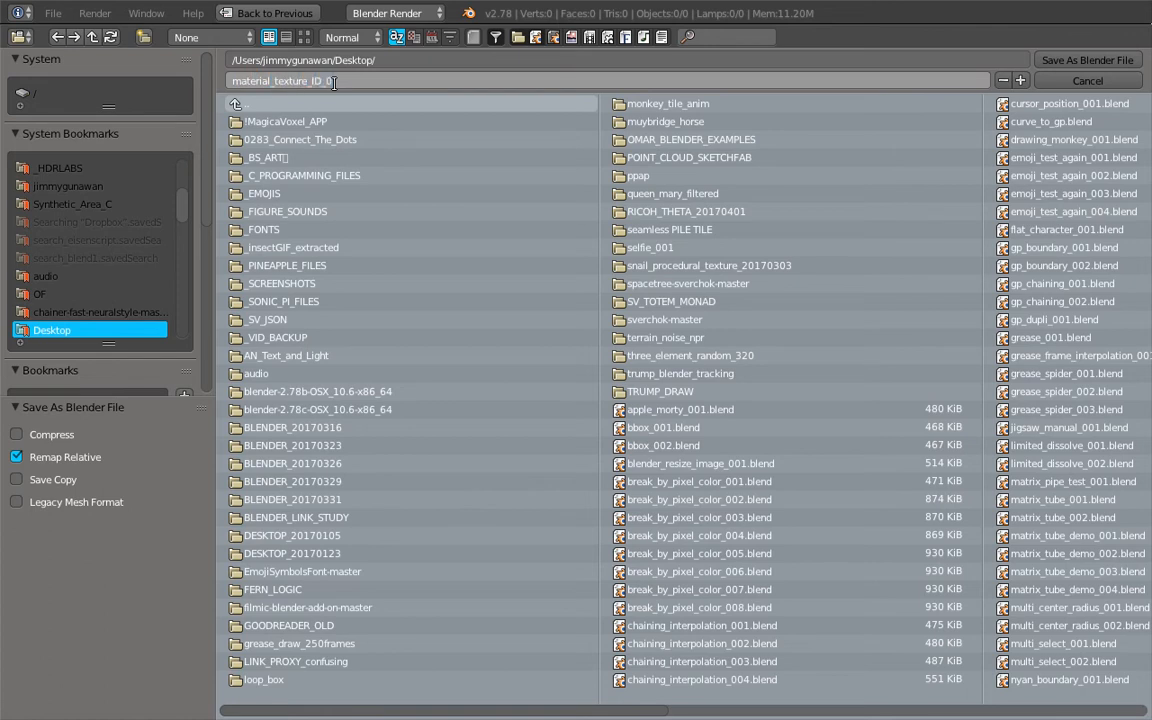
pyautogui.write('01')
pyautogui.press('Return')
pyautogui.click(1076, 64)
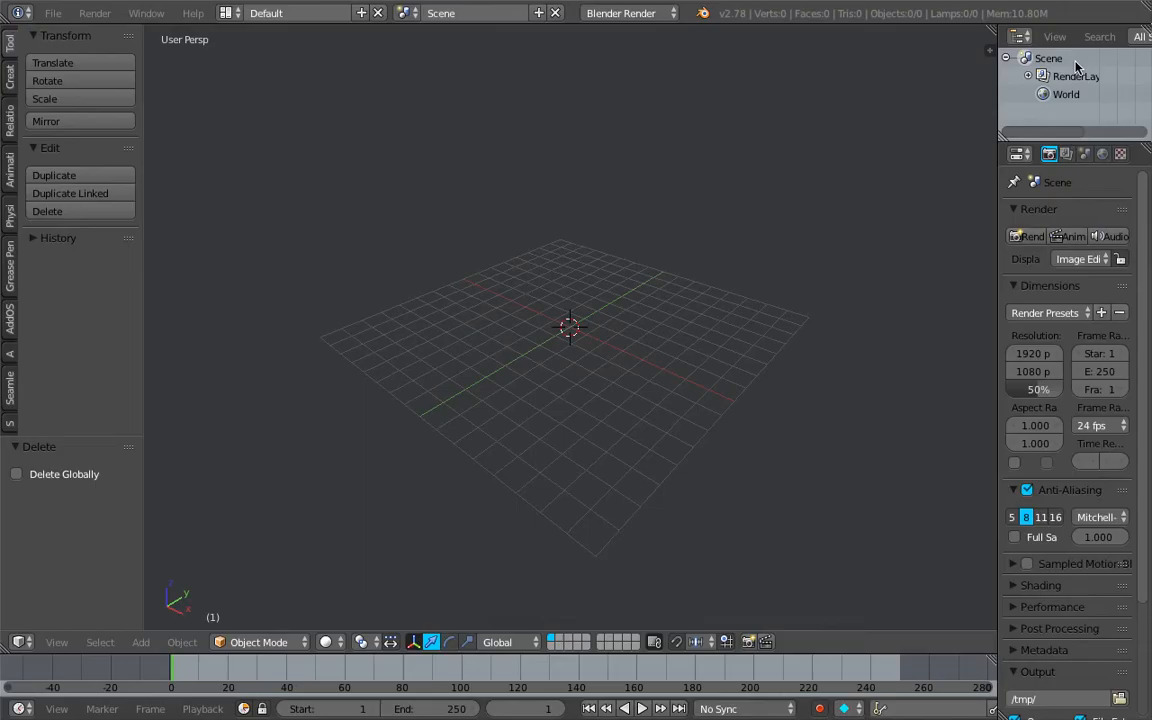
pyautogui.click(66, 16)
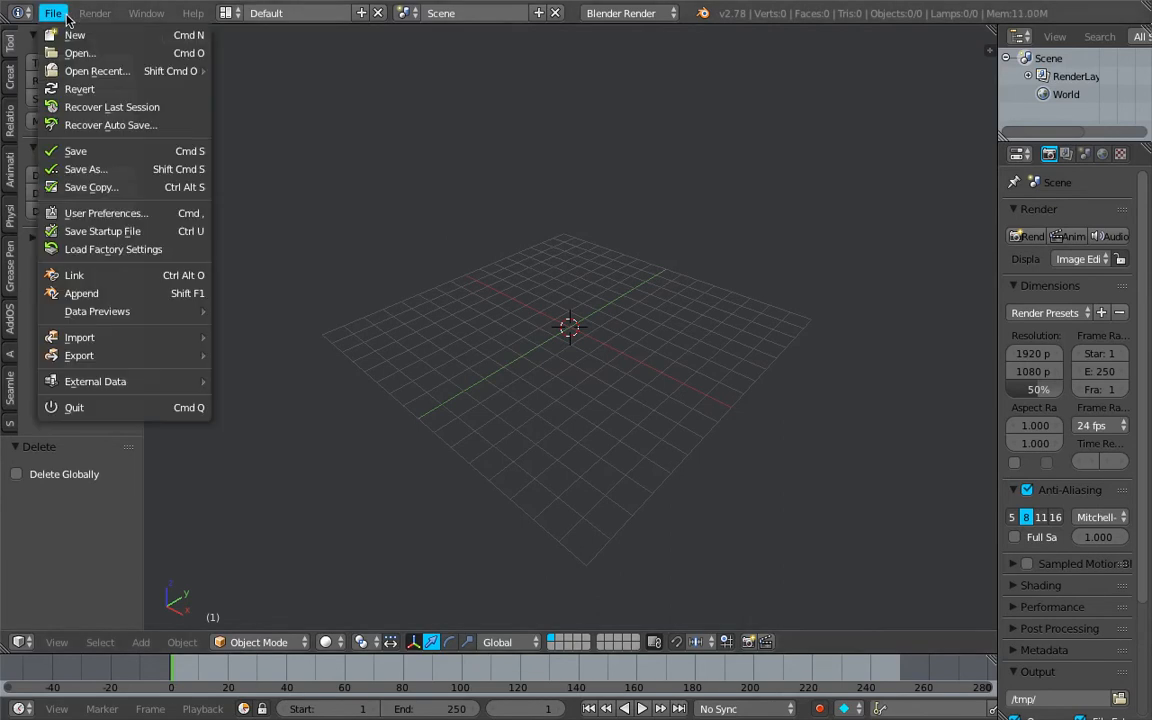
pyautogui.moveTo(147, 334)
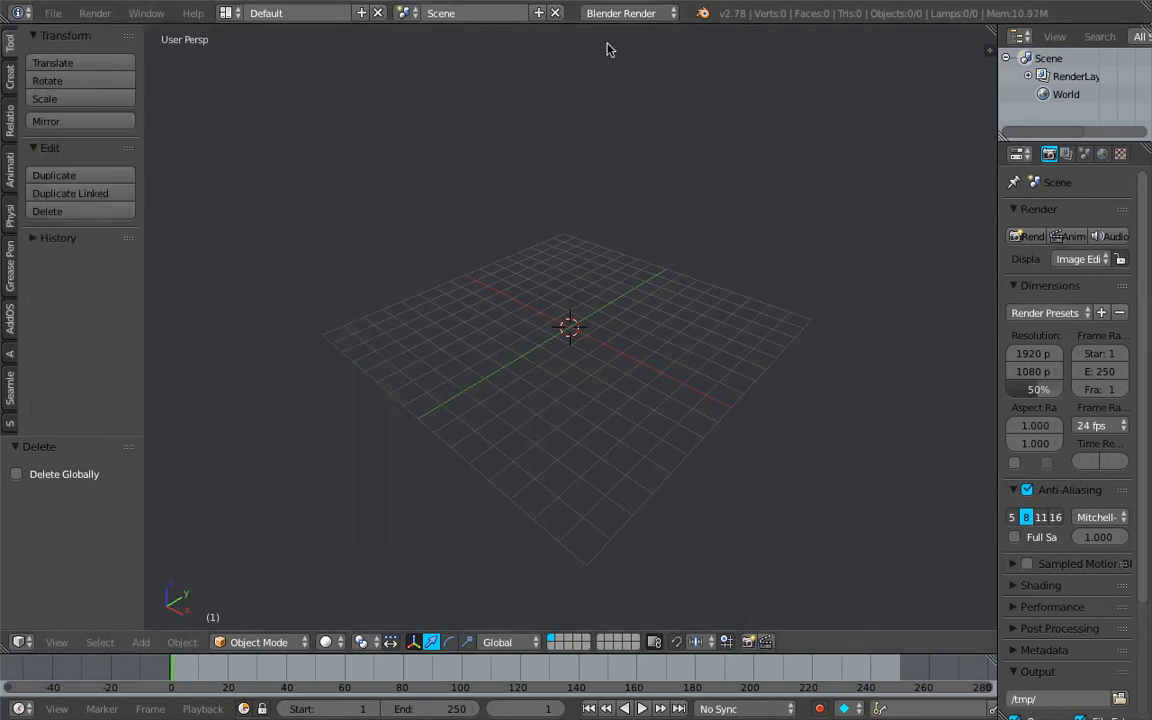
# - Start Import Images as Planes and select Emoji Smiley-01.png to Emoji Smiley-03.png in the Desktop's _EMOJIS/Emoji Smiley folder
pyautogui.click(52, 13)
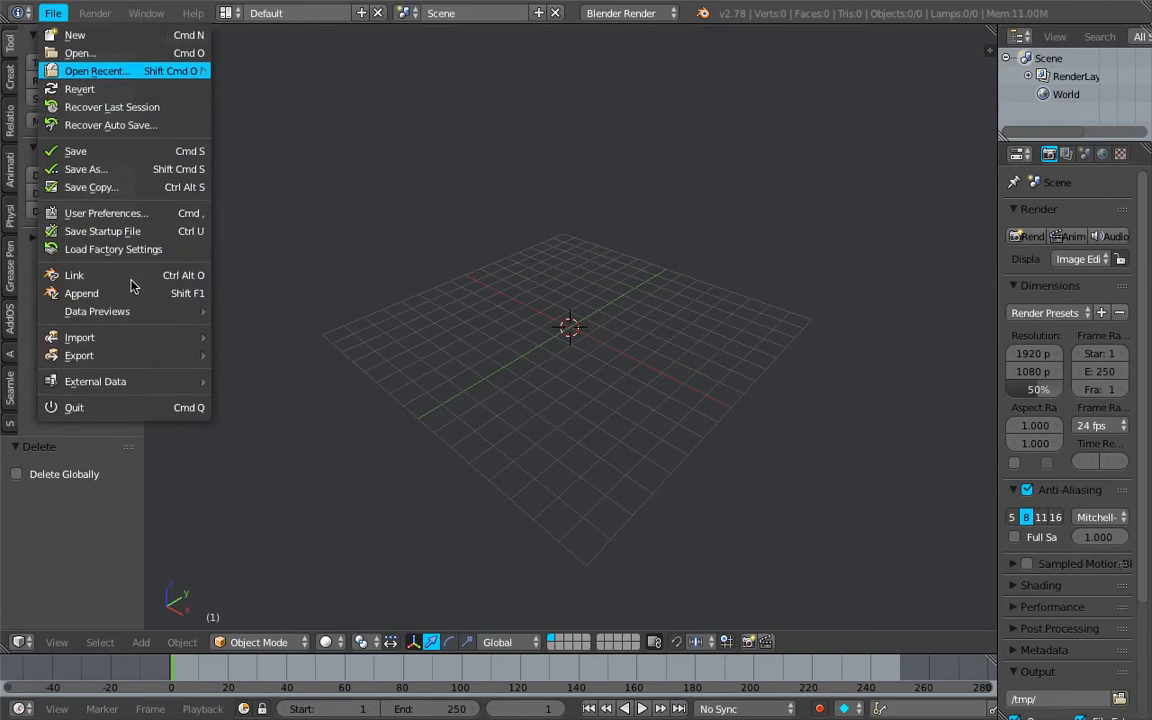
pyautogui.moveTo(149, 337)
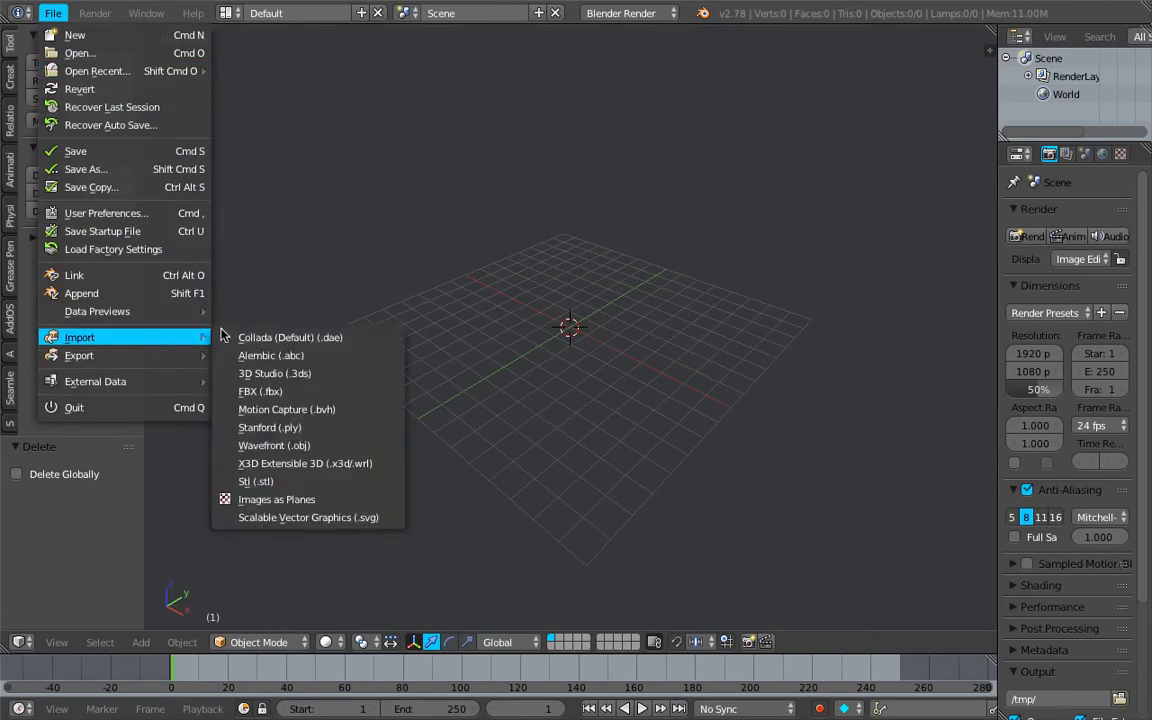
pyautogui.click(311, 507)
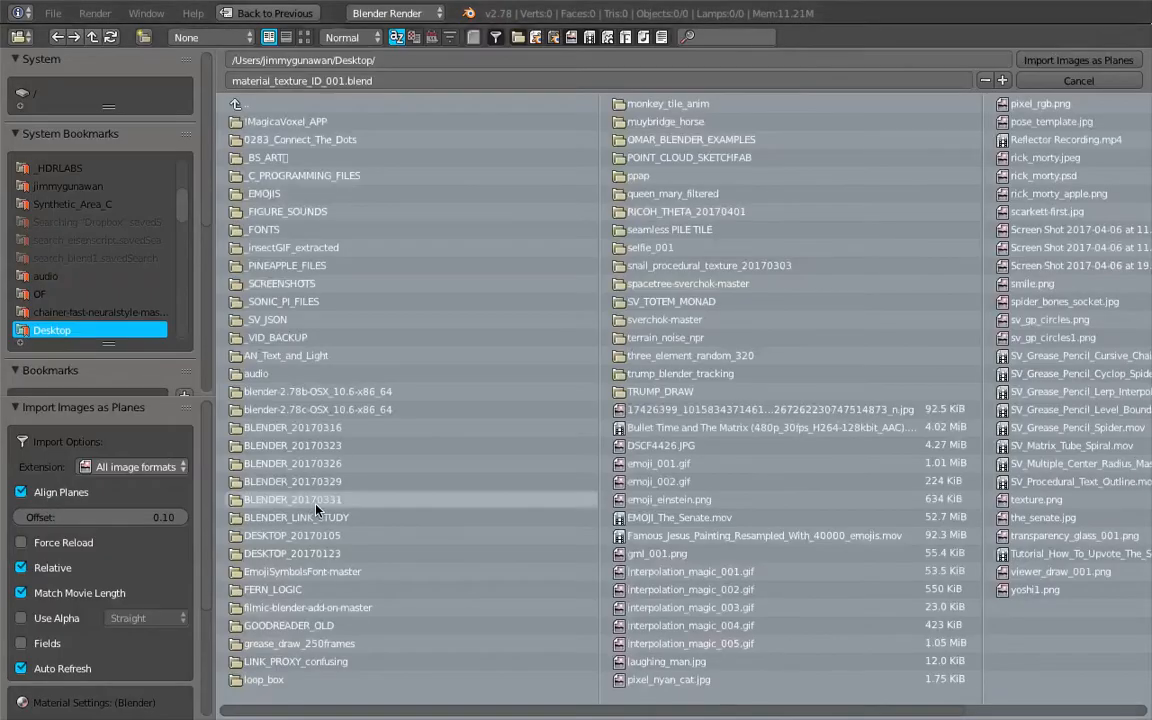
pyautogui.scroll(-3, 130, 290)
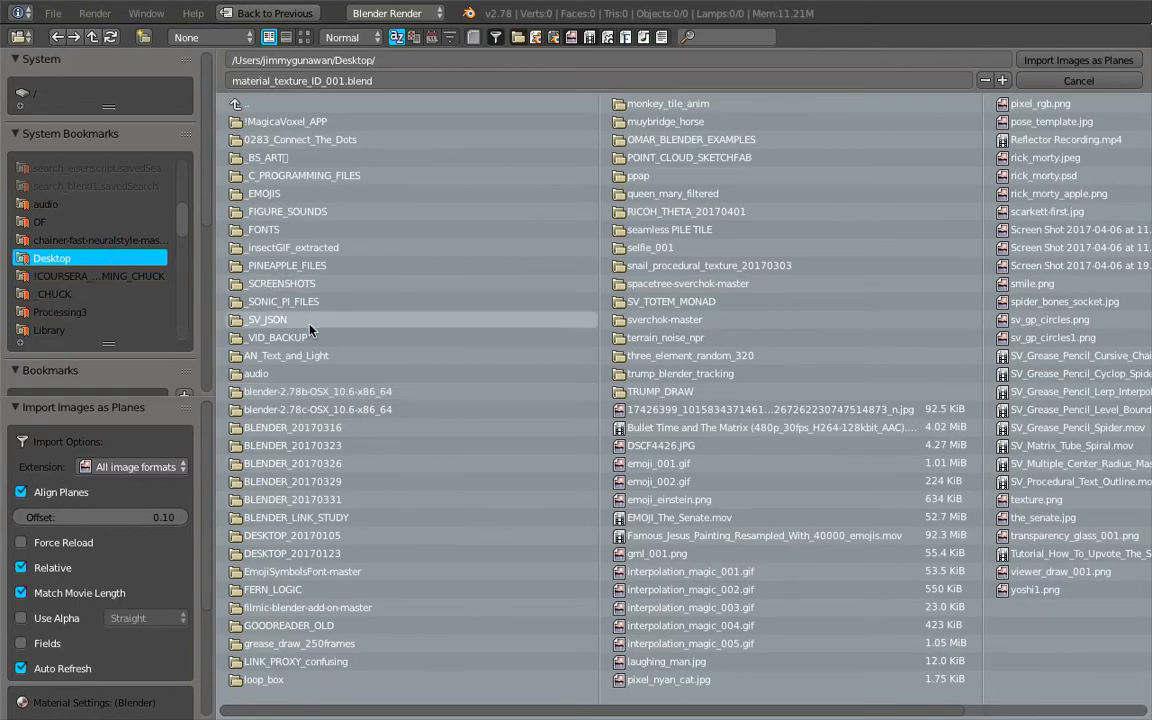
pyautogui.click(304, 194)
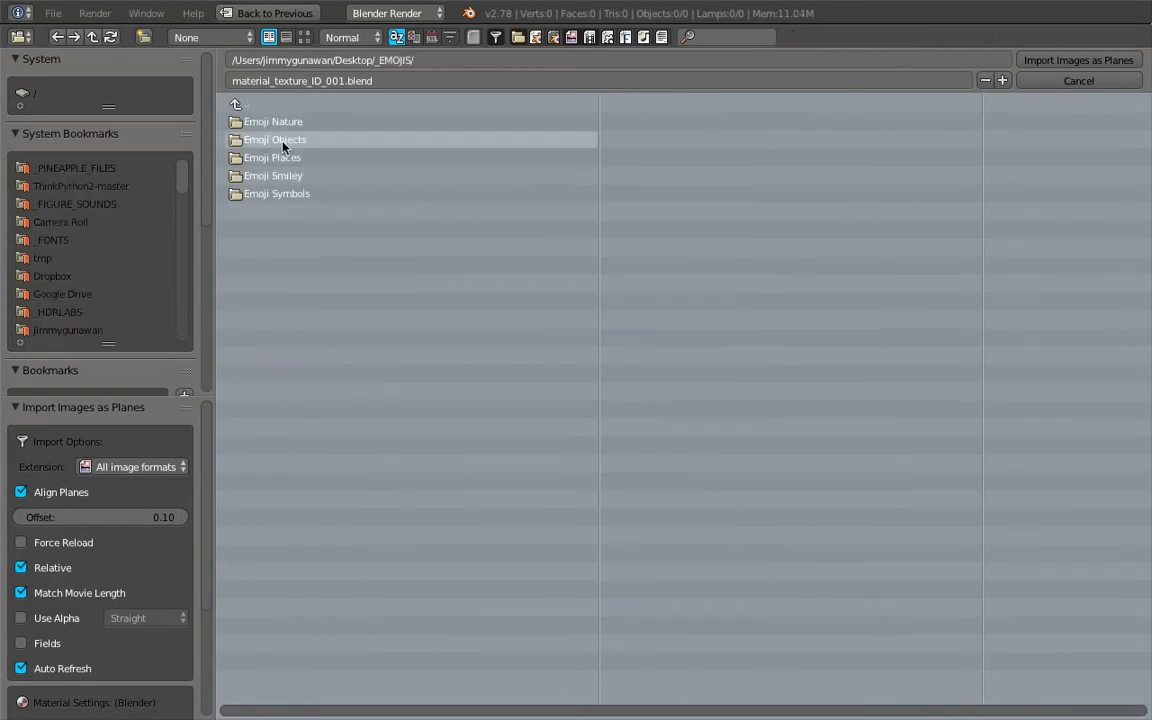
pyautogui.click(321, 176)
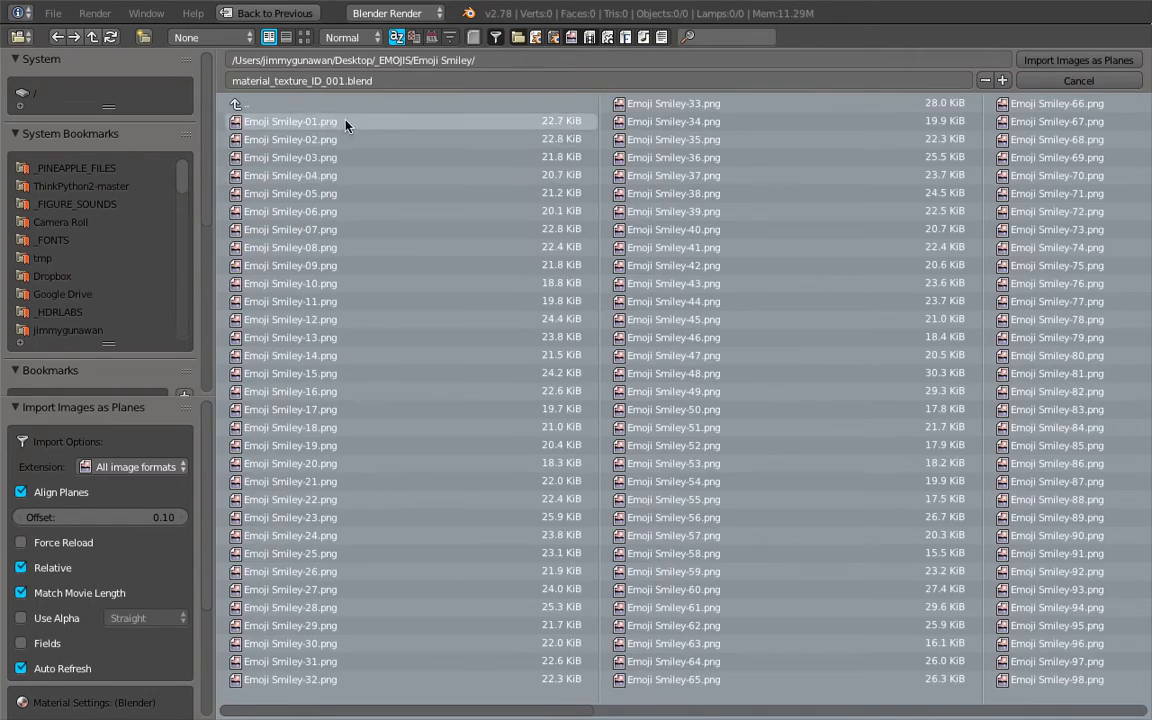
pyautogui.click(347, 121)
pyautogui.keyDown('shift'); pyautogui.click(346, 140); pyautogui.keyUp('shift')
pyautogui.keyDown('shift'); pyautogui.click(343, 158); pyautogui.keyUp('shift')
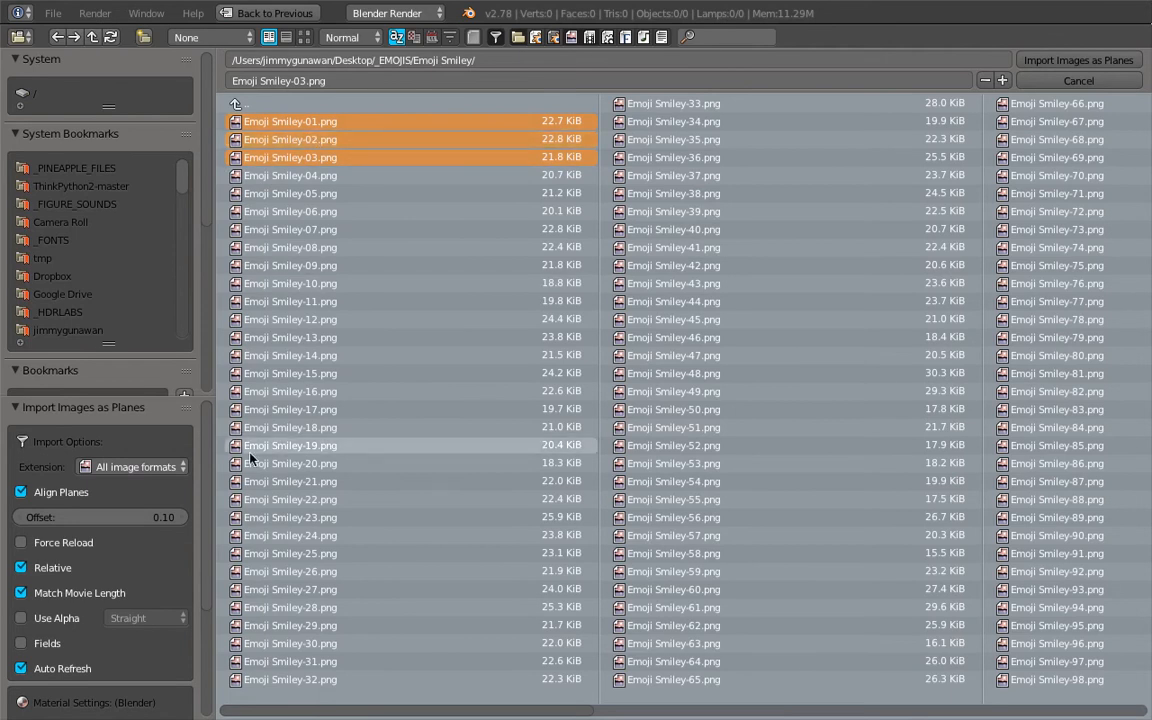
# - Enable Use Alpha and Shadeless in the import options and import the three emoji images as planes
pyautogui.click(69, 619)
pyautogui.scroll(-3, 172, 650)
pyautogui.scroll(-2, 165, 652)
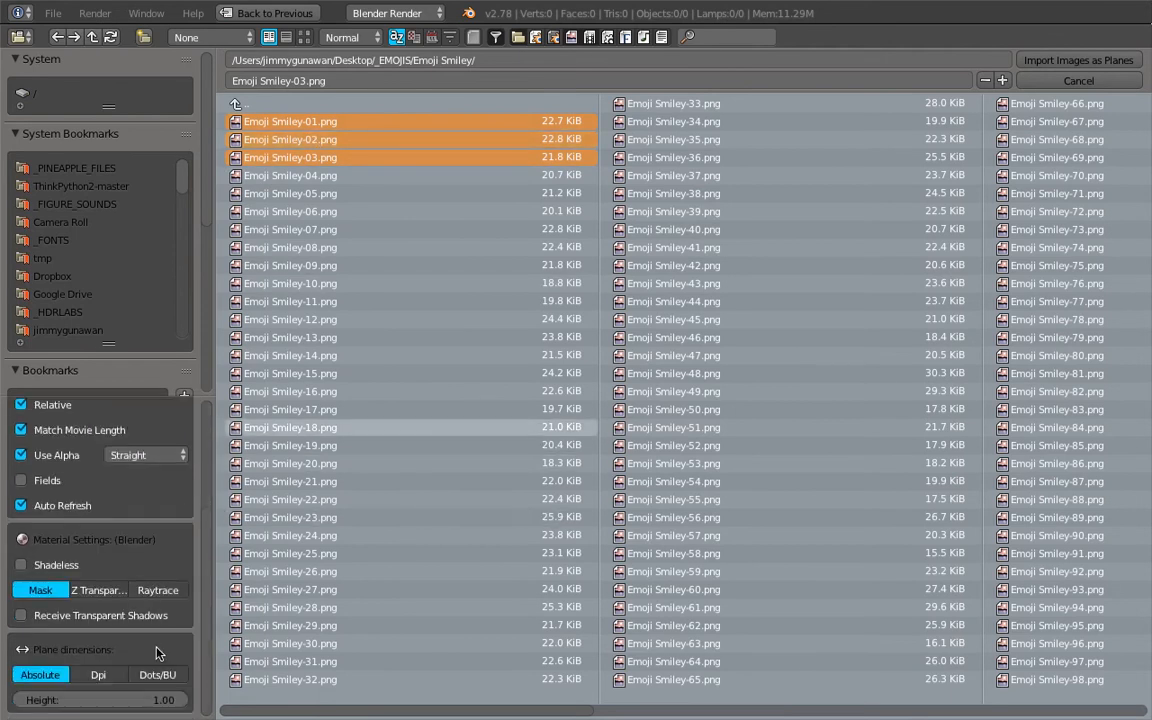
pyautogui.click(70, 566)
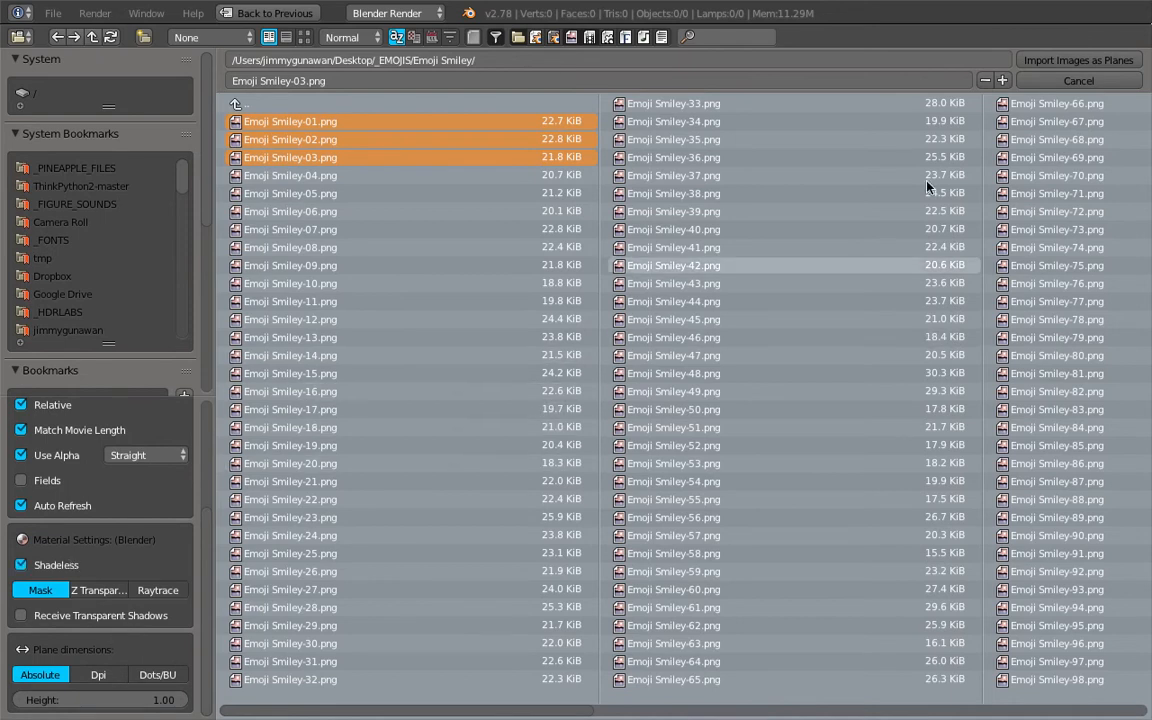
pyautogui.click(1048, 63)
# - Set the viewport shading to Material so the emoji textures show on the planes
pyautogui.moveTo(690, 300); pyautogui.dragTo(682, 365, button='middle')
pyautogui.scroll(5, 600, 395)
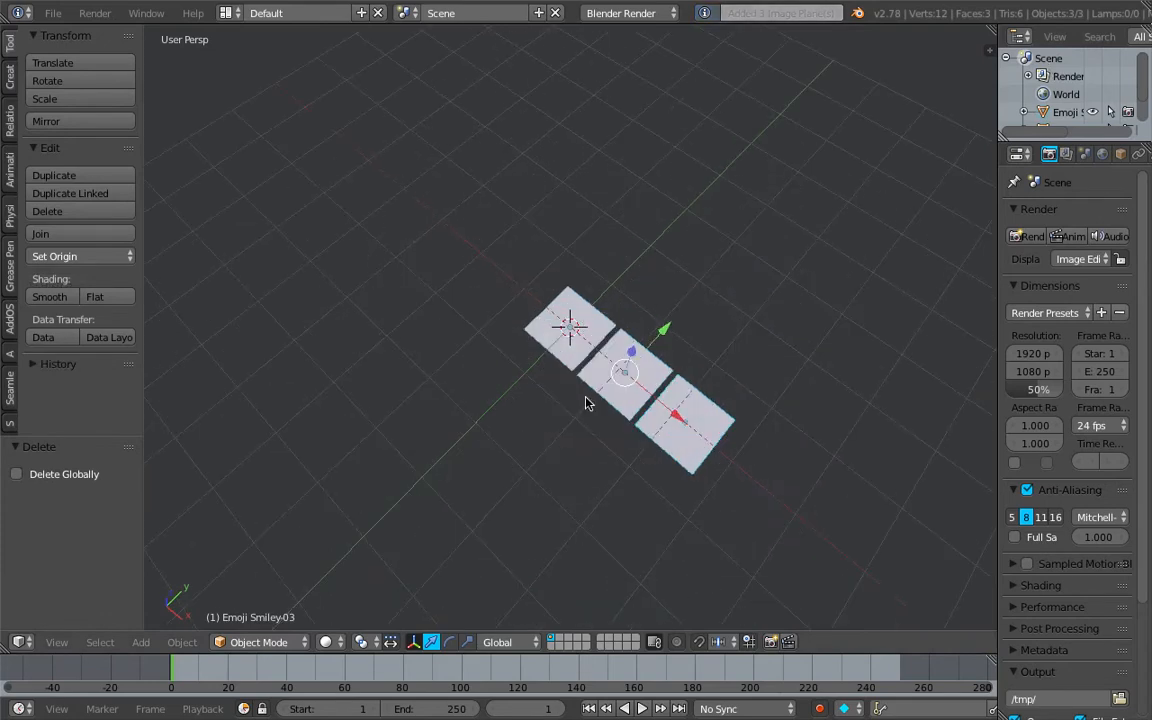
pyautogui.moveTo(586, 401); pyautogui.dragTo(630, 375, button='middle')
pyautogui.click(334, 642)
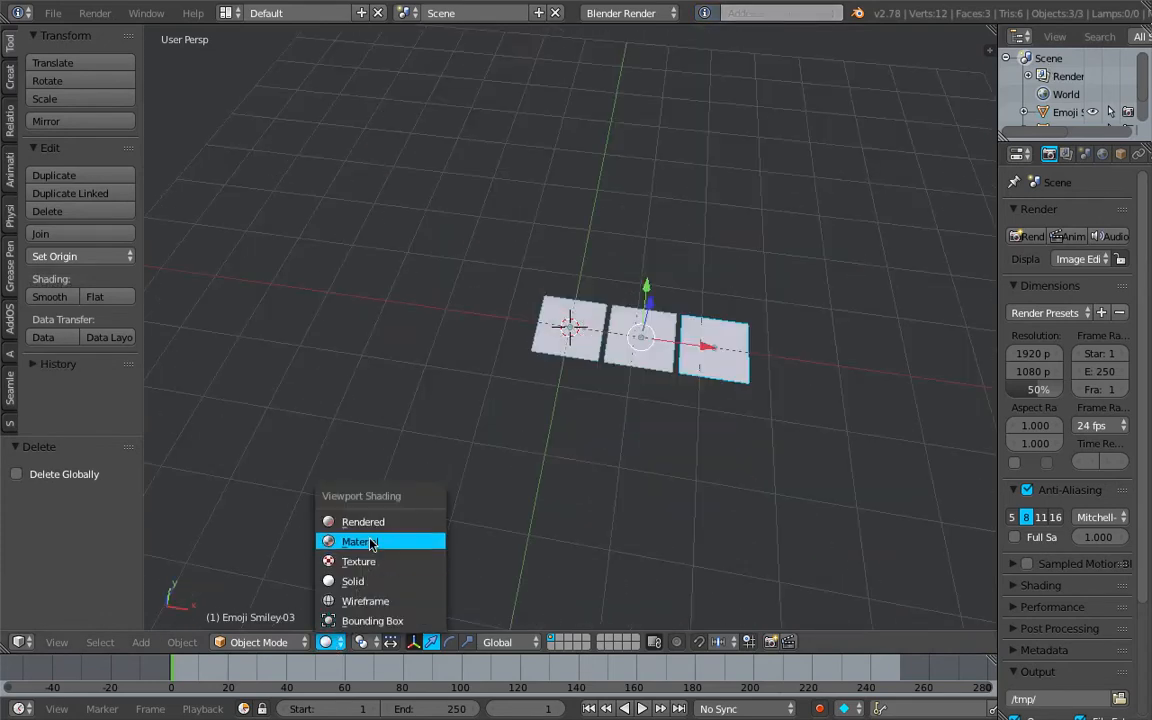
pyautogui.click(370, 543)
pyautogui.scroll(4, 640, 380)
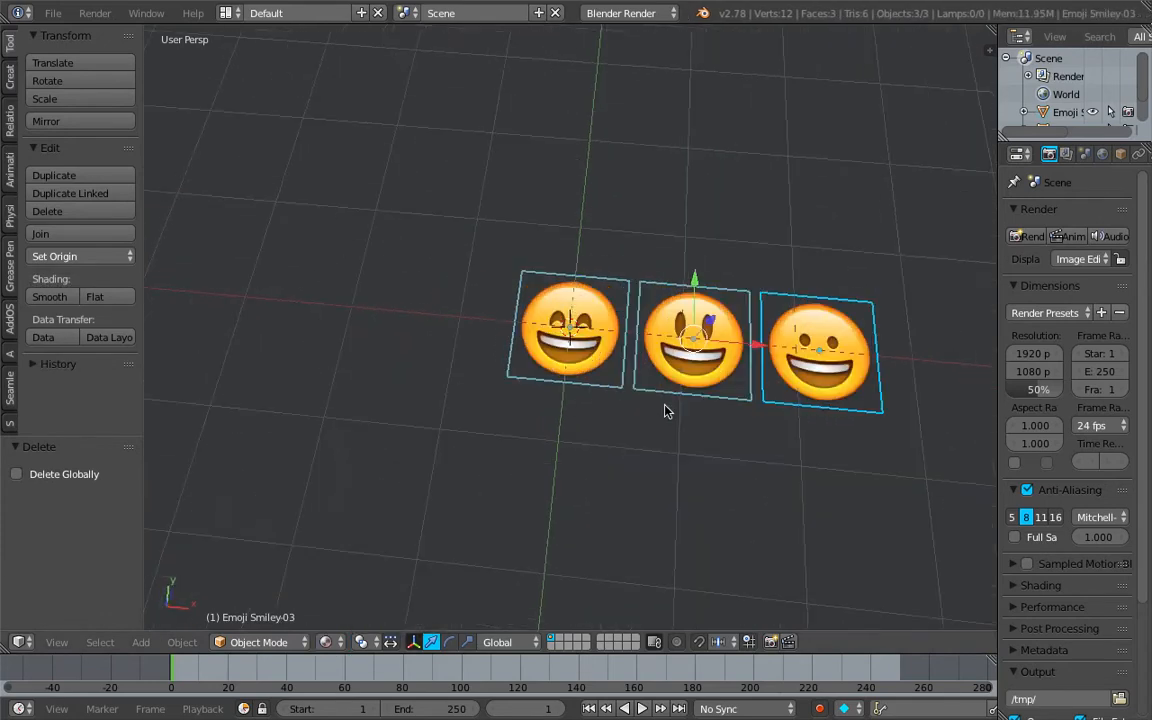
pyautogui.moveTo(666, 375); pyautogui.dragTo(680, 348, button='middle')
pyautogui.rightClick(721, 357)
pyautogui.press('g')
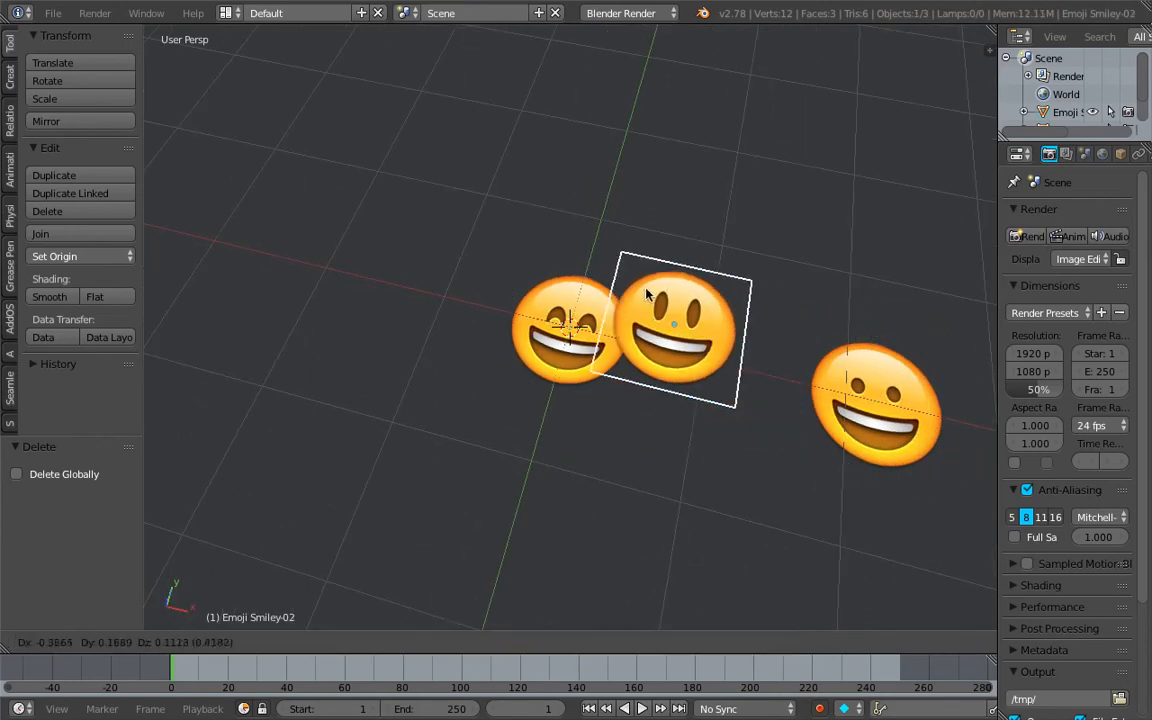
pyautogui.rightClick(679, 318)
# - Select the three emoji planes one after another, ending with Emoji Smiley-03, and switch the 3D view to the top view
pyautogui.moveTo(592, 262); pyautogui.dragTo(442, 398, button='middle')
pyautogui.press('a')
pyautogui.rightClick(378, 365)
pyautogui.rightClick(520, 318)
pyautogui.rightClick(648, 272)
pyautogui.moveTo(612, 270); pyautogui.dragTo(530, 395, button='middle')
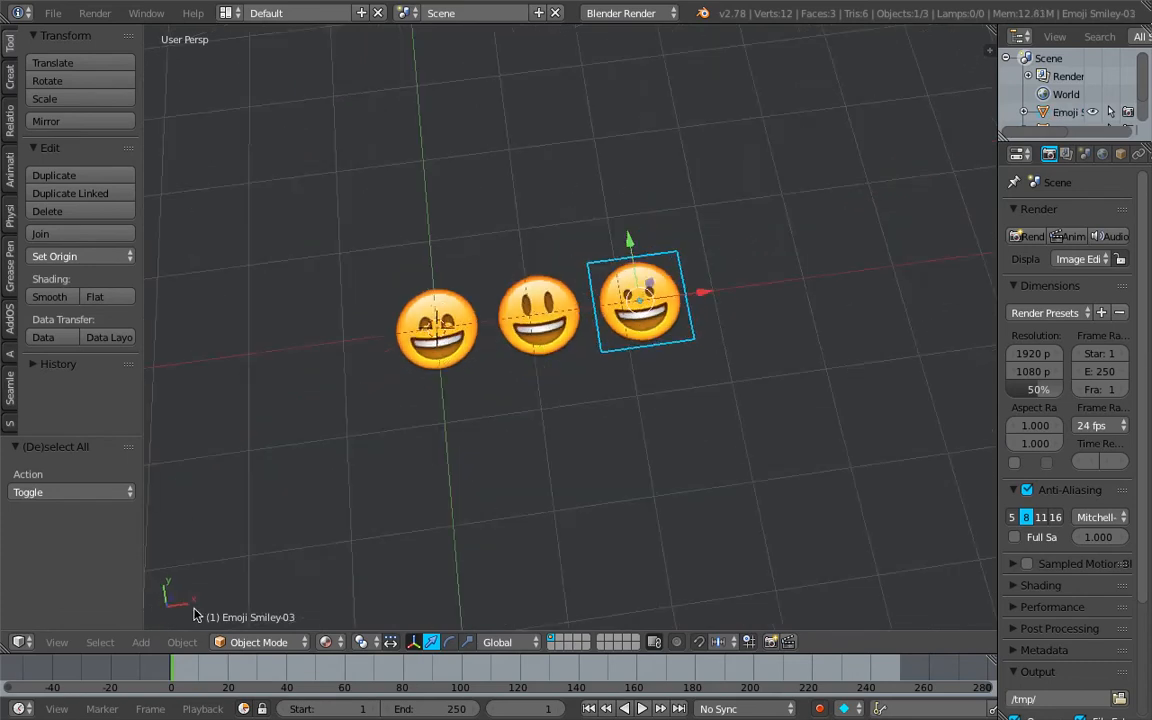
pyautogui.click(57, 642)
pyautogui.click(105, 556)
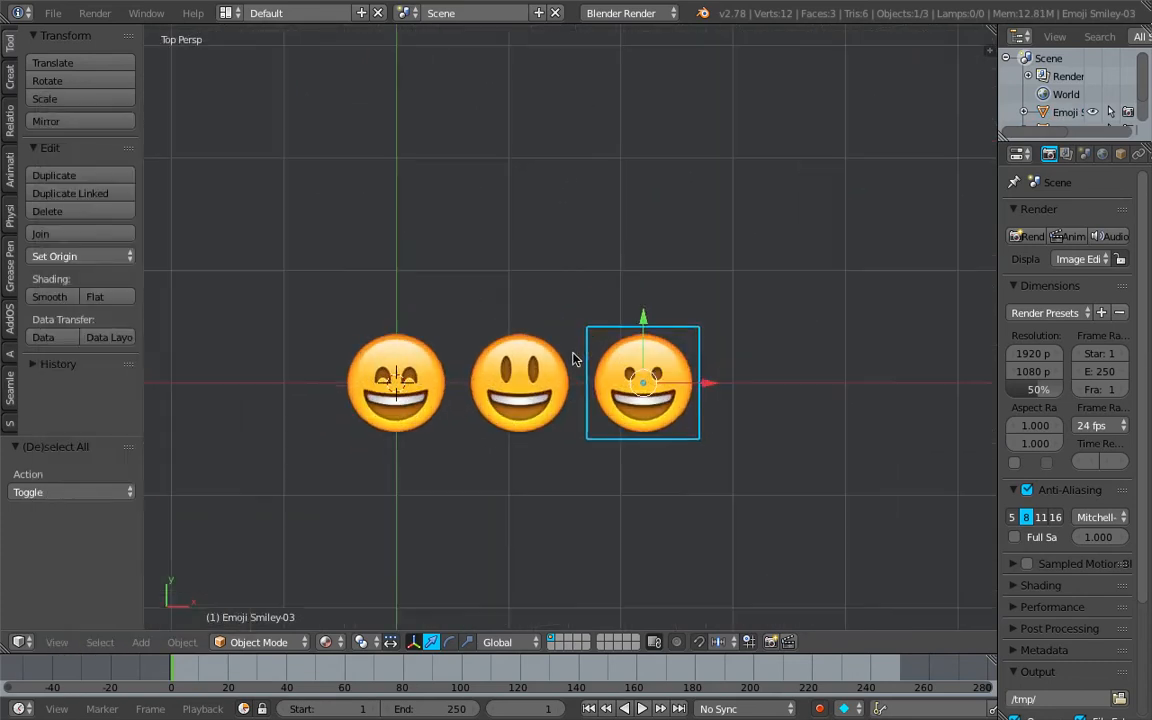
# - Save the scene as a new file with the number in its name incremented
pyautogui.hotkey('ctrl', 's')
pyautogui.click(345, 175)
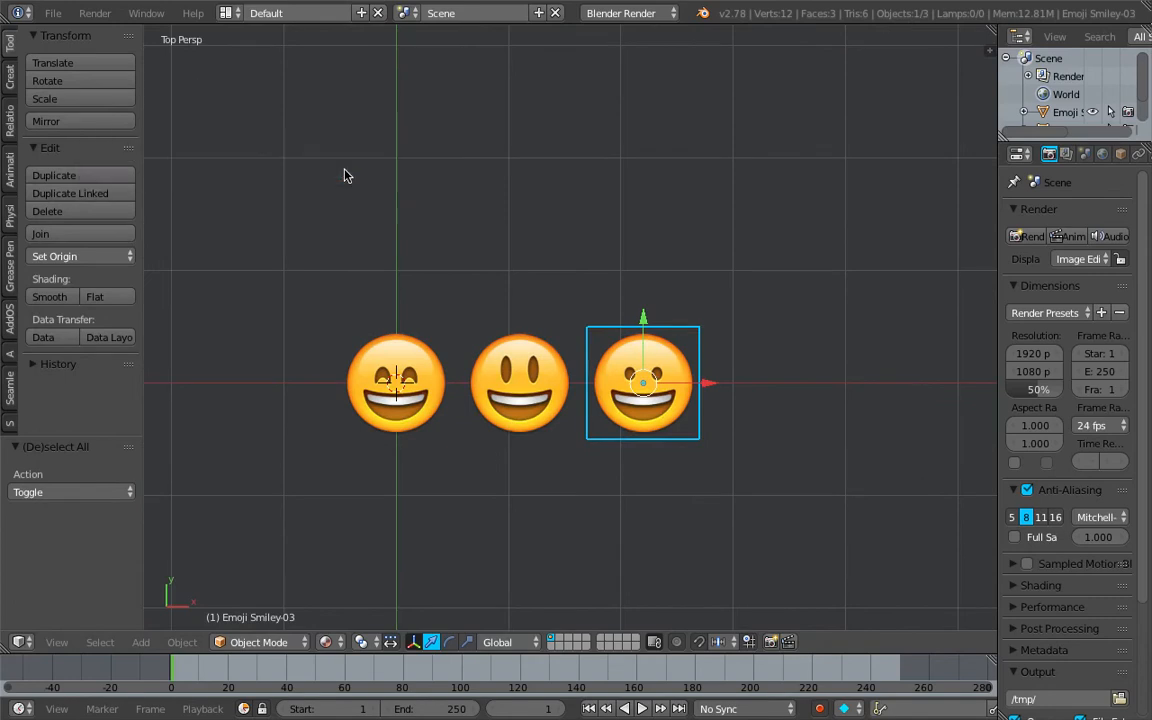
pyautogui.click(53, 13)
pyautogui.click(90, 169)
pyautogui.press('KP_Add')
pyautogui.click(1080, 46)
# - Switch to the Compositing screen layout and create a new Sverchok node tree in the node editor
pyautogui.keyDown('shift'); pyautogui.moveTo(650, 262); pyautogui.dragTo(650, 303, button='middle'); pyautogui.keyUp('shift')
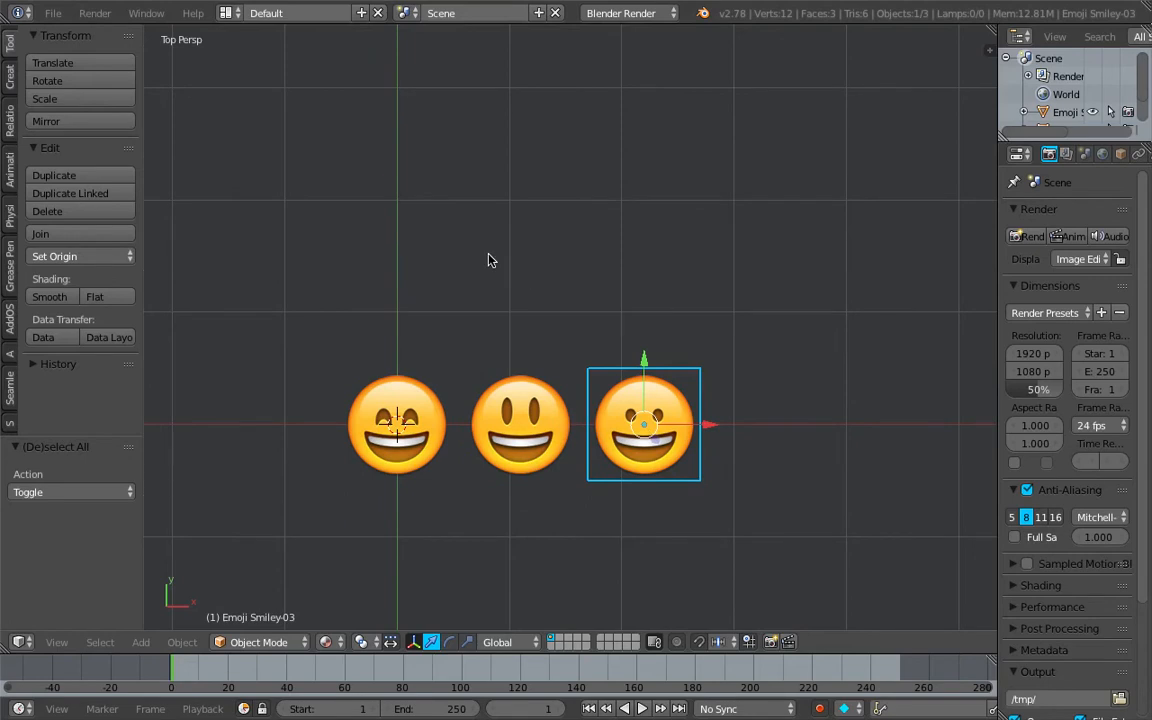
pyautogui.scroll(-1, 548, 285)
pyautogui.keyDown('shift'); pyautogui.moveTo(546, 280); pyautogui.dragTo(530, 186, button='middle'); pyautogui.keyUp('shift')
pyautogui.click(231, 13)
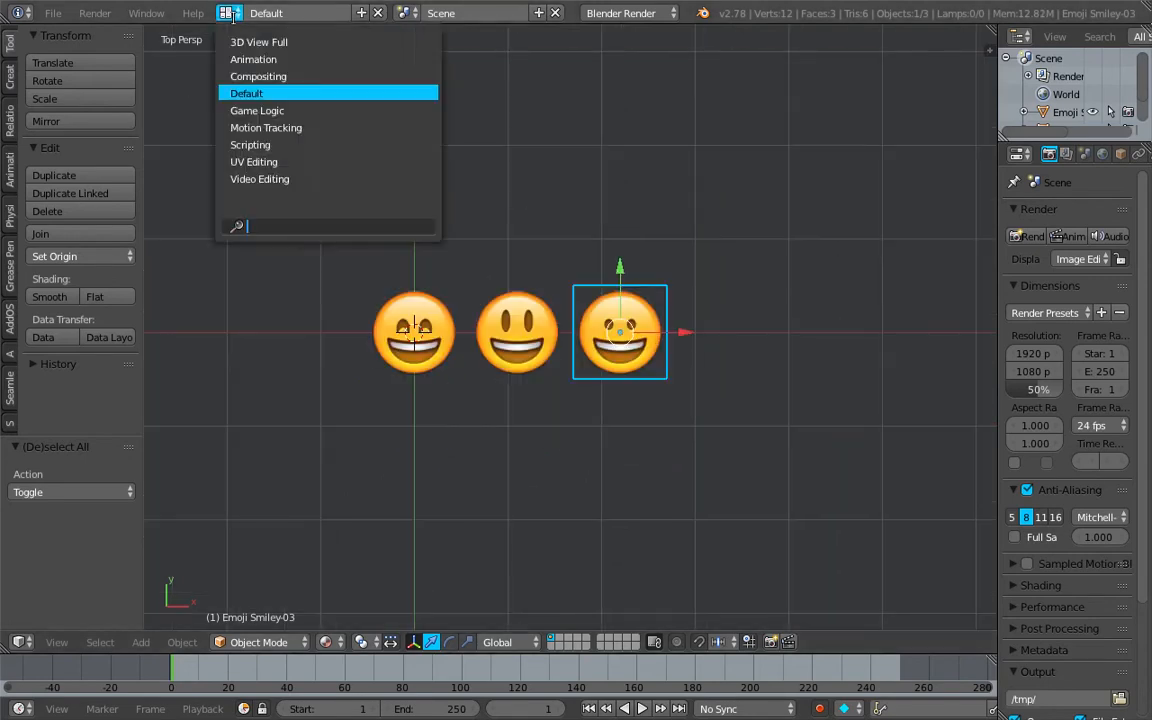
pyautogui.click(288, 70)
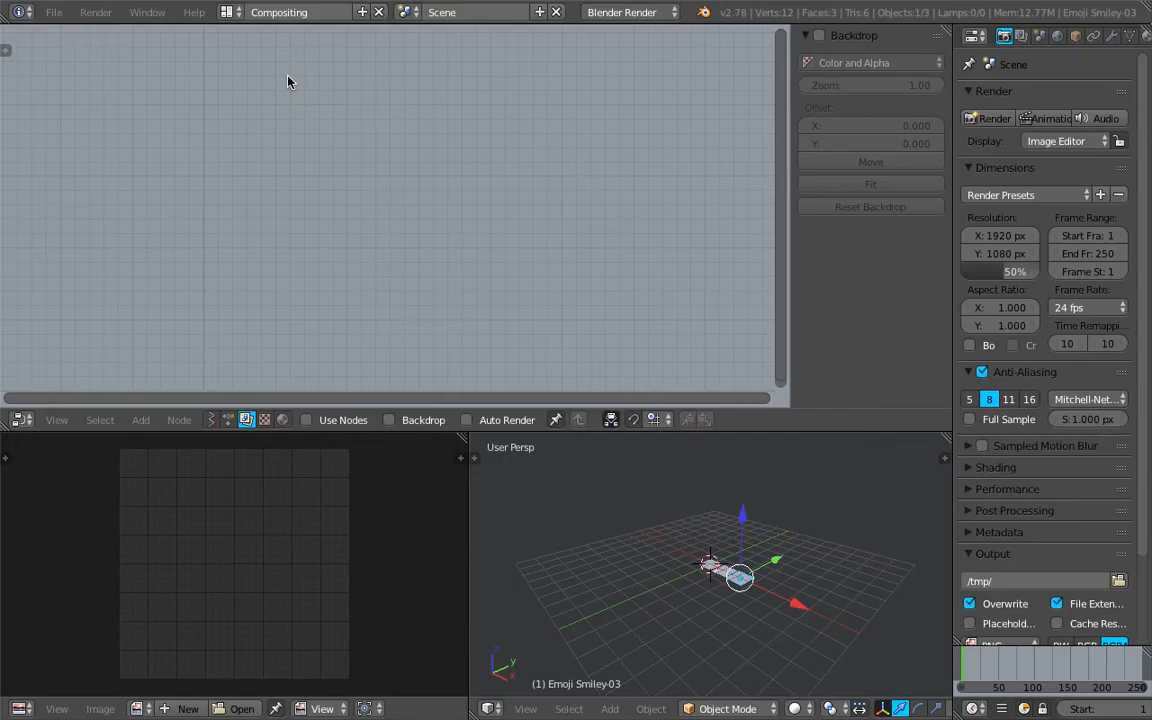
pyautogui.click(211, 419)
pyautogui.click(338, 421)
# - Set this layout's 3D view to Material shading and view the emoji planes from the top
pyautogui.scroll(4, 645, 530)
pyautogui.moveTo(650, 534); pyautogui.dragTo(688, 590, button='middle')
pyautogui.click(800, 708)
pyautogui.click(828, 608)
pyautogui.scroll(4, 719, 574)
pyautogui.moveTo(718, 576); pyautogui.dragTo(742, 592, button='middle')
pyautogui.click(525, 708)
pyautogui.click(545, 622)
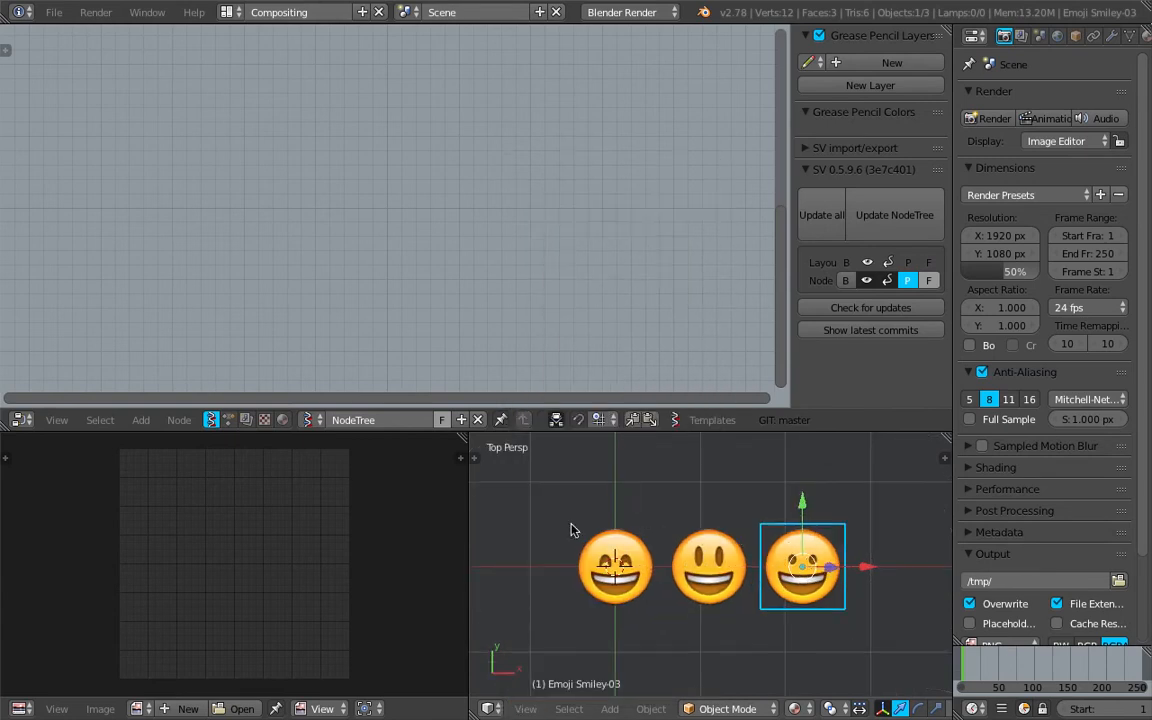
# - Change the UV/Image Editor area to a Python Console and save the file
pyautogui.click(20, 708)
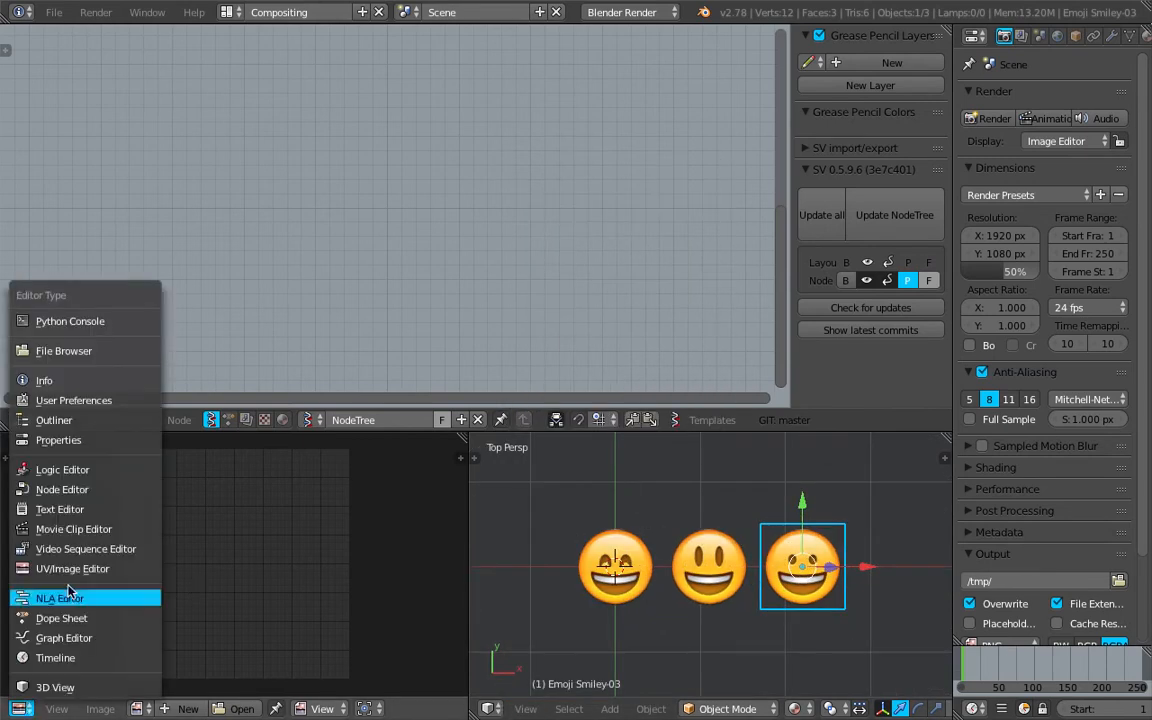
pyautogui.click(95, 321)
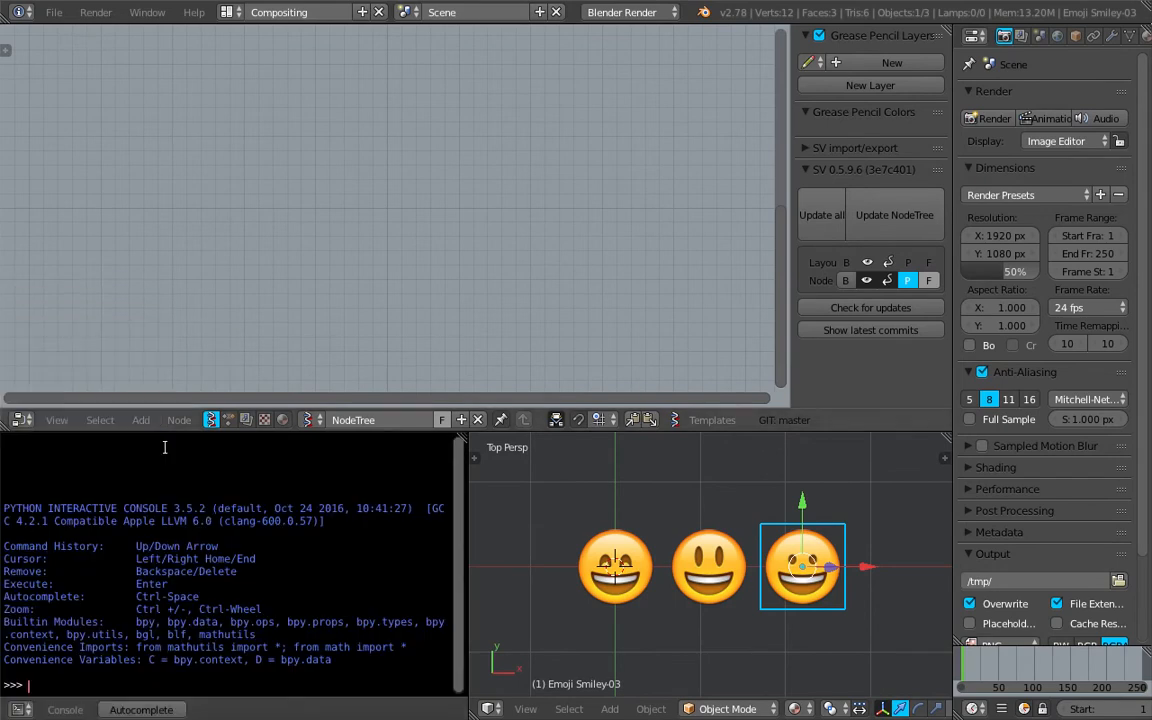
pyautogui.hotkey('ctrl', 's')
pyautogui.click(250, 553)
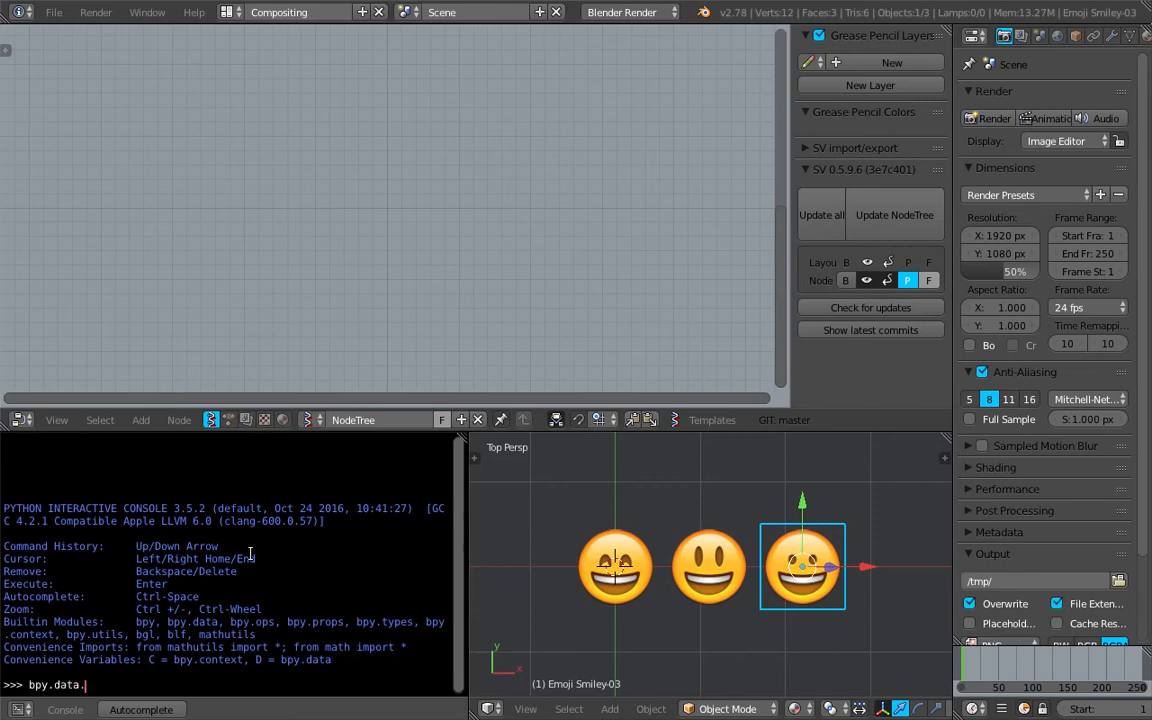
# - List the file's objects in the Python Console by autocompleting bpy.data.objects[
pyautogui.hotkey('ctrl', 'space')
pyautogui.write('objects[')
pyautogui.hotkey('ctrl', 'space')
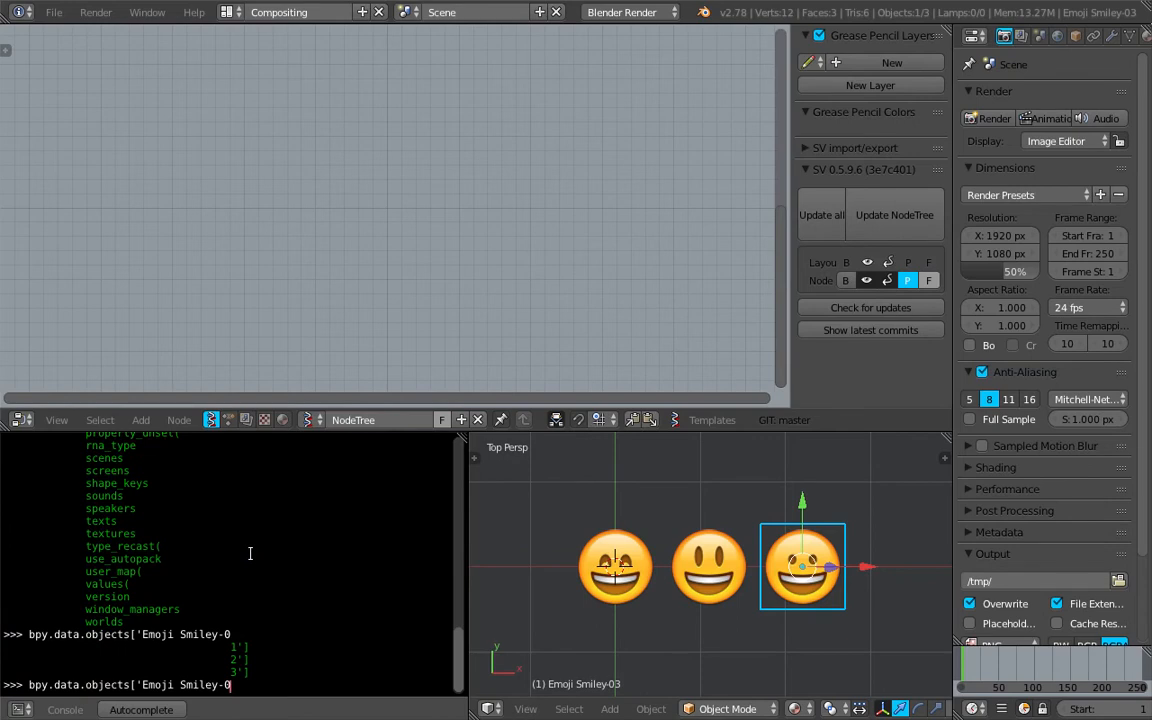
# - Select the three emoji planes in turn in the 3D view to check each object's name
pyautogui.rightClick(628, 590)
pyautogui.rightClick(706, 583)
pyautogui.rightClick(818, 580)
pyautogui.rightClick(628, 590)
pyautogui.rightClick(706, 580)
pyautogui.rightClick(816, 580)
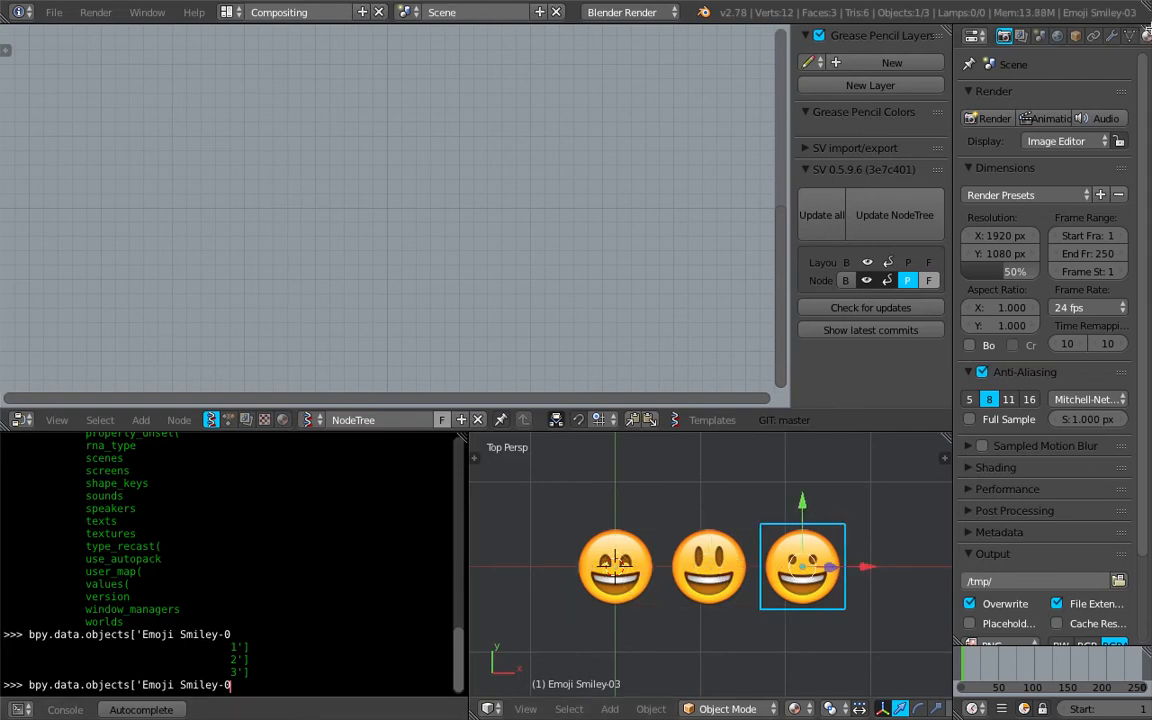
# - Split an Outliner off above the Properties editor, enlarge it, and select Emoji Smiley-01 followed by Emoji Smiley-02 in it
pyautogui.moveTo(1148, 27); pyautogui.dragTo(1138, 106)
pyautogui.click(977, 37)
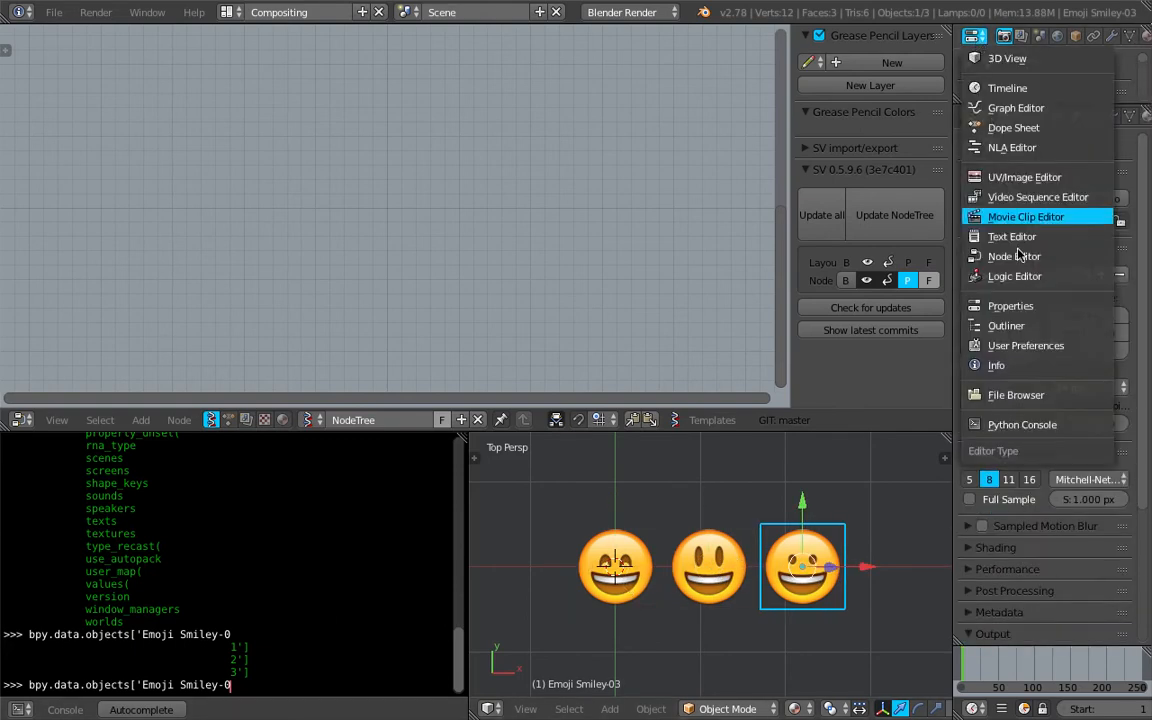
pyautogui.click(1024, 328)
pyautogui.moveTo(1042, 80); pyautogui.dragTo(1042, 214)
pyautogui.click(956, 89)
pyautogui.click(956, 107)
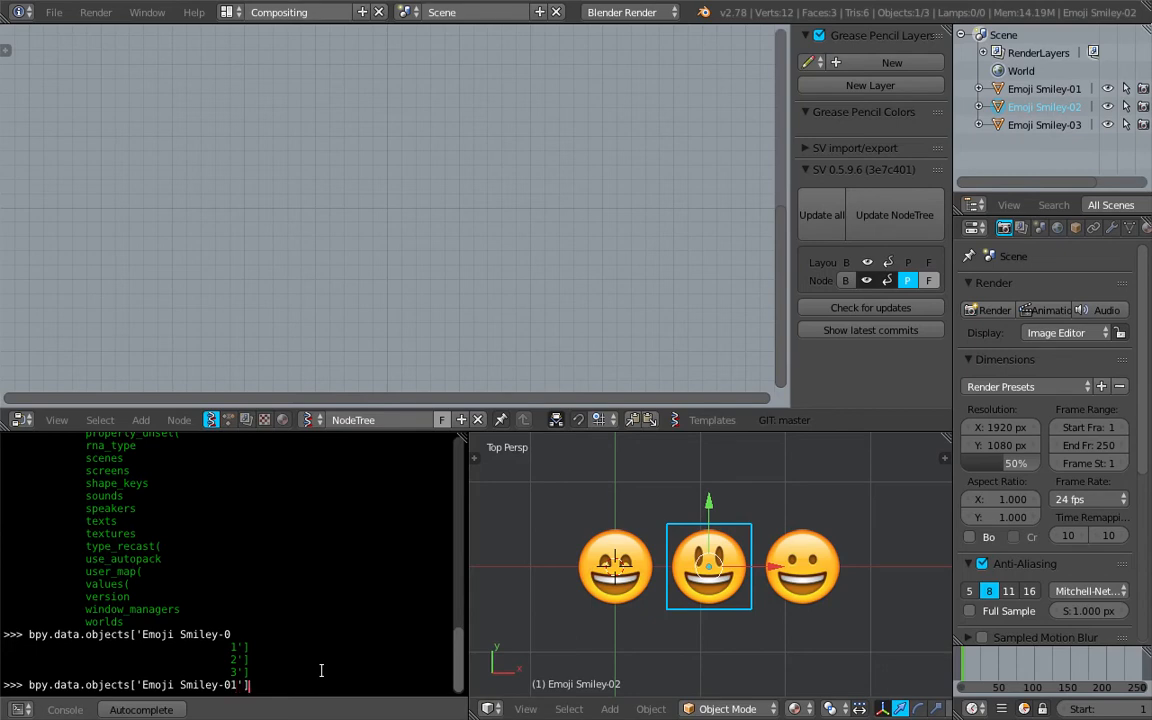
# - Evaluate bpy.data.objects['Emoji Smiley-01'] in the console, and rework the line into bpy.data.materials[' to list the available materials
pyautogui.press('Return')
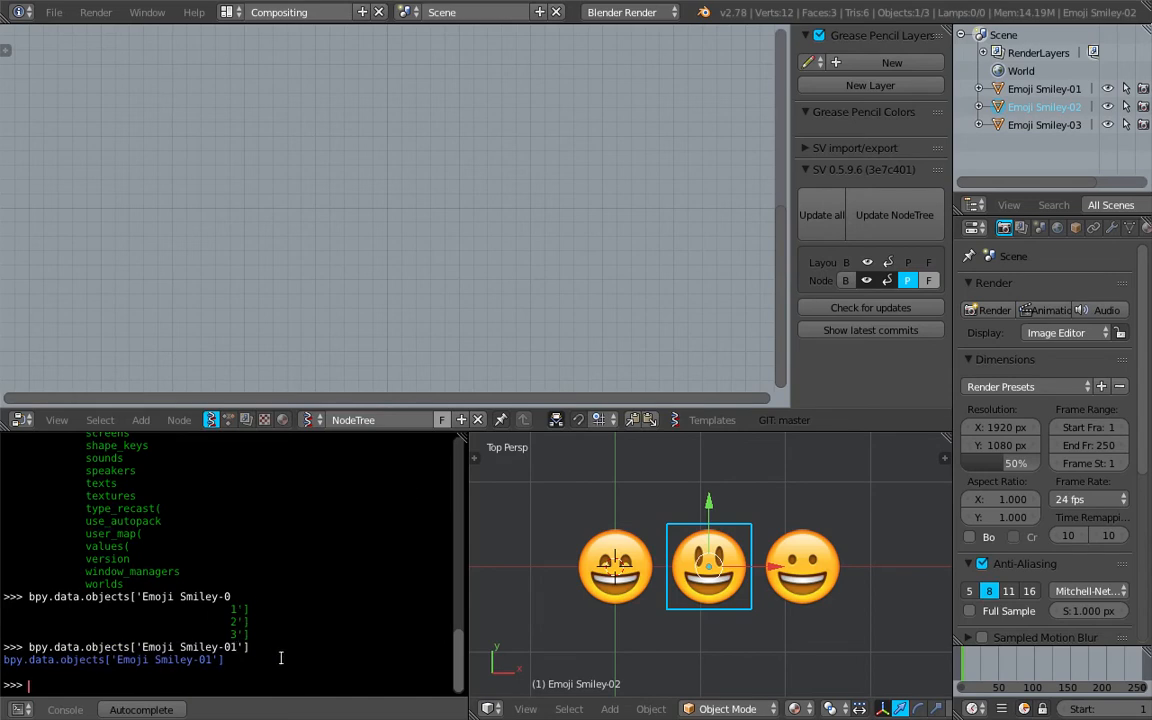
pyautogui.press('Up')
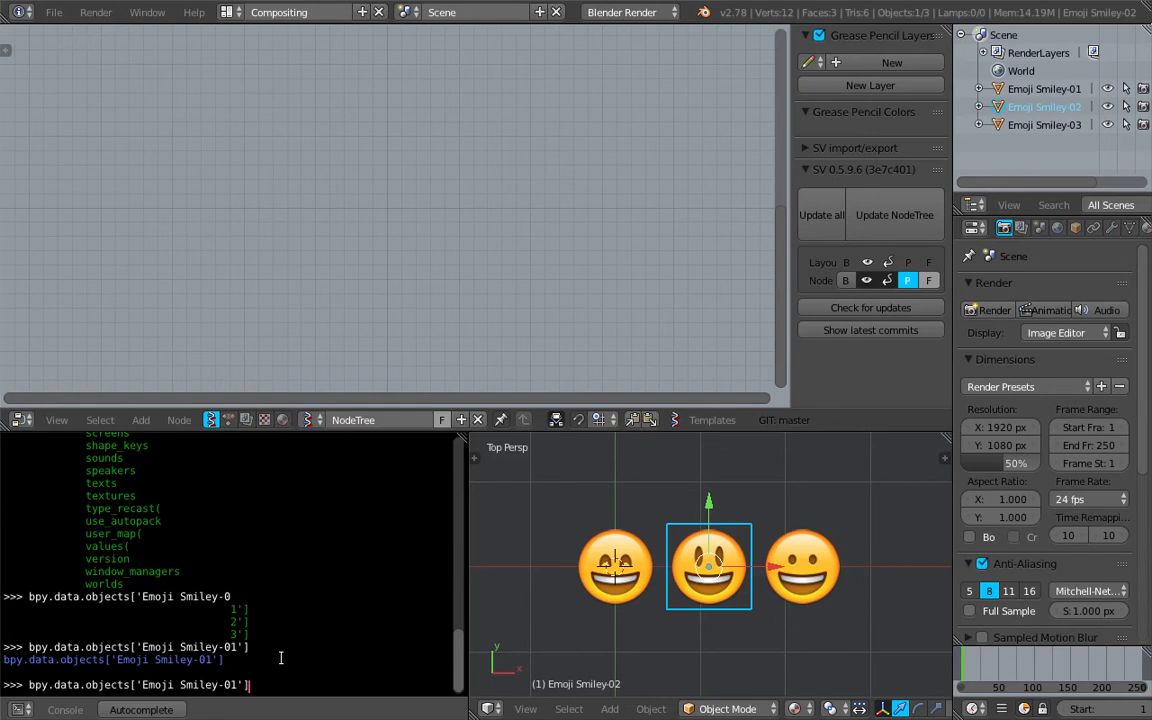
pyautogui.press('BackSpace')
pyautogui.press('BackSpace')
pyautogui.press('BackSpace')
pyautogui.press('BackSpace')
pyautogui.press('BackSpace')
pyautogui.press('BackSpace')
pyautogui.press('BackSpace')
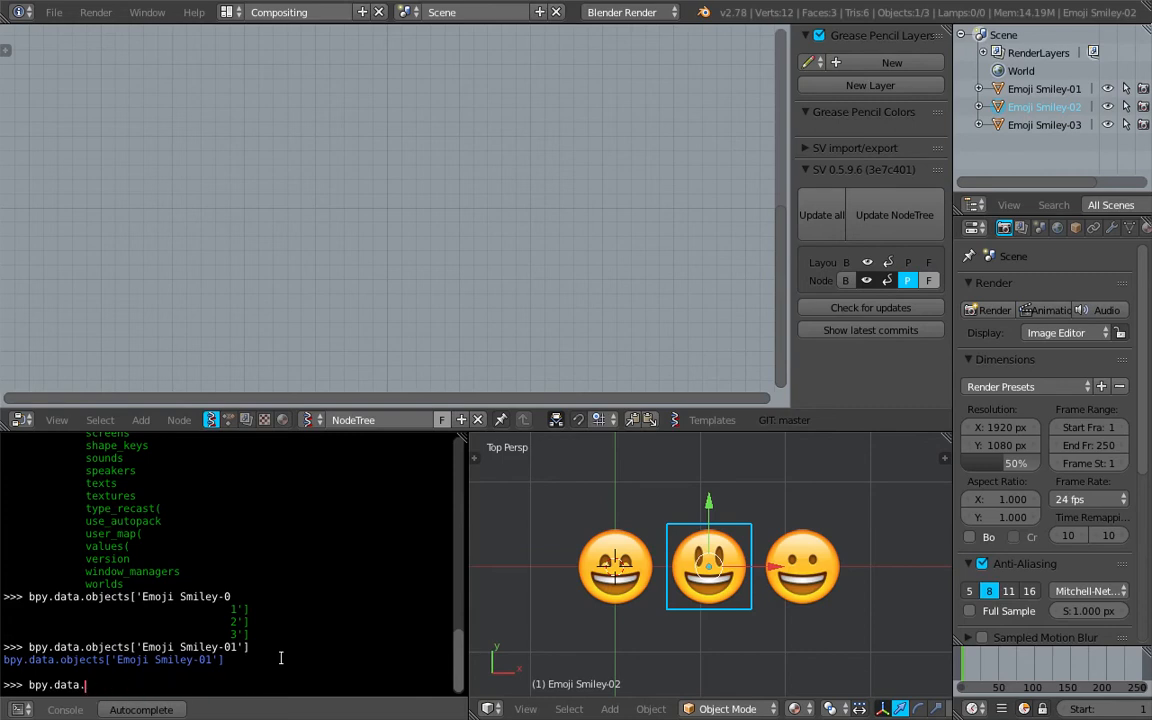
pyautogui.write("erials['")
pyautogui.hotkey('ctrl', 'space')
pyautogui.hotkey('ctrl', 'space')
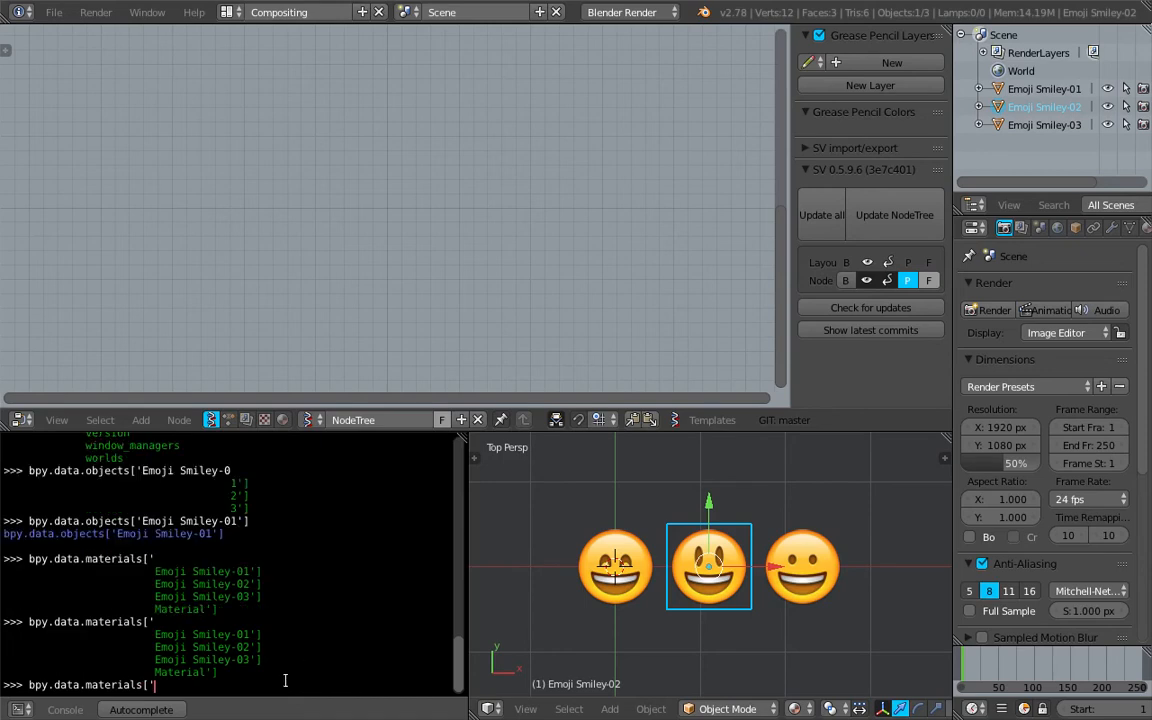
pyautogui.moveTo(153, 673); pyautogui.dragTo(229, 671)
pyautogui.click(229, 669)
pyautogui.moveTo(153, 632); pyautogui.dragTo(164, 630)
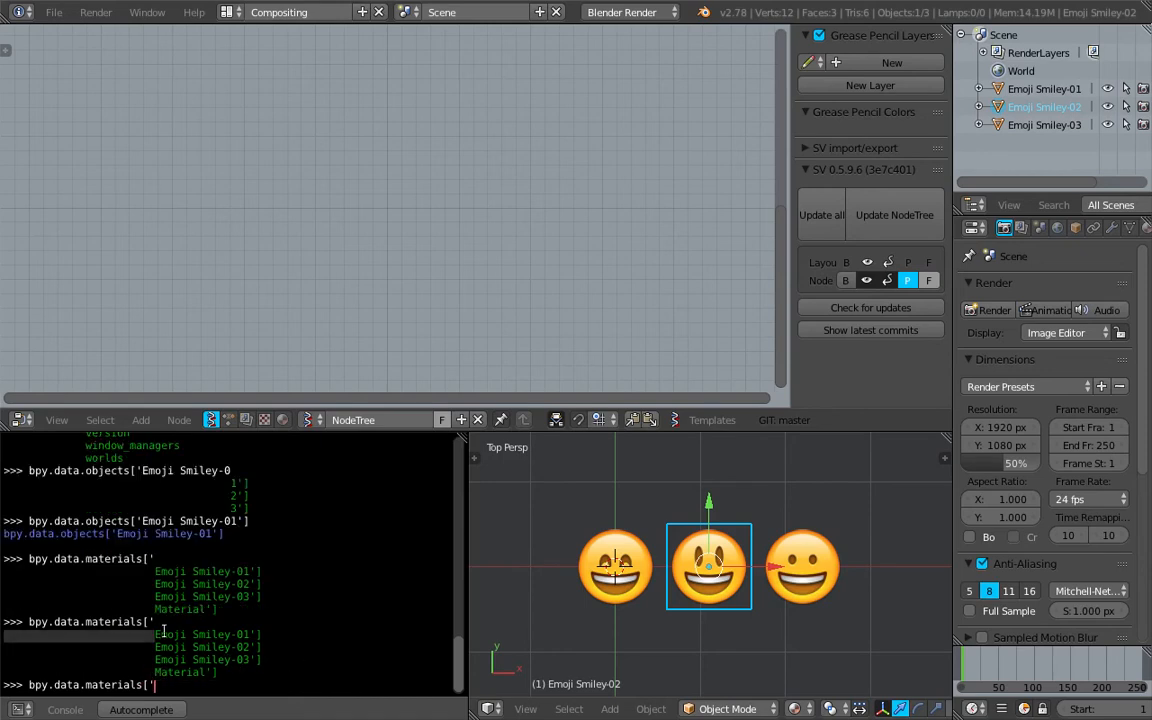
# - List the file's textures in the console by autocompleting bpy.data.textures['
pyautogui.click(266, 678)
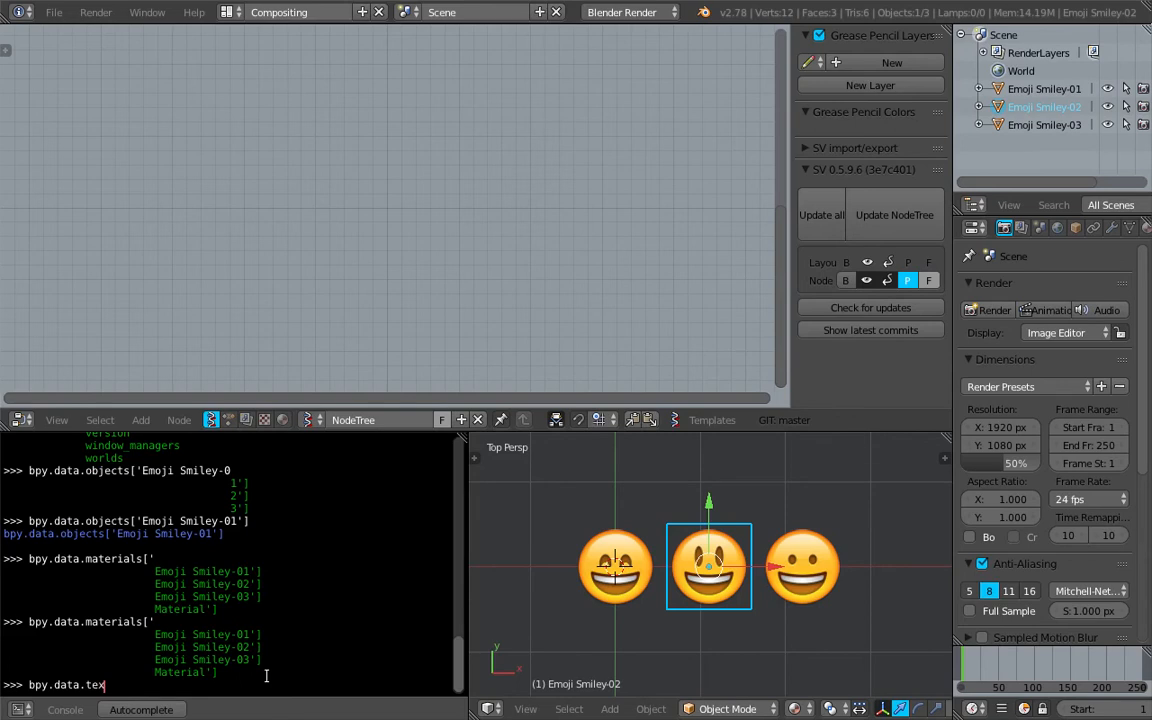
pyautogui.hotkey('ctrl', 'space')
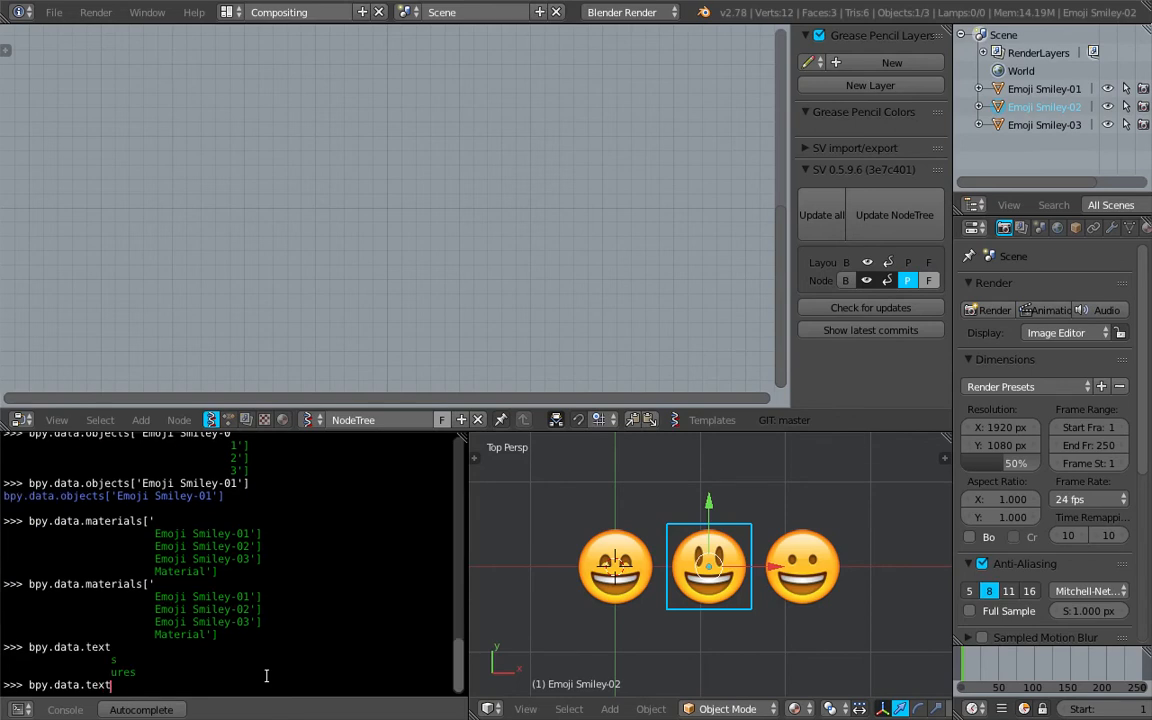
pyautogui.write('ures[')
pyautogui.hotkey('ctrl', 'space')
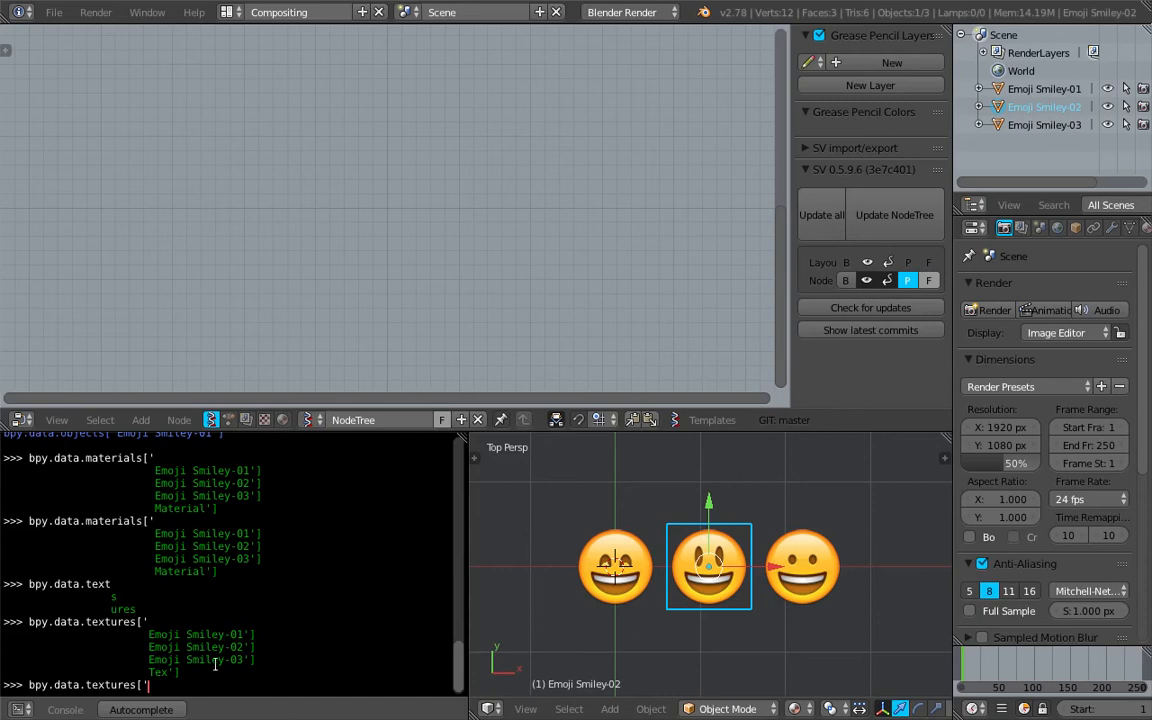
# - Select all three emoji planes and look up the Images as Planes importer without starting an import
pyautogui.click(615, 548)
pyautogui.rightClick(620, 550)
pyautogui.scroll(1, 685, 482)
pyautogui.keyDown('shift'); pyautogui.moveTo(690, 482); pyautogui.dragTo(655, 483, button='middle'); pyautogui.keyUp('shift')
pyautogui.press('a')
pyautogui.press('a')
pyautogui.click(644, 496)
pyautogui.scroll(-2, 644, 496)
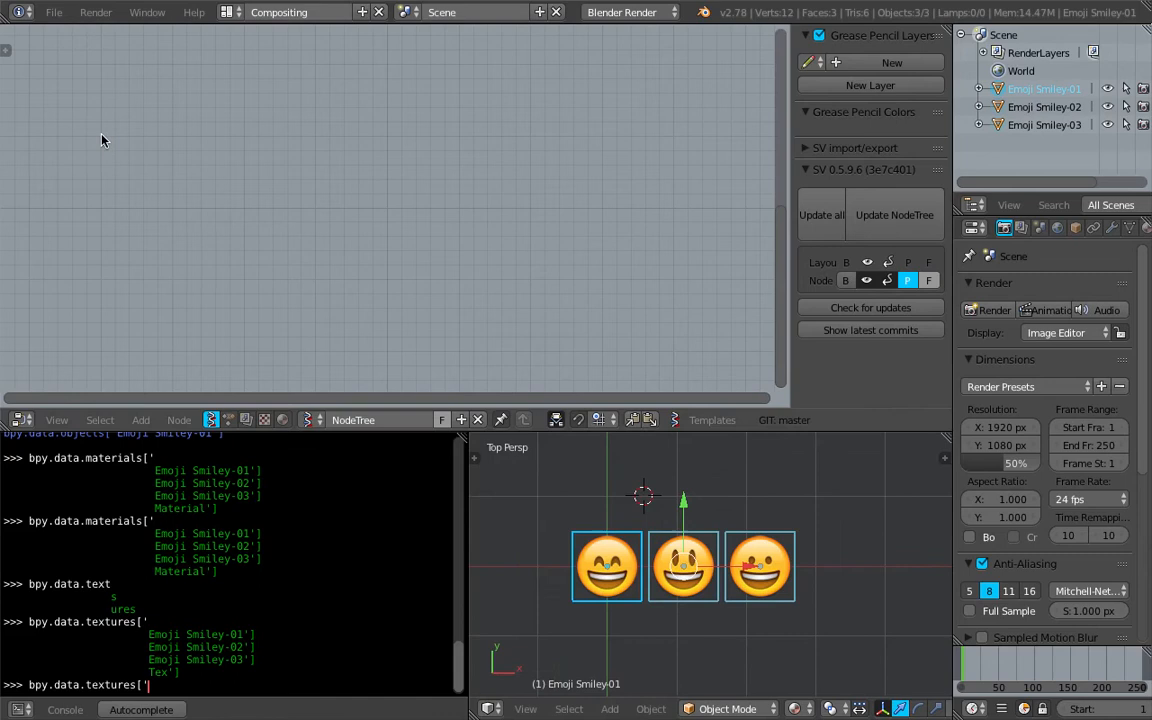
pyautogui.click(54, 12)
pyautogui.moveTo(130, 336)
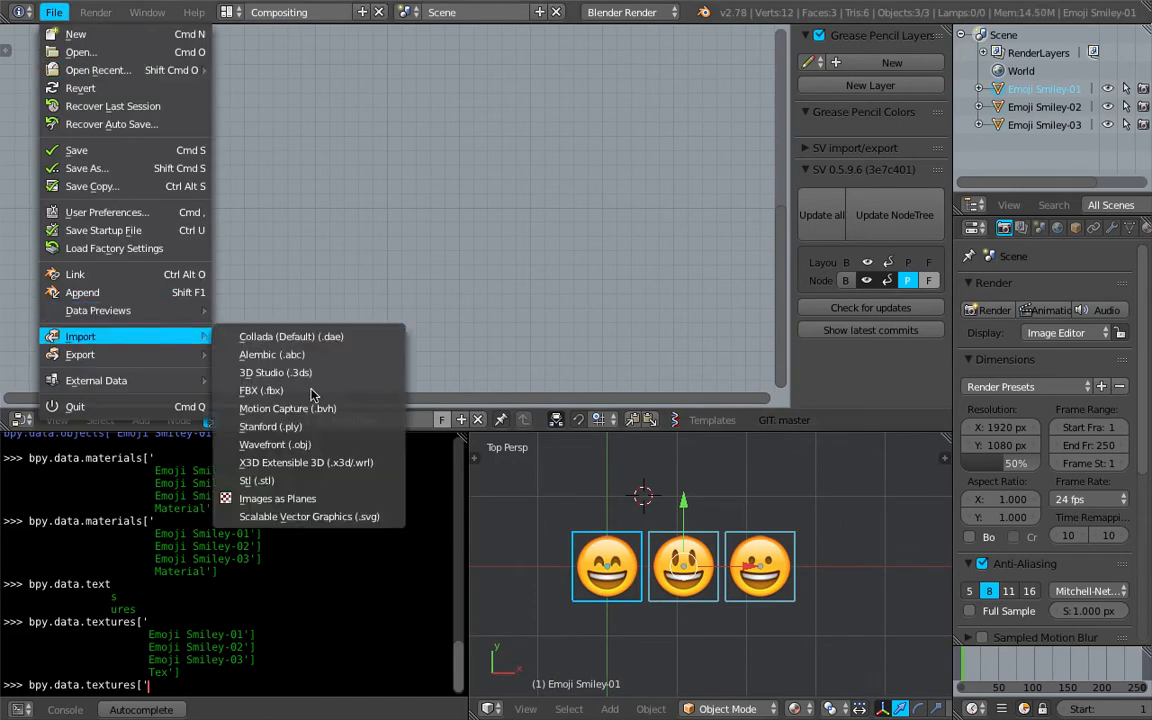
pyautogui.click(661, 492)
# - Select Emoji Smiley-01 and Emoji Smiley-02 alternately in the 3D view to identify the planes
pyautogui.rightClick(623, 557)
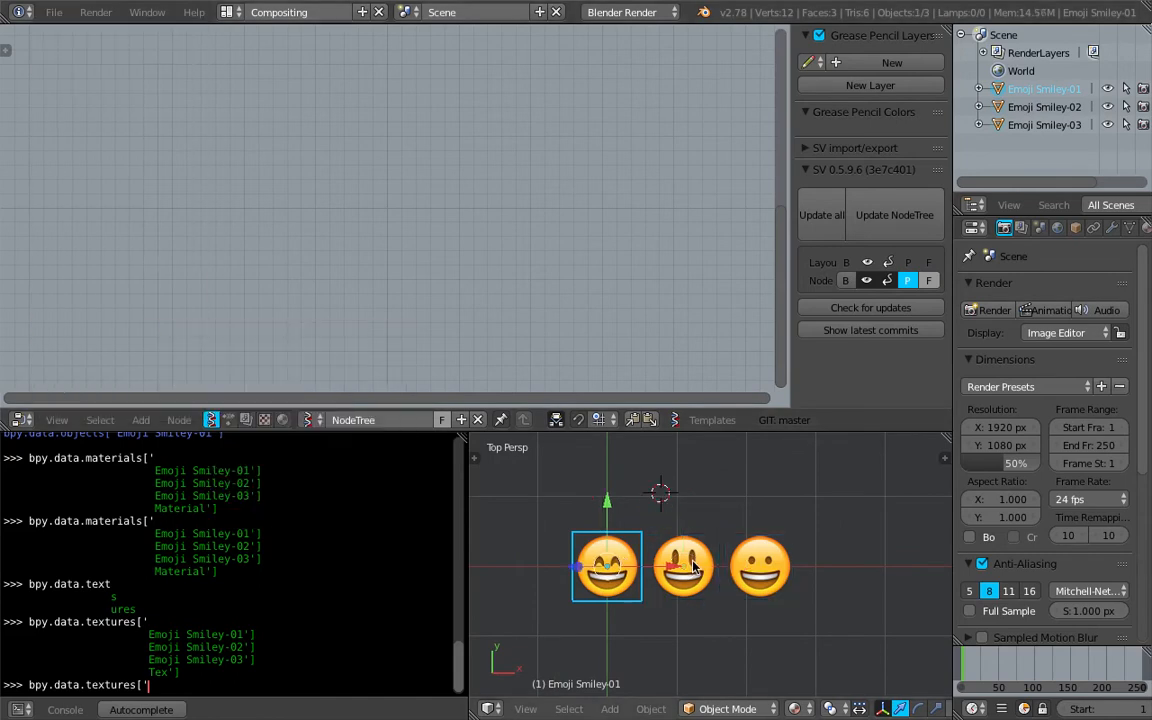
pyautogui.rightClick(693, 566)
pyautogui.scroll(2, 605, 545)
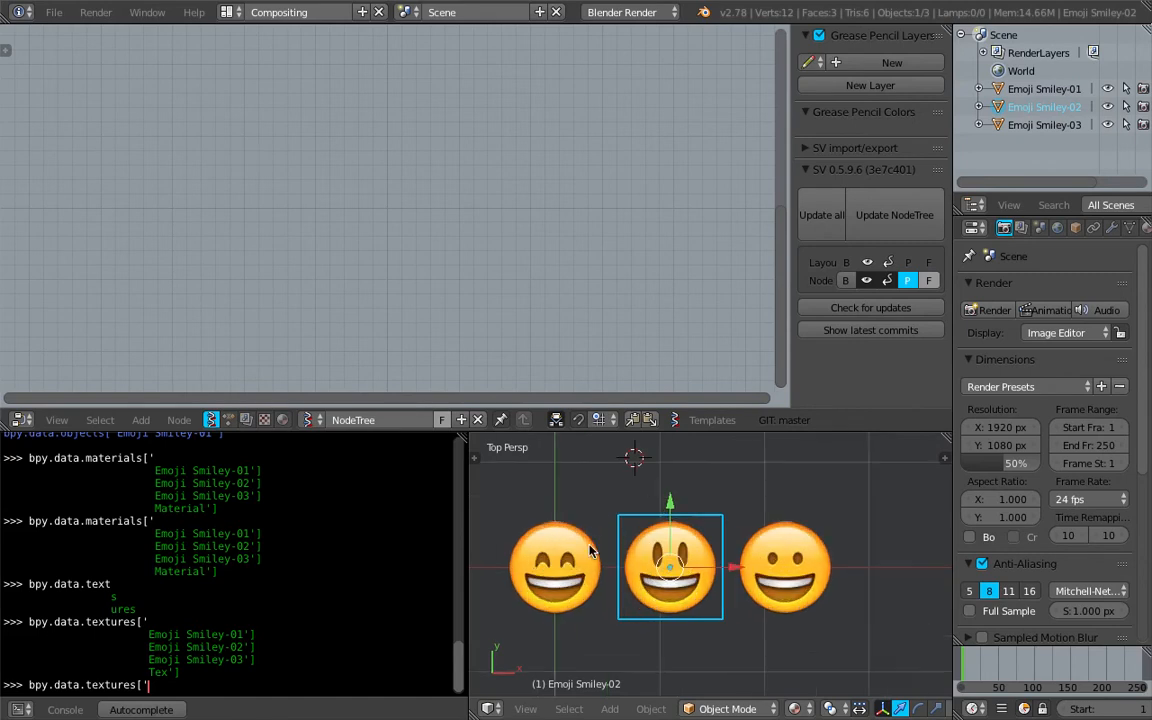
pyautogui.rightClick(584, 549)
pyautogui.scroll(-1, 616, 560)
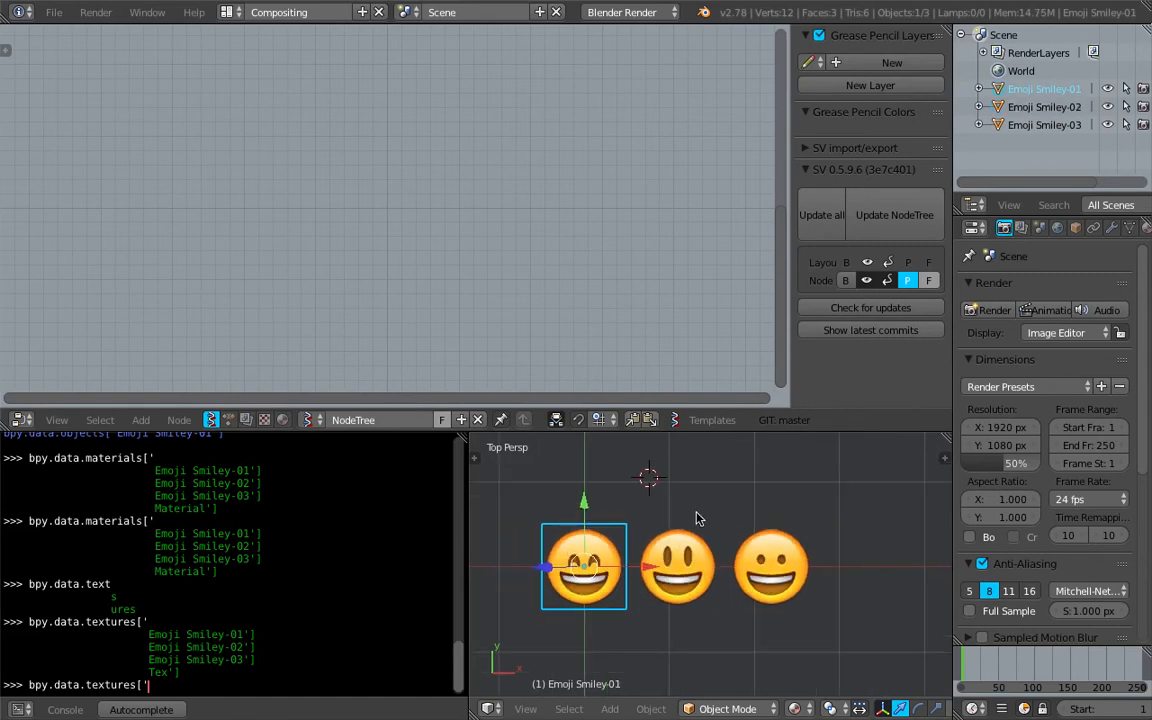
pyautogui.scroll(-2, 1120, 232)
# - Show the material settings and select the three emoji planes in turn to check the material each one uses
pyautogui.click(1111, 228)
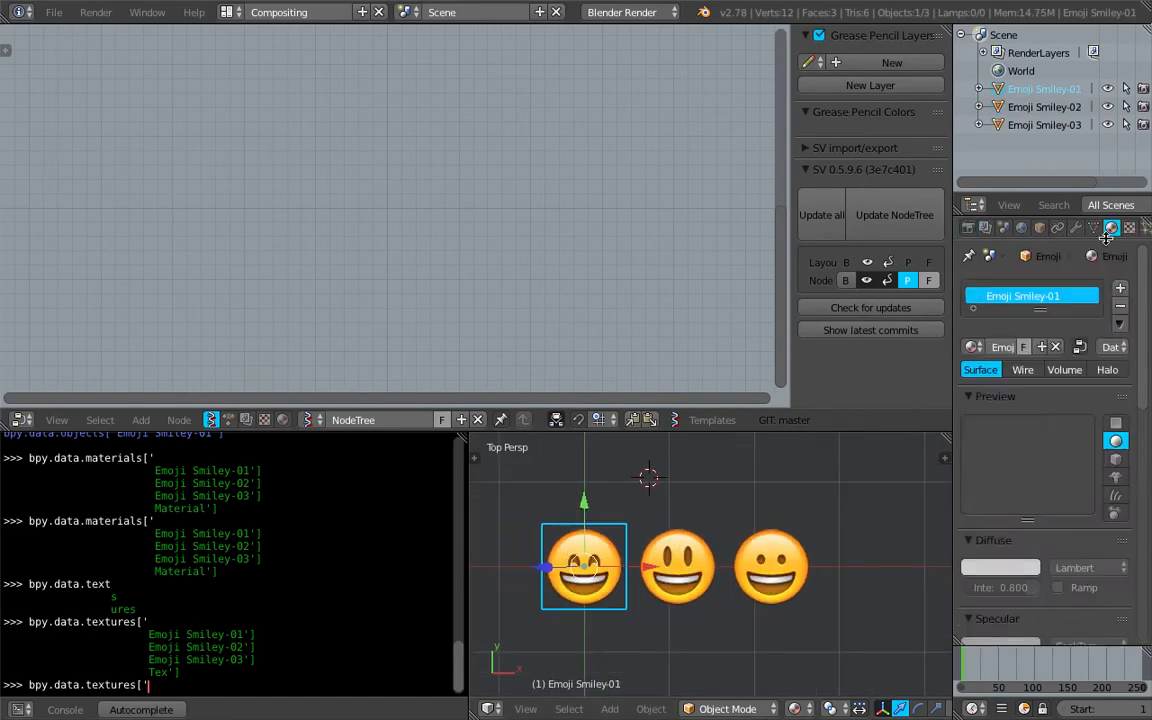
pyautogui.rightClick(677, 562)
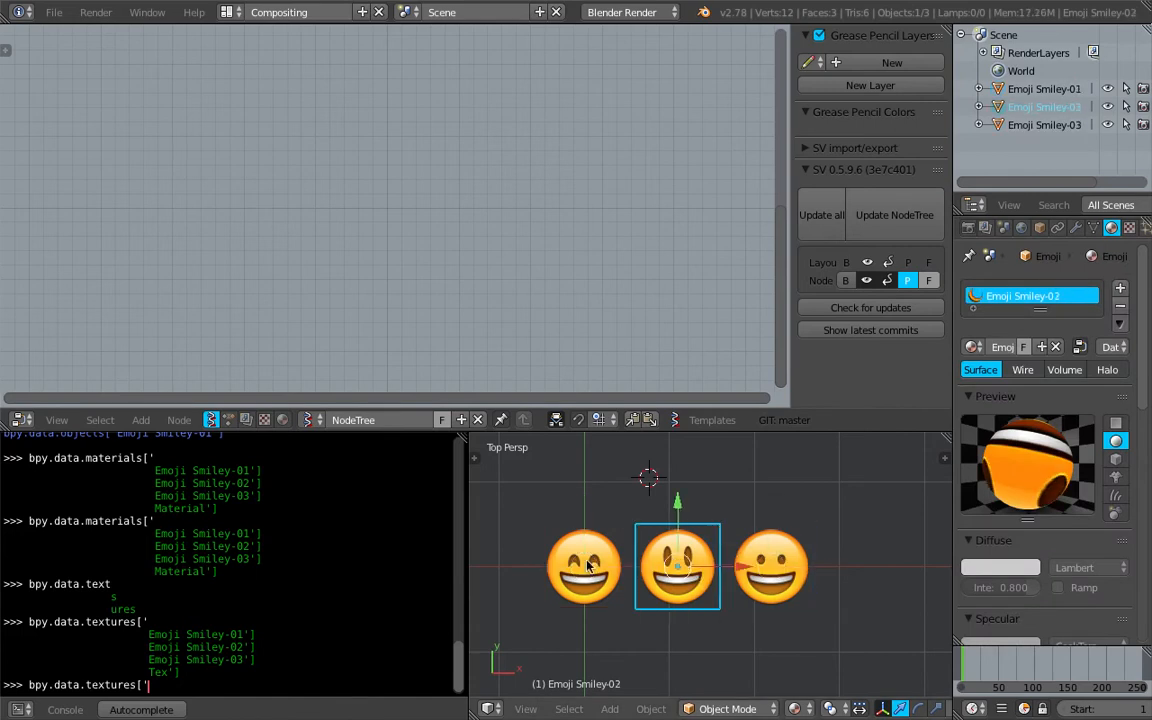
pyautogui.rightClick(772, 562)
pyautogui.rightClick(677, 562)
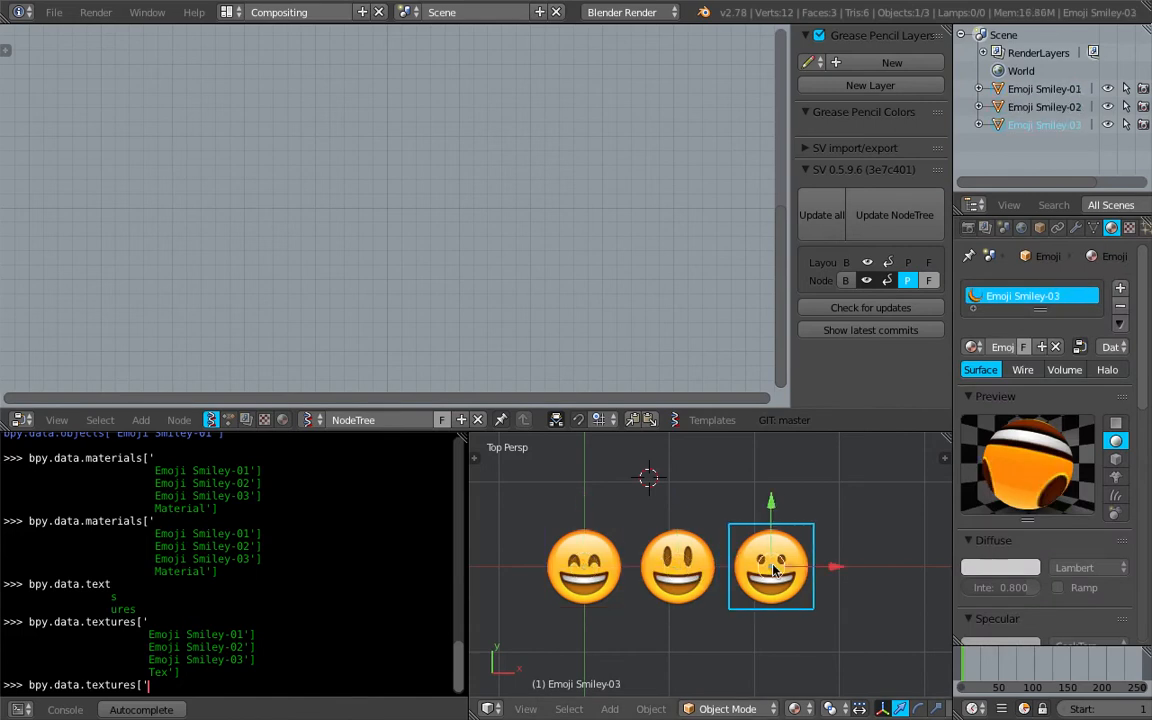
pyautogui.rightClick(768, 560)
pyautogui.scroll(-1, 717, 550)
pyautogui.rightClick(678, 570)
pyautogui.rightClick(768, 572)
pyautogui.rightClick(607, 567)
pyautogui.rightClick(683, 567)
pyautogui.rightClick(760, 567)
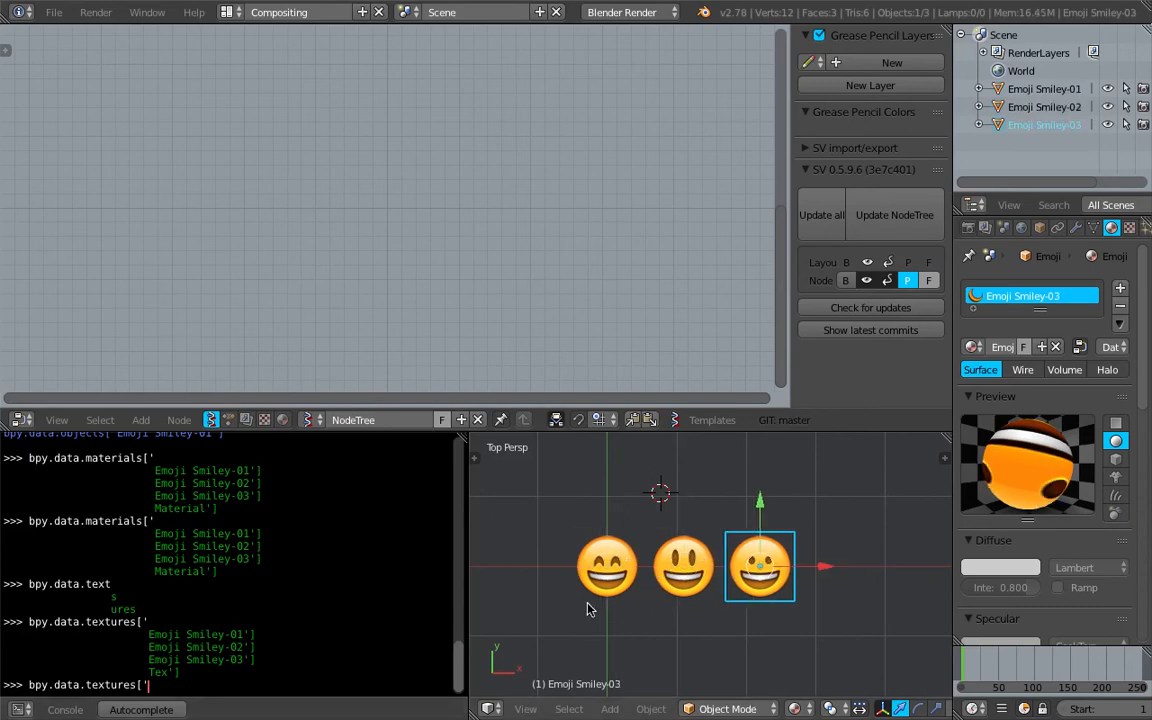
pyautogui.rightClick(607, 545)
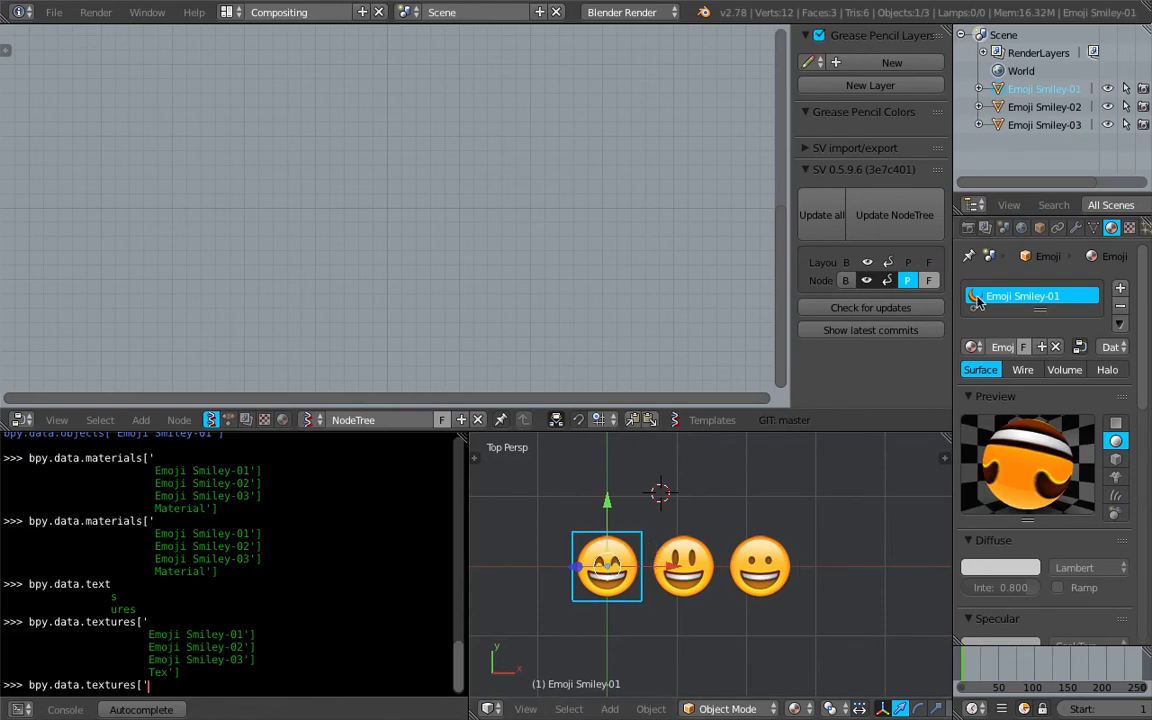
# - Widen the Outliner and Properties column and compare the full material names of Emoji Smiley-02 and Emoji Smiley-01
pyautogui.moveTo(953, 300); pyautogui.dragTo(834, 300)
pyautogui.rightClick(628, 568)
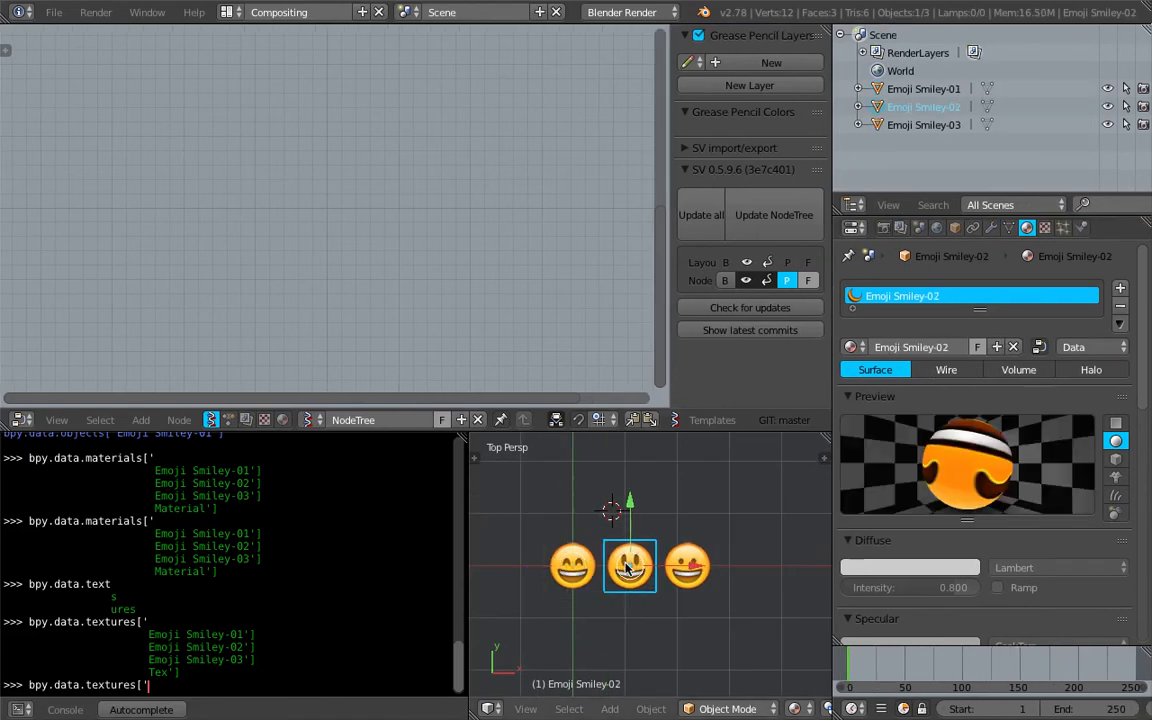
pyautogui.scroll(1, 628, 568)
pyautogui.rightClick(553, 562)
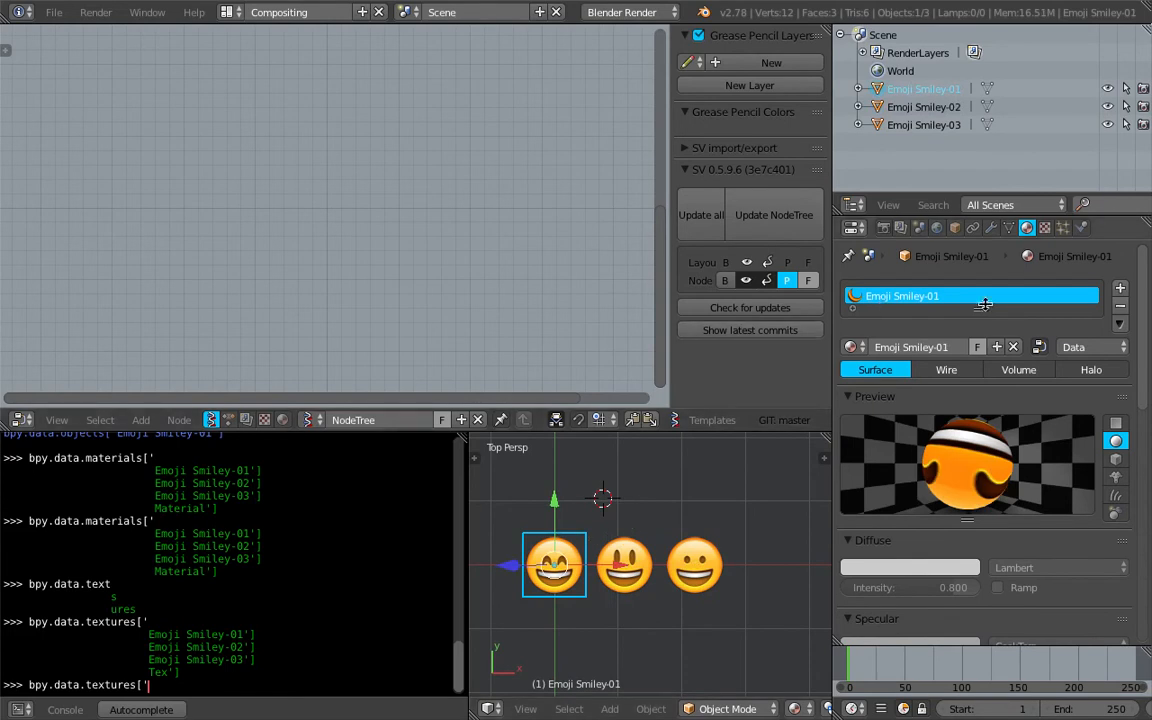
# - Show the texture settings for Emoji Smiley-01, widen the 3D view, and check the textures of Emoji Smiley-02 and Emoji Smiley-03
pyautogui.click(1044, 228)
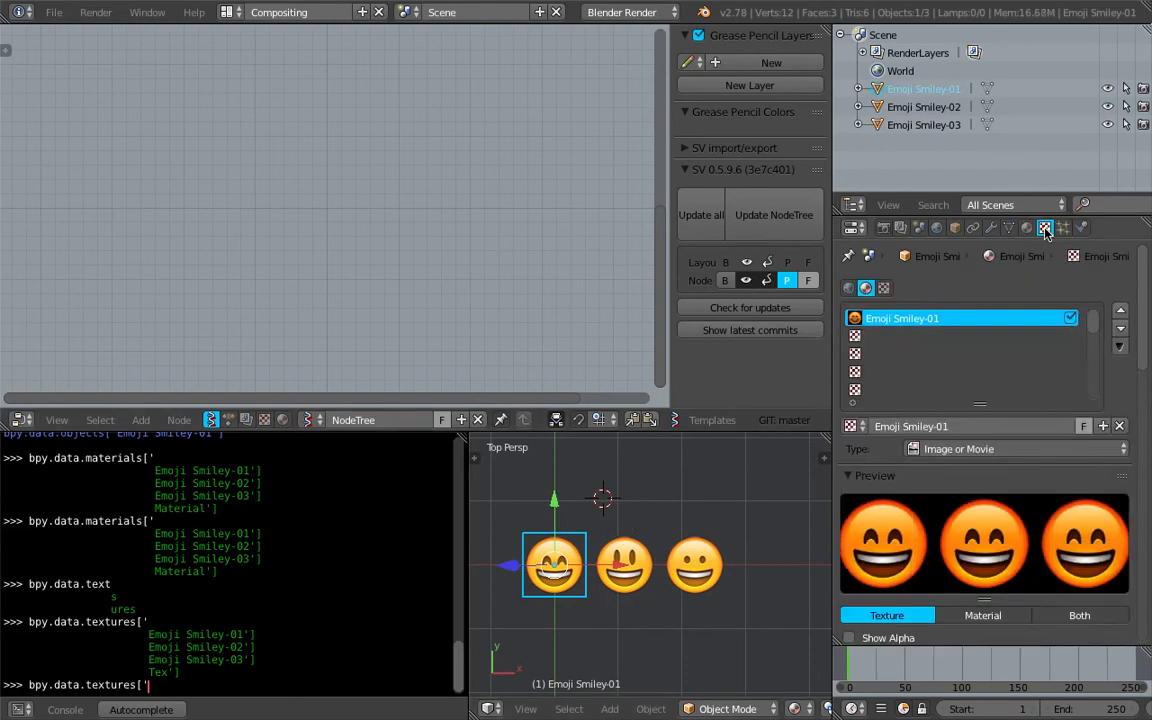
pyautogui.click(1026, 228)
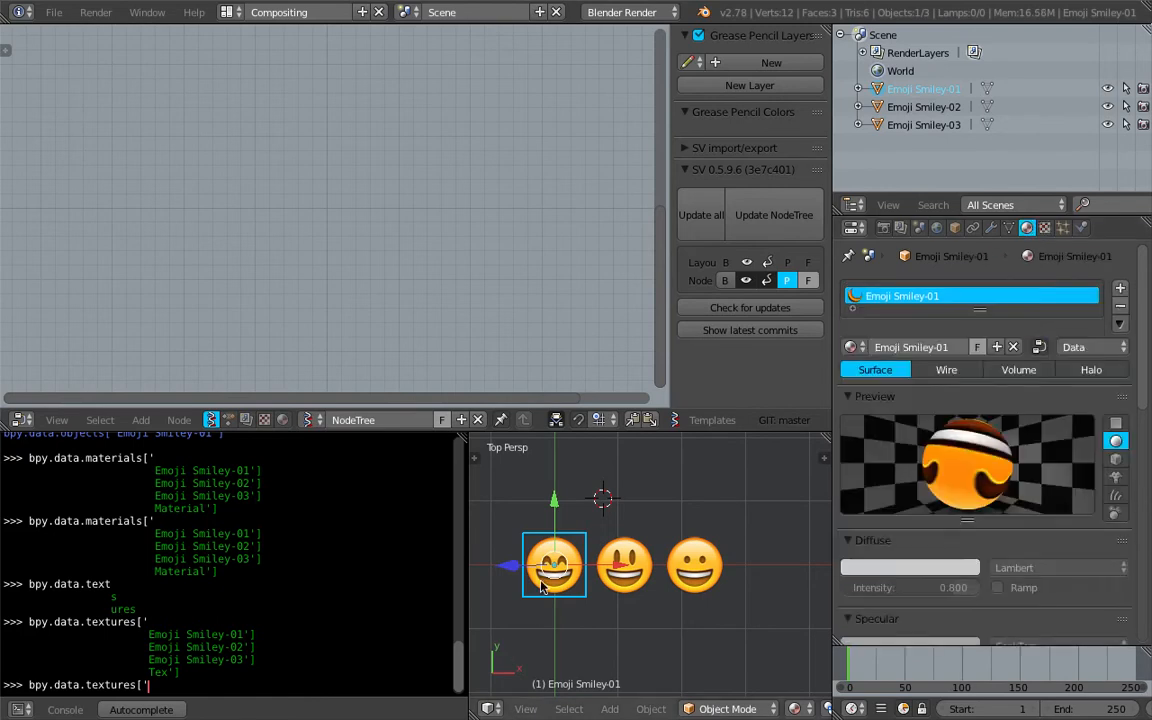
pyautogui.click(1044, 228)
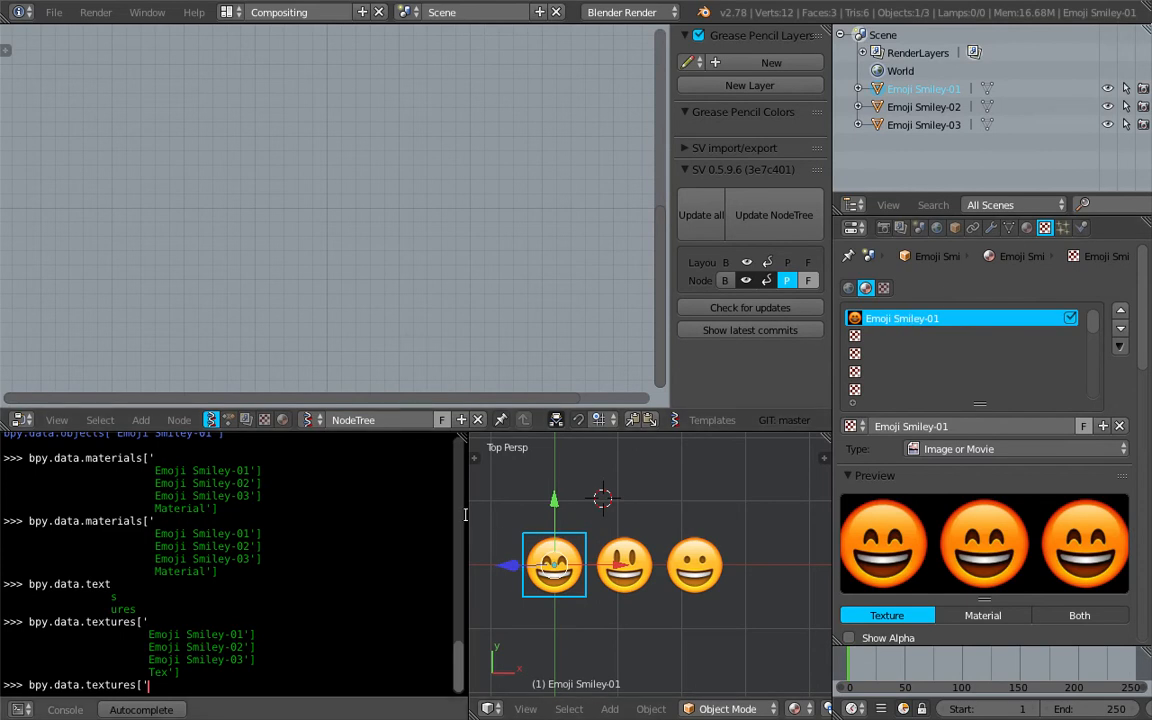
pyautogui.moveTo(468, 513); pyautogui.dragTo(345, 513)
pyautogui.rightClick(557, 565)
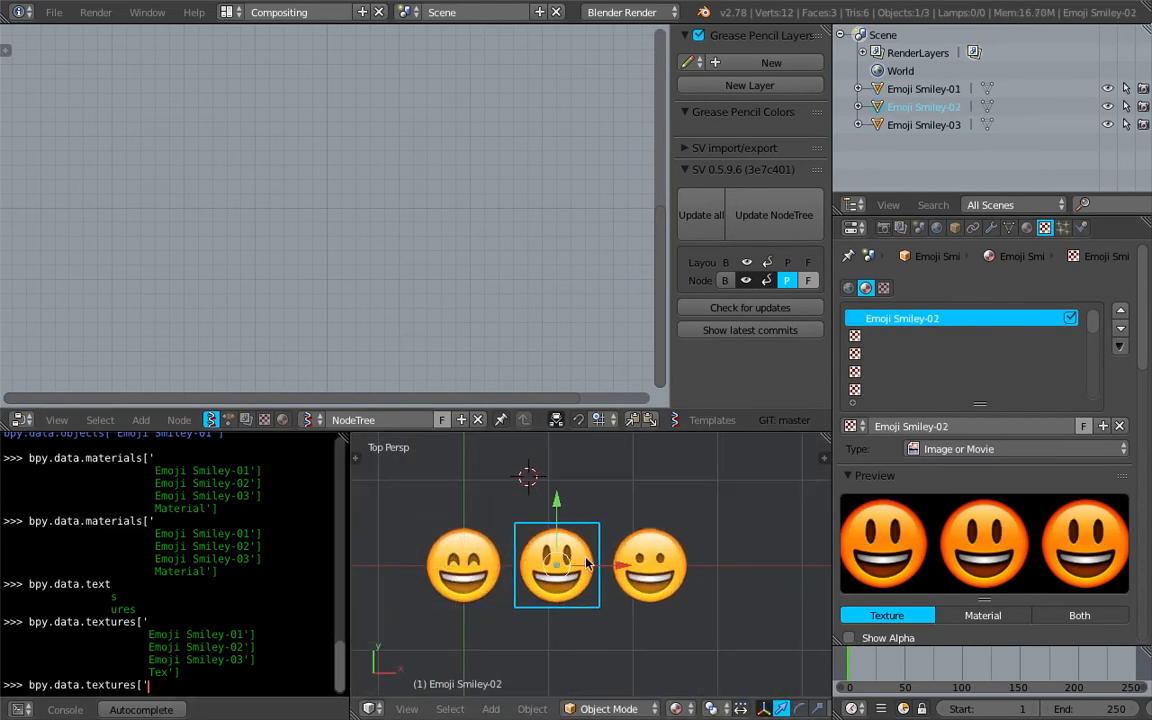
pyautogui.rightClick(665, 563)
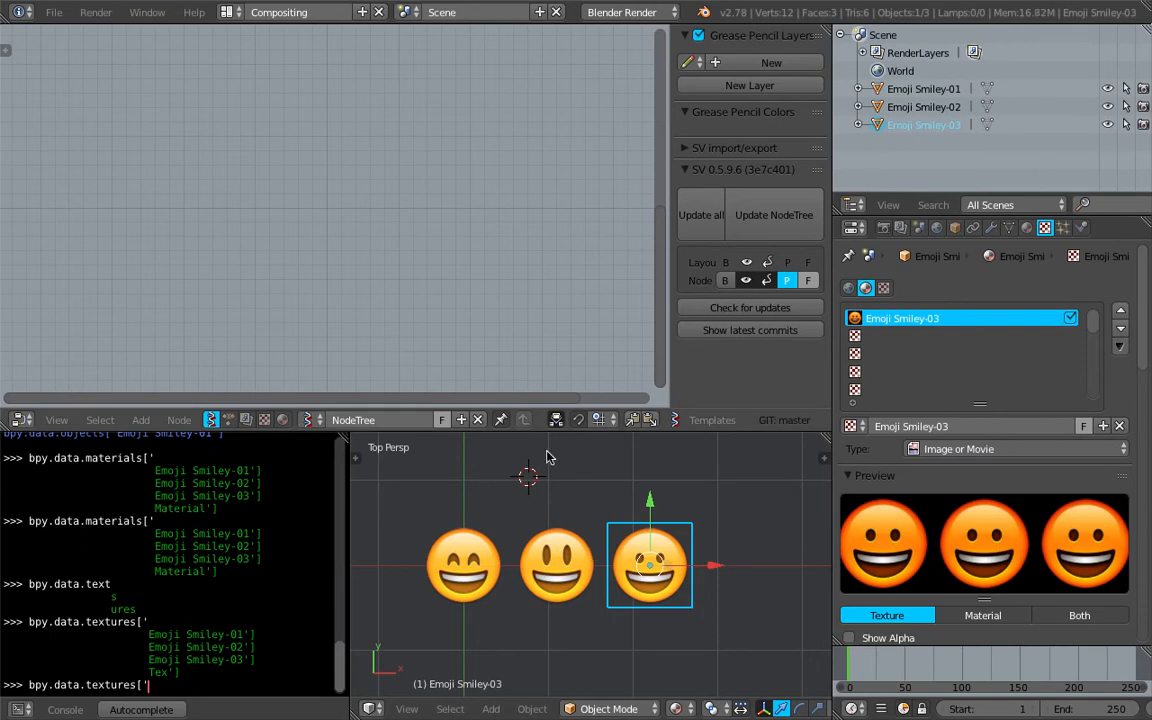
pyautogui.keyDown('shift'); pyautogui.moveTo(640, 481); pyautogui.dragTo(667, 484, button='middle'); pyautogui.keyUp('shift')
pyautogui.click(758, 479)
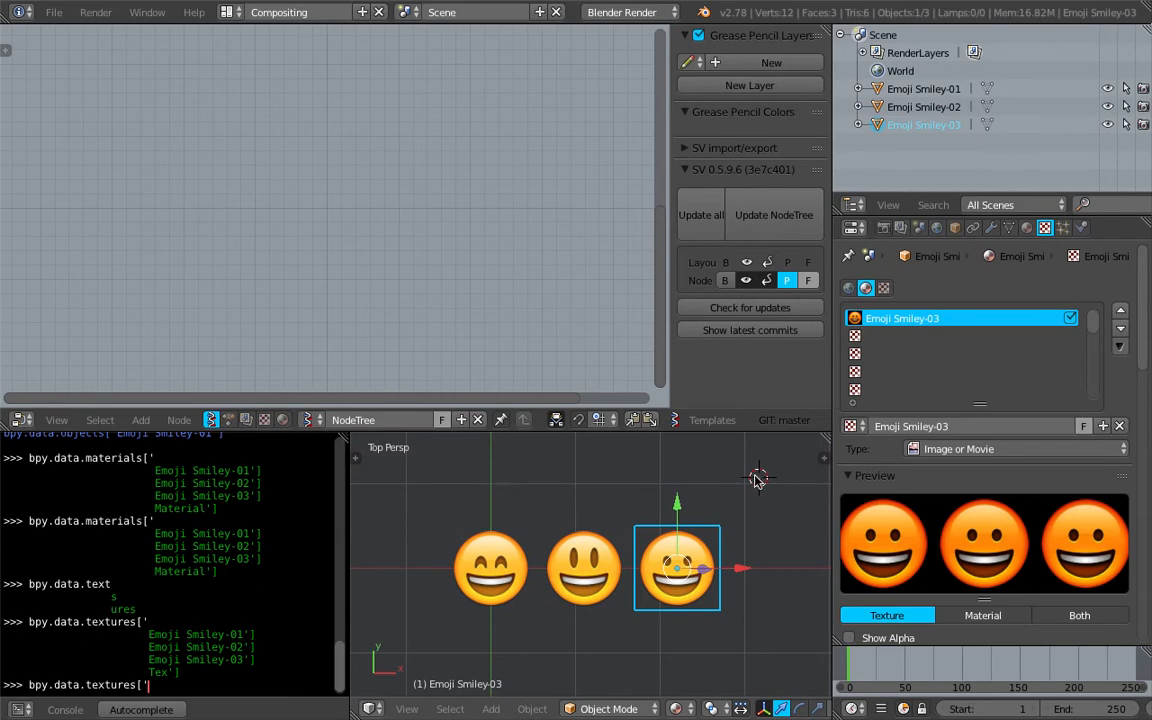
# - Hide the node editor's sidebar and save the file with a fake user assigned to NodeTree
pyautogui.press('n')
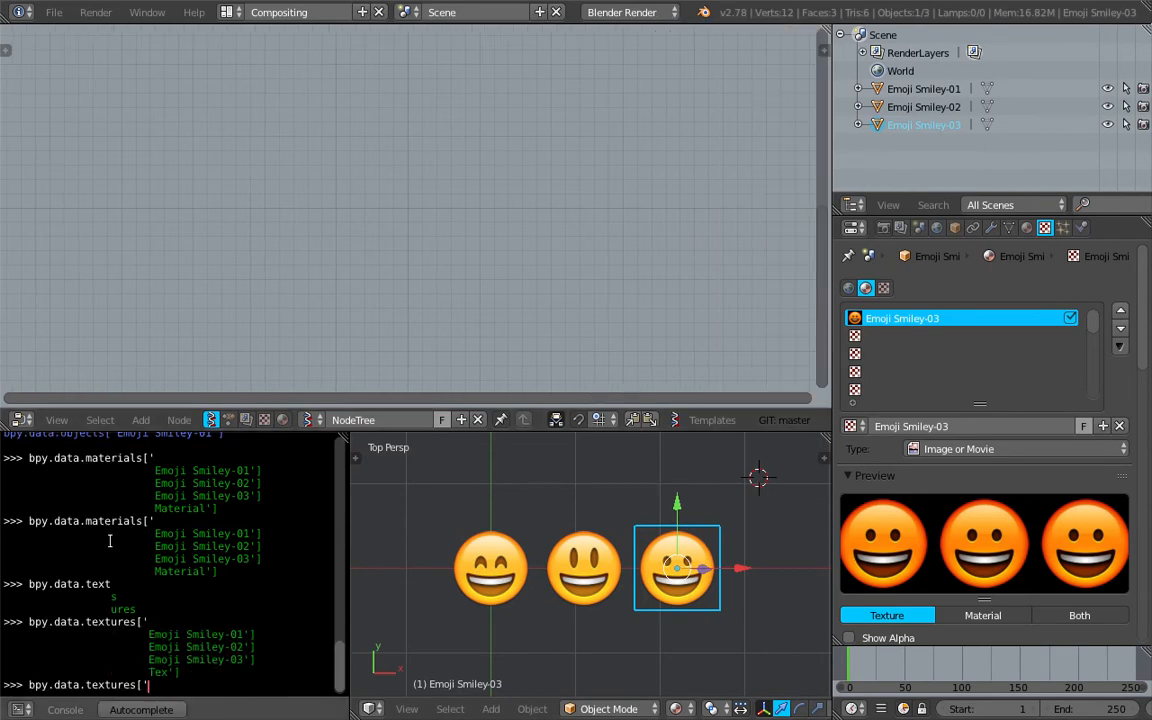
pyautogui.hotkey('ctrl', 's')
pyautogui.click(442, 420)
pyautogui.hotkey('ctrl', 's')
# - Add an Object ID Selector node to the empty node tree
pyautogui.click(360, 185)
pyautogui.hotkey('shift', 'a')
pyautogui.click(373, 190)
pyautogui.write('obje')
pyautogui.press('Down')
pyautogui.press('Down')
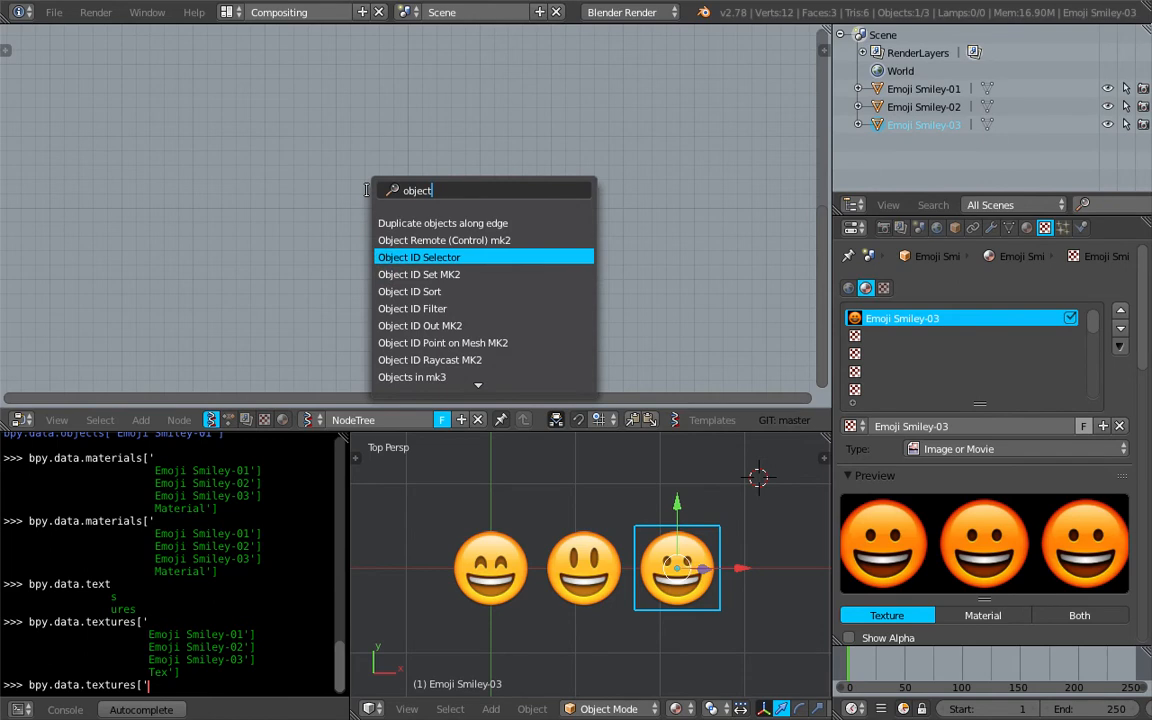
pyautogui.press('Return')
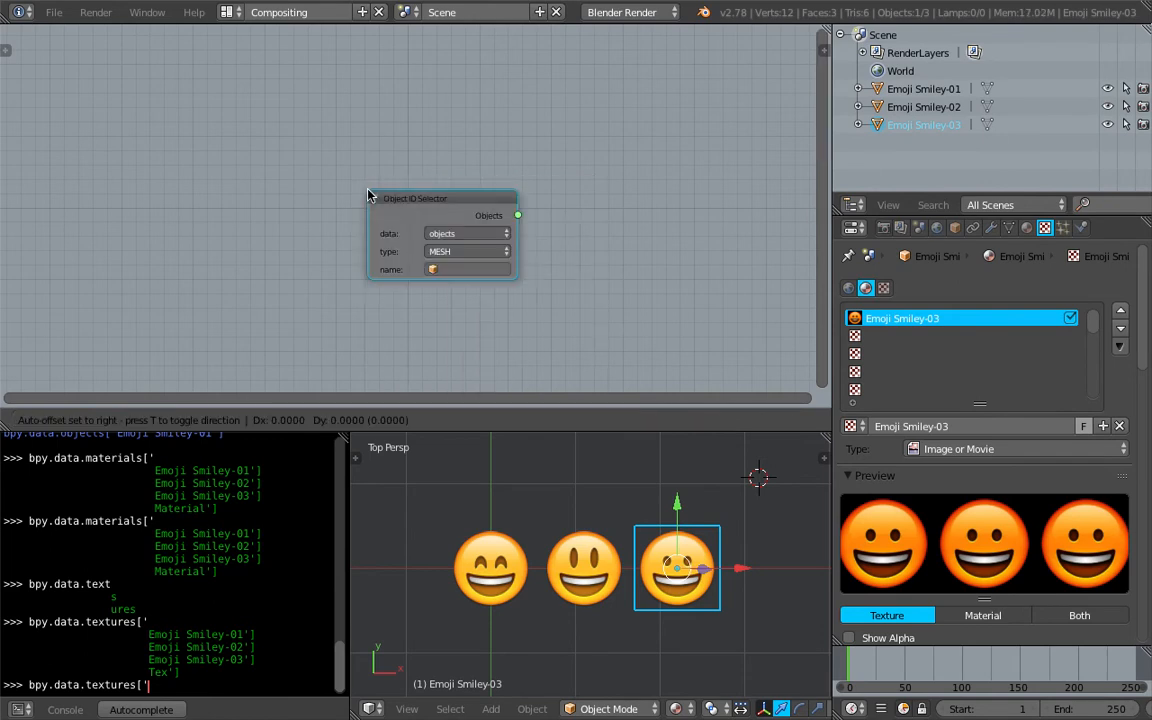
pyautogui.moveTo(211, 178); pyautogui.dragTo(243, 179, button='middle')
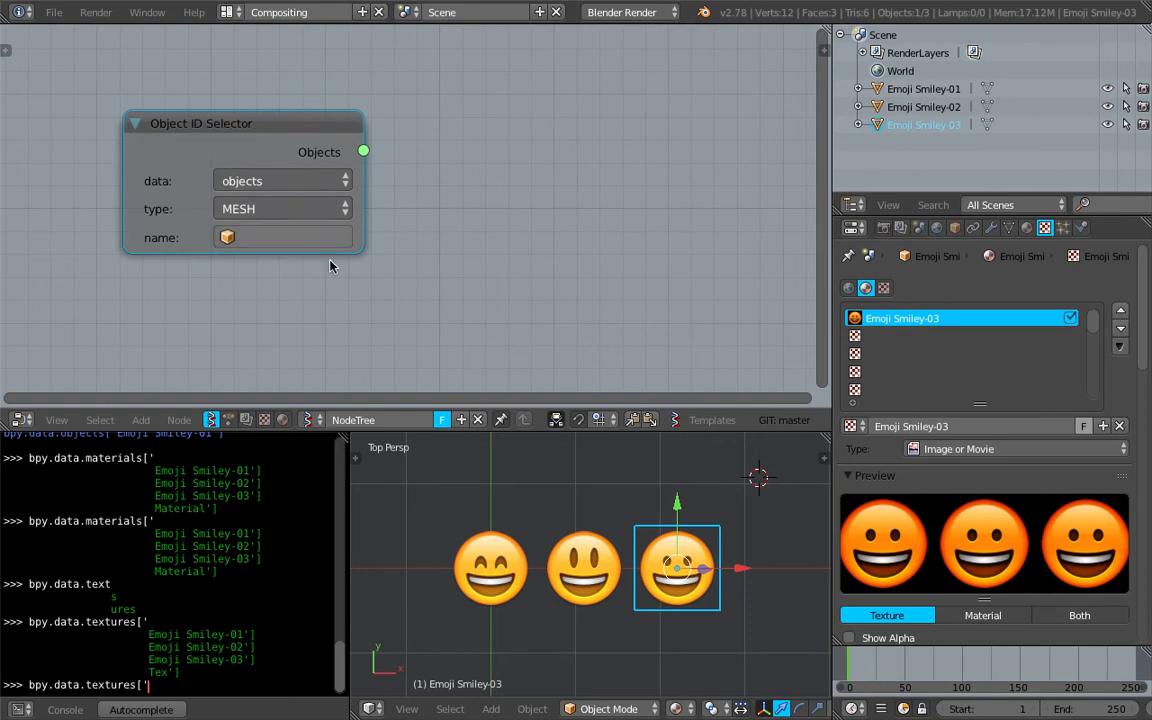
pyautogui.moveTo(279, 189); pyautogui.dragTo(250, 172, button='middle')
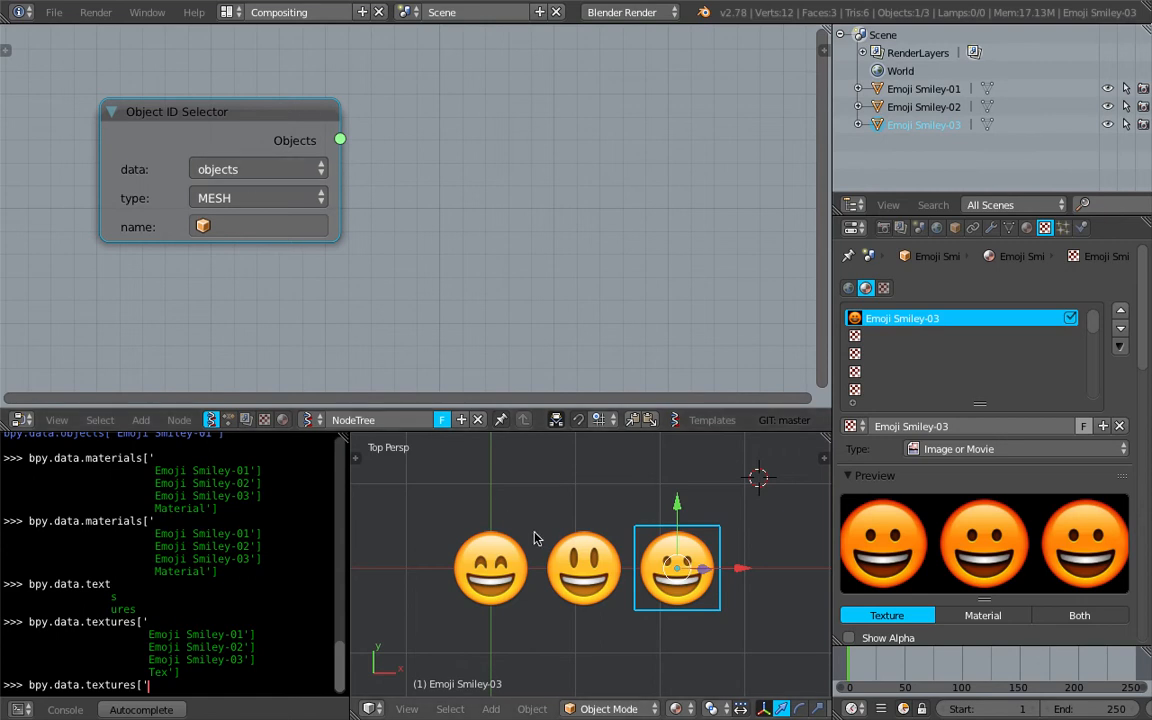
# - Set the Object ID Selector's data to materials and move the node slightly upward
pyautogui.click(265, 170)
pyautogui.click(272, 421)
pyautogui.moveTo(260, 113); pyautogui.dragTo(266, 97)
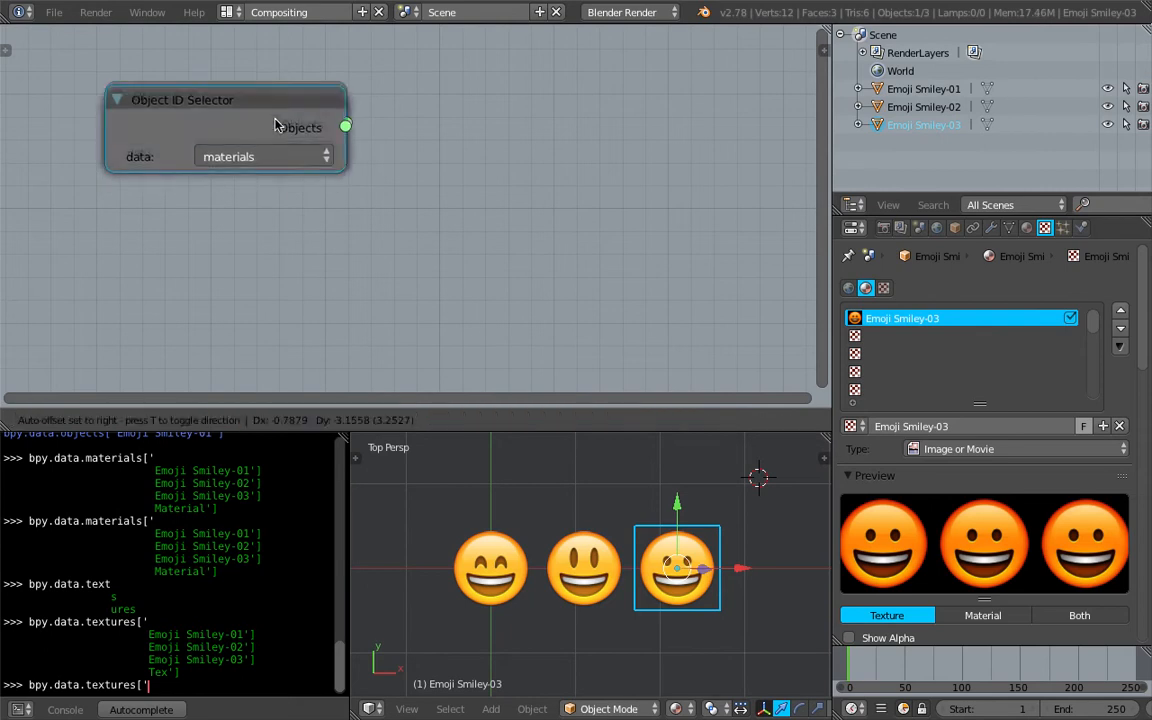
# - Duplicate the Object ID Selector below the original and set the copy's data to textures
pyautogui.hotkey('shift', 'd')
pyautogui.click(269, 241)
pyautogui.click(270, 294)
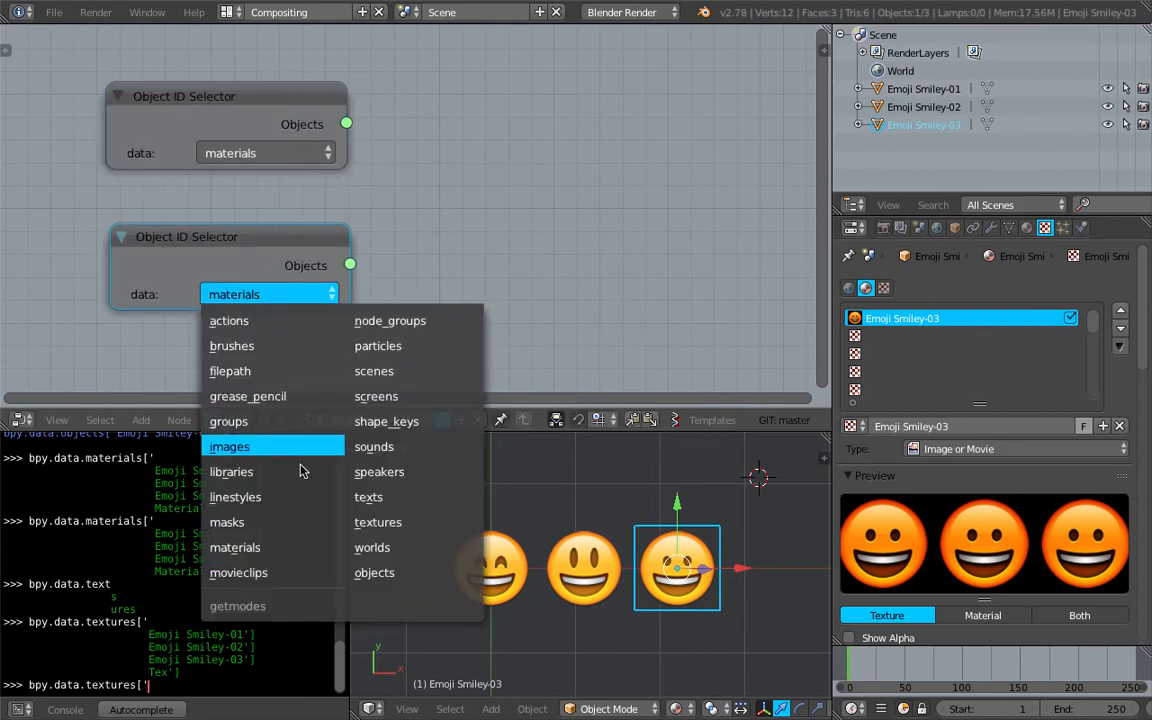
pyautogui.click(378, 522)
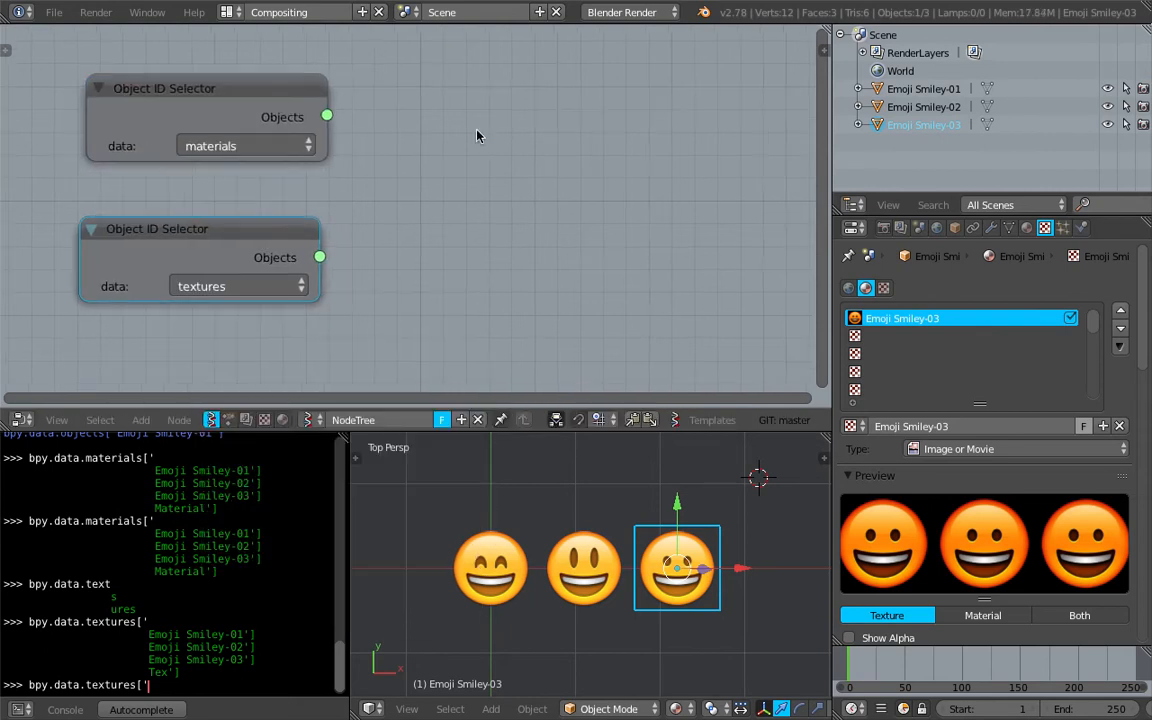
# - Add a Stethoscope MK2 node beside the selectors and connect the materials selector's Objects output to its Data input
pyautogui.hotkey('ctrl', 'a')
pyautogui.write('ste')
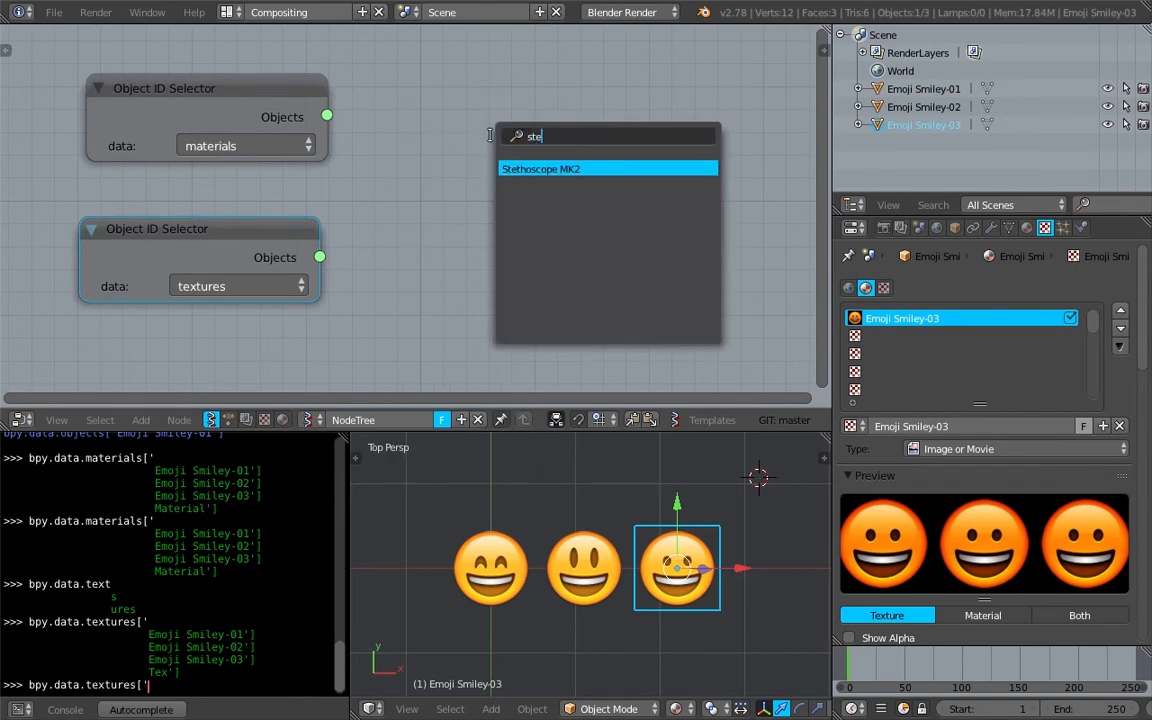
pyautogui.press('Return')
pyautogui.click(434, 59)
pyautogui.moveTo(326, 115); pyautogui.dragTo(435, 256)
pyautogui.scroll(-2, 606, 145)
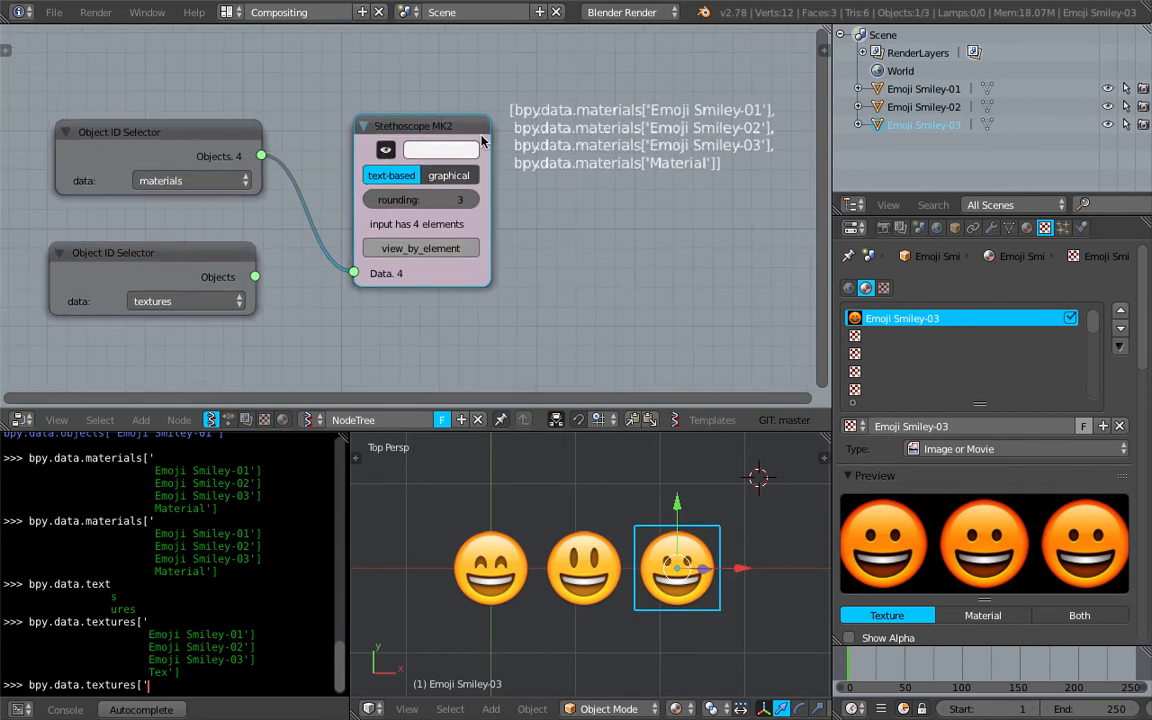
pyautogui.moveTo(433, 127); pyautogui.dragTo(431, 102)
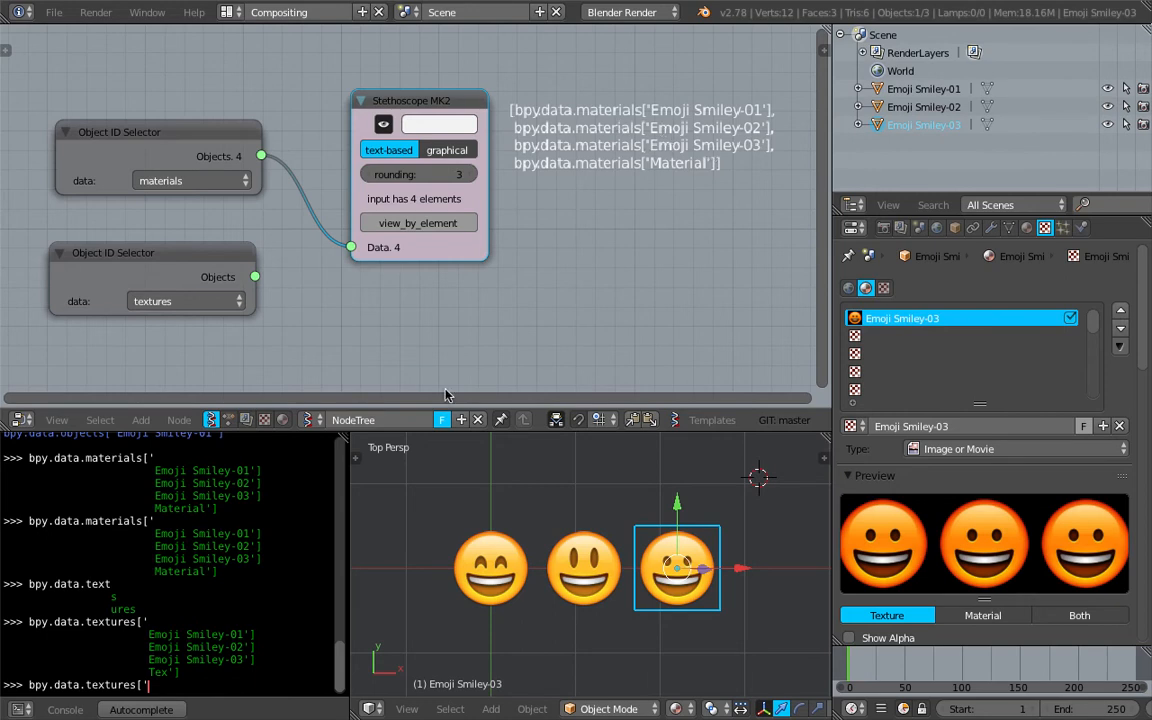
# - Connect the textures selector to the Stethoscope MK2 in place of the materials selector, and move the materials selector aside
pyautogui.moveTo(106, 512)
pyautogui.mouseDown()
pyautogui.moveTo(140, 558)
pyautogui.moveTo(56, 518)
pyautogui.moveTo(178, 591)
pyautogui.moveTo(207, 647)
pyautogui.moveTo(98, 515)
pyautogui.mouseUp()
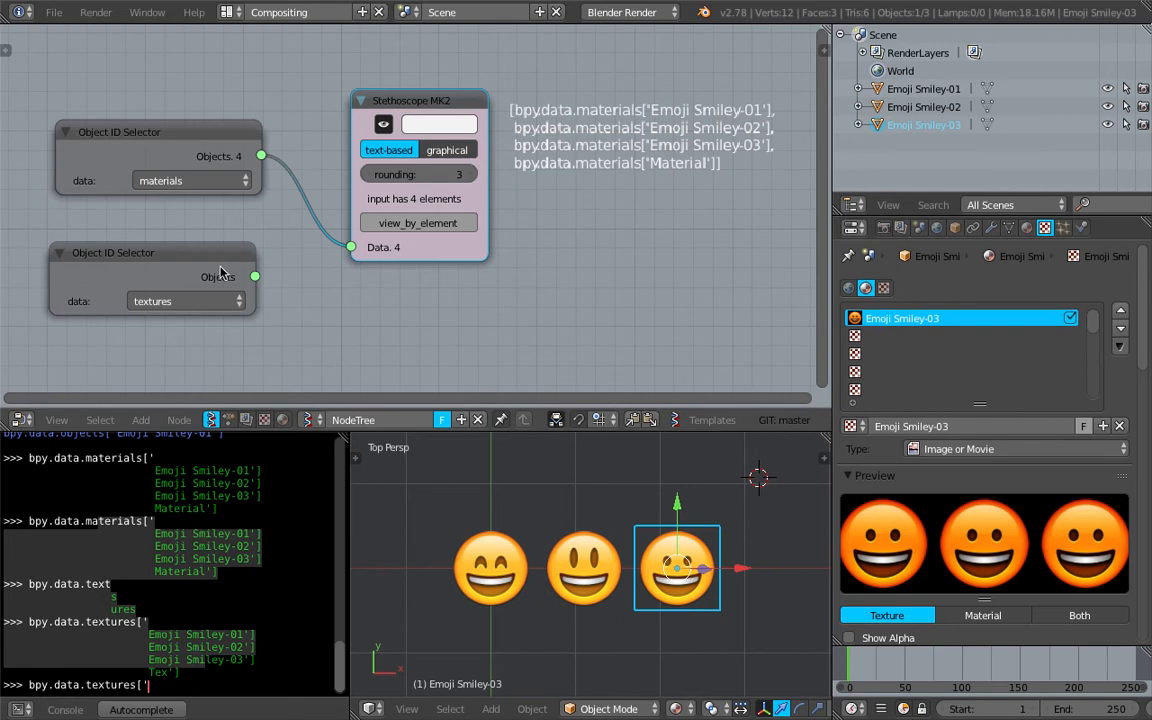
pyautogui.moveTo(255, 276); pyautogui.dragTo(351, 247)
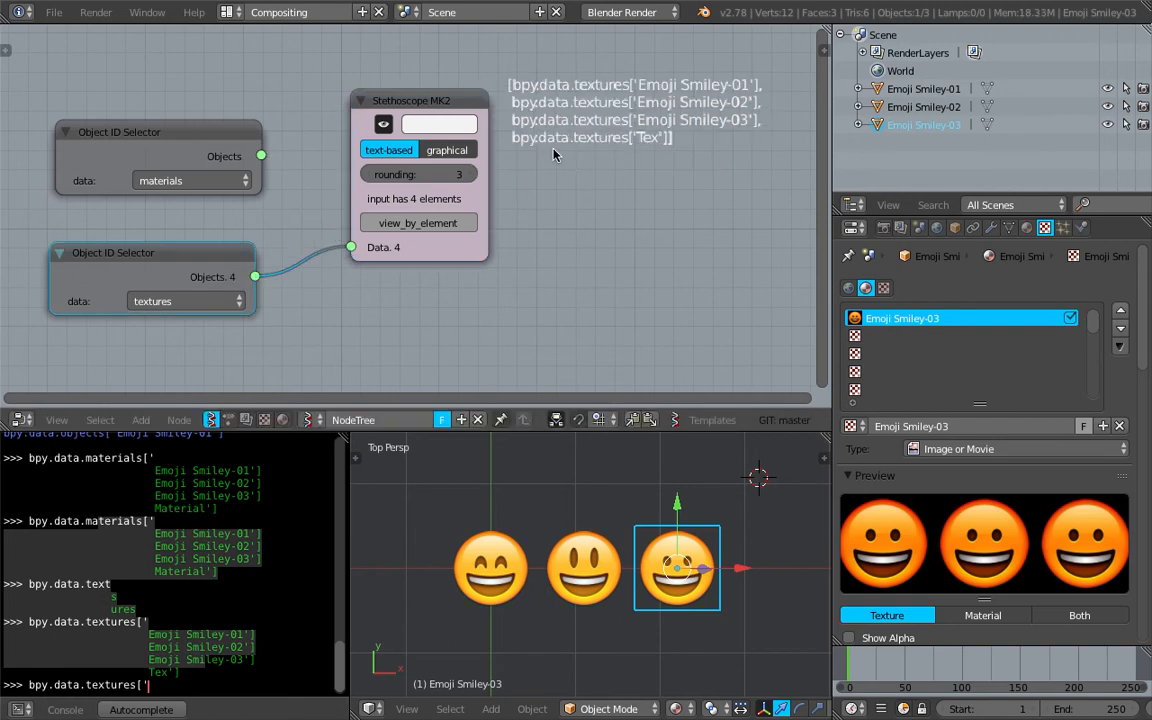
pyautogui.click(306, 486)
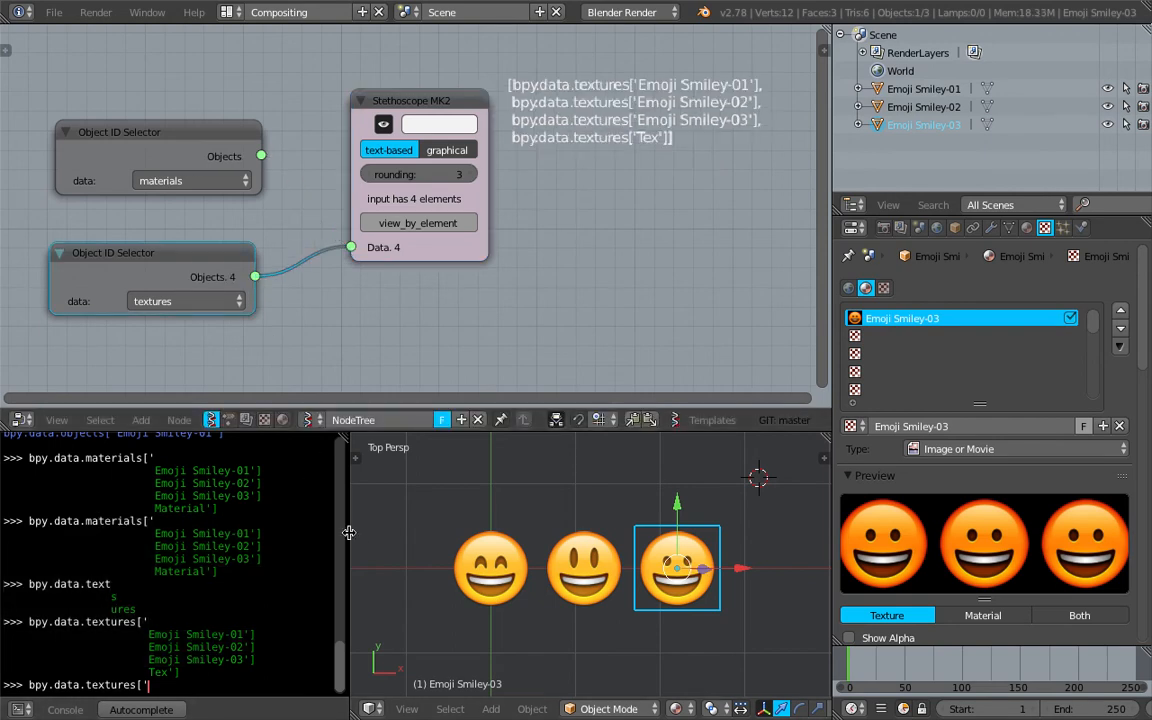
pyautogui.moveTo(350, 530); pyautogui.dragTo(375, 533)
pyautogui.moveTo(221, 134); pyautogui.dragTo(201, 119)
# - Select the emoji planes in turn in the 3D view to compare their textures with the Stethoscope list
pyautogui.rightClick(508, 567)
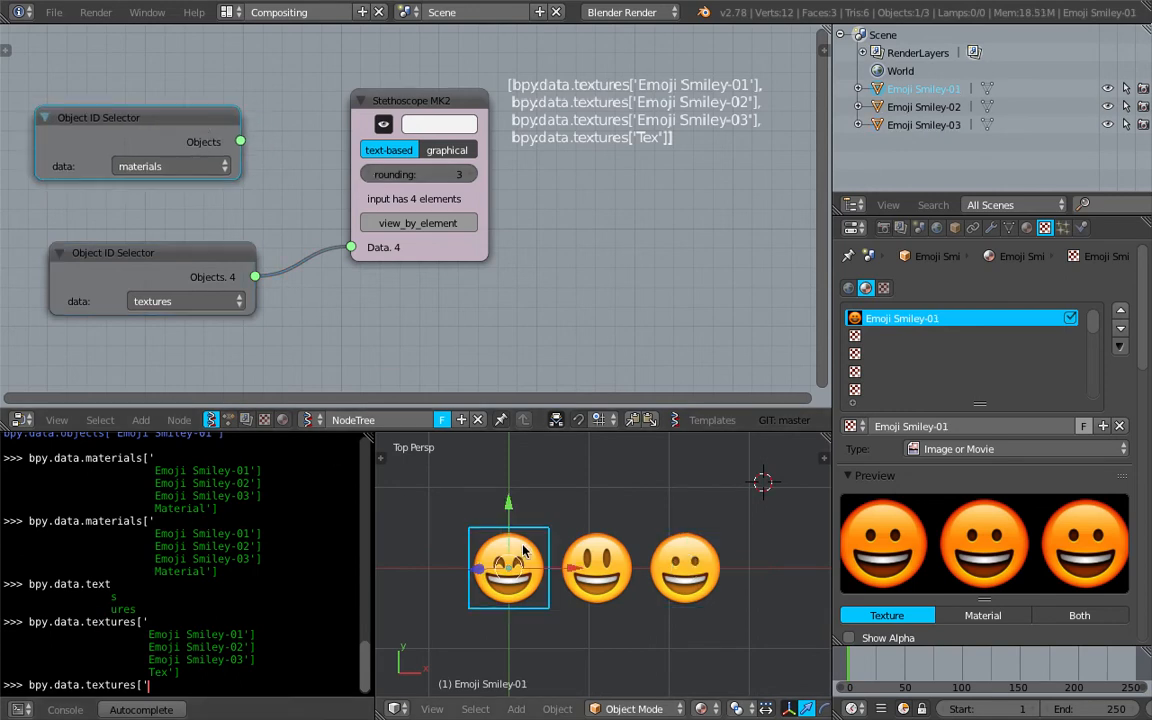
pyautogui.rightClick(600, 567)
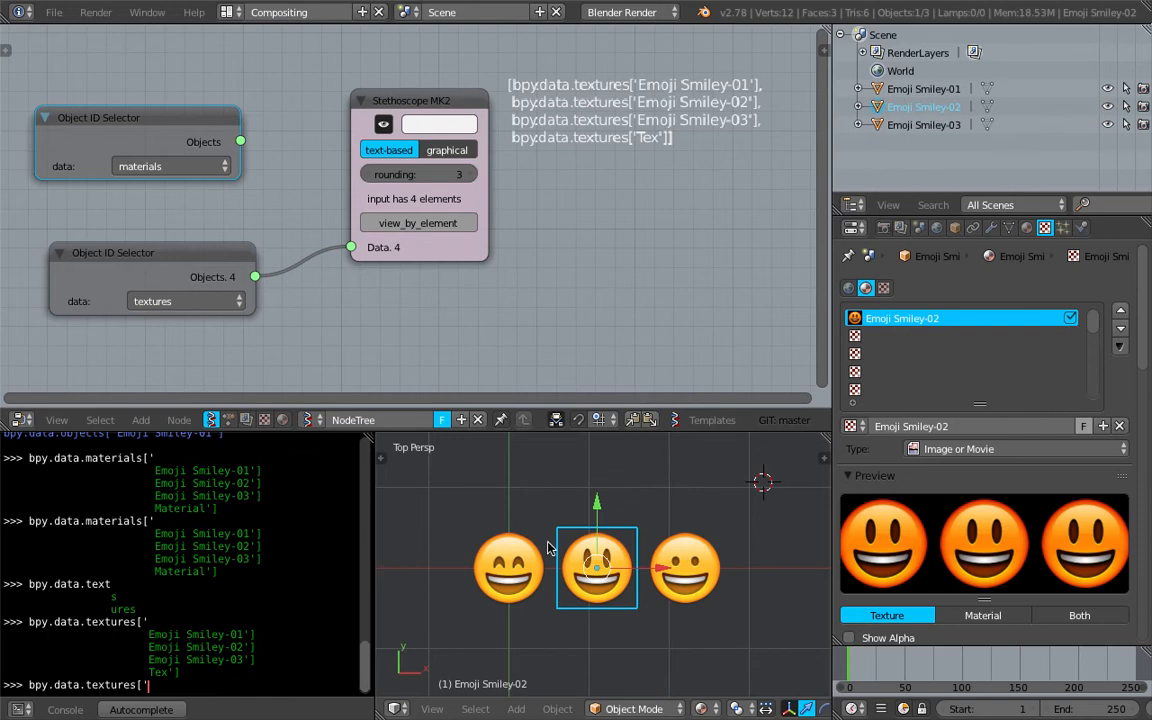
pyautogui.rightClick(500, 560)
pyautogui.rightClick(600, 567)
pyautogui.rightClick(685, 567)
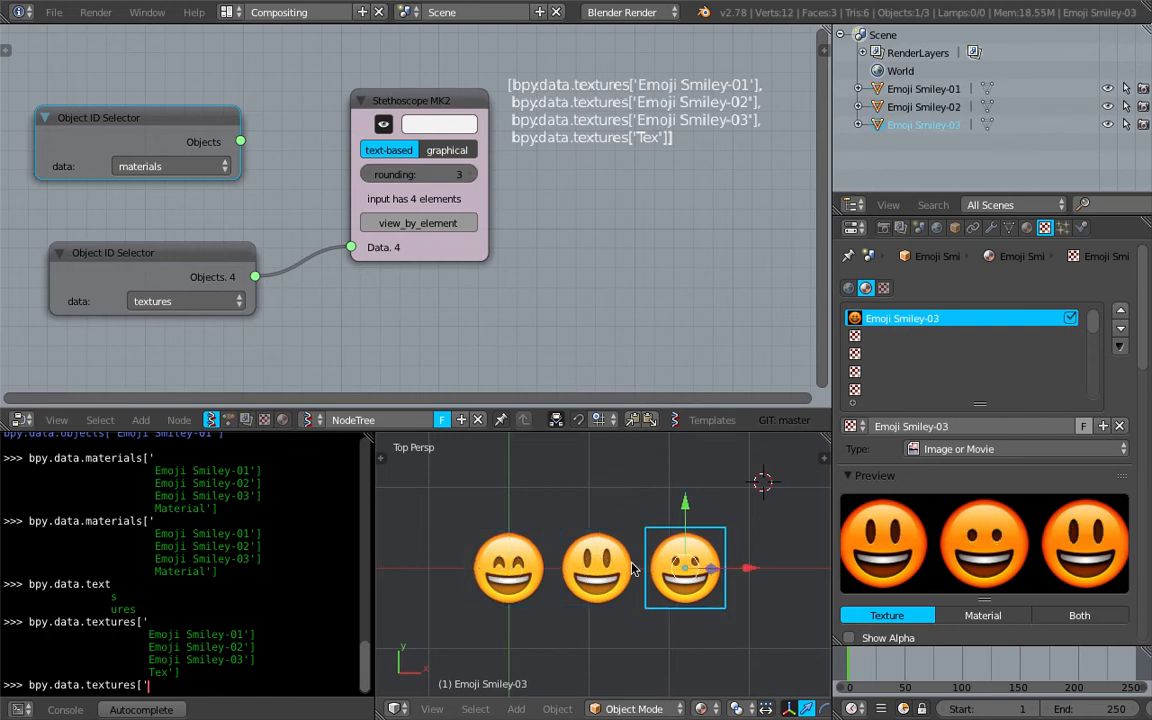
# - Check each emoji plane's texture again by selecting the three planes one after another in the 3D view
pyautogui.rightClick(508, 567)
pyautogui.rightClick(600, 567)
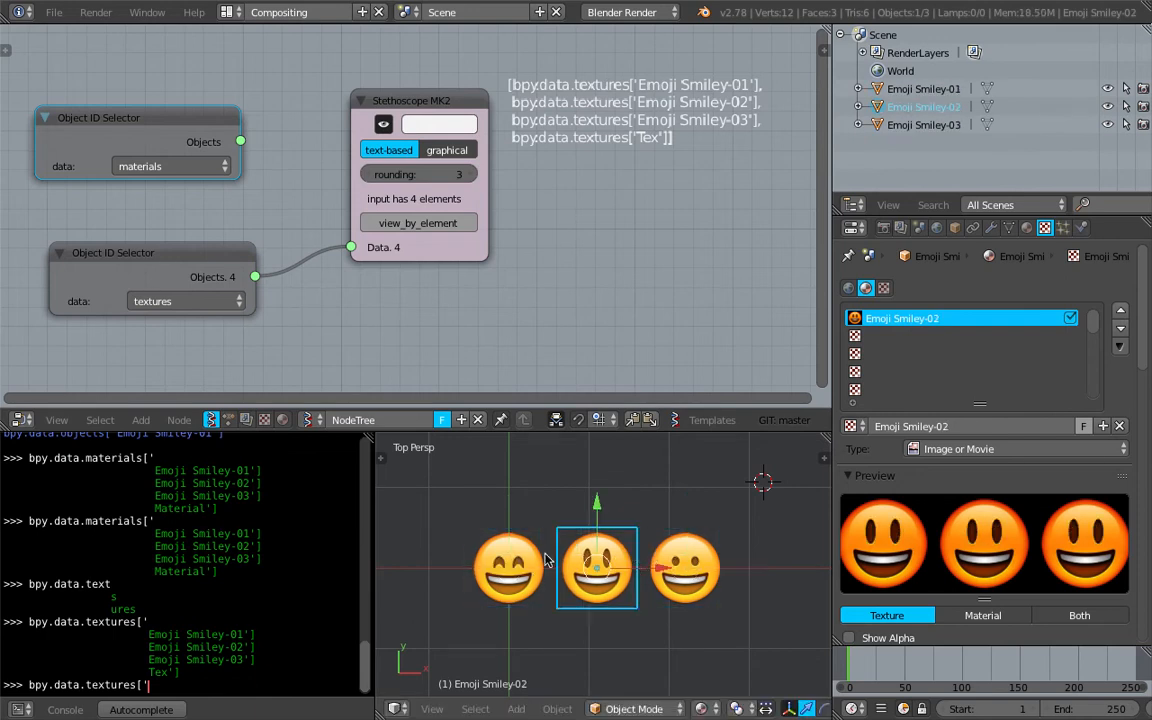
pyautogui.rightClick(510, 568)
pyautogui.rightClick(595, 545)
pyautogui.rightClick(632, 560)
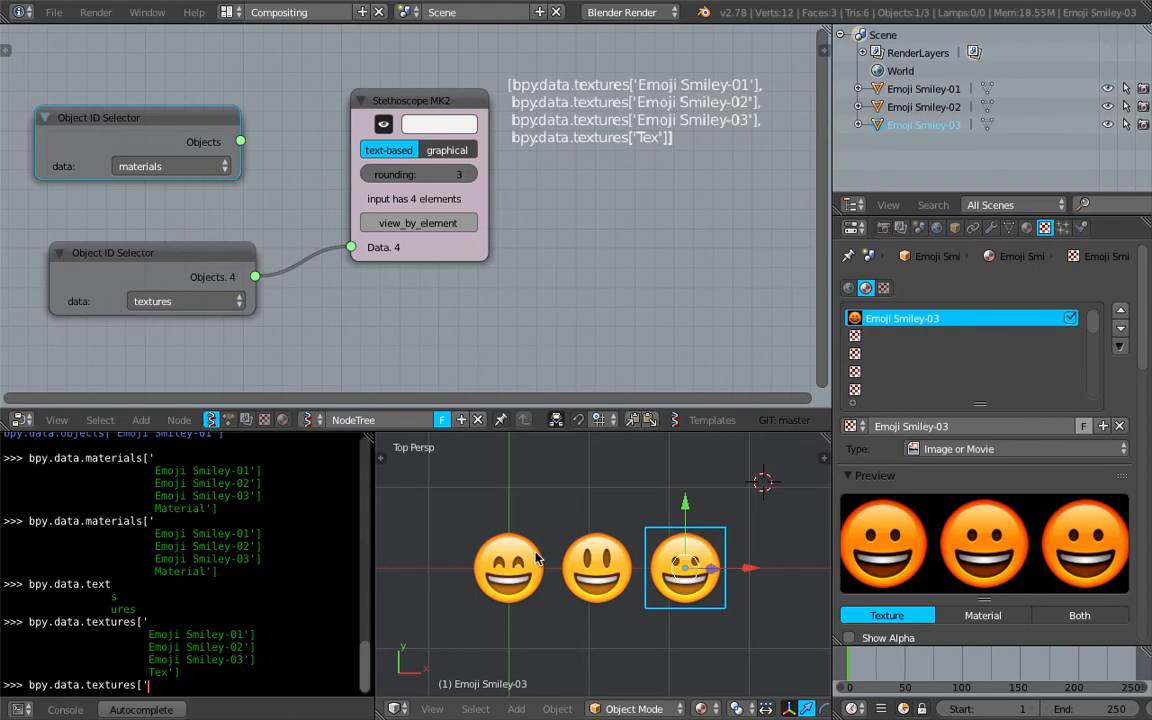
pyautogui.rightClick(507, 548)
pyautogui.rightClick(592, 565)
pyautogui.rightClick(660, 580)
pyautogui.rightClick(508, 566)
pyautogui.rightClick(585, 556)
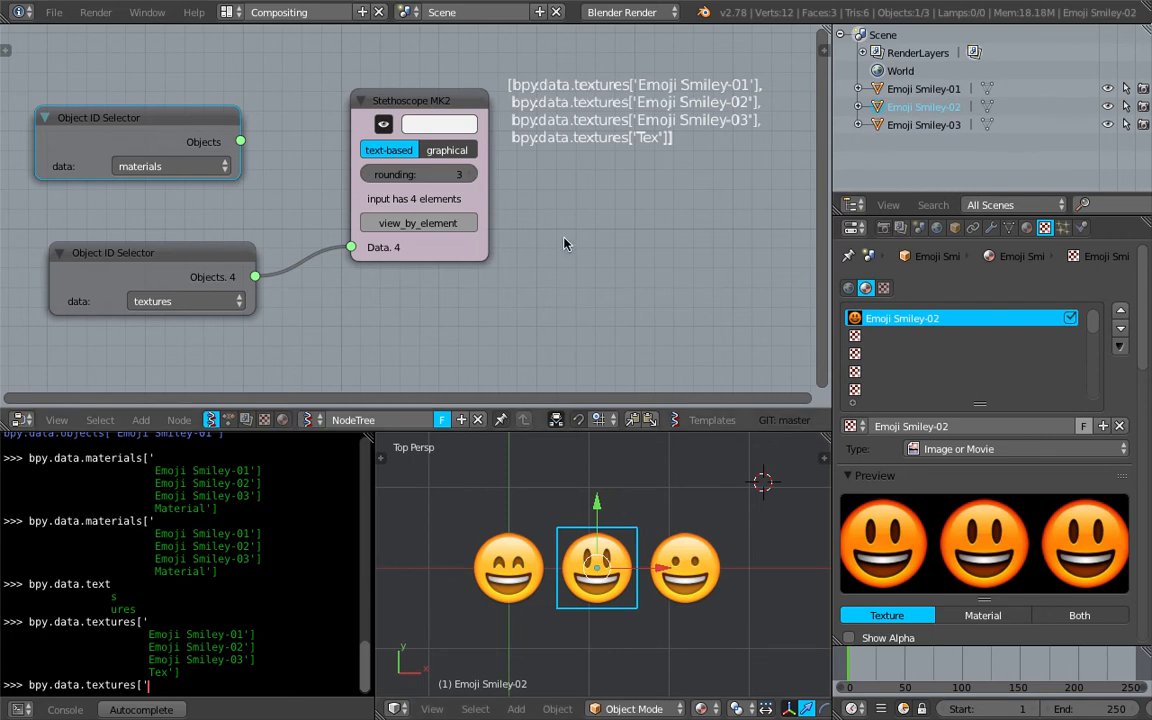
# - Connect the materials selector's Objects output to the Stethoscope MK2 in place of the textures selector, and tidy the node positions
pyautogui.moveTo(531, 257); pyautogui.dragTo(567, 241, button='middle')
pyautogui.scroll(-1, 540, 227)
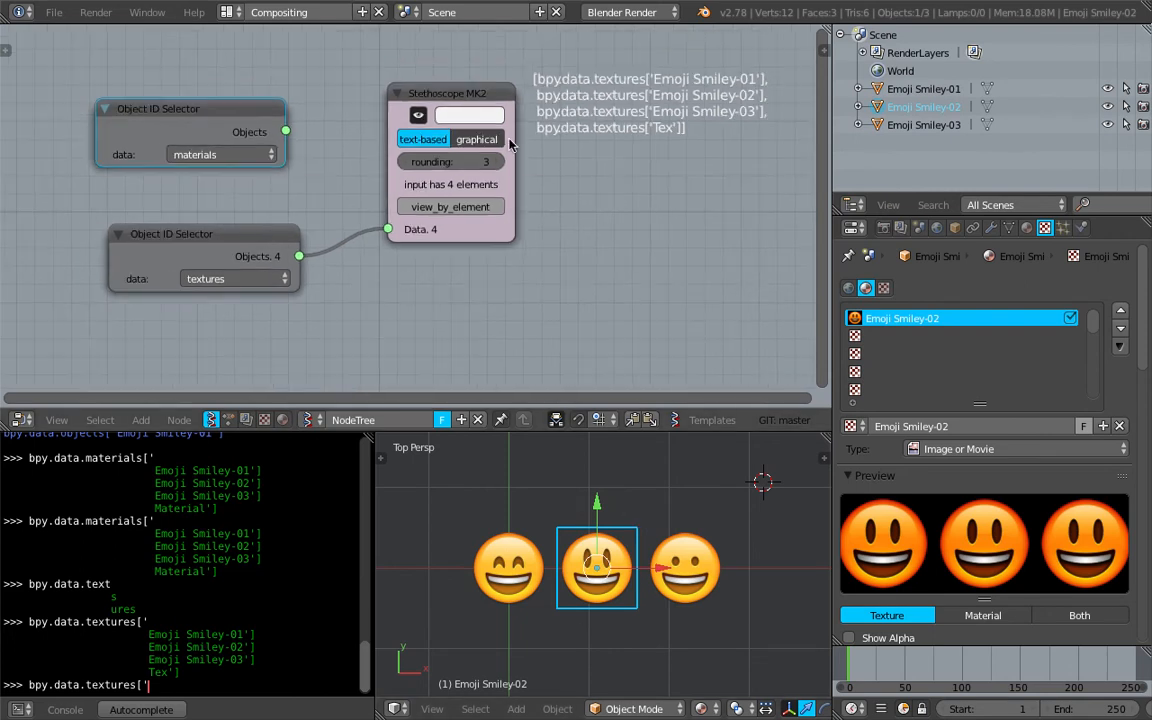
pyautogui.moveTo(476, 95); pyautogui.dragTo(445, 172)
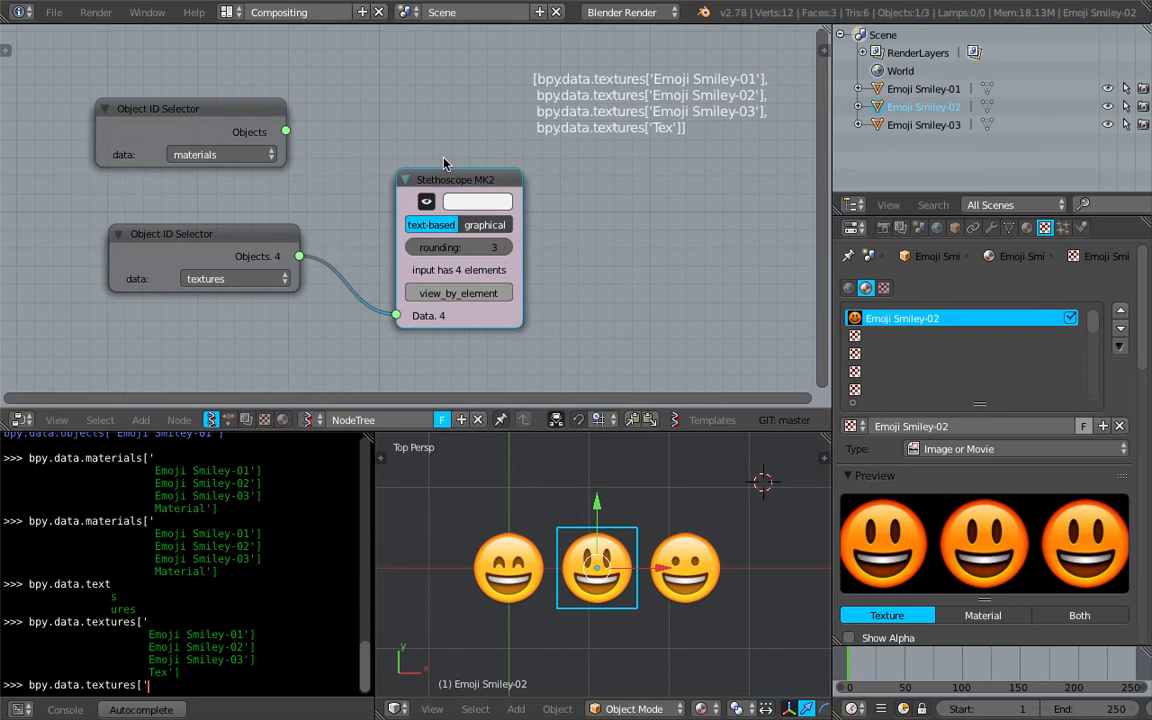
pyautogui.moveTo(426, 138); pyautogui.dragTo(410, 170, button='middle')
pyautogui.moveTo(405, 211); pyautogui.dragTo(366, 130)
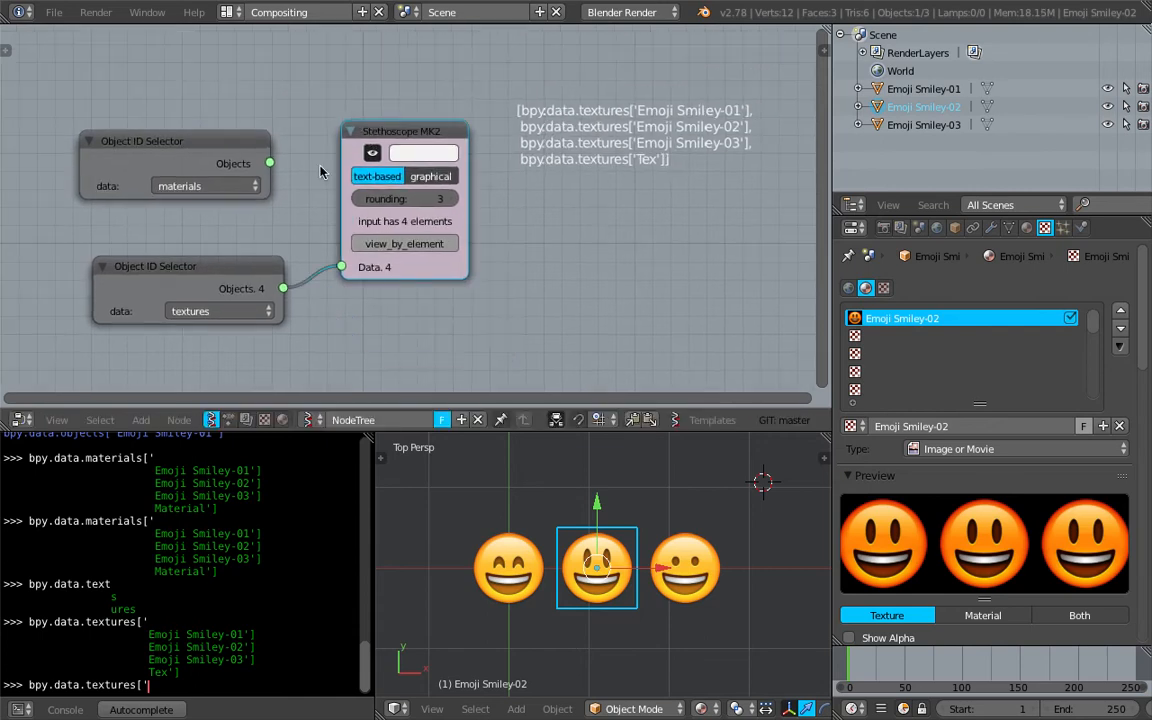
pyautogui.moveTo(270, 165); pyautogui.dragTo(341, 267)
pyautogui.moveTo(410, 136); pyautogui.dragTo(425, 145)
pyautogui.moveTo(236, 161); pyautogui.dragTo(224, 153)
pyautogui.click(365, 149)
pyautogui.scroll(-1, 430, 172)
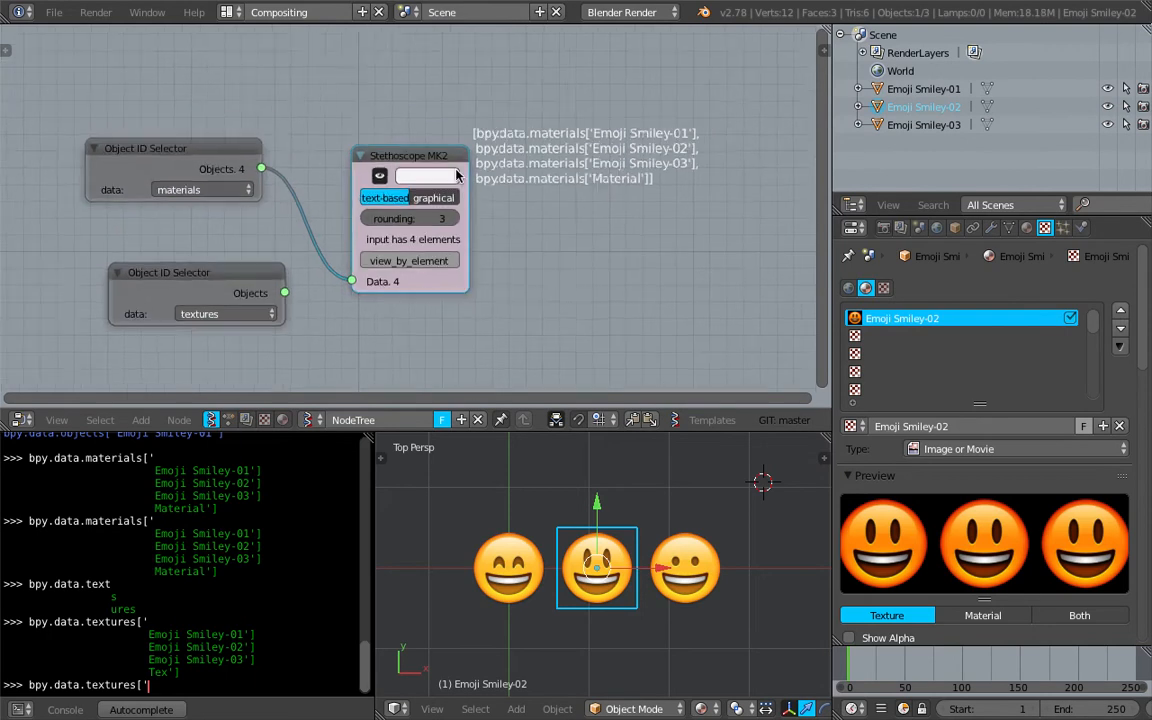
# - Review the material names listed by the Stethoscope MK2 and save the file
pyautogui.scroll(2, 458, 170)
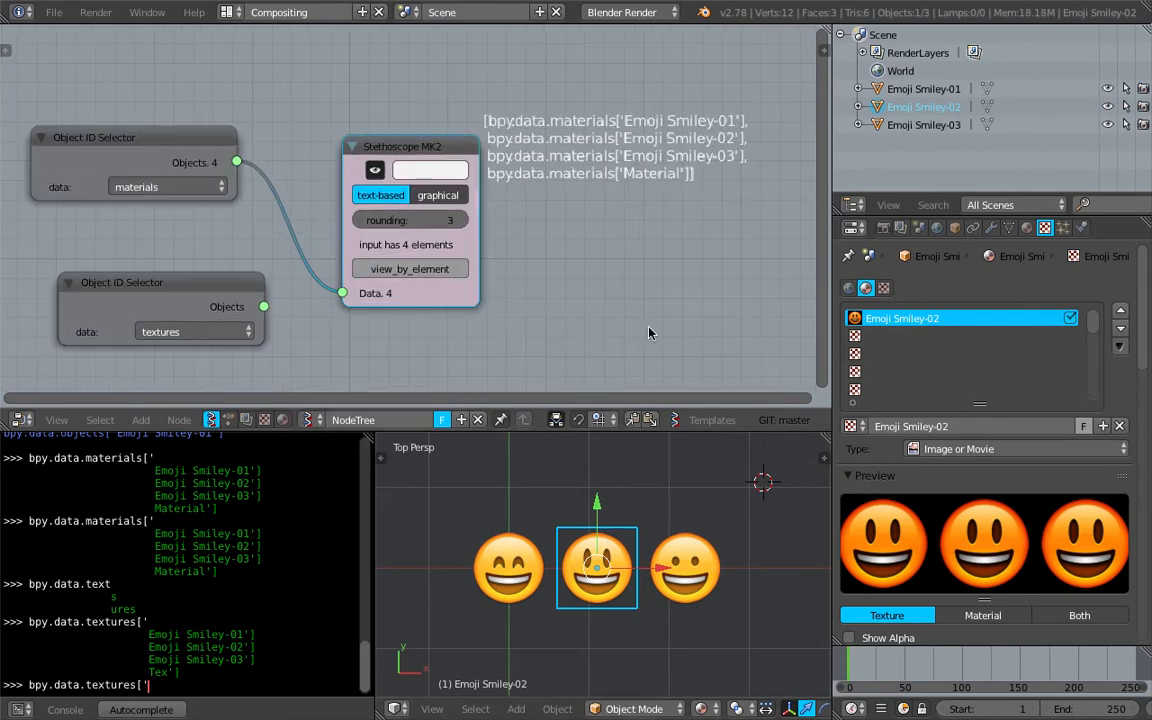
pyautogui.scroll(2, 674, 149)
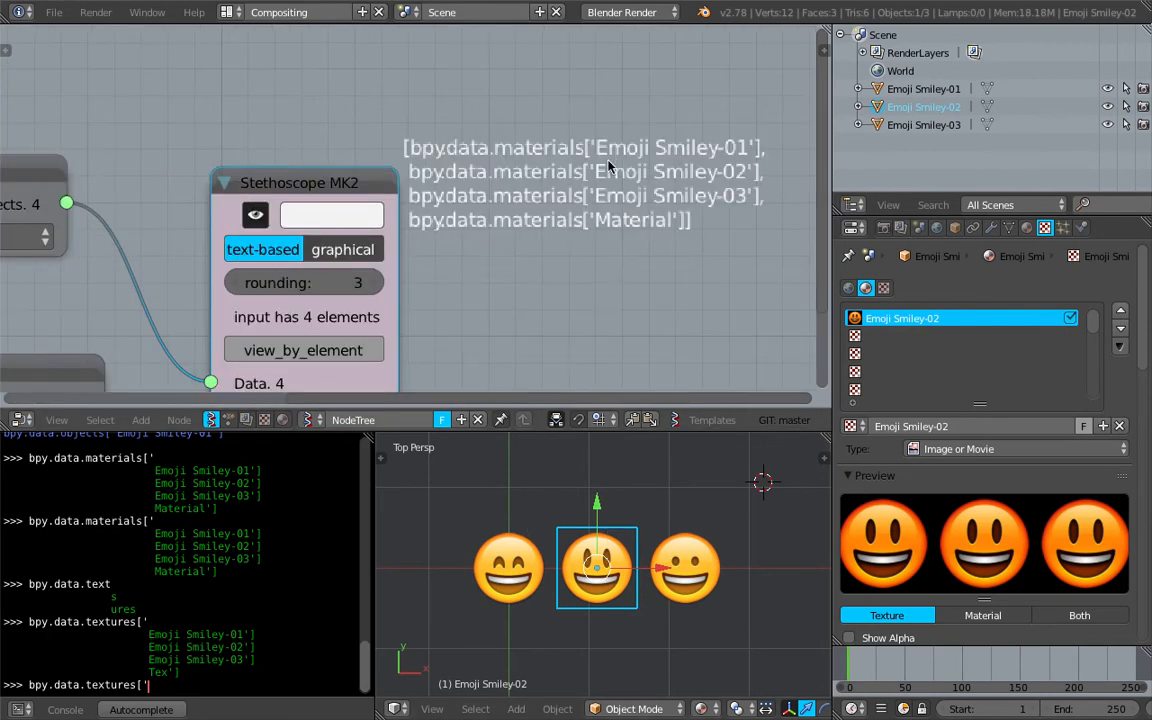
pyautogui.scroll(-3, 556, 245)
pyautogui.moveTo(530, 250); pyautogui.dragTo(597, 218, button='middle')
pyautogui.hotkey('ctrl', 's')
pyautogui.click(597, 219)
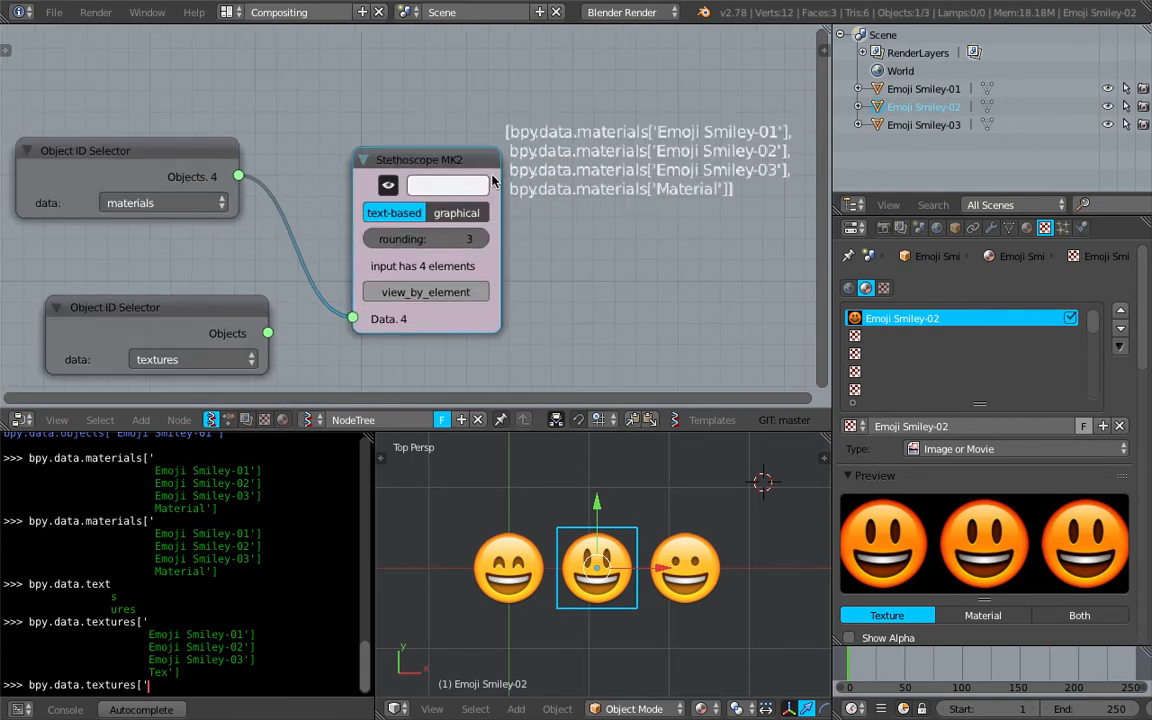
# - Move the Stethoscope MK2 aside and insert an Object ID Filter node between it and the materials selector
pyautogui.moveTo(493, 176); pyautogui.dragTo(674, 156)
pyautogui.hotkey('shift', 'a')
pyautogui.click(347, 144)
pyautogui.write('filter')
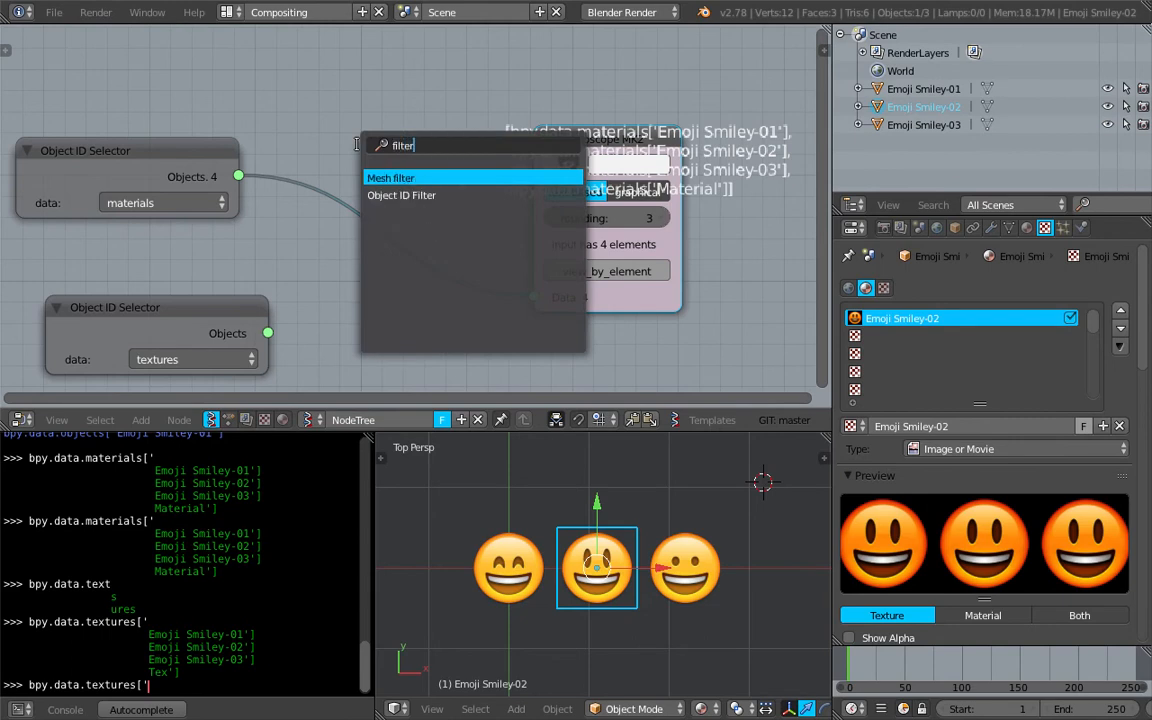
pyautogui.press('Down')
pyautogui.press('Return')
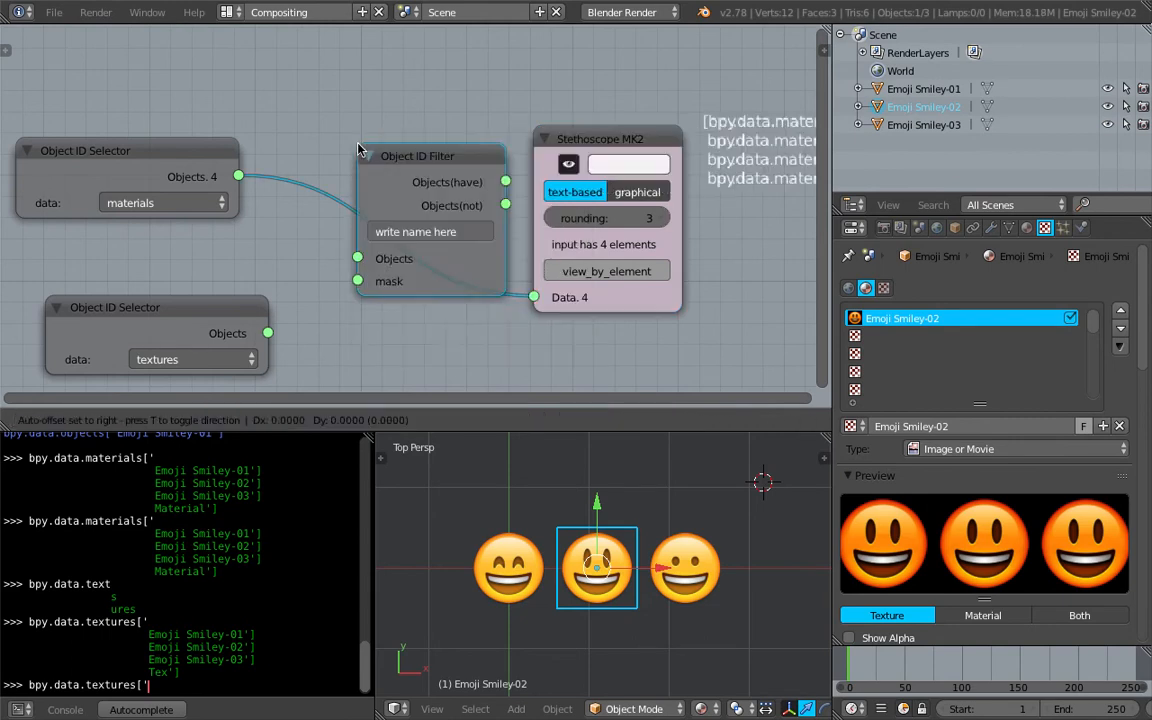
pyautogui.click(346, 130)
# - Set the Object ID Filter's name to Emoji and save the file
pyautogui.click(411, 211)
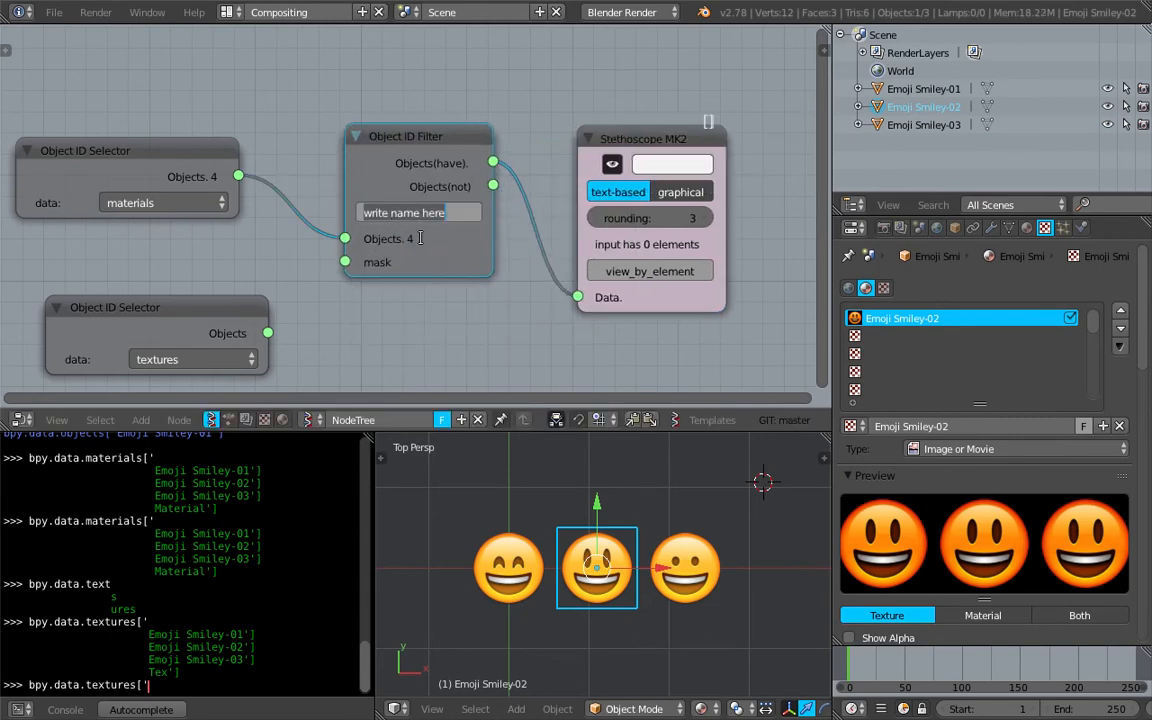
pyautogui.write('Em')
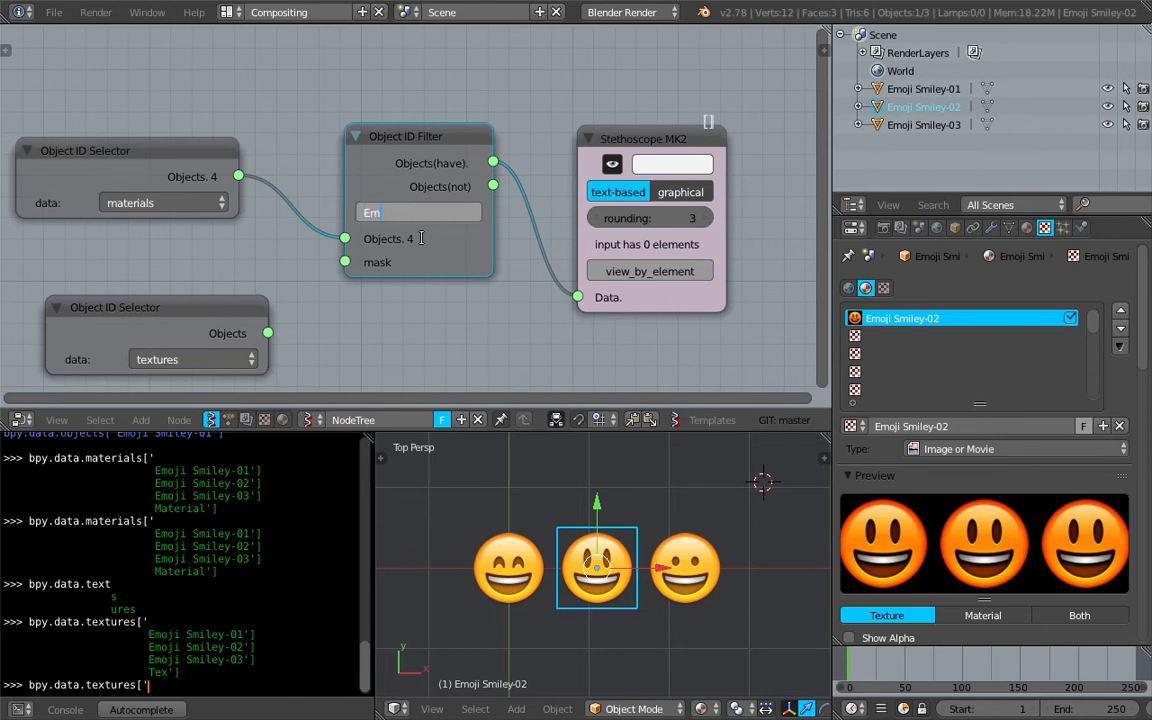
pyautogui.press('Return')
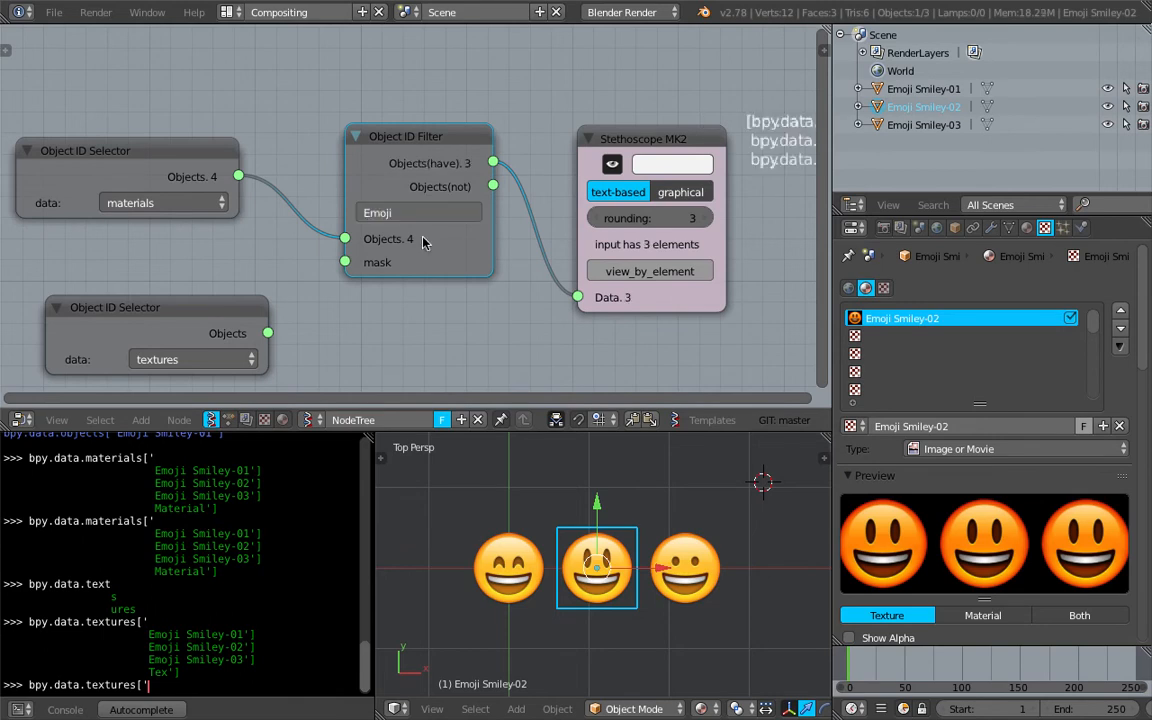
pyautogui.scroll(-2, 450, 120)
pyautogui.moveTo(455, 121); pyautogui.dragTo(325, 108, button='middle')
pyautogui.hotkey('ctrl', 's')
pyautogui.click(340, 108)
# - Examine the Object ID Filter's sockets and the filtered materials listed by the Stethoscope MK2
pyautogui.scroll(-1, 351, 125)
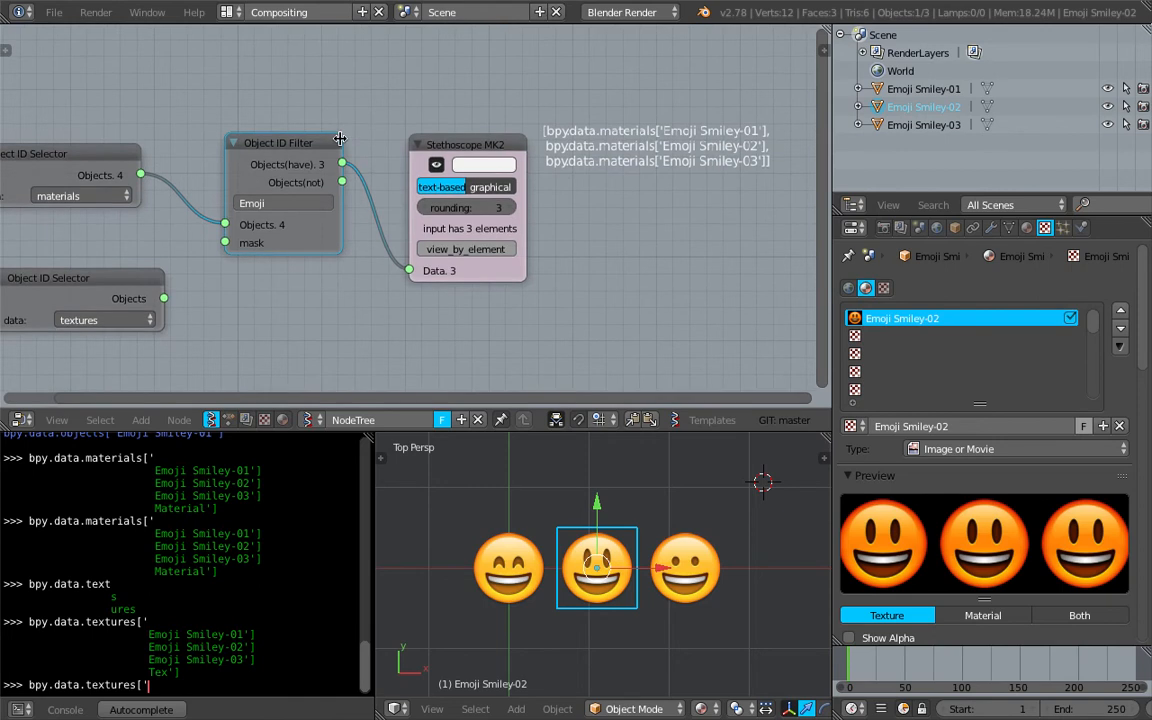
pyautogui.scroll(5, 212, 203)
pyautogui.moveTo(240, 207); pyautogui.dragTo(452, 227, button='middle')
pyautogui.scroll(1, 452, 230)
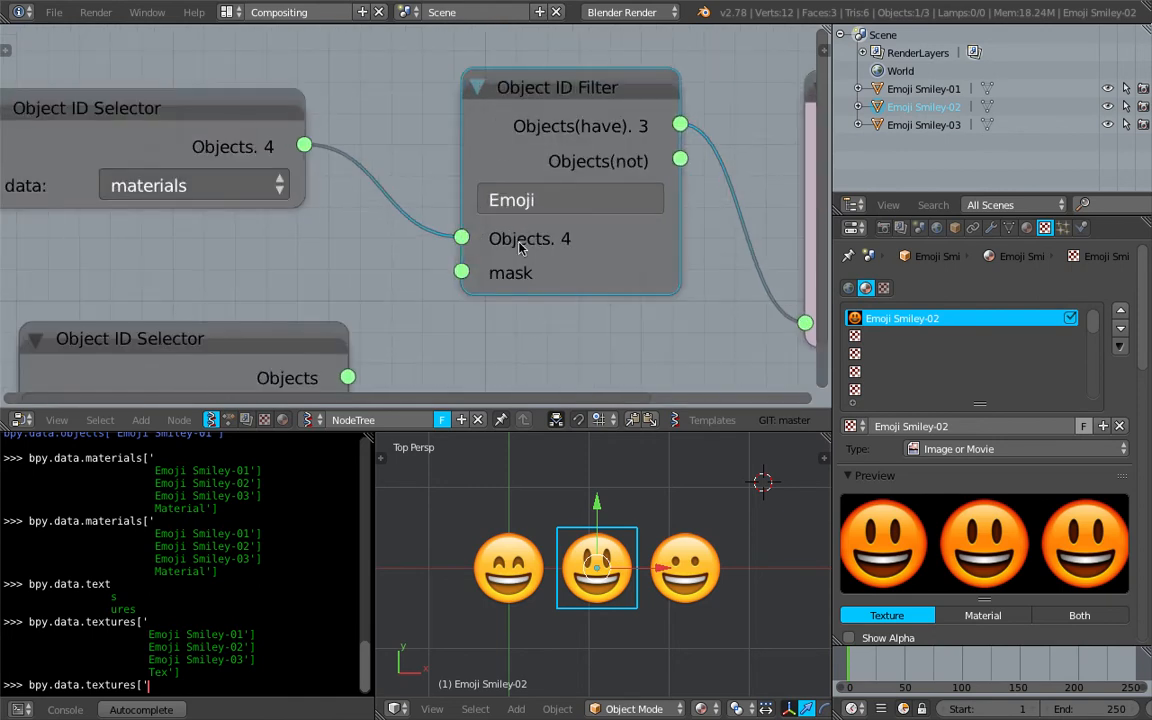
pyautogui.scroll(-1, 522, 244)
pyautogui.moveTo(508, 237); pyautogui.dragTo(369, 252, button='middle')
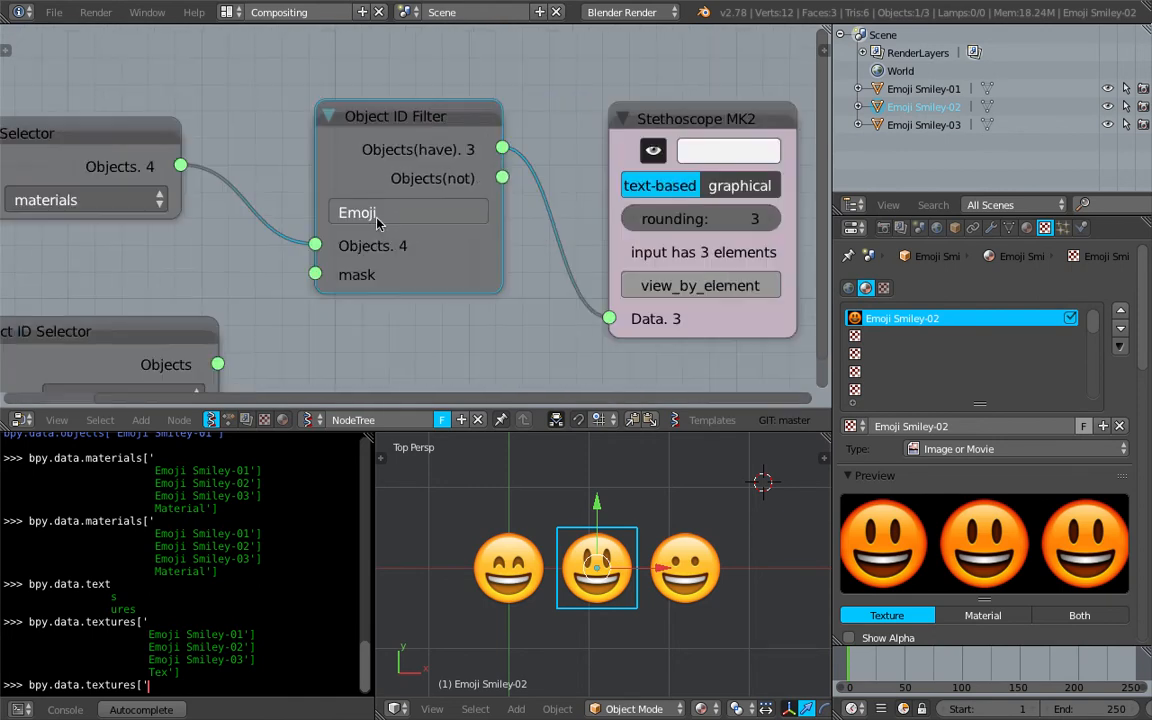
pyautogui.moveTo(419, 187); pyautogui.dragTo(225, 156, button='middle')
pyautogui.scroll(-2, 569, 143)
pyautogui.moveTo(569, 143); pyautogui.dragTo(385, 143, button='middle')
pyautogui.moveTo(311, 143); pyautogui.dragTo(406, 137, button='middle')
pyautogui.scroll(-1, 221, 145)
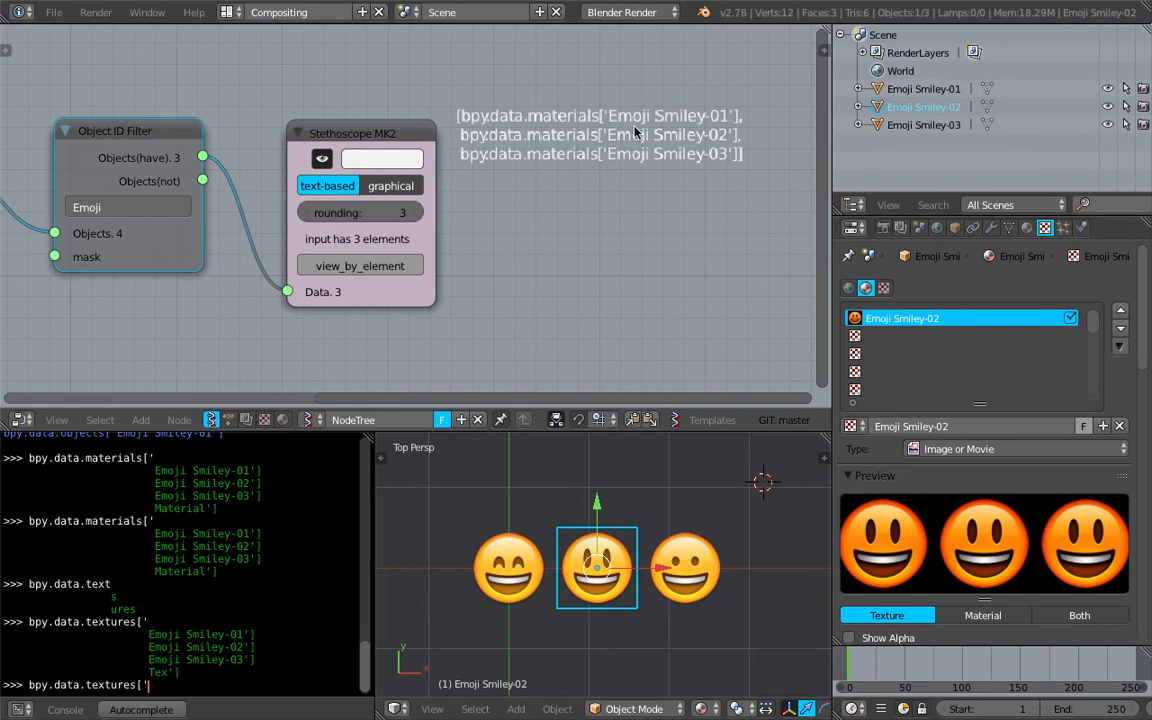
pyautogui.scroll(-1, 640, 137)
pyautogui.moveTo(590, 146); pyautogui.dragTo(650, 147, button='middle')
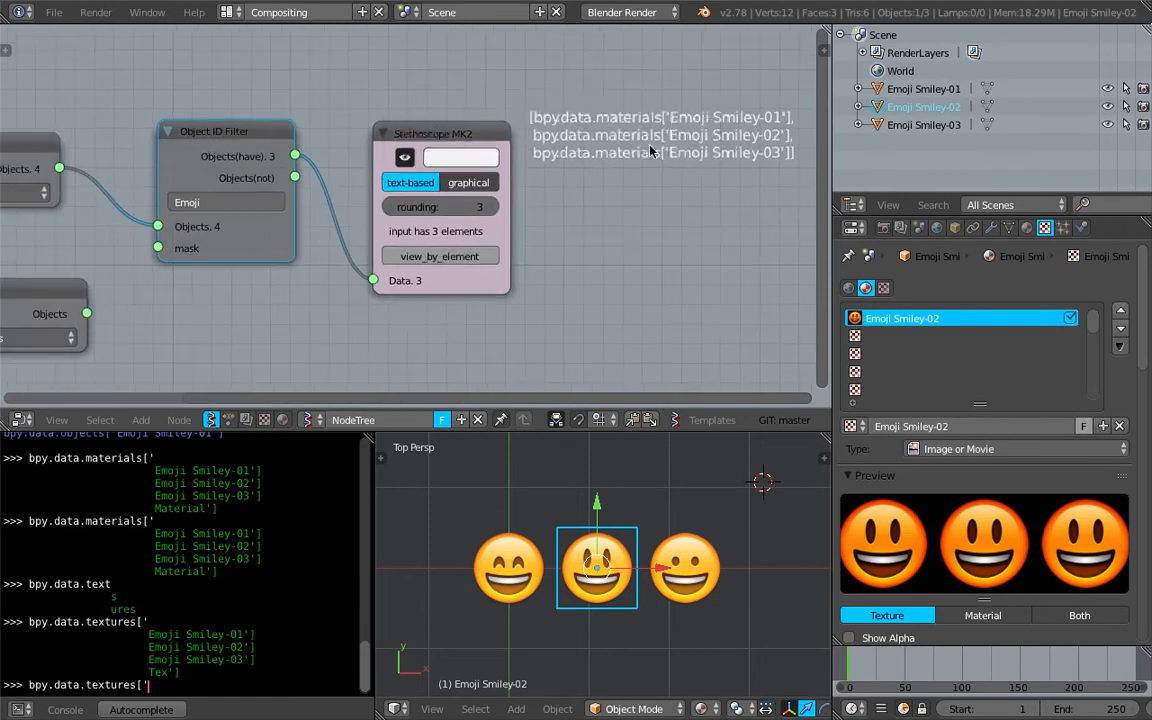
# - Move the Stethoscope MK2 farther from the Object ID Filter to make room for another node
pyautogui.moveTo(485, 136); pyautogui.dragTo(633, 174)
pyautogui.scroll(-2, 462, 153)
pyautogui.moveTo(458, 156); pyautogui.dragTo(494, 164, button='middle')
pyautogui.scroll(-1, 463, 168)
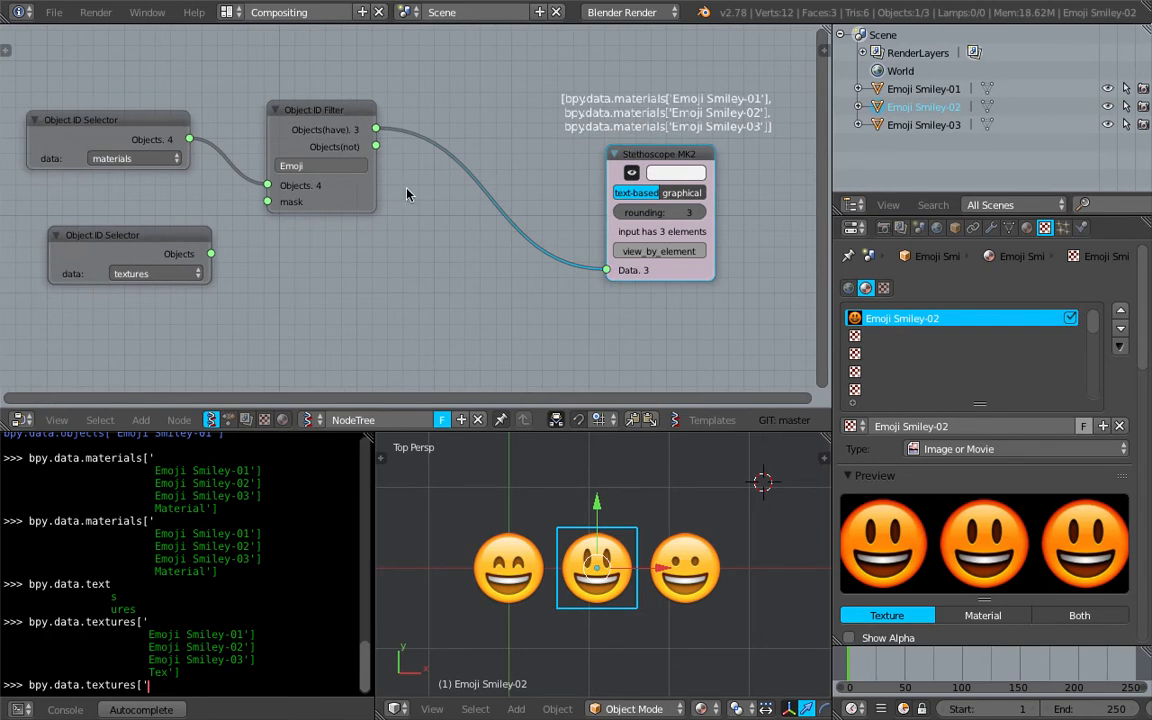
pyautogui.hotkey('shift', 'a')
pyautogui.click(430, 259)
pyautogui.write('set')
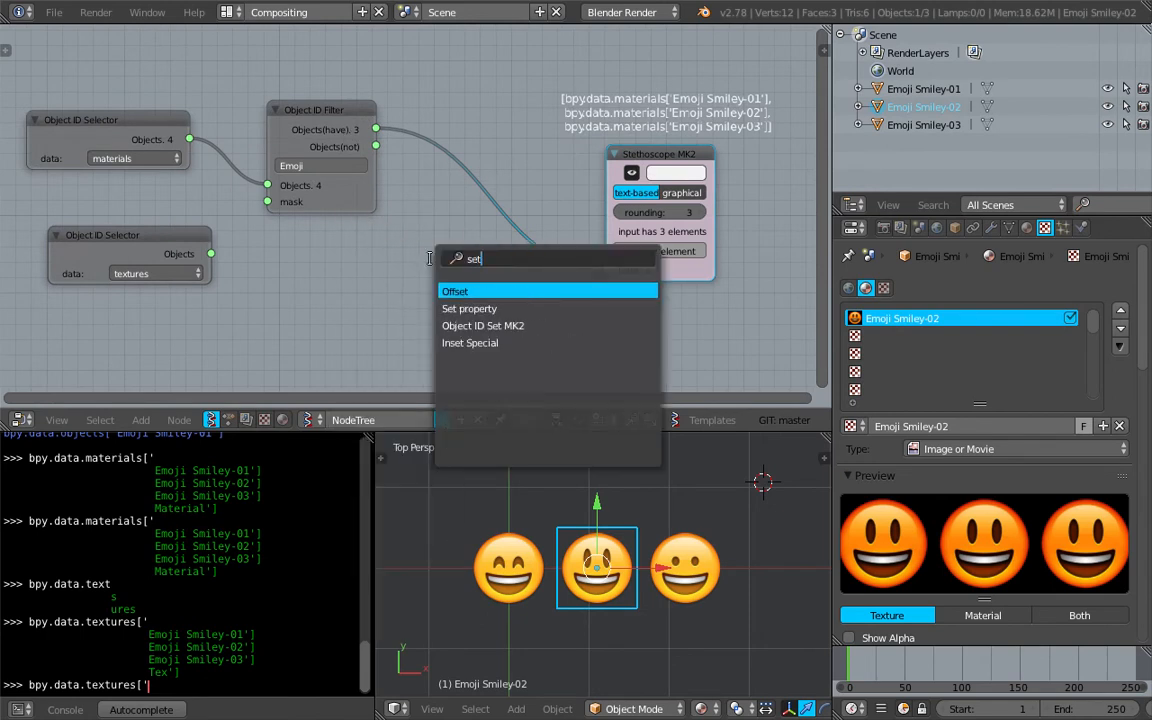
pyautogui.press('Down')
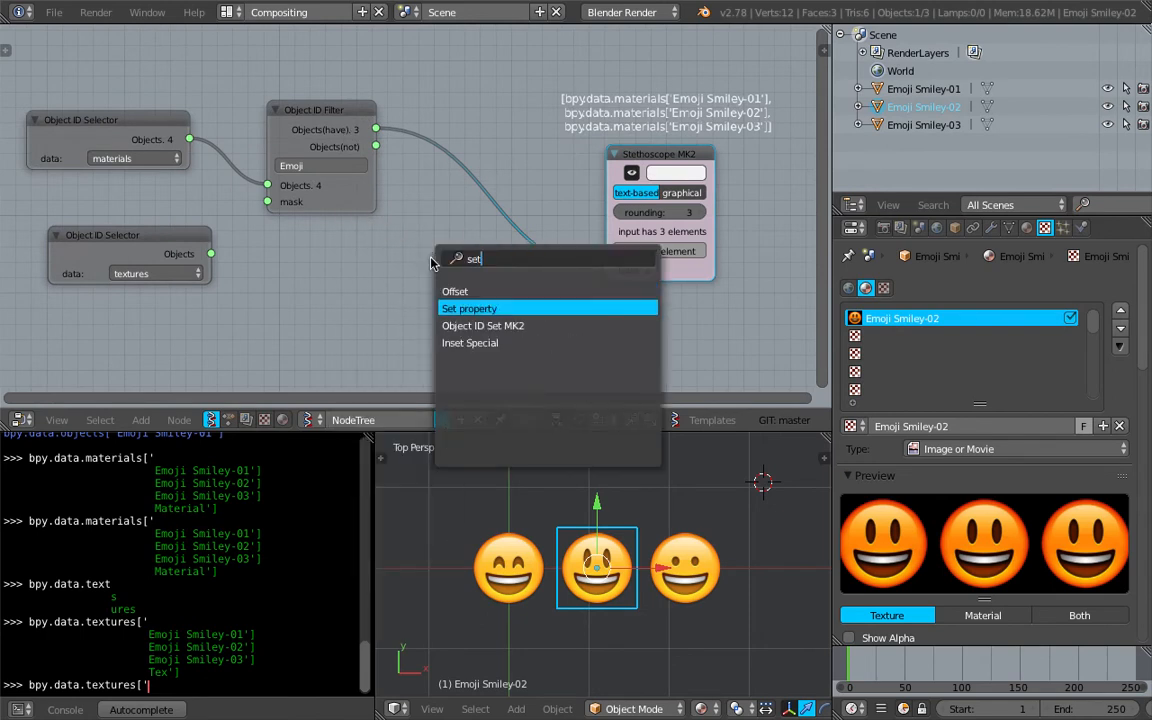
pyautogui.press('Return')
pyautogui.click(437, 265)
# - Insert an Object ID Set MK2 node between the Object ID Filter's Objects(have) output and the Stethoscope MK2
pyautogui.hotkey('shift', 'a')
pyautogui.click(437, 265)
pyautogui.write('set')
pyautogui.press('Down')
pyautogui.press('Down')
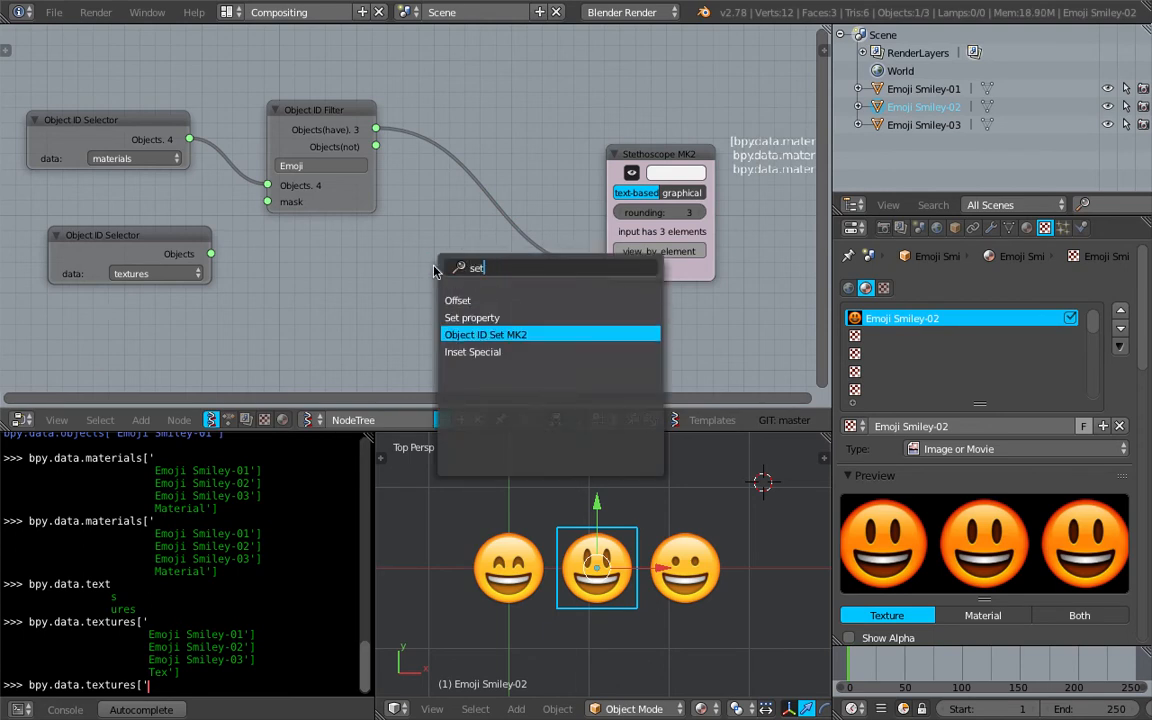
pyautogui.press('Return')
pyautogui.click(442, 62)
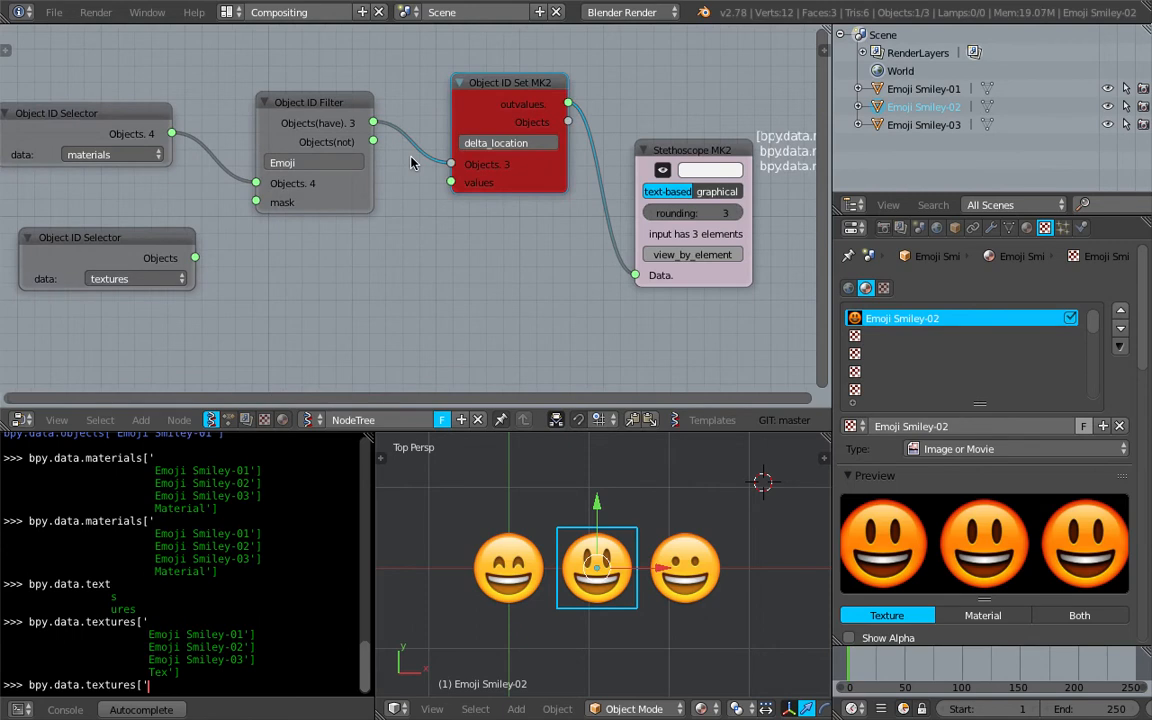
# - Try textures as the Object ID Set MK2 node's property and go to frame 65 to refresh the node tree
pyautogui.scroll(1, 487, 190)
pyautogui.scroll(1, 487, 190)
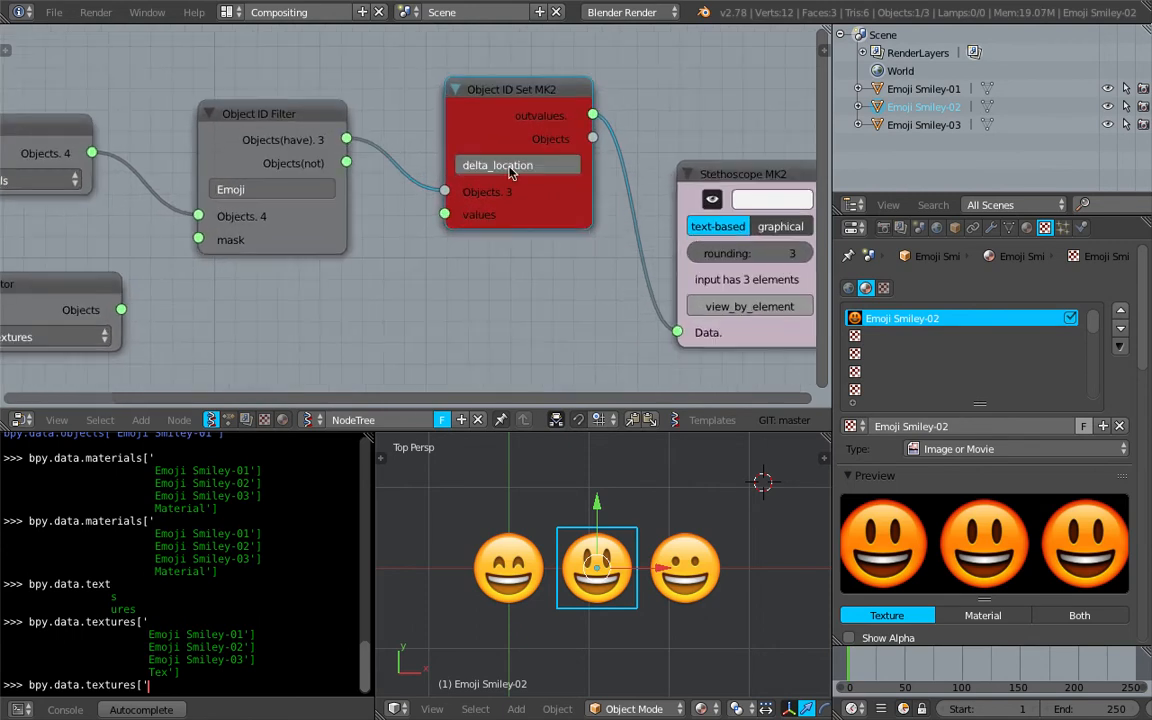
pyautogui.click(500, 168)
pyautogui.write('te')
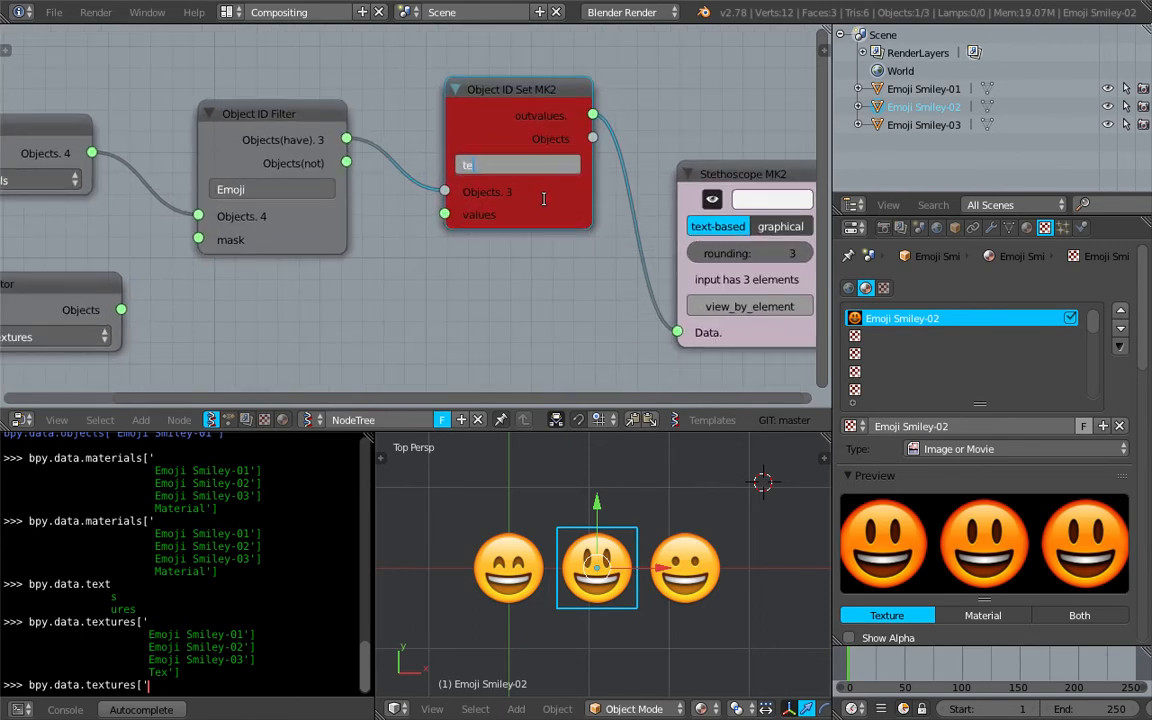
pyautogui.write('xtures')
pyautogui.press('Return')
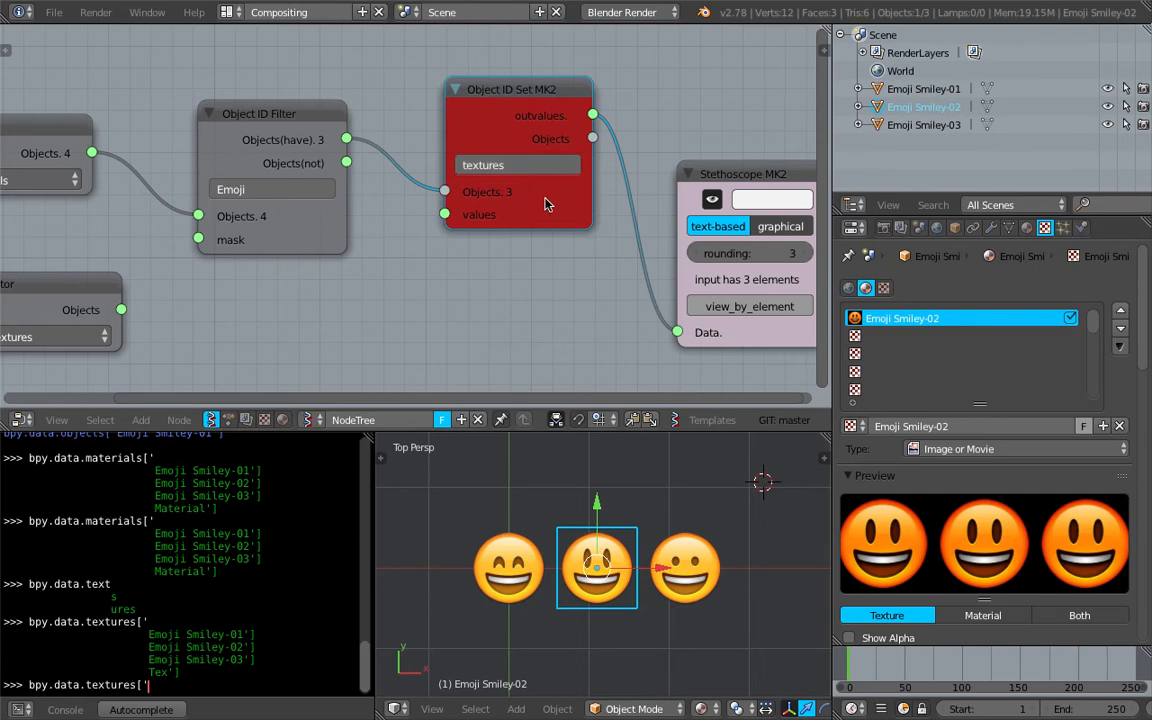
pyautogui.scroll(-2, 543, 199)
pyautogui.click(922, 664)
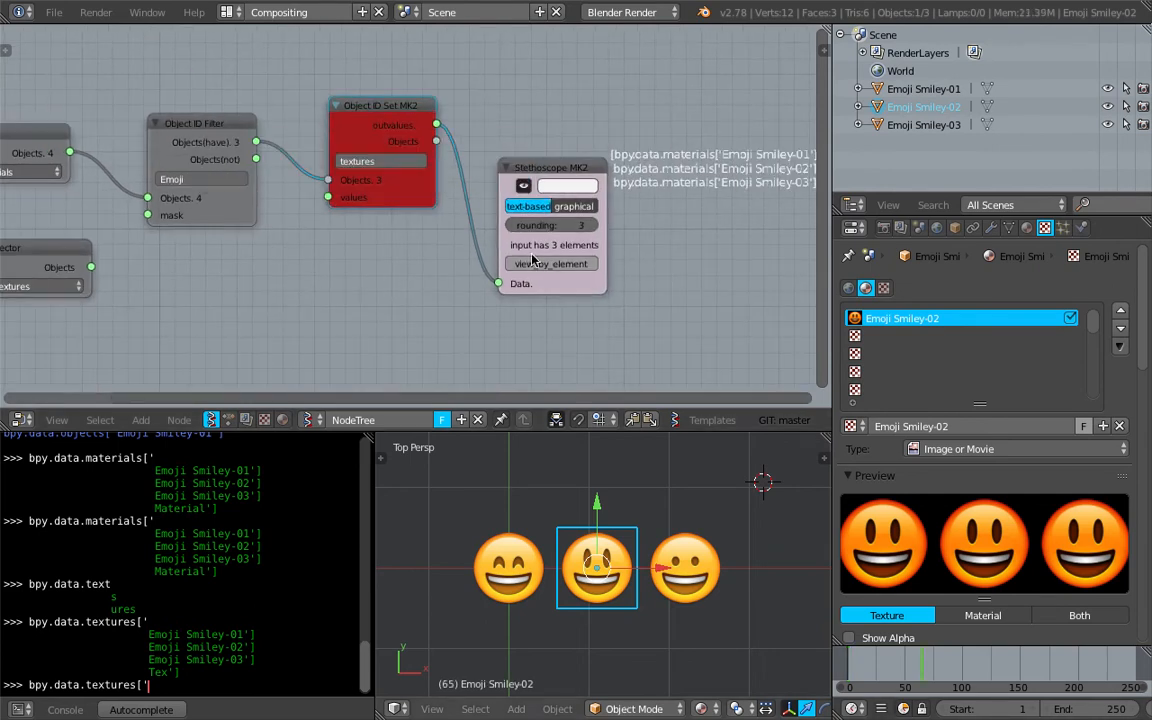
# - Try data.textures as the Object ID Set MK2 node's property
pyautogui.scroll(1, 277, 162)
pyautogui.moveTo(281, 160); pyautogui.dragTo(200, 163, button='middle')
pyautogui.click(200, 163)
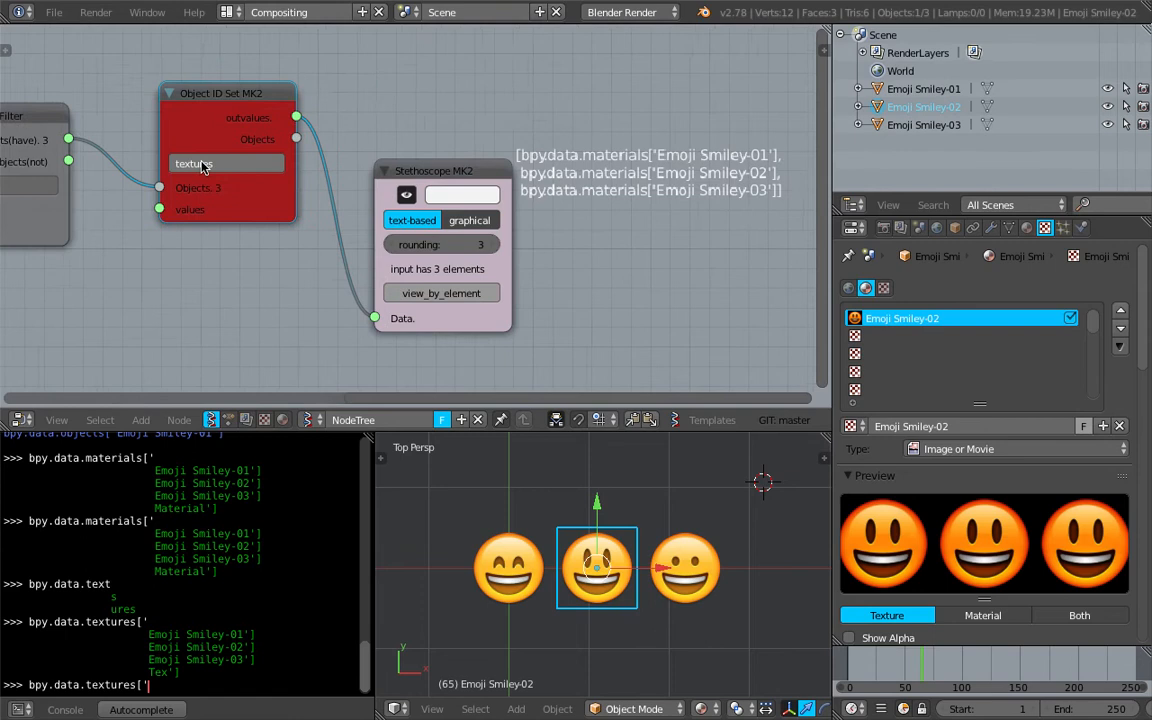
pyautogui.press('Home')
pyautogui.write('d')
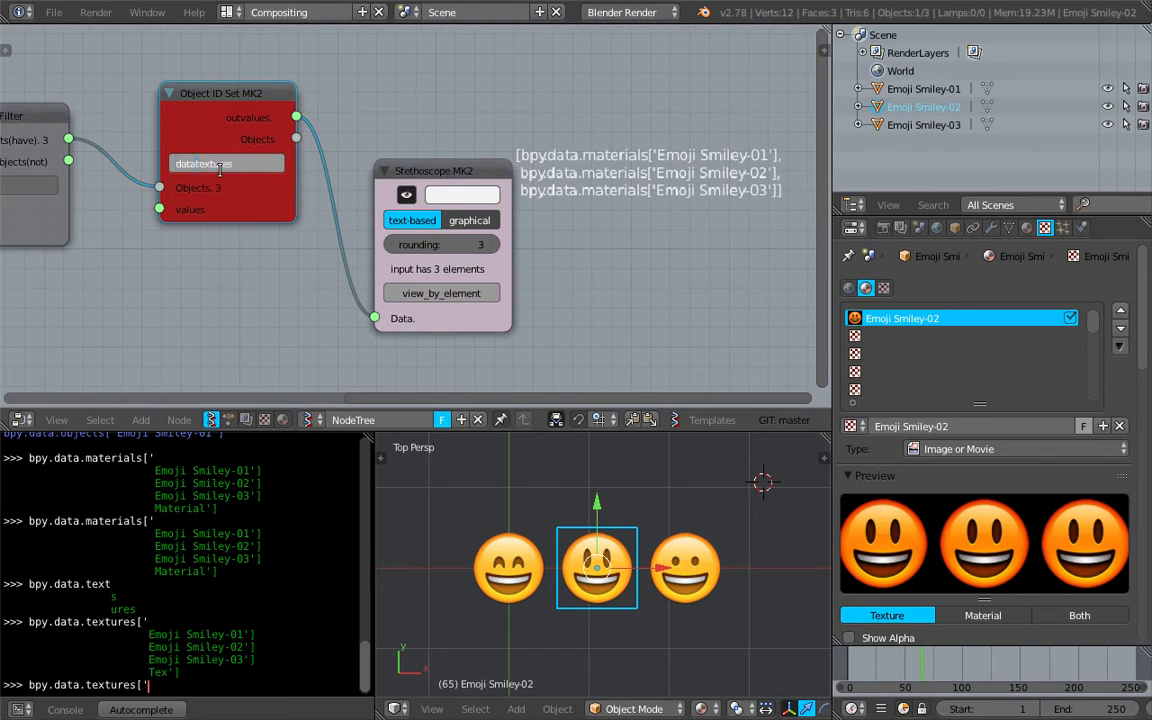
pyautogui.press('Return')
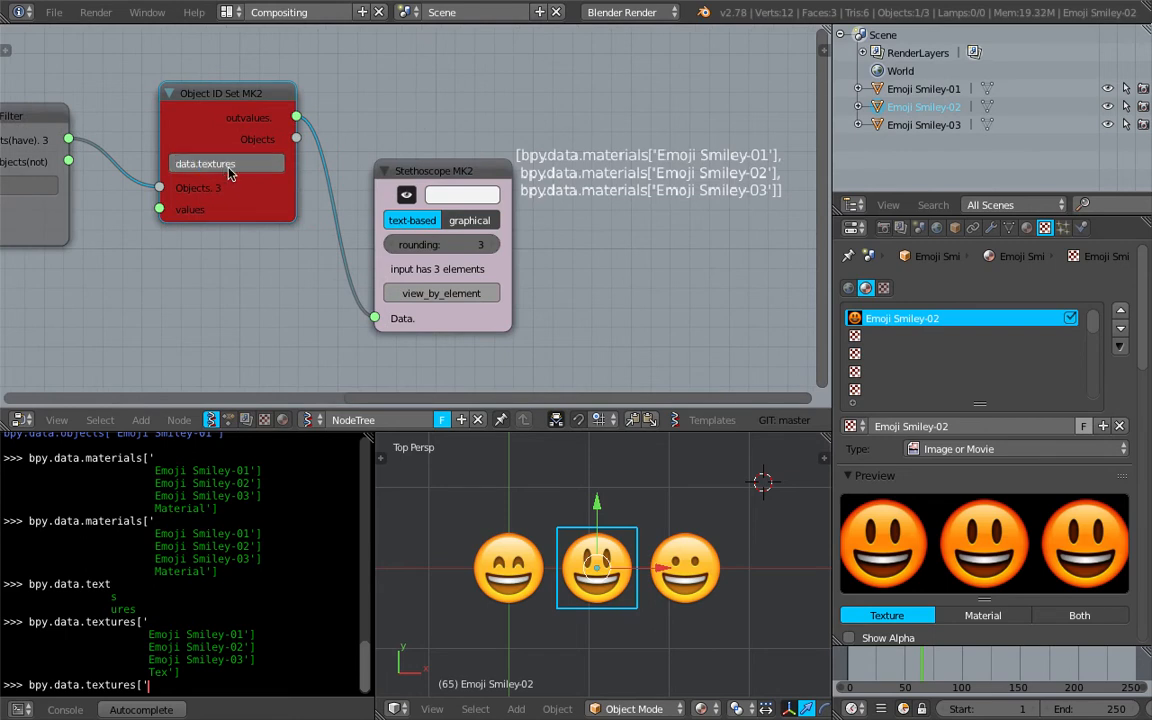
# - Move the Stethoscope MK2 next to the Object ID Set MK2 node and reattach the outvalues link to its Data input
pyautogui.moveTo(399, 170); pyautogui.dragTo(379, 109)
pyautogui.scroll(-3, 370, 125)
pyautogui.moveTo(337, 143); pyautogui.dragTo(380, 163, button='middle')
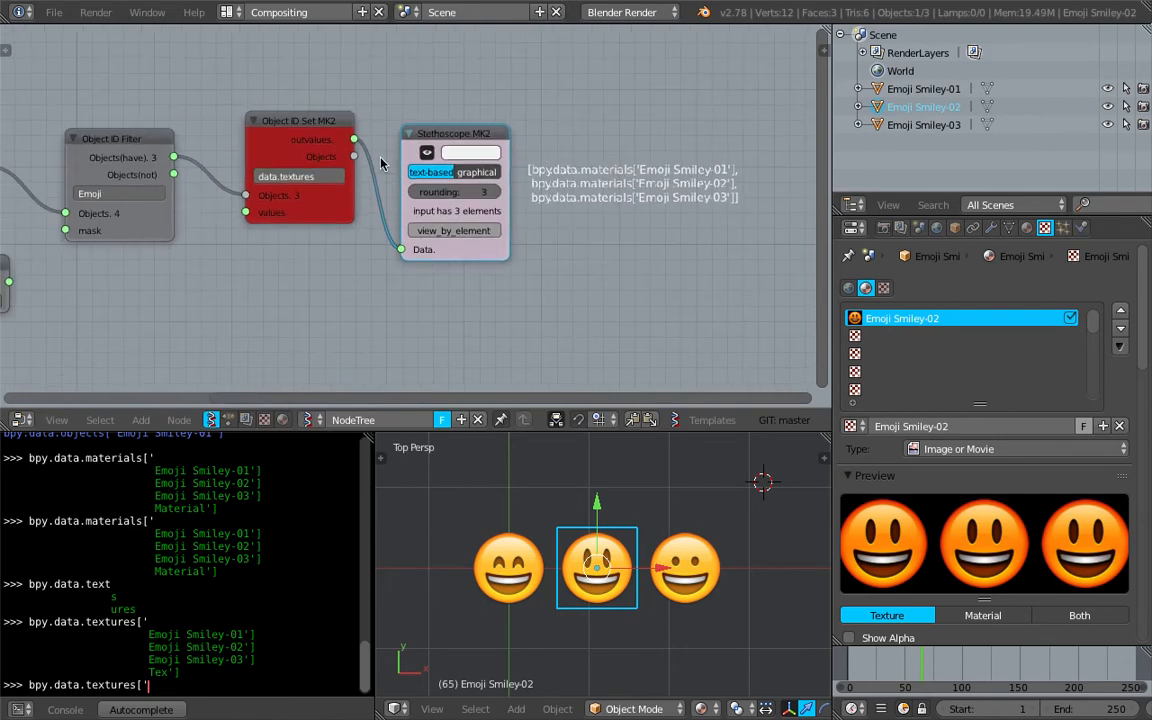
pyautogui.moveTo(403, 250)
pyautogui.mouseDown()
pyautogui.moveTo(370, 248)
pyautogui.moveTo(402, 250)
pyautogui.mouseUp()
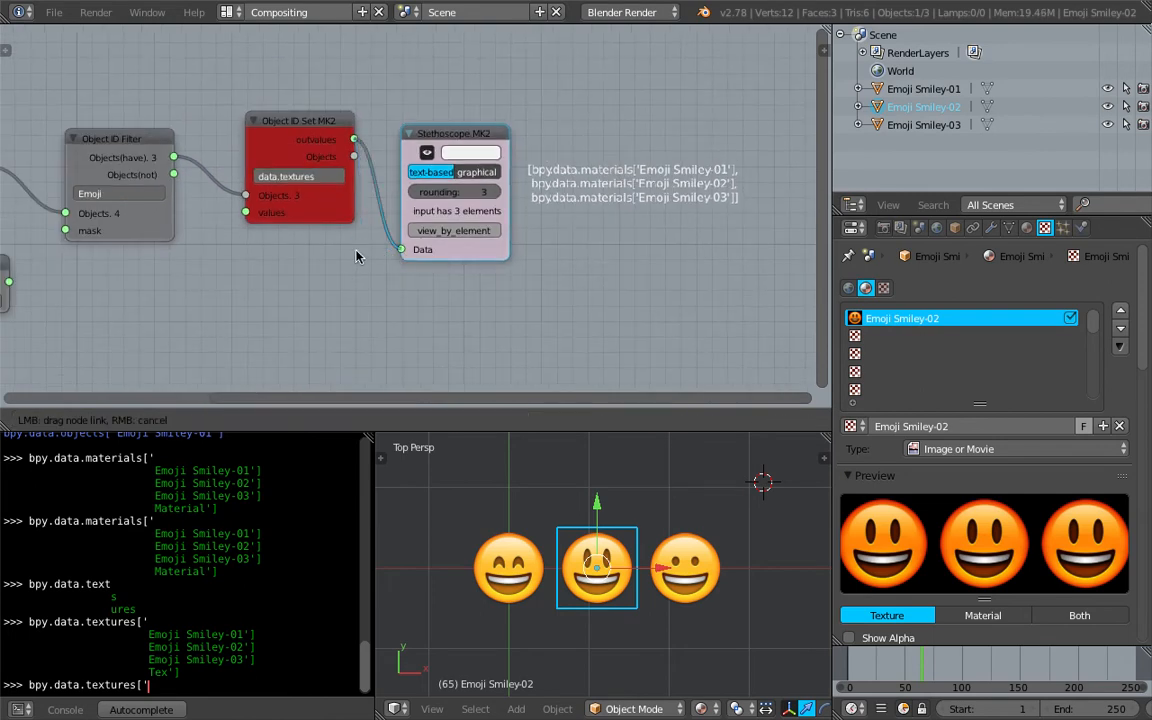
# - Try data.texture as the Object ID Set MK2 node's property and reattach its outvalues link to the Stethoscope MK2
pyautogui.click(289, 200)
pyautogui.scroll(-1, 291, 193)
pyautogui.scroll(1, 298, 180)
pyautogui.moveTo(320, 192); pyautogui.dragTo(365, 207, button='middle')
pyautogui.scroll(1, 365, 207)
pyautogui.click(372, 191)
pyautogui.write('te')
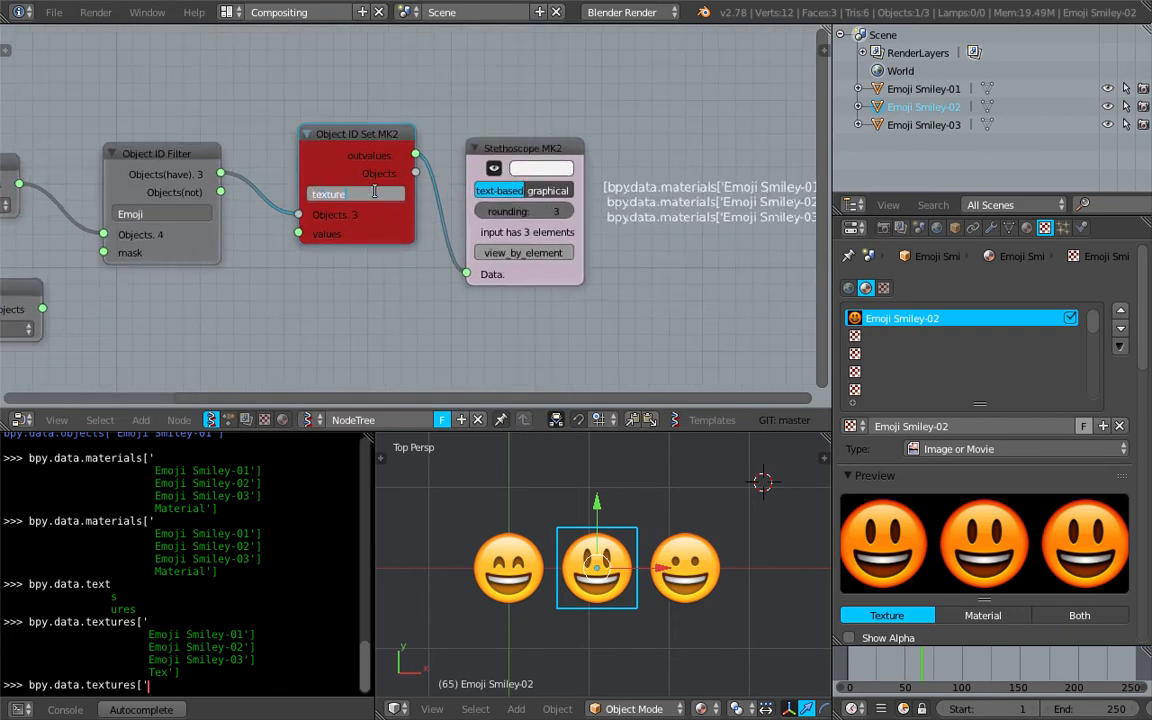
pyautogui.press('BackSpace')
pyautogui.press('BackSpace')
pyautogui.write('data.texture')
pyautogui.press('Return')
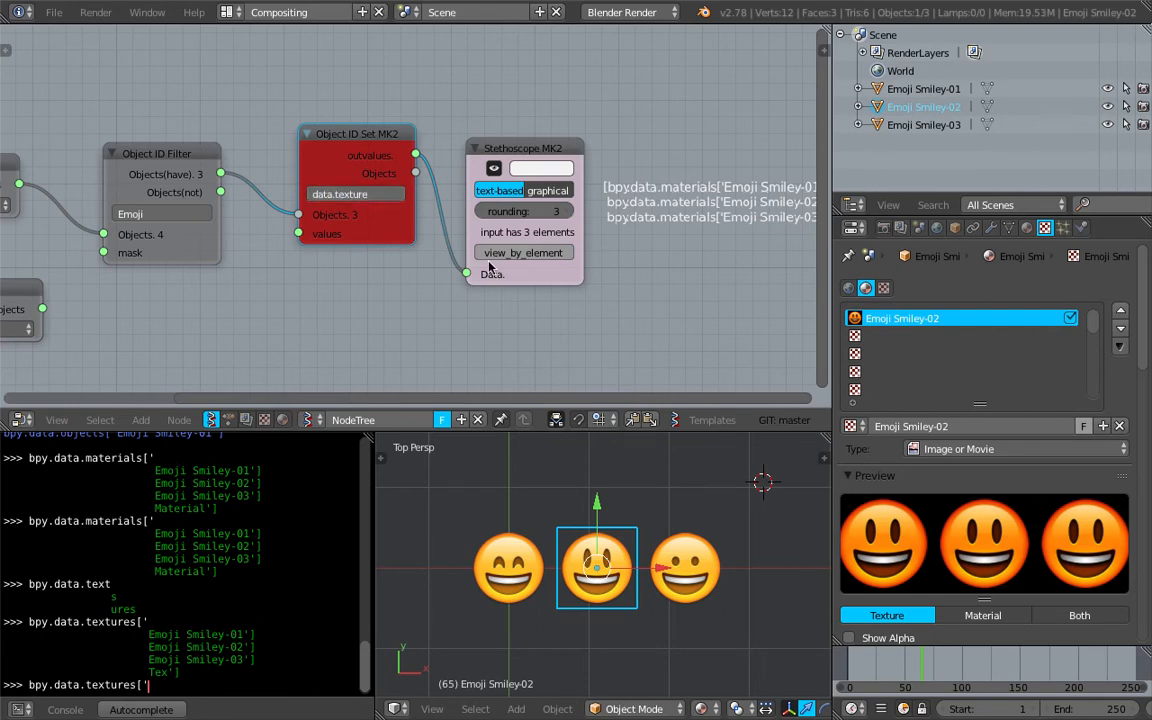
pyautogui.moveTo(466, 274); pyautogui.dragTo(466, 277)
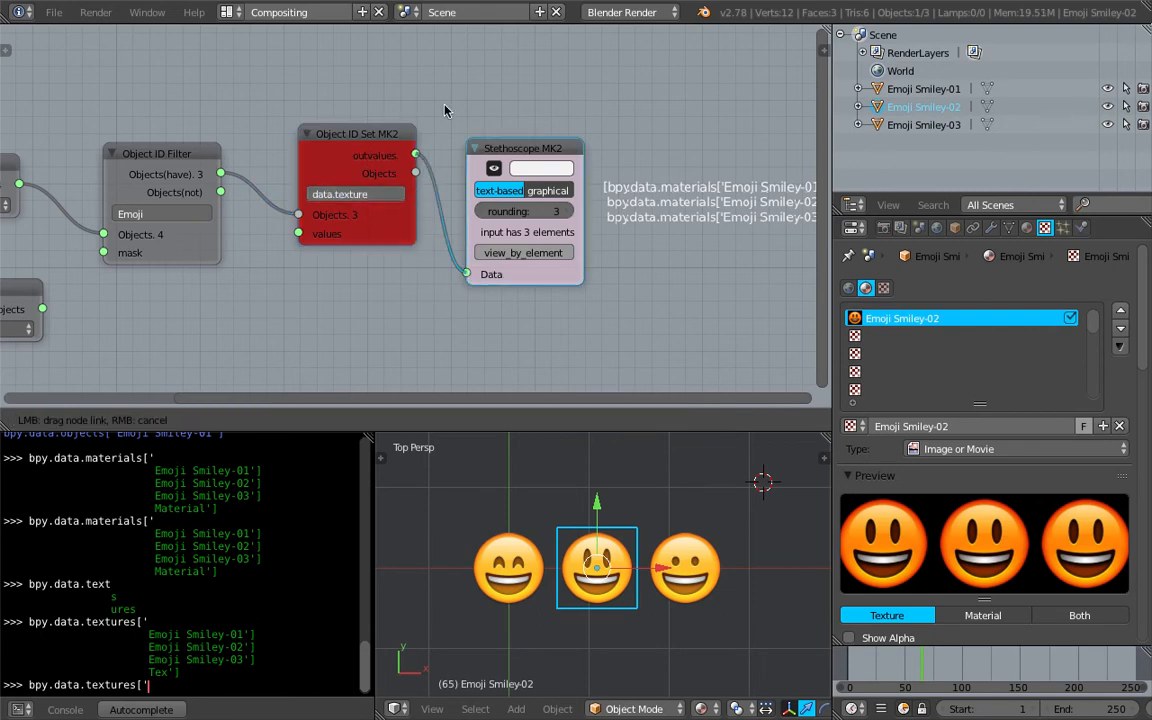
pyautogui.scroll(-1, 433, 106)
pyautogui.moveTo(417, 108); pyautogui.dragTo(382, 132, button='middle')
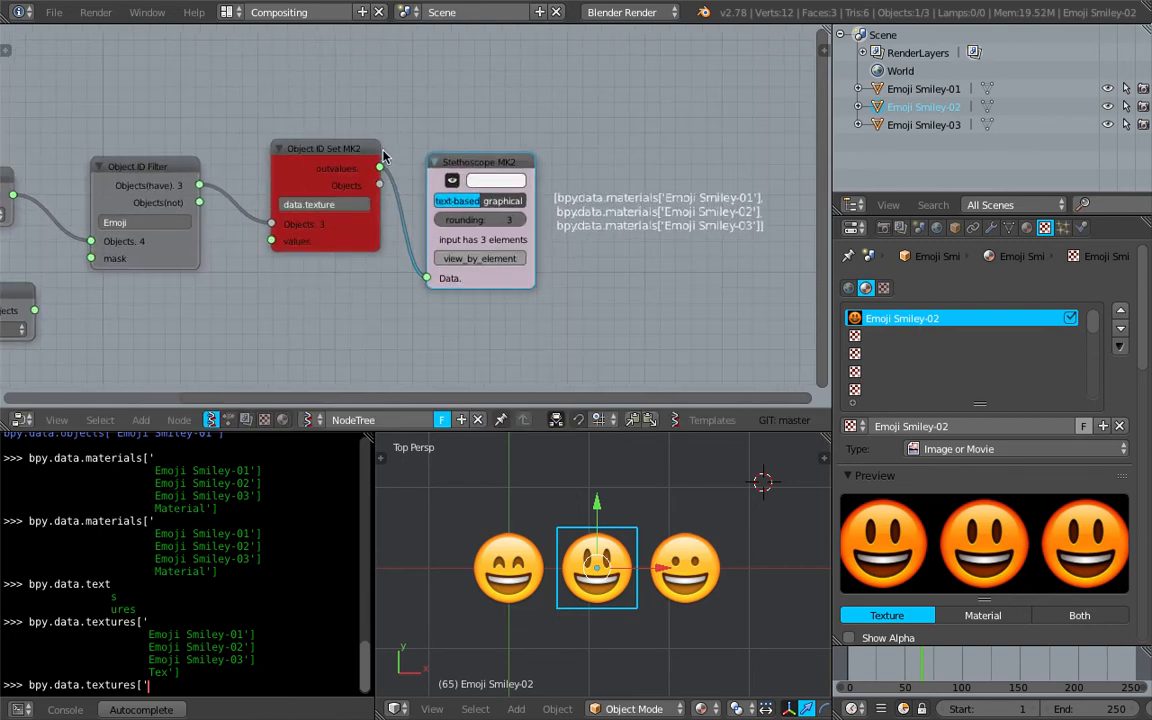
# - Set the Object ID Set MK2 node's property to texture_slot[0] and detach the Stethoscope MK2's Data link
pyautogui.scroll(1, 340, 152)
pyautogui.click(316, 201)
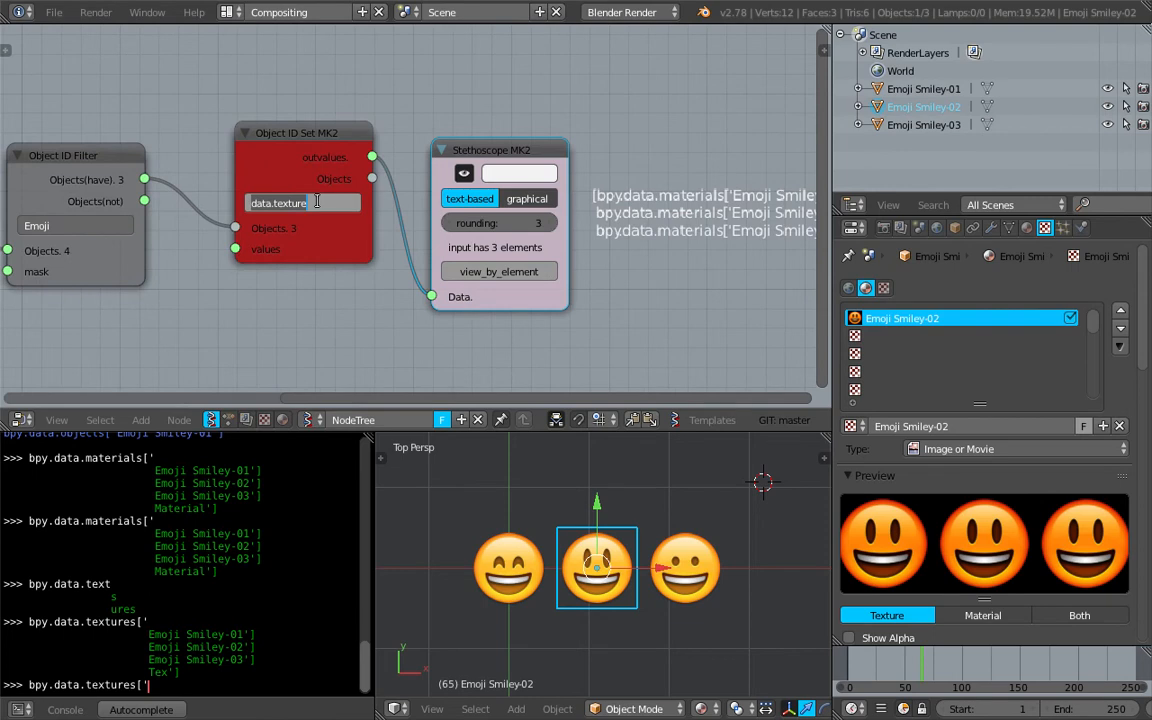
pyautogui.write('texture')
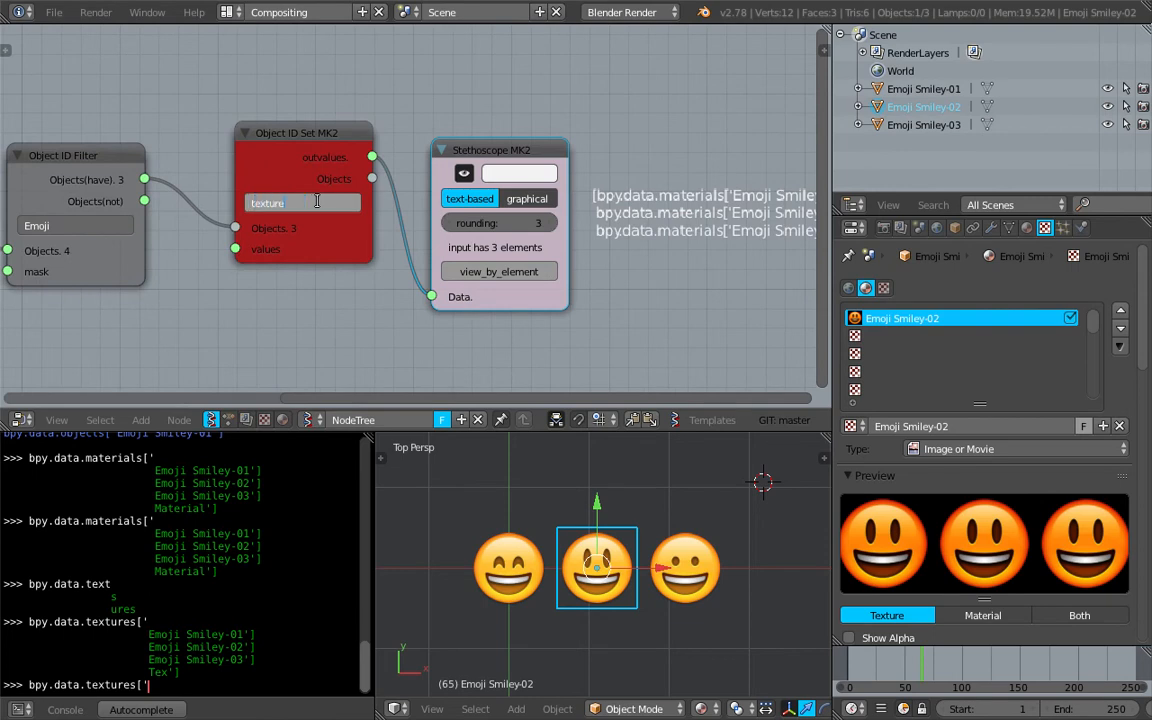
pyautogui.write('_slot')
pyautogui.press('Return')
pyautogui.click(336, 202)
pyautogui.press('Return')
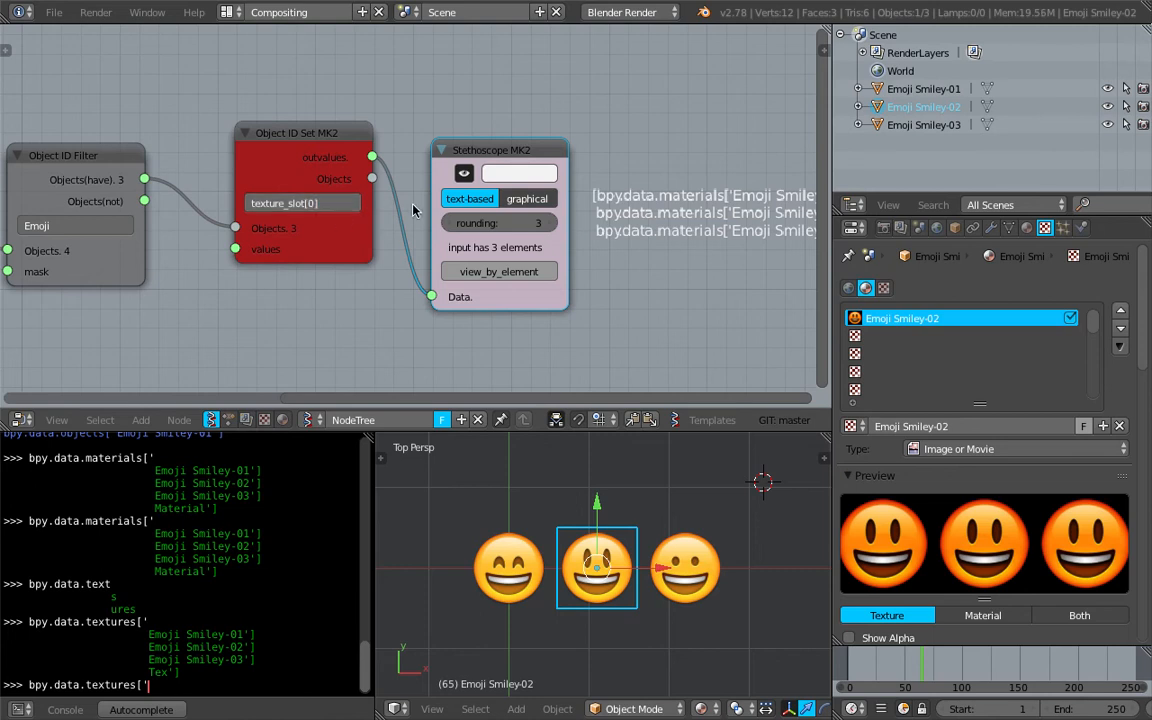
pyautogui.scroll(3, 285, 205)
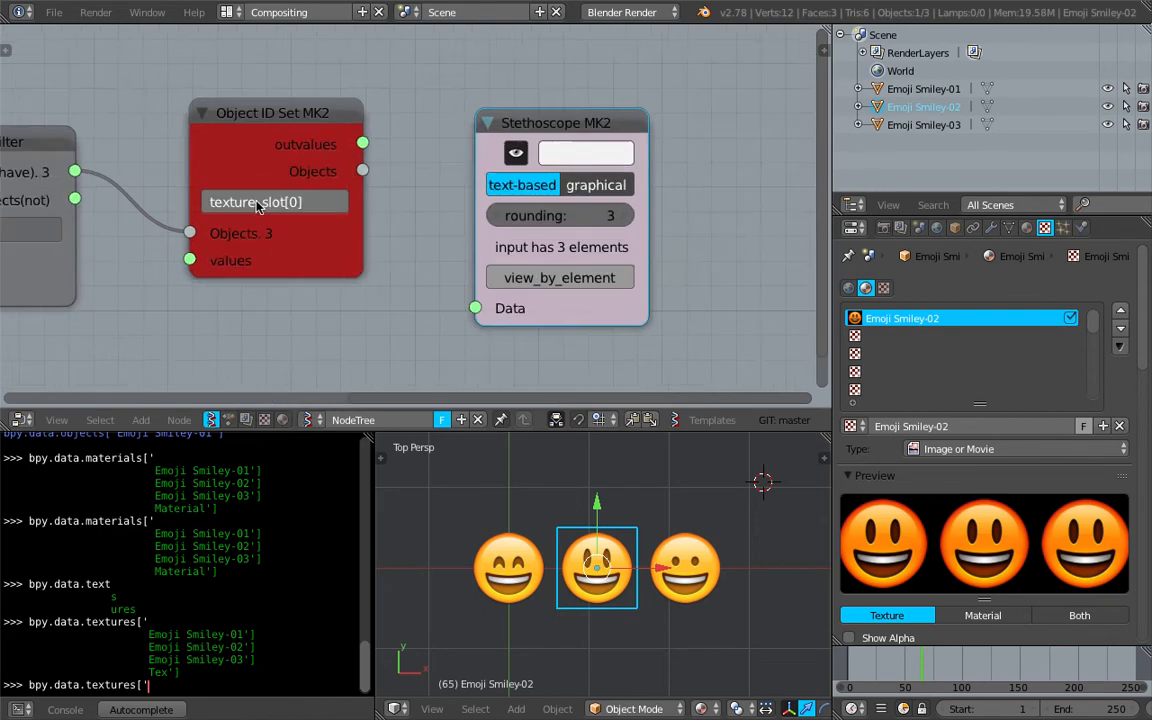
# - Try textures_slot[0] as the Object ID Set MK2 node's property, then restore texture_slot[0]
pyautogui.click(276, 206)
pyautogui.write('s')
pyautogui.press('Return')
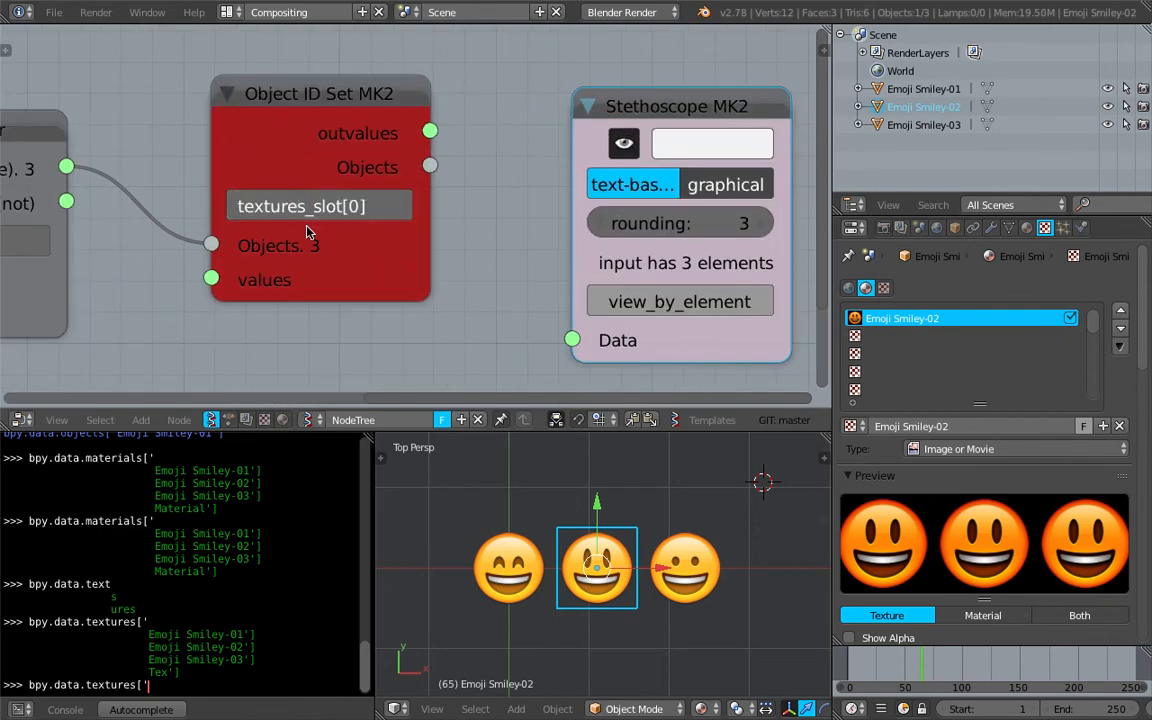
pyautogui.click(303, 206)
pyautogui.press('BackSpace')
pyautogui.press('Return')
pyautogui.scroll(-2, 445, 200)
pyautogui.scroll(-2, 490, 222)
# - Replace the textures expression in the Python console with bpy.data.materials and autocomplete it to list the material names
pyautogui.press('BackSpace')
pyautogui.press('BackSpace')
pyautogui.press('BackSpace')
pyautogui.press('BackSpace')
pyautogui.press('BackSpace')
pyautogui.press('BackSpace')
pyautogui.press('BackSpace')
pyautogui.press('BackSpace')
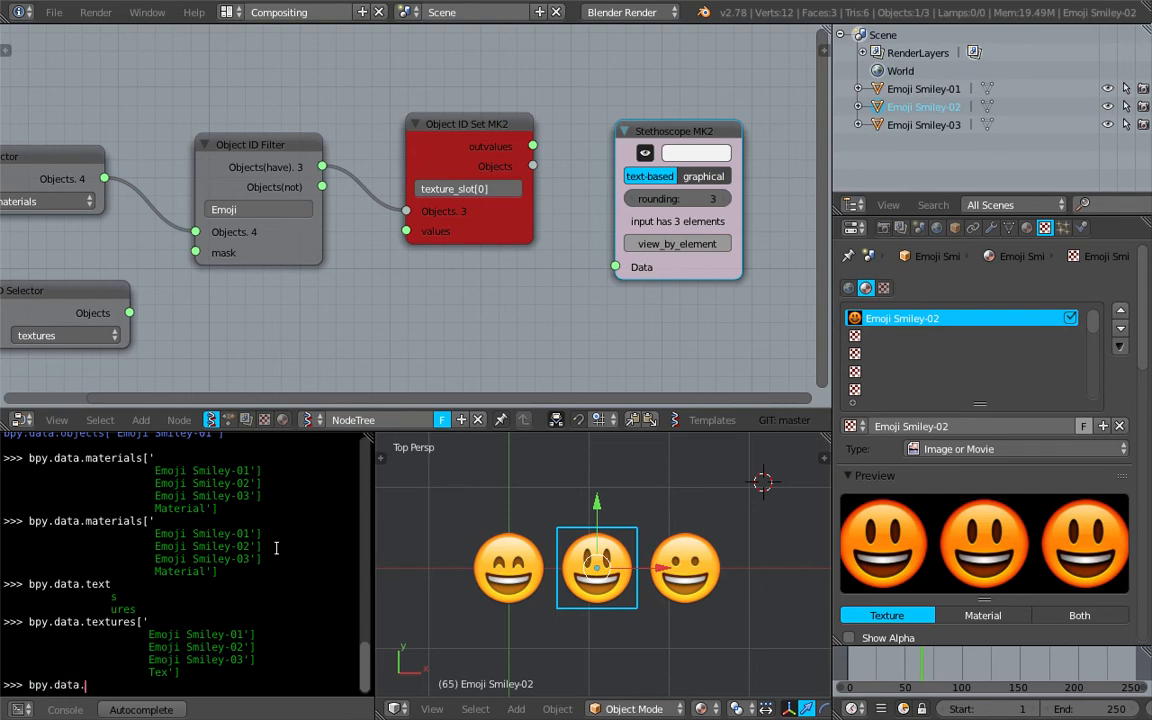
pyautogui.hotkey('ctrl', 'space')
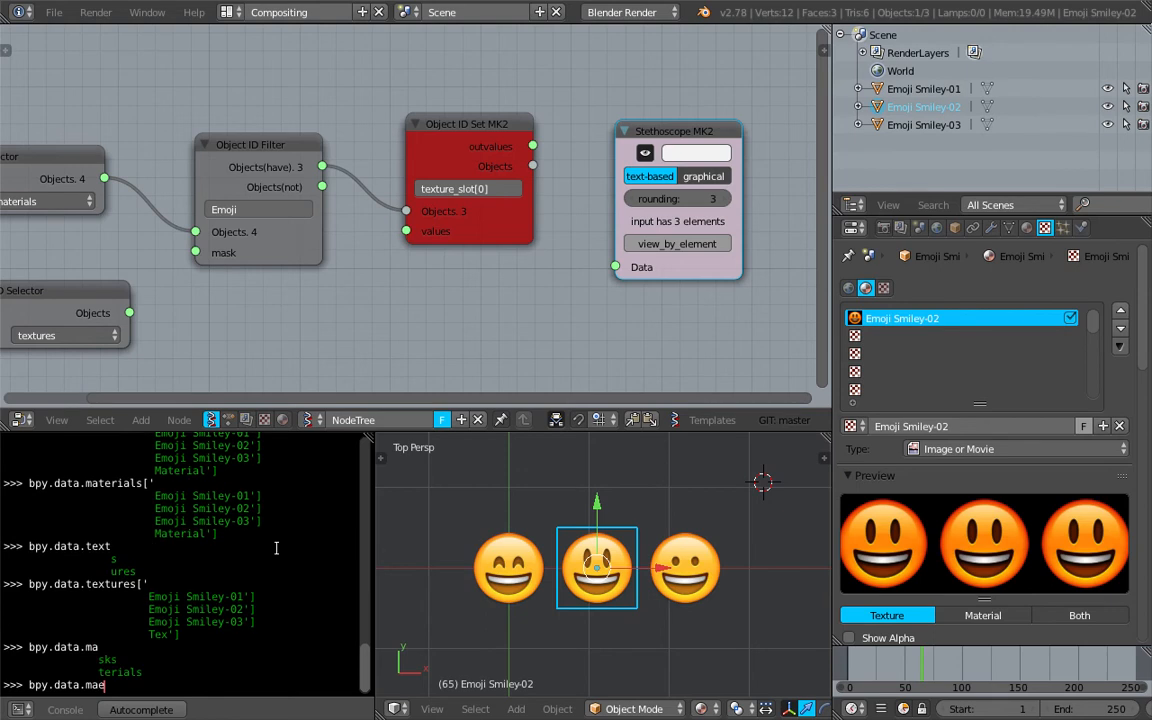
pyautogui.write('terials')
pyautogui.hotkey('ctrl', 'space')
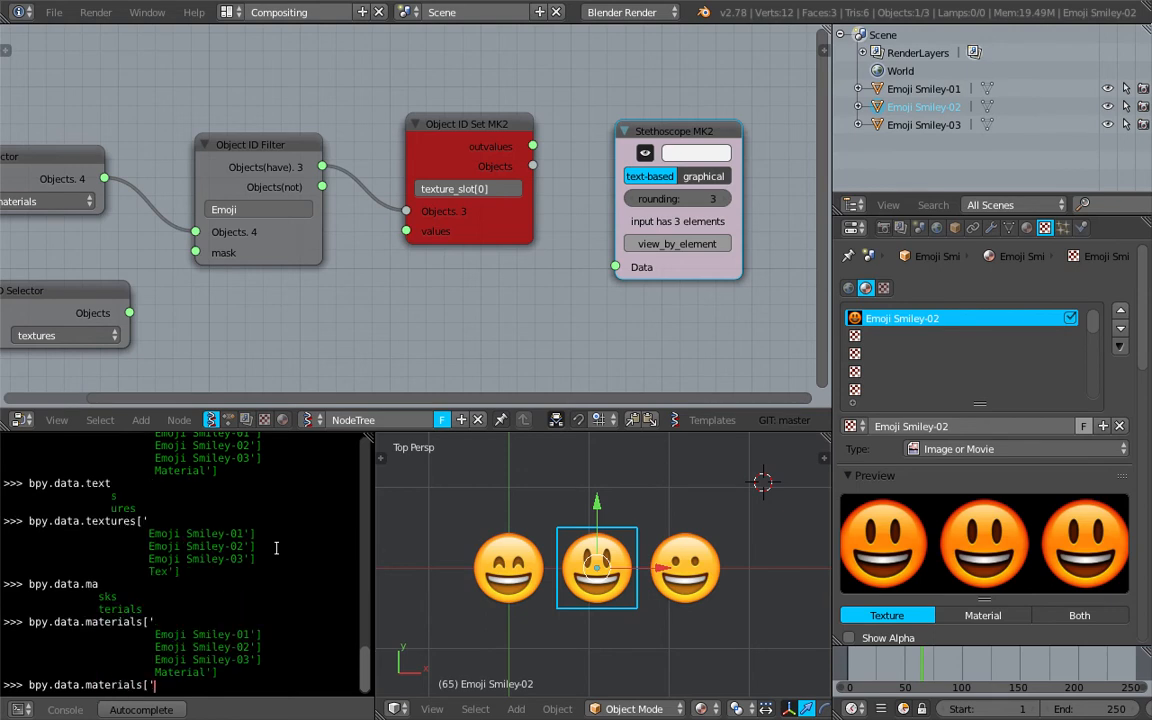
# - Evaluate bpy.data.materials['Emoji Smiley-01'] in the Python console and assign it to the variable mat
pyautogui.write('Emoji')
pyautogui.hotkey('ctrl', 'space')
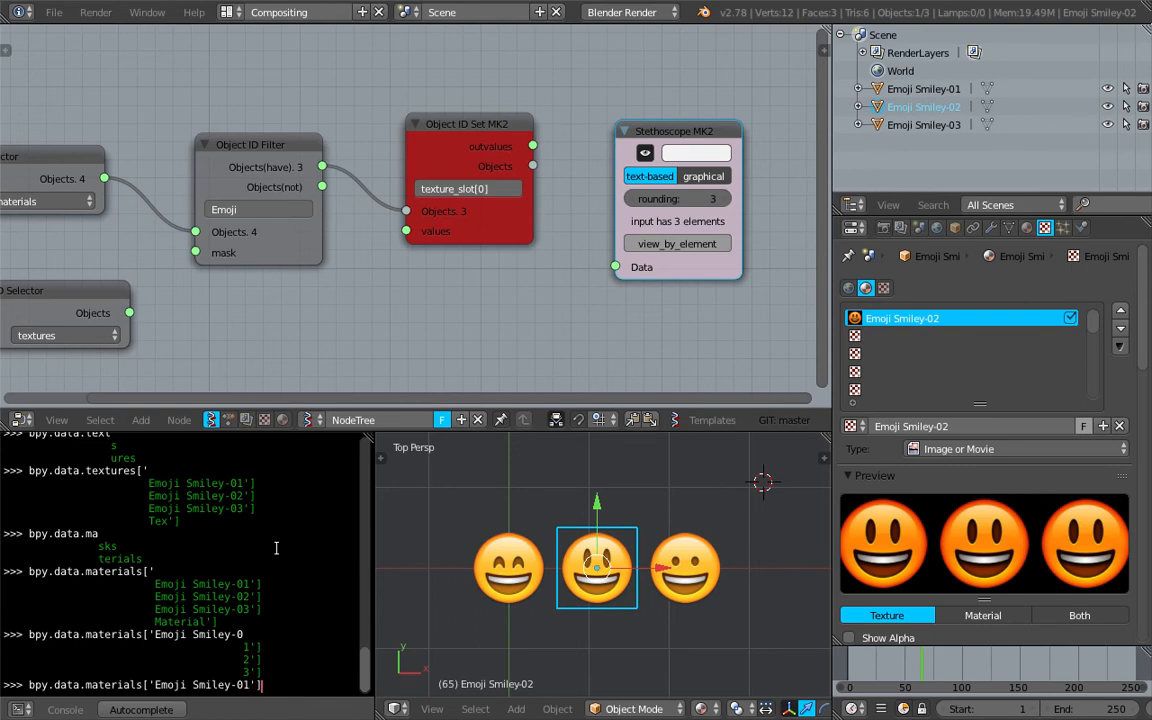
pyautogui.press('Return')
pyautogui.press('Up')
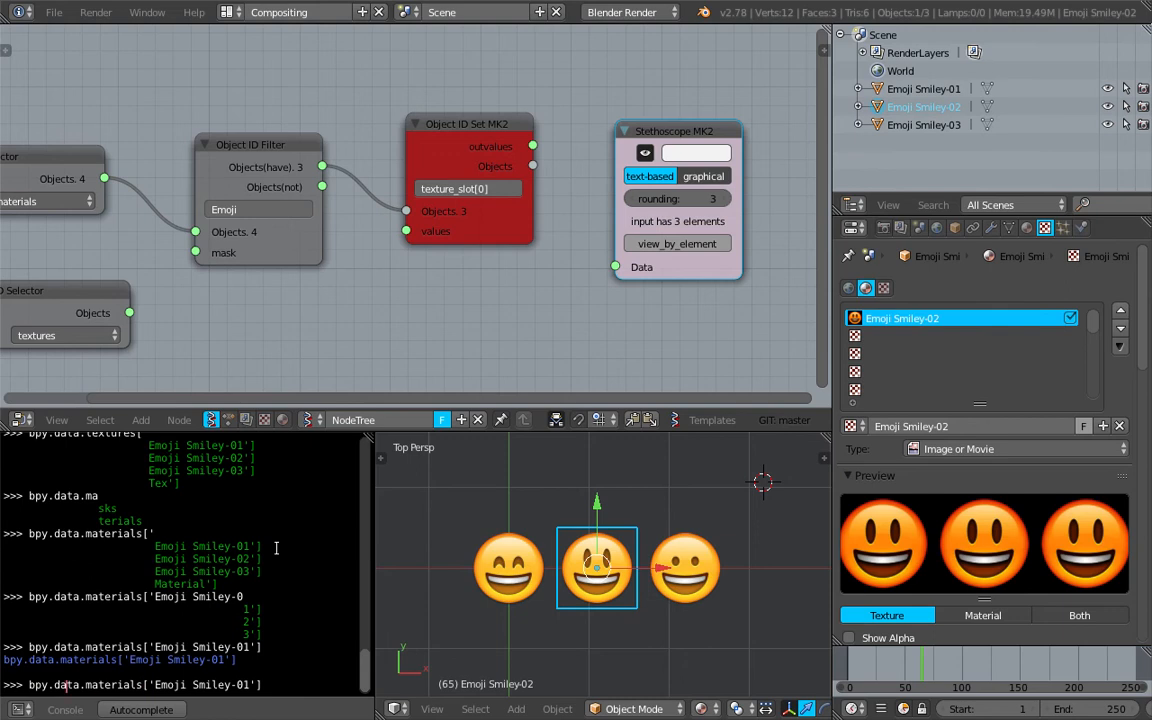
pyautogui.write('mat =')
pyautogui.press('Return')
# - List the attributes of mat in the Python console and complete the expression as mat.texture_slots['Emoji Smiley-01']
pyautogui.write('mat')
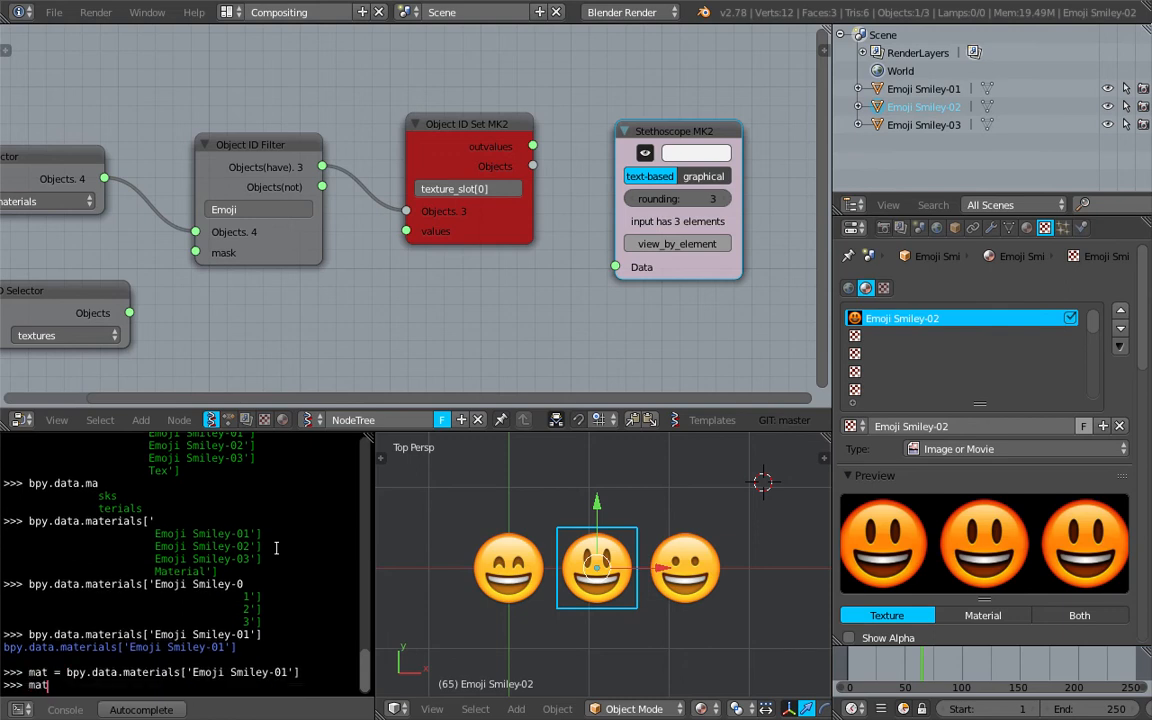
pyautogui.write('.')
pyautogui.hotkey('ctrl', 'space')
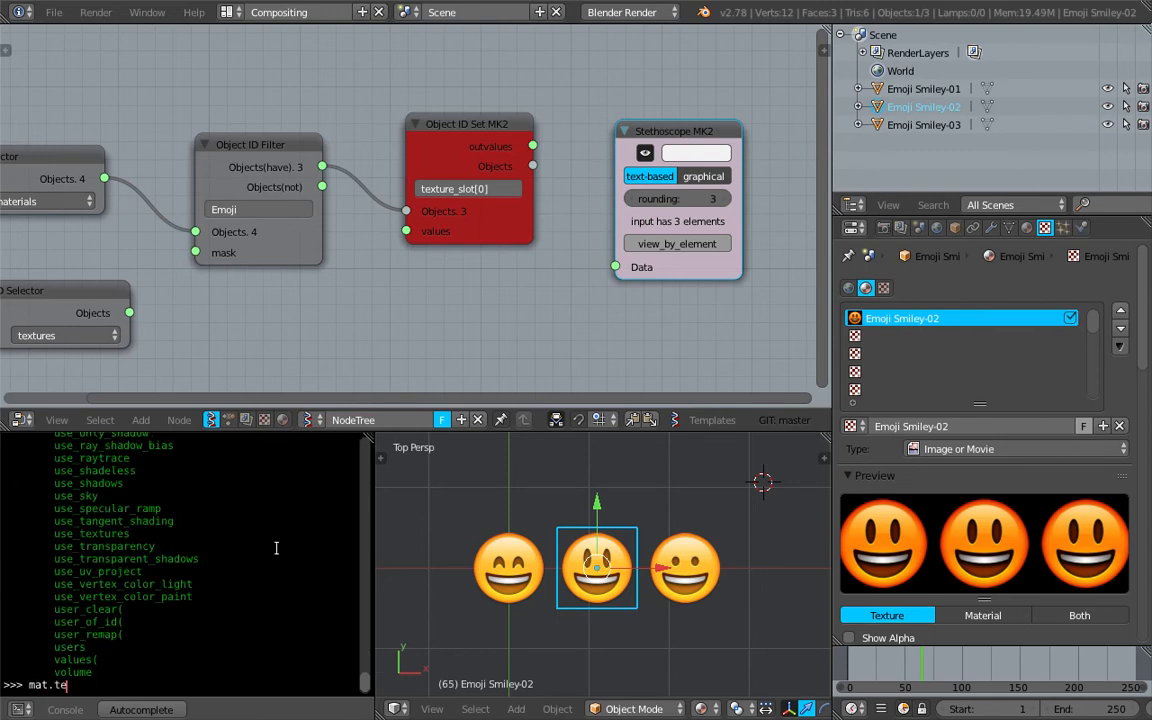
pyautogui.write('te')
pyautogui.hotkey('ctrl', 'space')
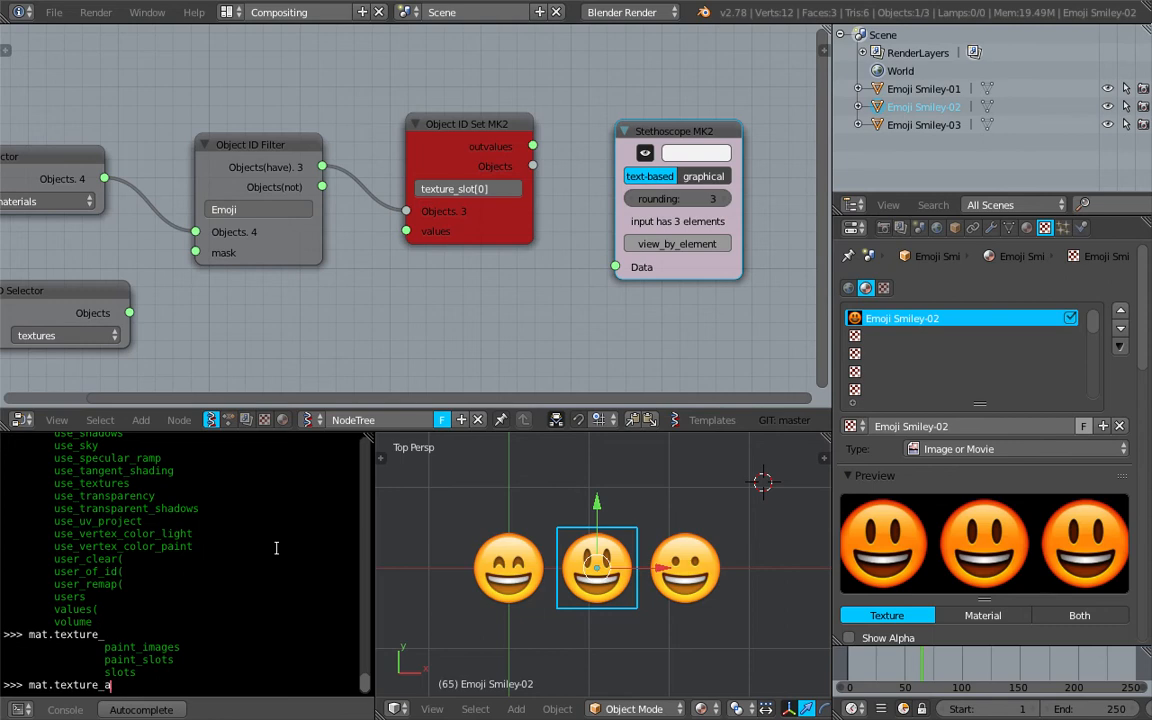
pyautogui.write("lots['Emoji Smiley-01']")
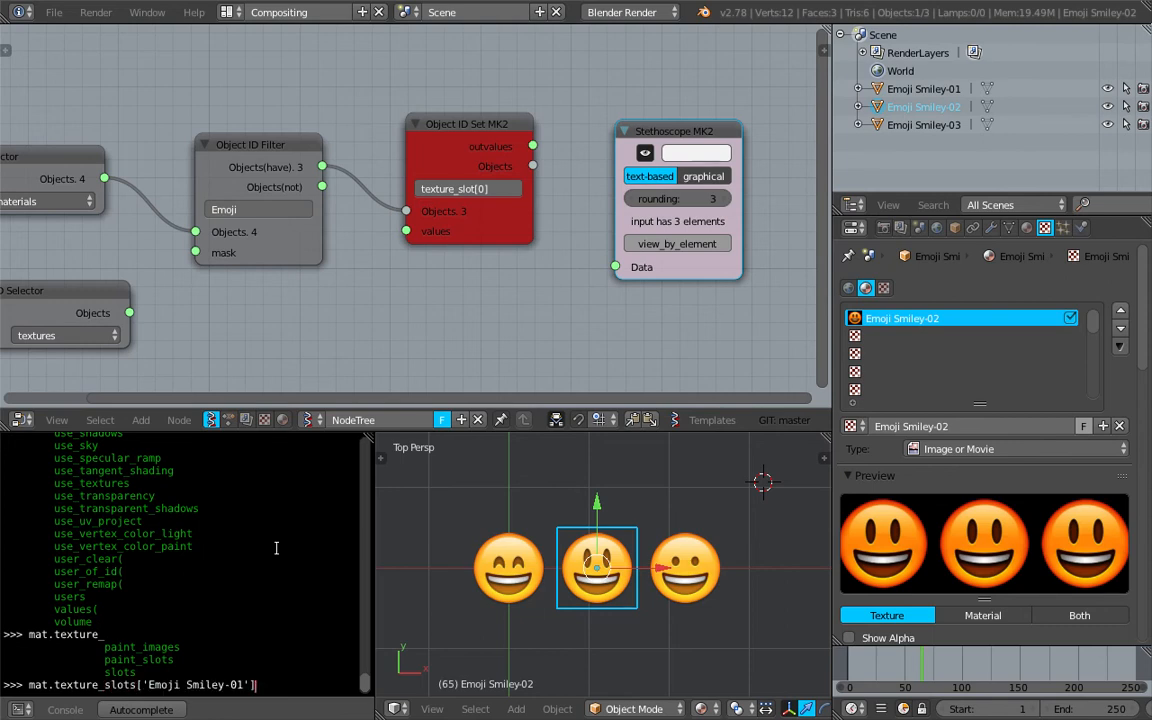
# - Correct the Object ID Set MK2 node's property to texture_slots[0]
pyautogui.scroll(4, 440, 190)
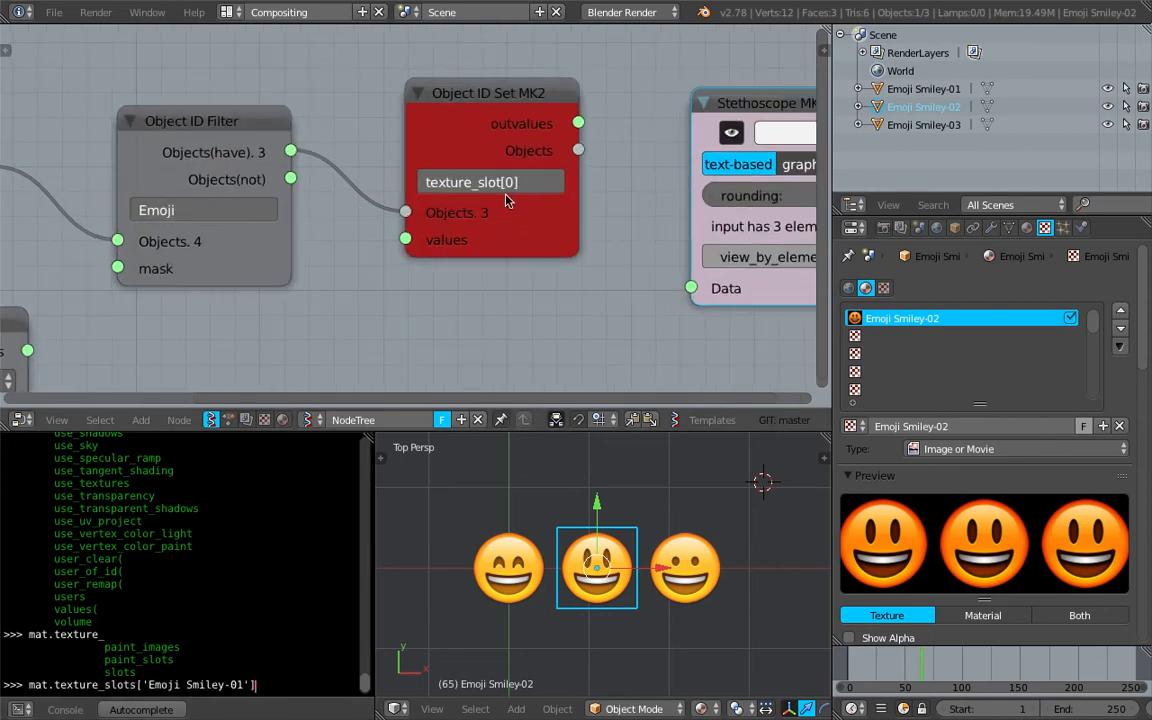
pyautogui.click(549, 177)
pyautogui.click(551, 171)
pyautogui.write('s')
pyautogui.press('Return')
pyautogui.scroll(-2, 485, 172)
pyautogui.scroll(1, 531, 220)
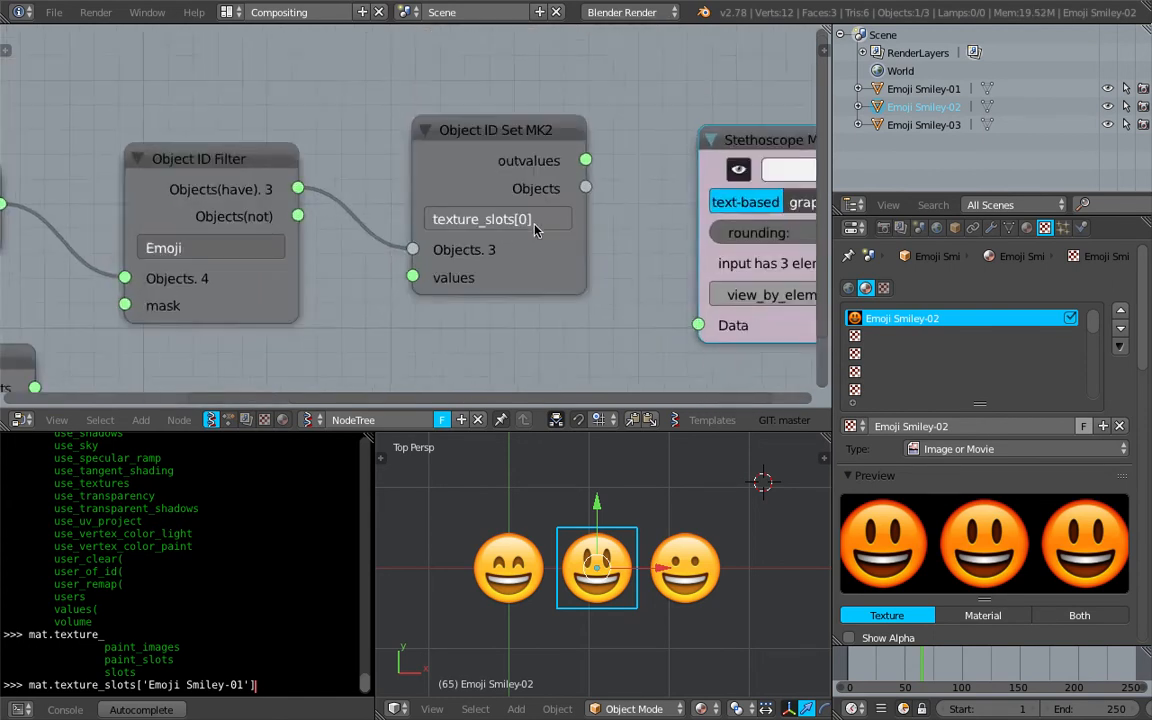
# - Select the Object ID Set MK2 node and save over material_texture_ID_002.blend
pyautogui.click(477, 149)
pyautogui.hotkey('ctrl', 's')
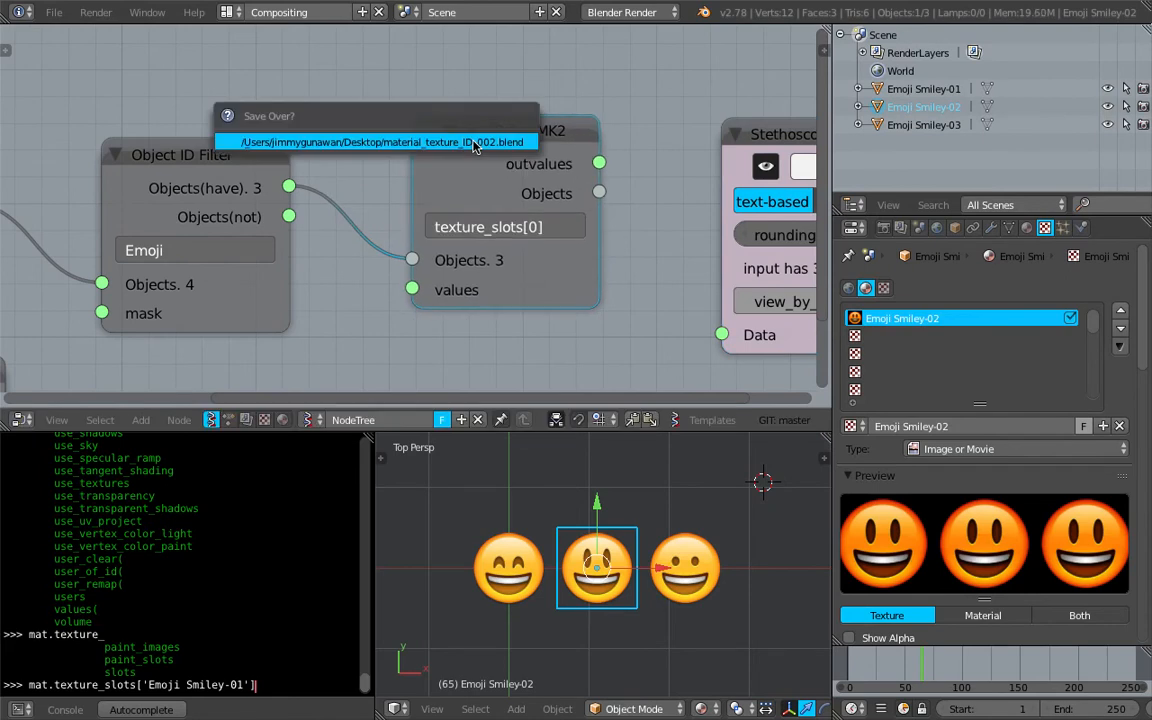
pyautogui.click(476, 144)
# - Connect the Object ID Set MK2's outvalues output to the Stethoscope MK2's Data input, inspect the listed texture slots and save the file
pyautogui.moveTo(540, 202); pyautogui.dragTo(434, 182, button='middle')
pyautogui.scroll(-3, 434, 182)
pyautogui.scroll(2, 434, 182)
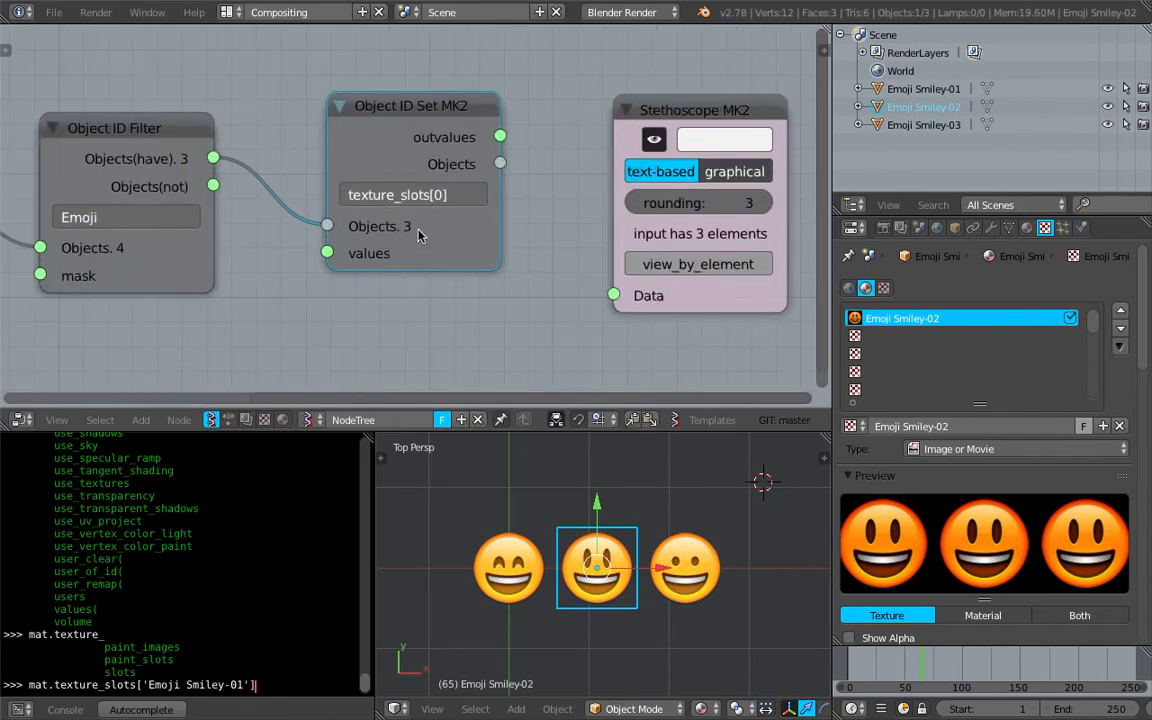
pyautogui.moveTo(500, 136); pyautogui.dragTo(613, 295)
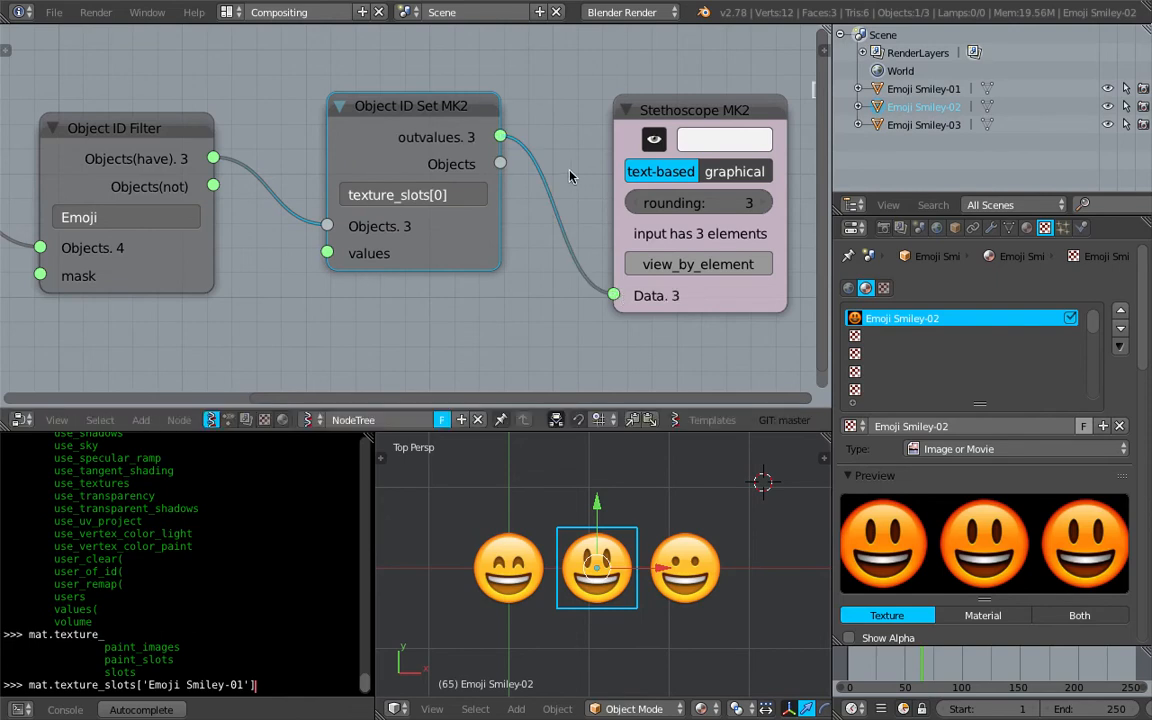
pyautogui.moveTo(545, 178); pyautogui.dragTo(437, 168, button='middle')
pyautogui.scroll(-1, 437, 168)
pyautogui.moveTo(369, 160); pyautogui.dragTo(235, 168, button='middle')
pyautogui.scroll(-2, 240, 168)
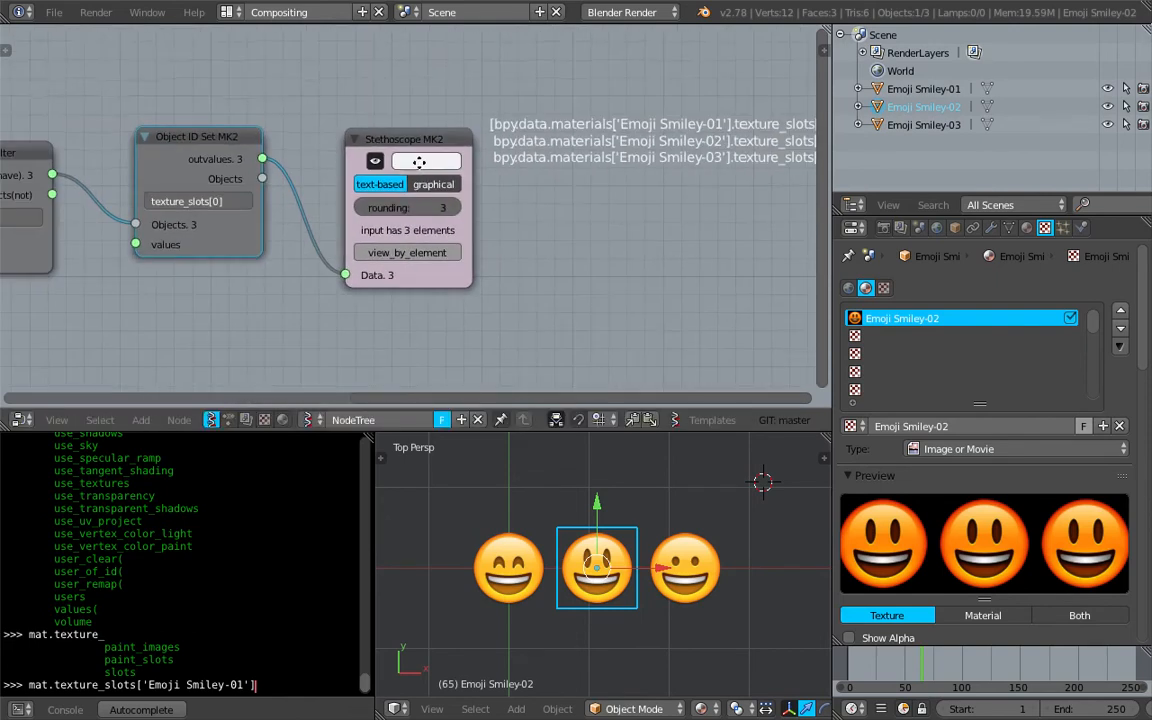
pyautogui.moveTo(419, 162); pyautogui.dragTo(344, 166, button='middle')
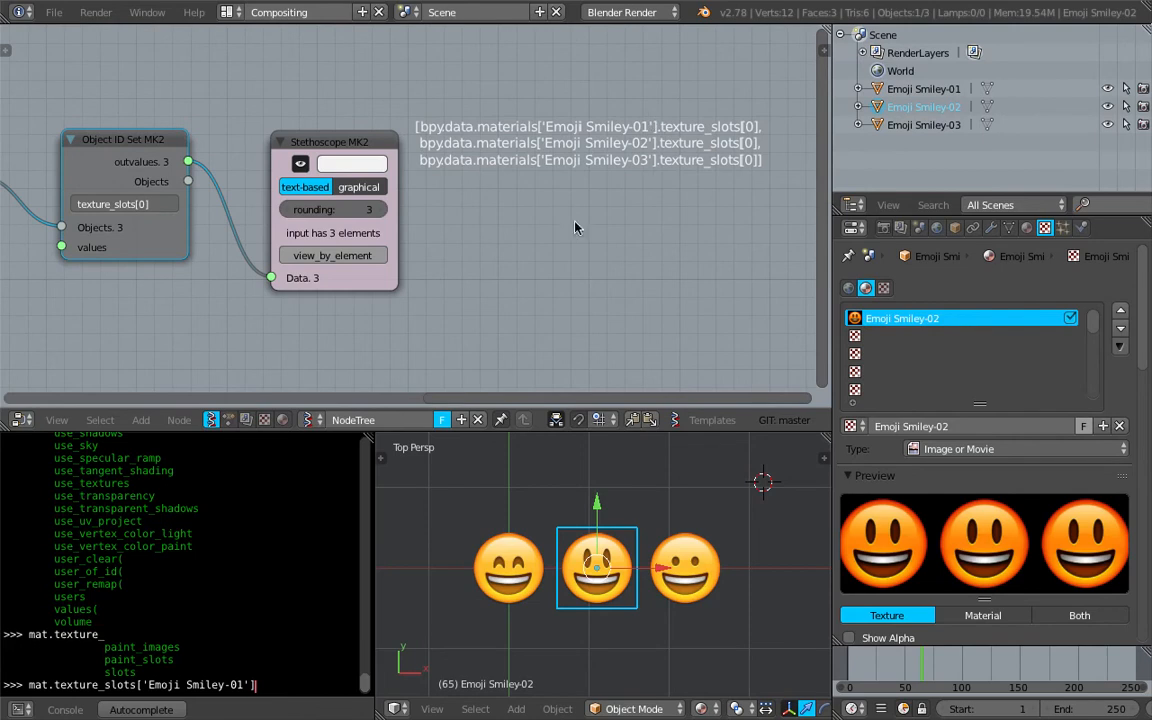
pyautogui.moveTo(487, 240); pyautogui.dragTo(601, 254, button='middle')
pyautogui.moveTo(467, 157); pyautogui.dragTo(484, 160)
pyautogui.moveTo(369, 178); pyautogui.dragTo(503, 161, button='middle')
pyautogui.hotkey('ctrl', 's')
pyautogui.click(430, 182)
pyautogui.scroll(1, 428, 182)
pyautogui.click(338, 153)
pyautogui.scroll(-1, 449, 159)
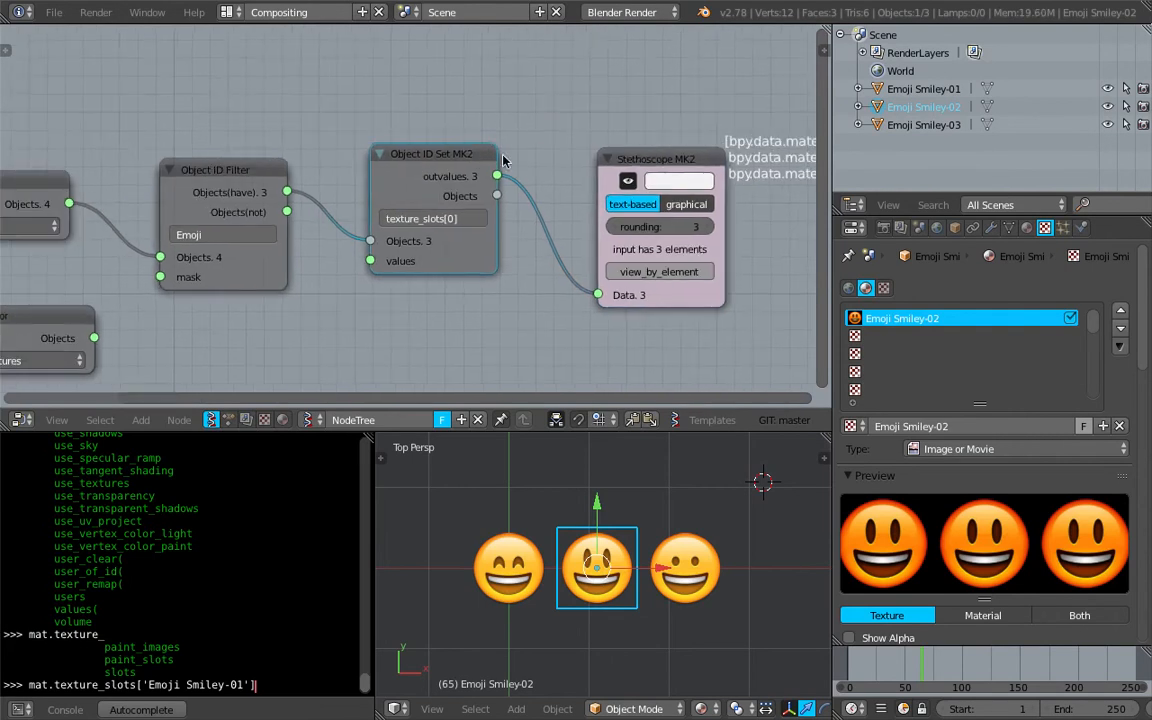
# - Reposition the textures Object ID Selector below the materials Object ID Selector and save the file
pyautogui.scroll(-1, 503, 161)
pyautogui.moveTo(280, 322); pyautogui.dragTo(388, 277, button='middle')
pyautogui.moveTo(255, 247); pyautogui.dragTo(249, 264)
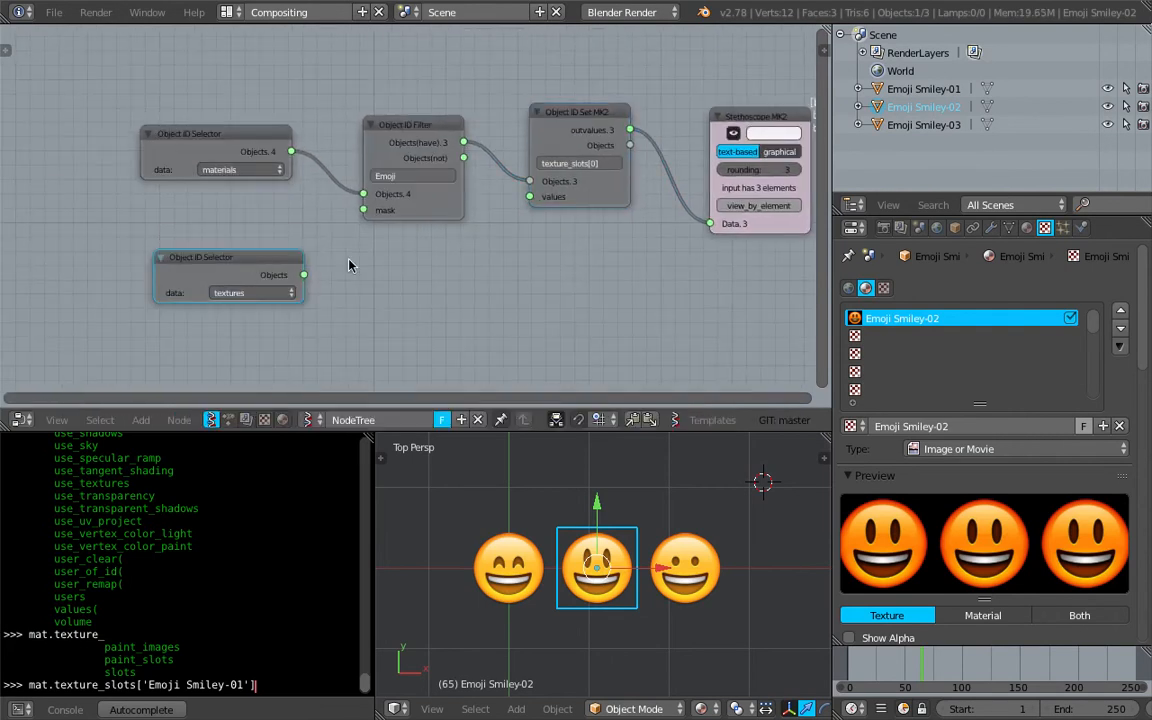
pyautogui.scroll(1, 520, 200)
pyautogui.moveTo(530, 203); pyautogui.dragTo(499, 193, button='middle')
pyautogui.hotkey('ctrl', 's')
pyautogui.click(498, 195)
# - Duplicate the Stethoscope MK2 next to the textures Object ID Selector and feed it from that selector's Objects output
pyautogui.click(736, 98)
pyautogui.hotkey('shift', 'd')
pyautogui.click(352, 286)
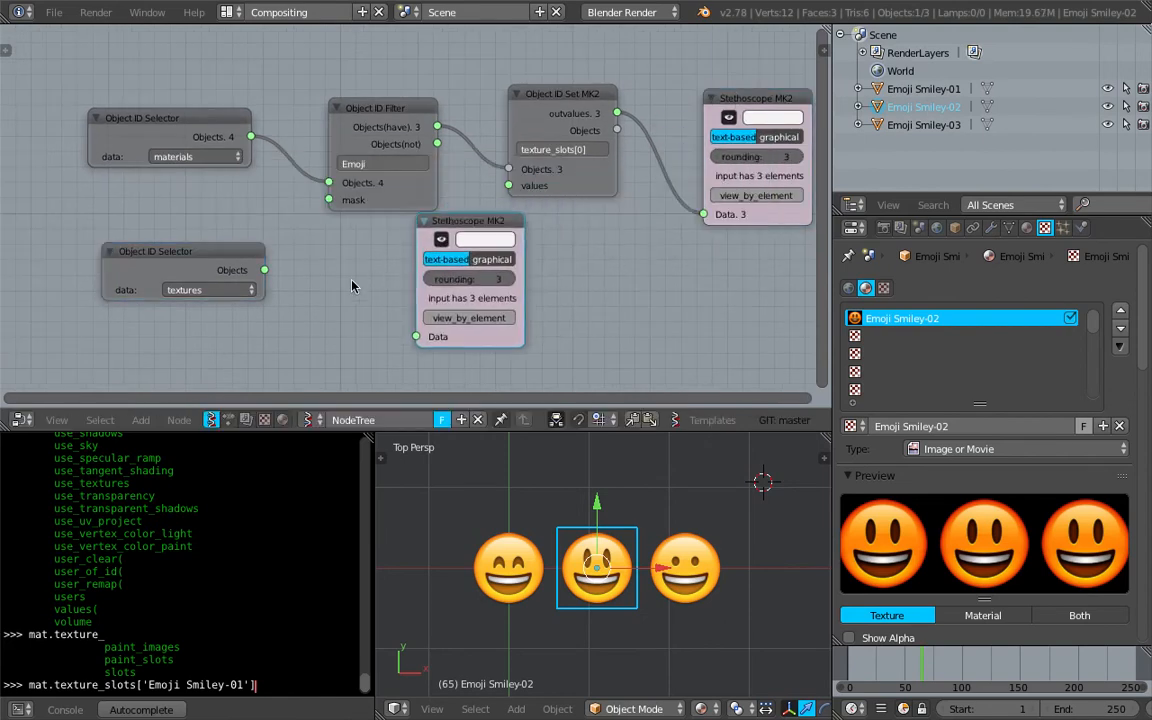
pyautogui.moveTo(391, 270); pyautogui.dragTo(311, 281, button='middle')
pyautogui.moveTo(184, 281); pyautogui.dragTo(337, 348)
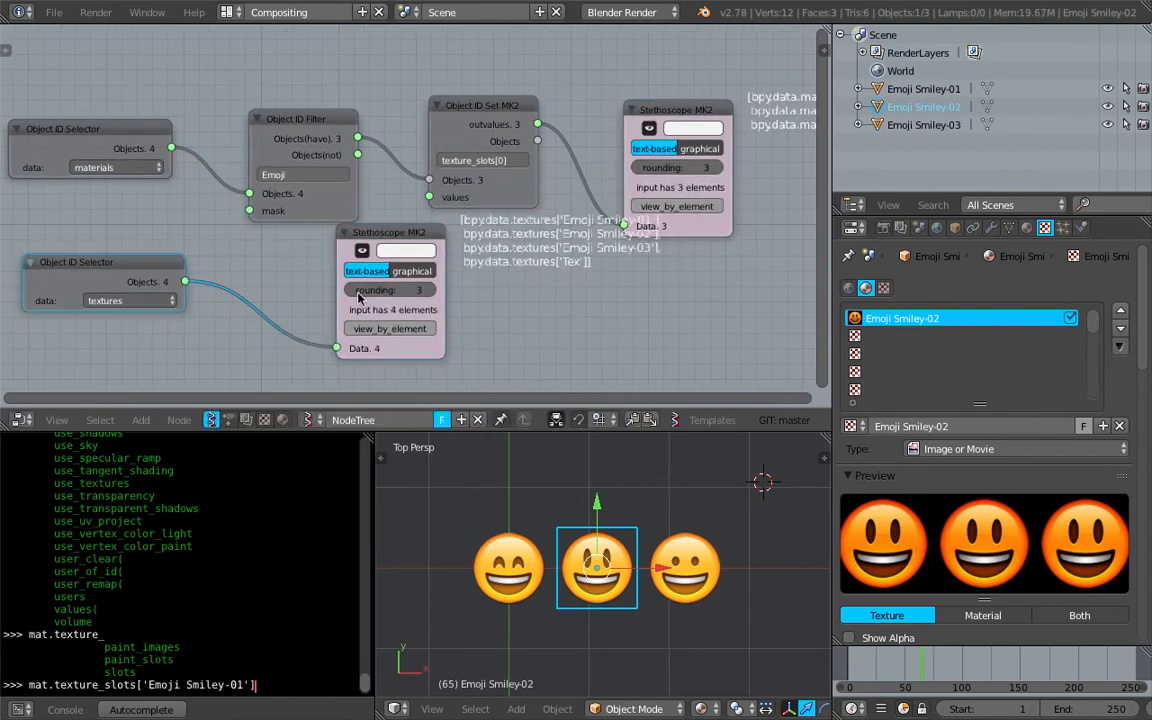
pyautogui.moveTo(378, 238); pyautogui.dragTo(303, 264)
pyautogui.scroll(1, 665, 237)
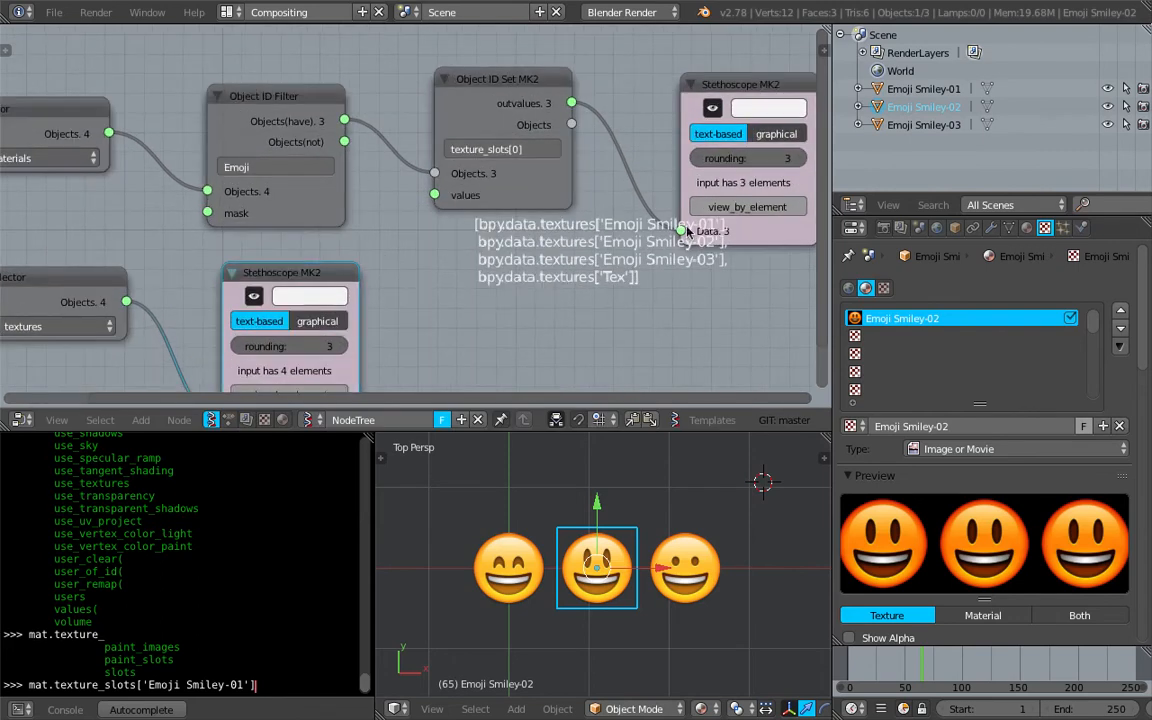
# - Insert a duplicate of the Emoji Object ID Filter between the textures Object ID Selector and its Stethoscope MK2, and save the file
pyautogui.moveTo(418, 316); pyautogui.dragTo(501, 255, button='middle')
pyautogui.scroll(-2, 501, 255)
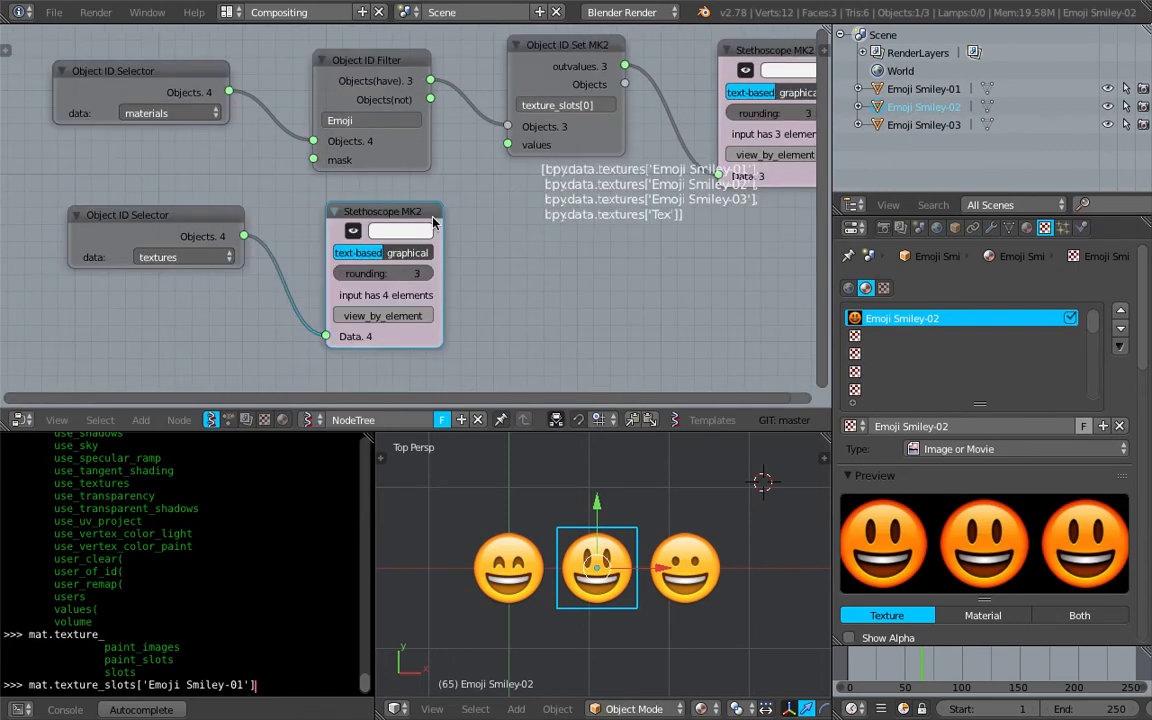
pyautogui.moveTo(429, 216); pyautogui.dragTo(617, 225)
pyautogui.click(368, 121)
pyautogui.hotkey('shift', 'd')
pyautogui.click(385, 240)
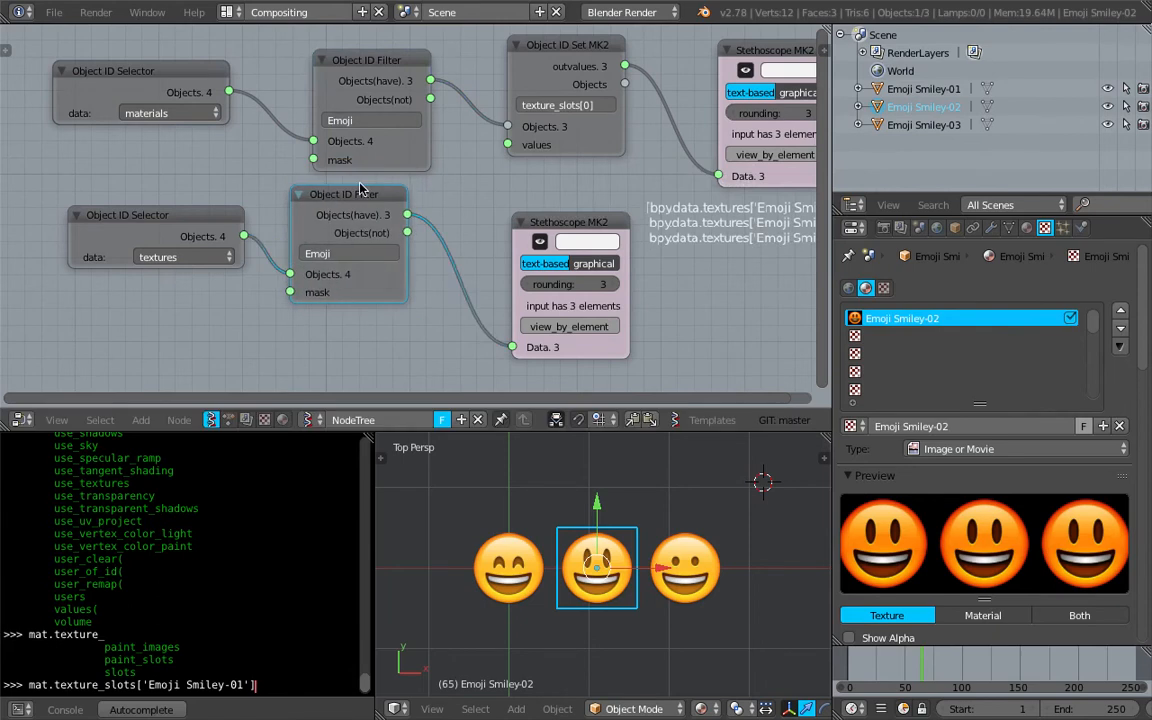
pyautogui.moveTo(385, 240); pyautogui.dragTo(313, 241, button='middle')
pyautogui.hotkey('ctrl', 's')
pyautogui.click(319, 244)
pyautogui.scroll(1, 250, 264)
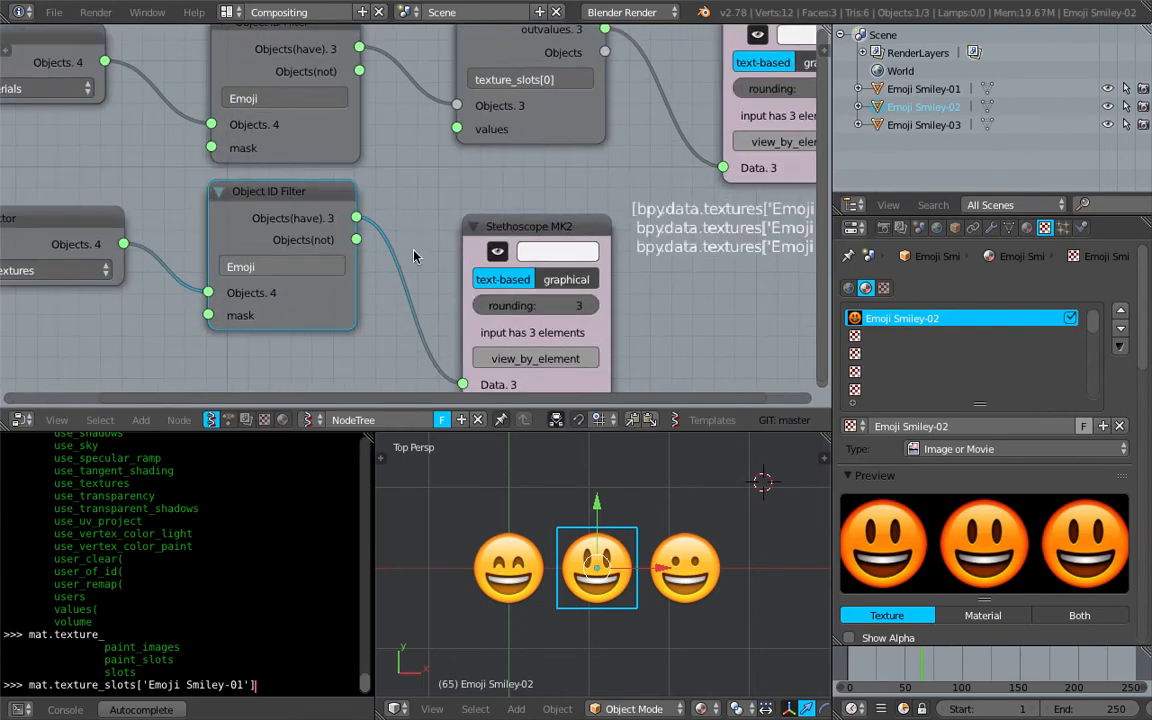
# - Insert a List Item node between the textures Emoji Object ID Filter and its Stethoscope MK2, and save the file
pyautogui.moveTo(480, 273); pyautogui.dragTo(297, 239, button='middle')
pyautogui.scroll(-1, 297, 239)
pyautogui.moveTo(565, 211); pyautogui.dragTo(587, 252, button='middle')
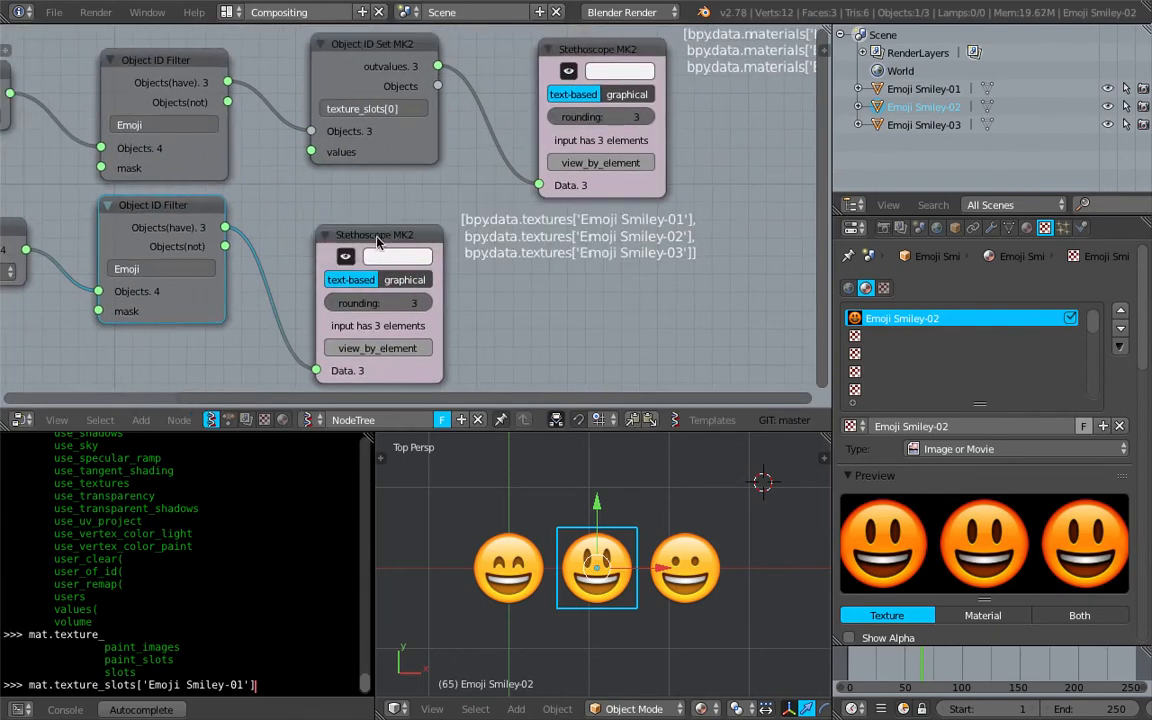
pyautogui.moveTo(381, 237); pyautogui.dragTo(599, 237)
pyautogui.press('space')
pyautogui.write('list it')
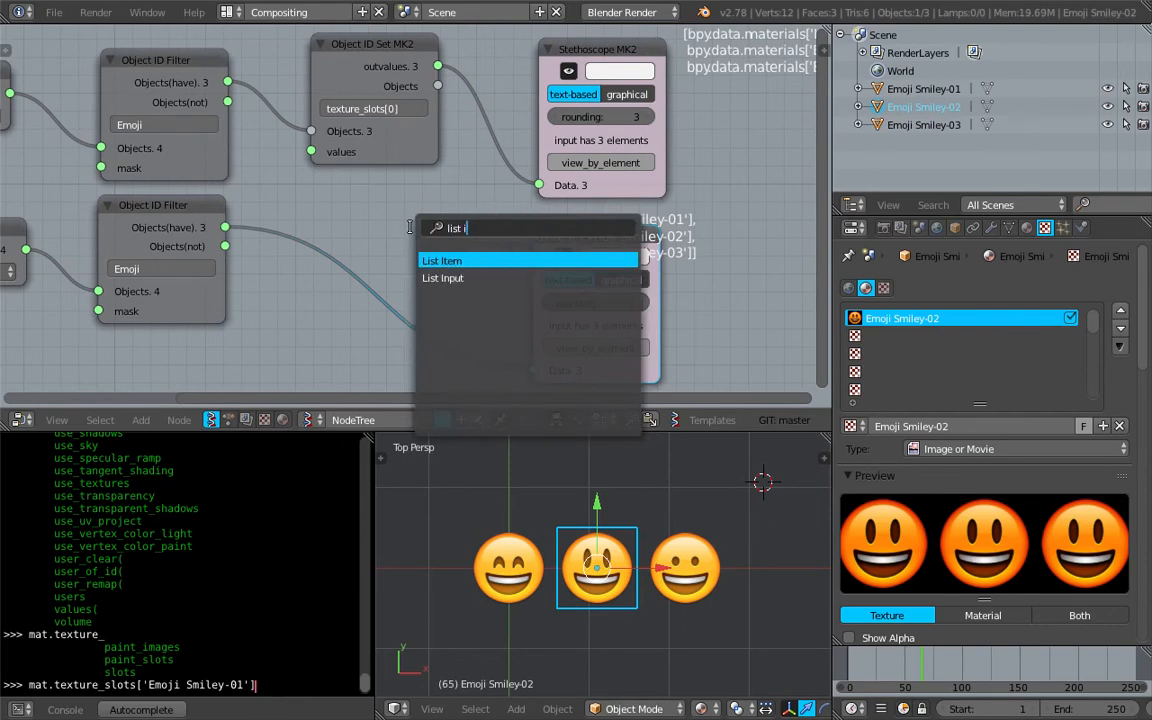
pyautogui.press('Return')
pyautogui.click(337, 226)
pyautogui.moveTo(337, 226); pyautogui.dragTo(181, 241, button='middle')
pyautogui.click(168, 278)
pyautogui.click(247, 308)
pyautogui.click(158, 316)
pyautogui.moveTo(165, 315); pyautogui.dragTo(181, 312)
pyautogui.hotkey('ctrl', 's')
pyautogui.click(213, 312)
# - Set the List Item node's item index to 2 and save the file
pyautogui.scroll(3, 220, 311)
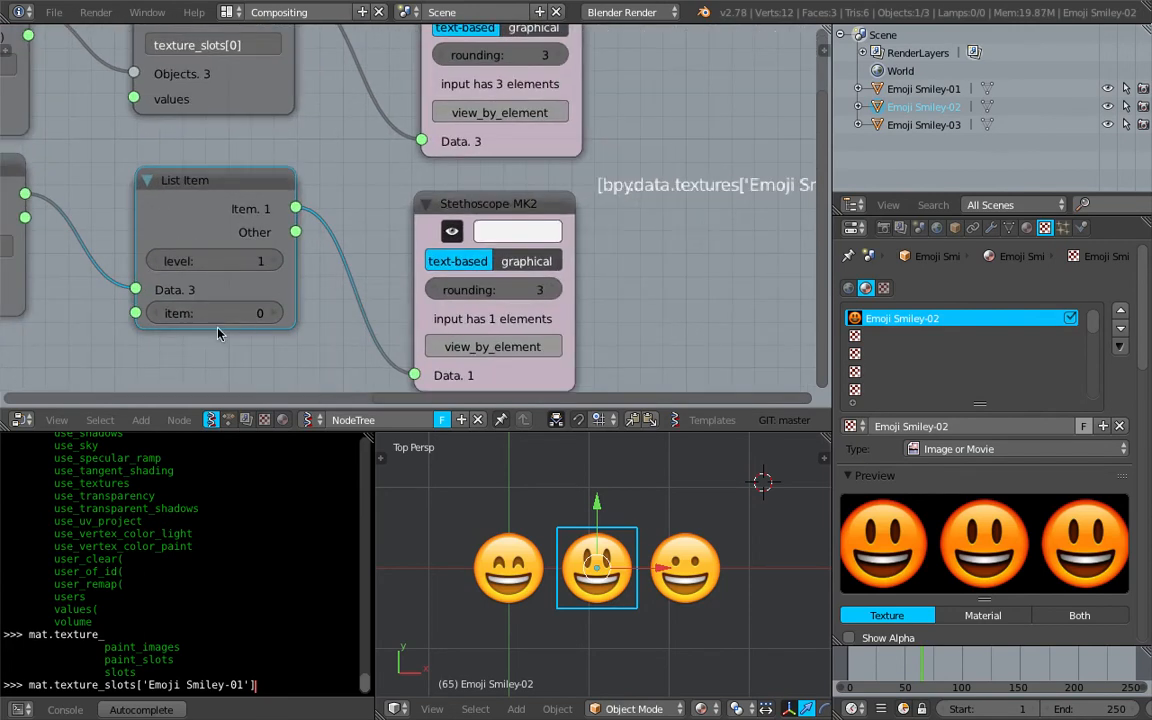
pyautogui.click(270, 314)
pyautogui.click(270, 314)
pyautogui.scroll(-2, 272, 305)
pyautogui.click(140, 298)
pyautogui.click(140, 298)
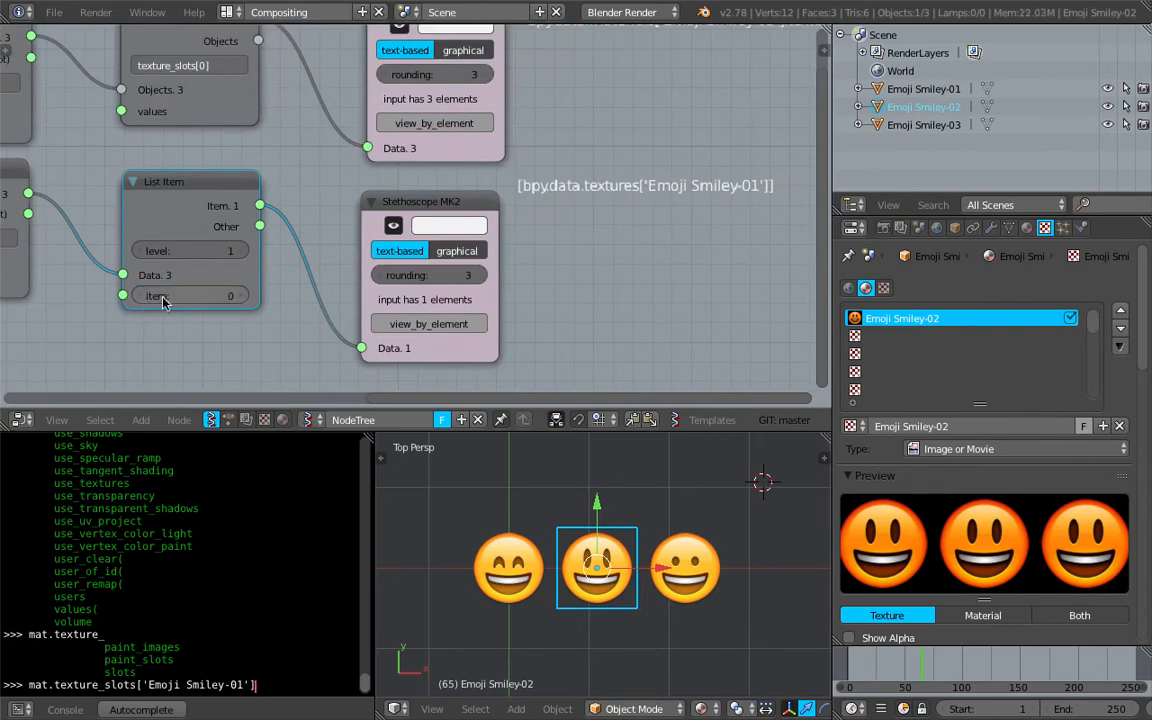
pyautogui.click(246, 302)
pyautogui.click(246, 302)
pyautogui.click(246, 302)
pyautogui.press('Home')
pyautogui.hotkey('ctrl', 's')
pyautogui.click(312, 290)
# - Rearrange the materials Object ID Filter and the texture_slots[0] Object ID Set MK2 above the List Item node
pyautogui.moveTo(254, 213); pyautogui.dragTo(242, 217)
pyautogui.moveTo(260, 203); pyautogui.dragTo(214, 201, button='middle')
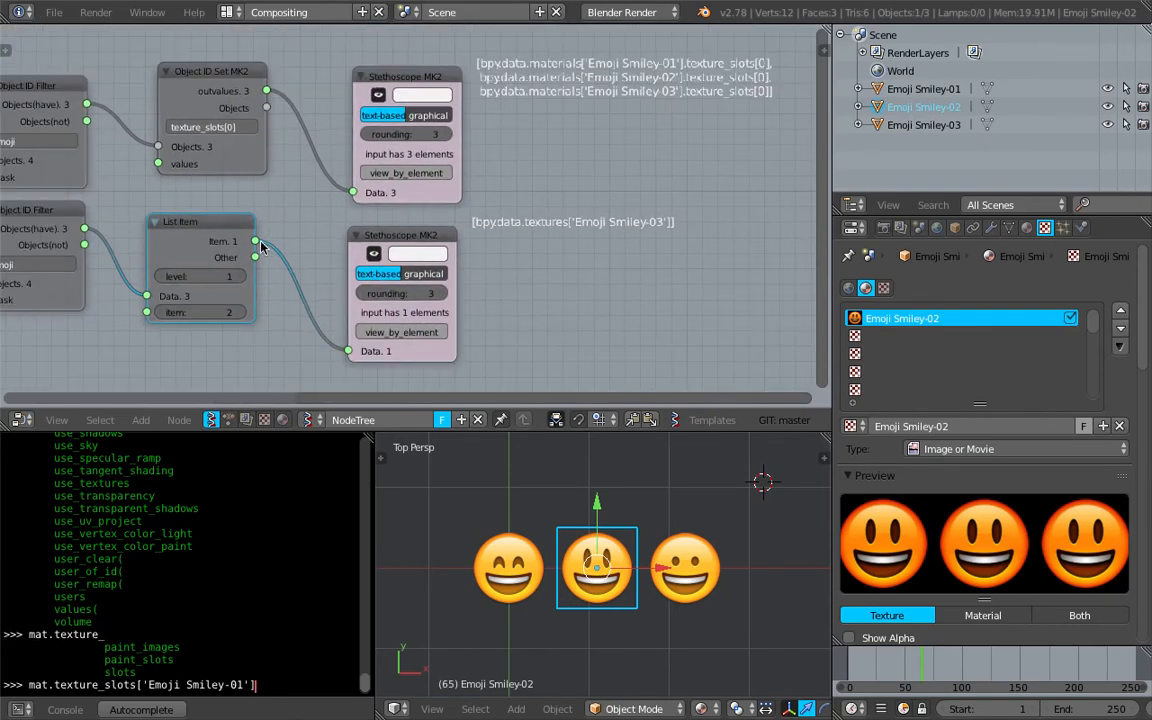
pyautogui.moveTo(261, 247); pyautogui.dragTo(283, 202)
pyautogui.moveTo(198, 91); pyautogui.dragTo(379, 122, button='middle')
pyautogui.scroll(-3, 379, 122)
pyautogui.moveTo(389, 99); pyautogui.dragTo(430, 86)
pyautogui.scroll(1, 296, 112)
pyautogui.moveTo(239, 104); pyautogui.dragTo(237, 86)
pyautogui.scroll(2, 325, 111)
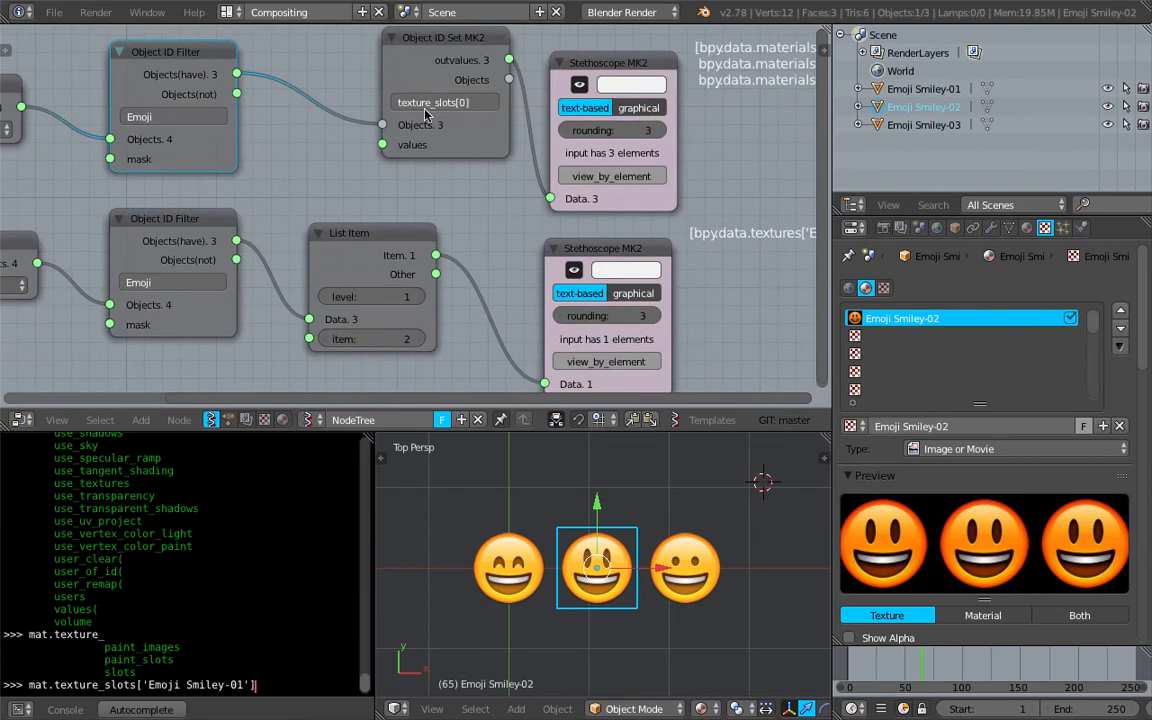
pyautogui.scroll(4, 410, 102)
pyautogui.scroll(-3, 476, 121)
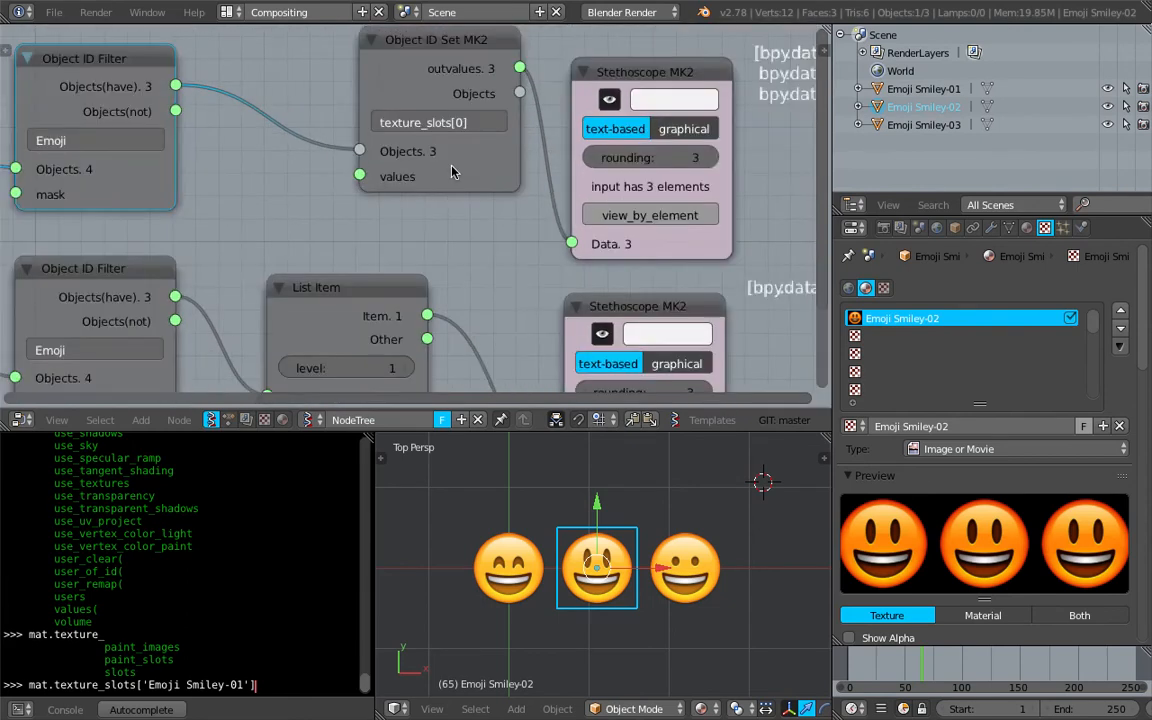
# - Try feeding the List Item's Item output into the values input of the texture_slots[0] Object ID Set MK2, and save the file
pyautogui.moveTo(446, 255); pyautogui.dragTo(392, 144)
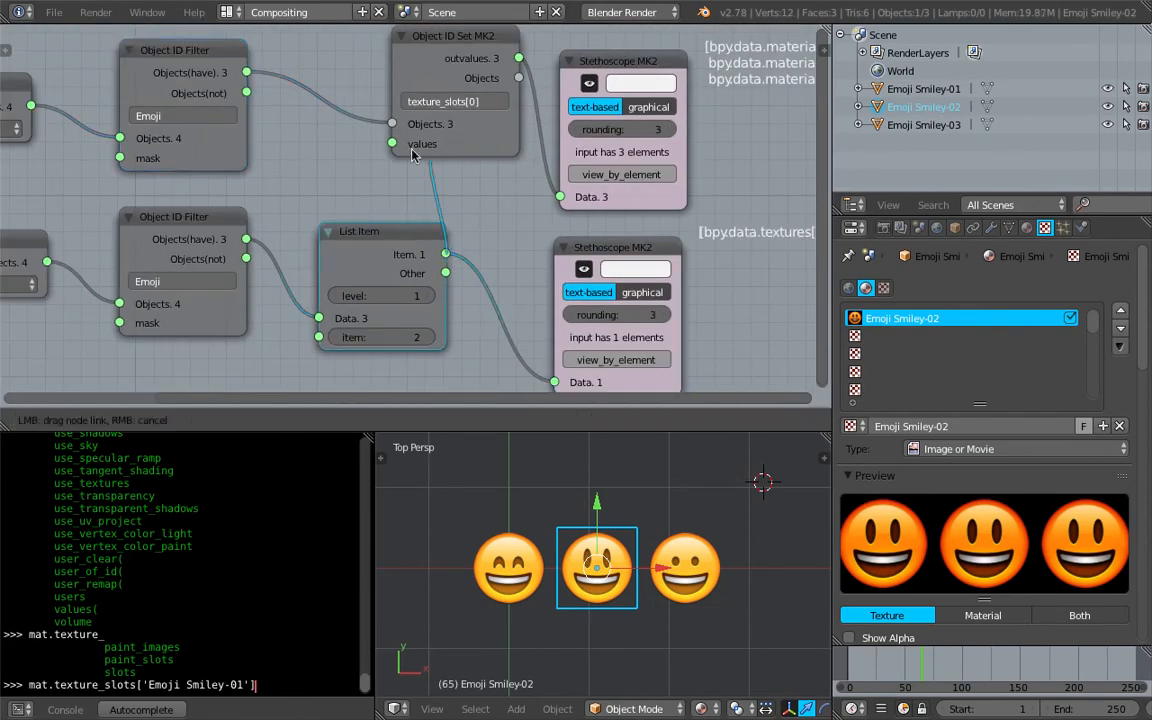
pyautogui.scroll(-2, 459, 237)
pyautogui.moveTo(478, 247); pyautogui.dragTo(429, 246, button='middle')
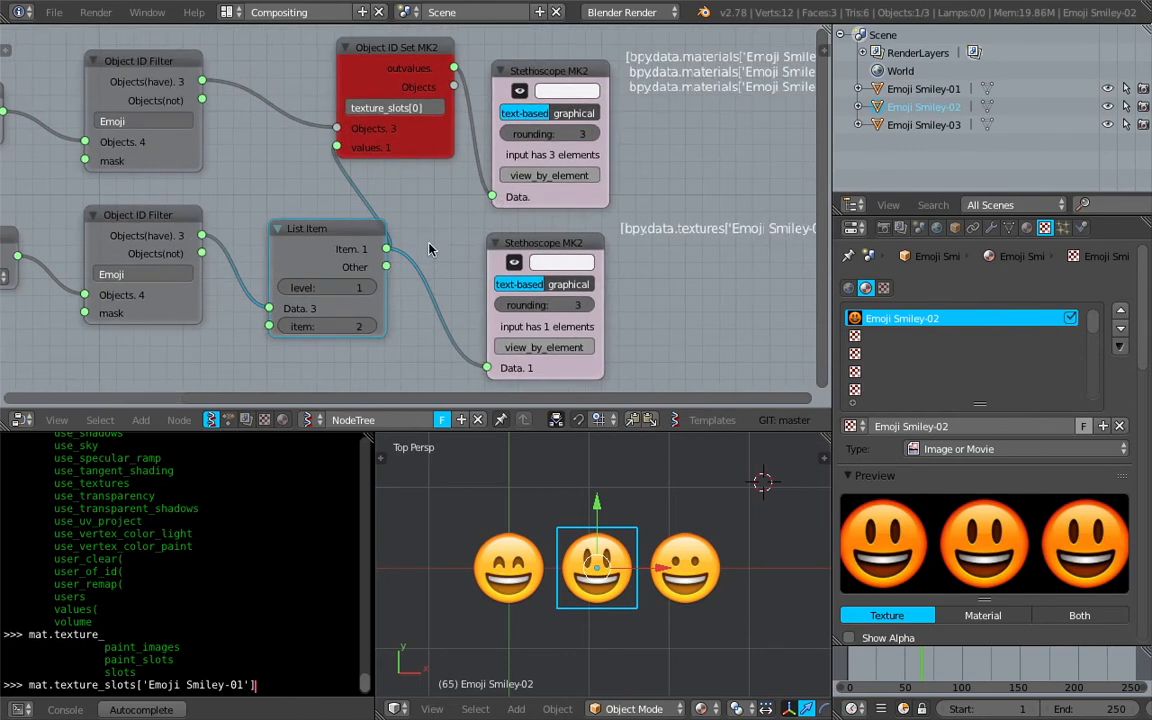
pyautogui.click(554, 73)
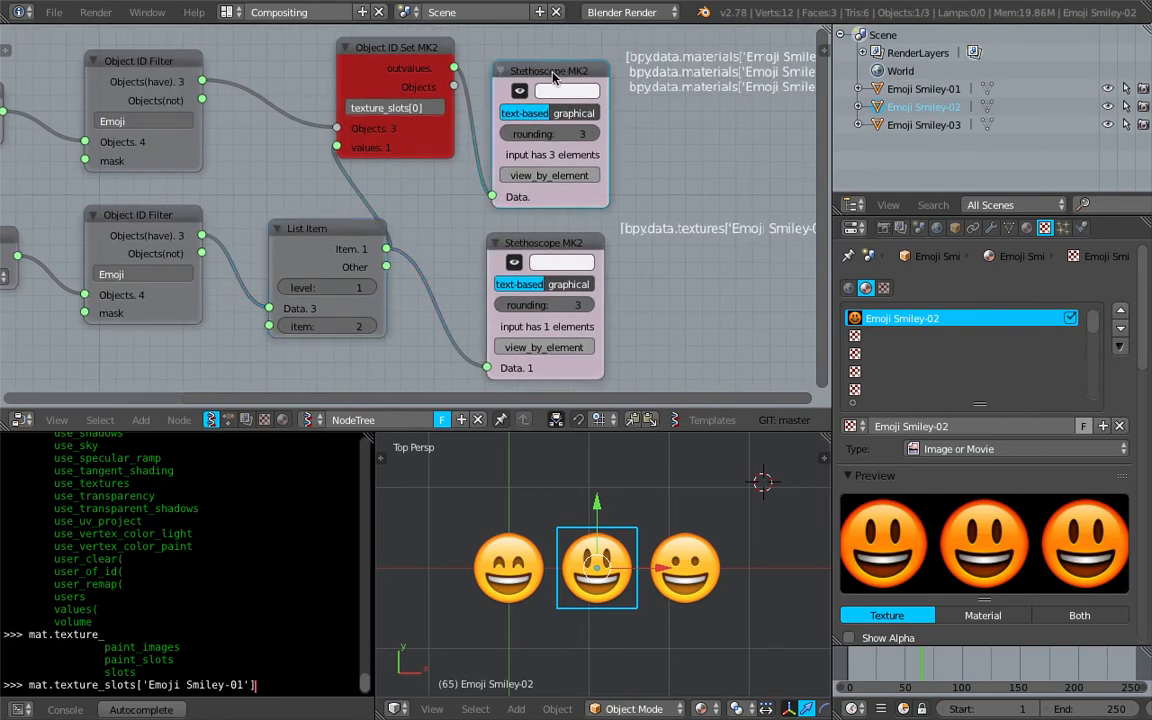
pyautogui.moveTo(545, 76); pyautogui.dragTo(398, 103, button='middle')
pyautogui.scroll(-1, 388, 107)
pyautogui.hotkey('ctrl', 's')
pyautogui.click(386, 107)
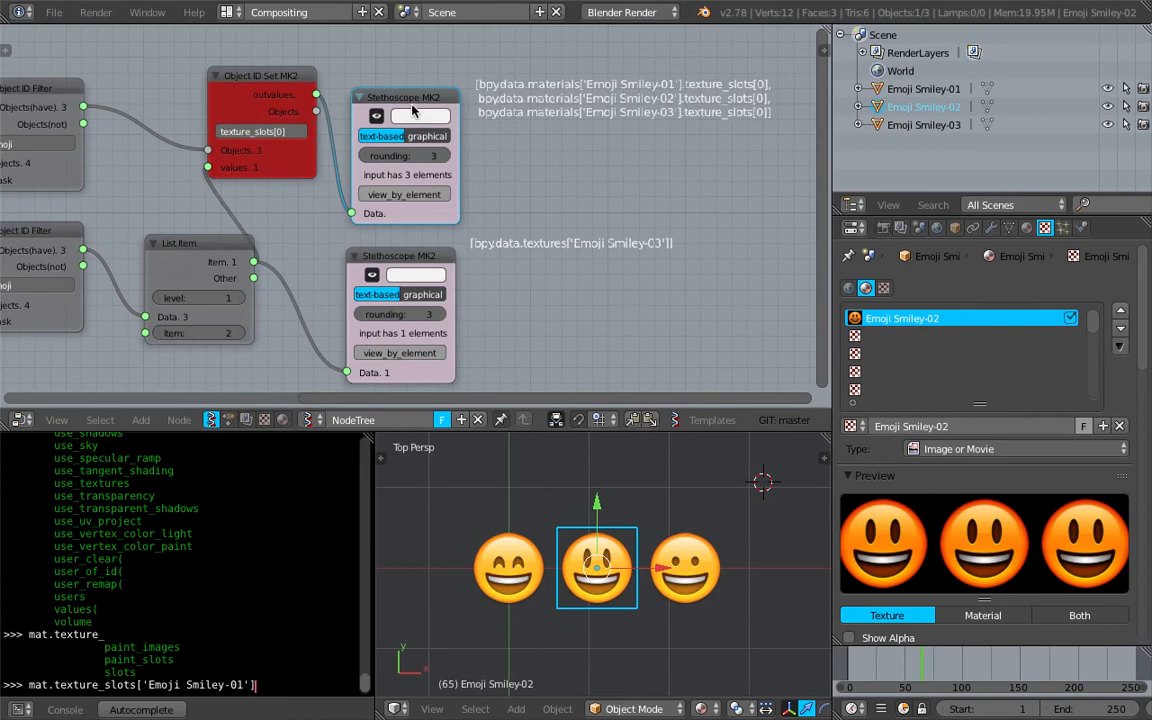
# - Try to evaluate mat.texture_slots[0] in the Python console, and break out of the unclosed multi-line entry with fds
pyautogui.moveTo(411, 108); pyautogui.dragTo(429, 90, button='middle')
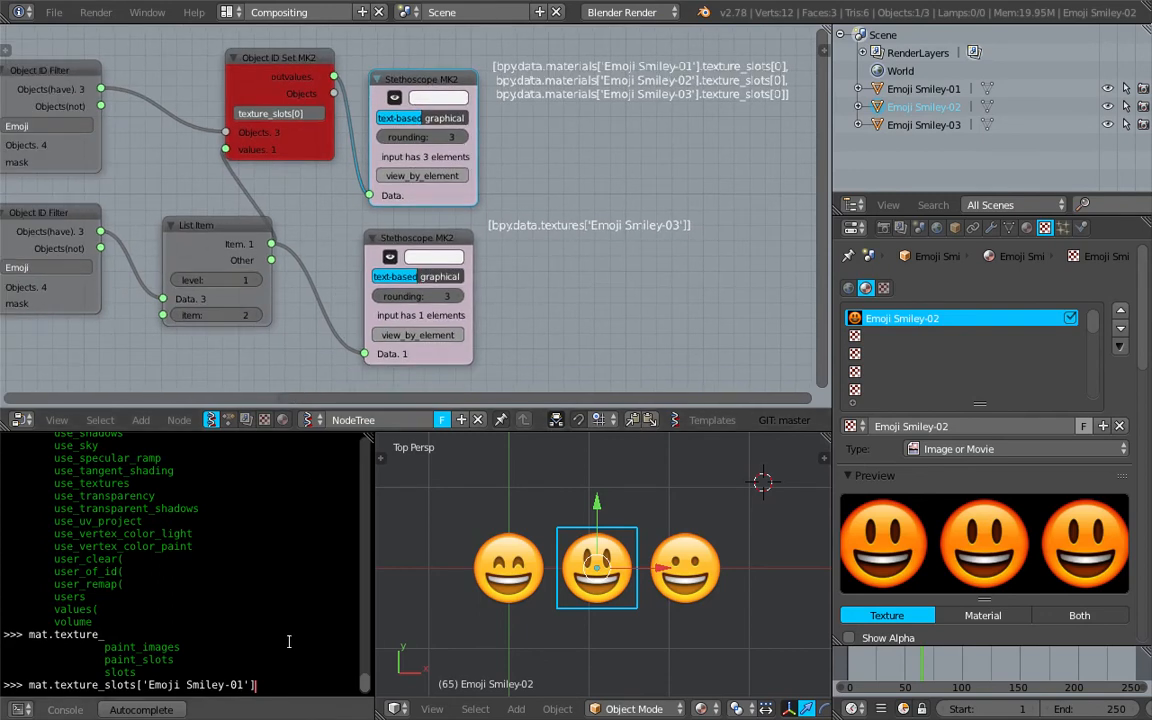
pyautogui.press('BackSpace')
pyautogui.press('BackSpace')
pyautogui.press('BackSpace')
pyautogui.press('BackSpace')
pyautogui.press('BackSpace')
pyautogui.press('BackSpace')
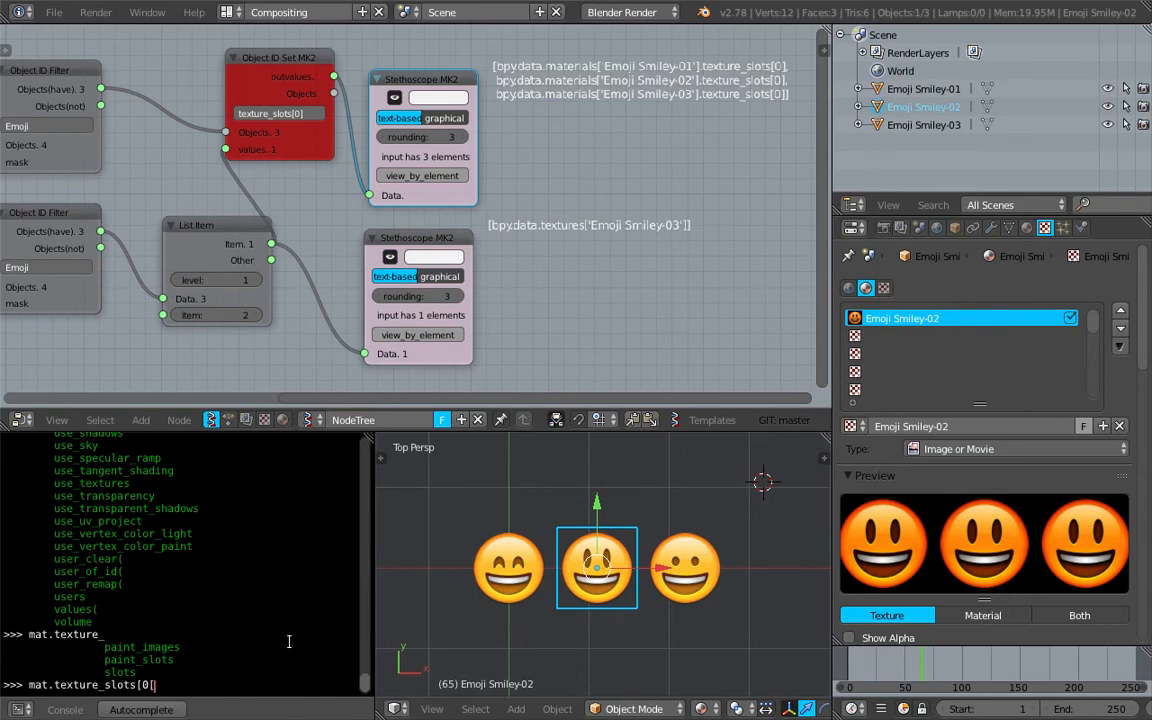
pyautogui.write('[')
pyautogui.press('Return')
pyautogui.press('Up')
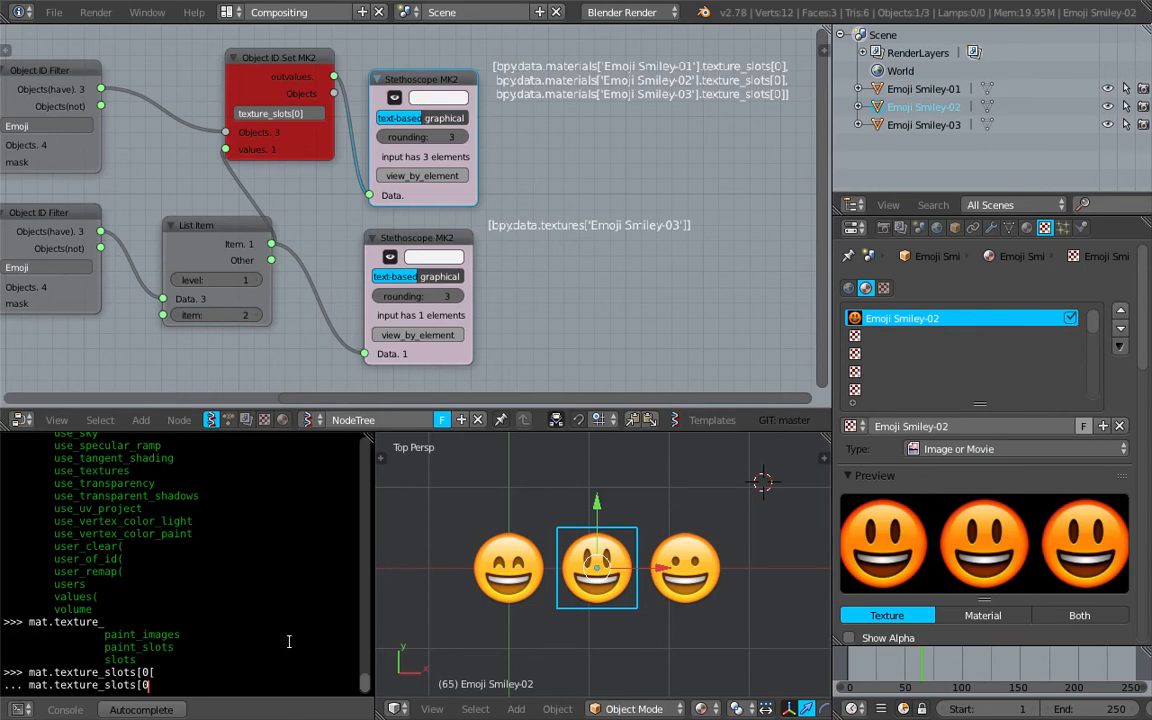
pyautogui.press('Return')
pyautogui.press('Return')
pyautogui.press('Return')
pyautogui.write('fds')
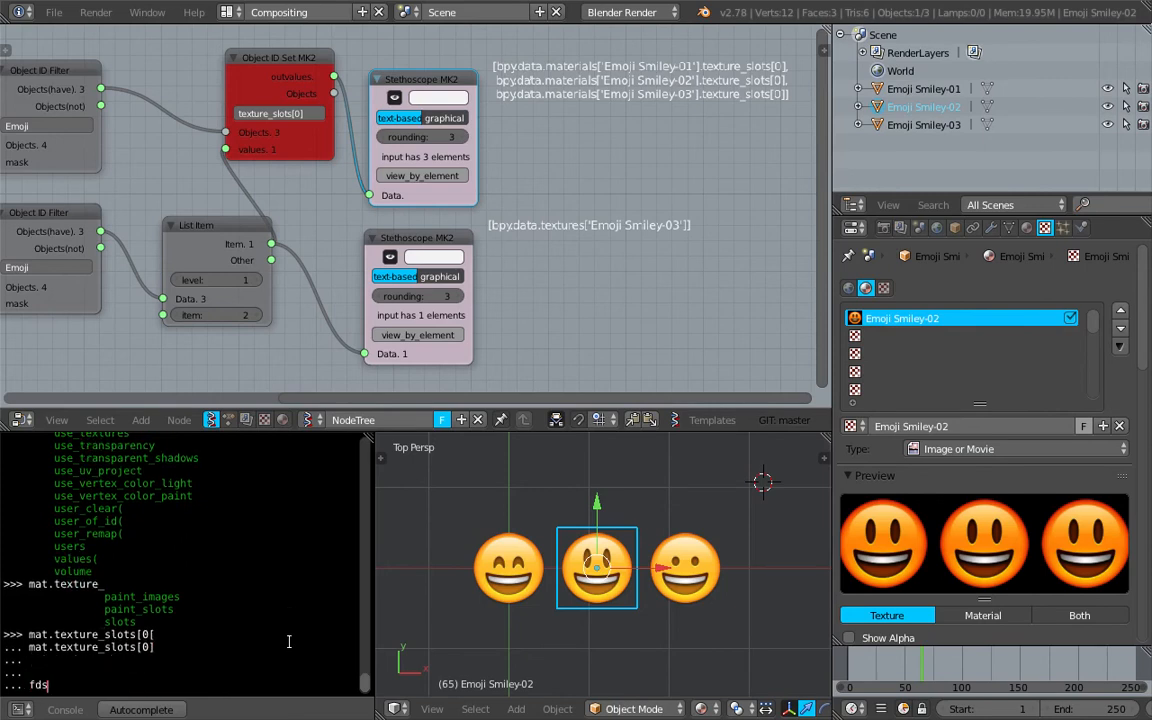
pyautogui.press('Return')
pyautogui.press('Return')
# - Evaluate mat.texture_slots[0] and mat.texture_slots[0].texture in the Python console, and save the file
pyautogui.press('Up')
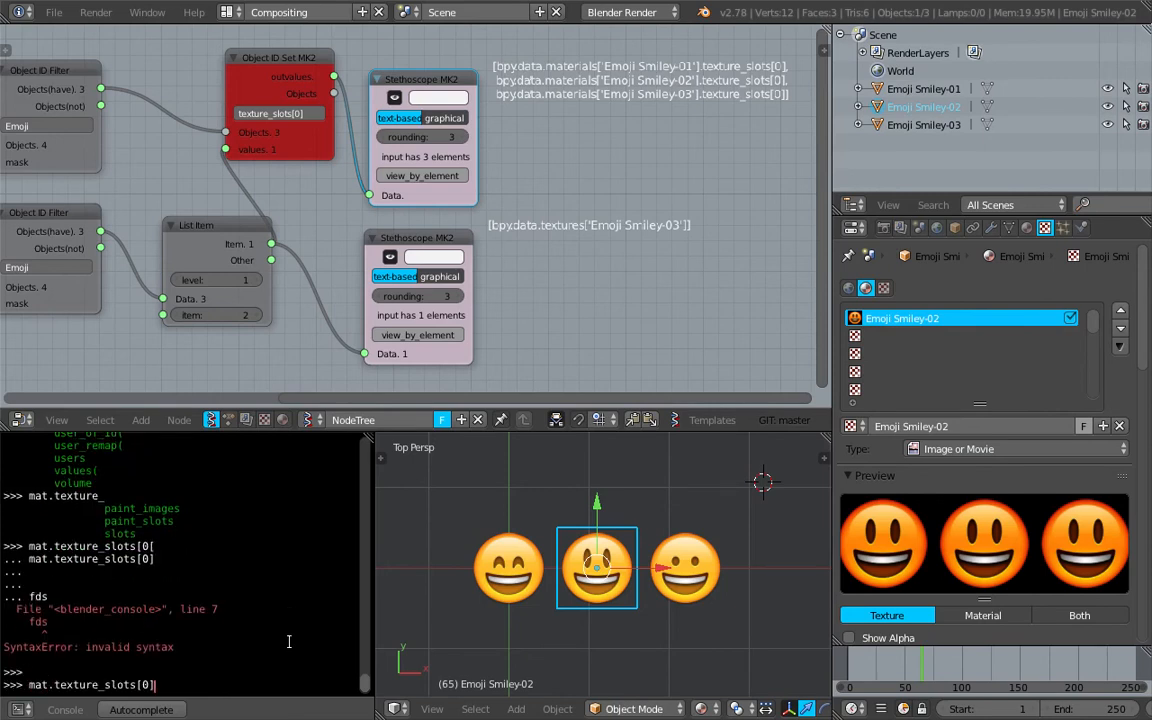
pyautogui.press('Return')
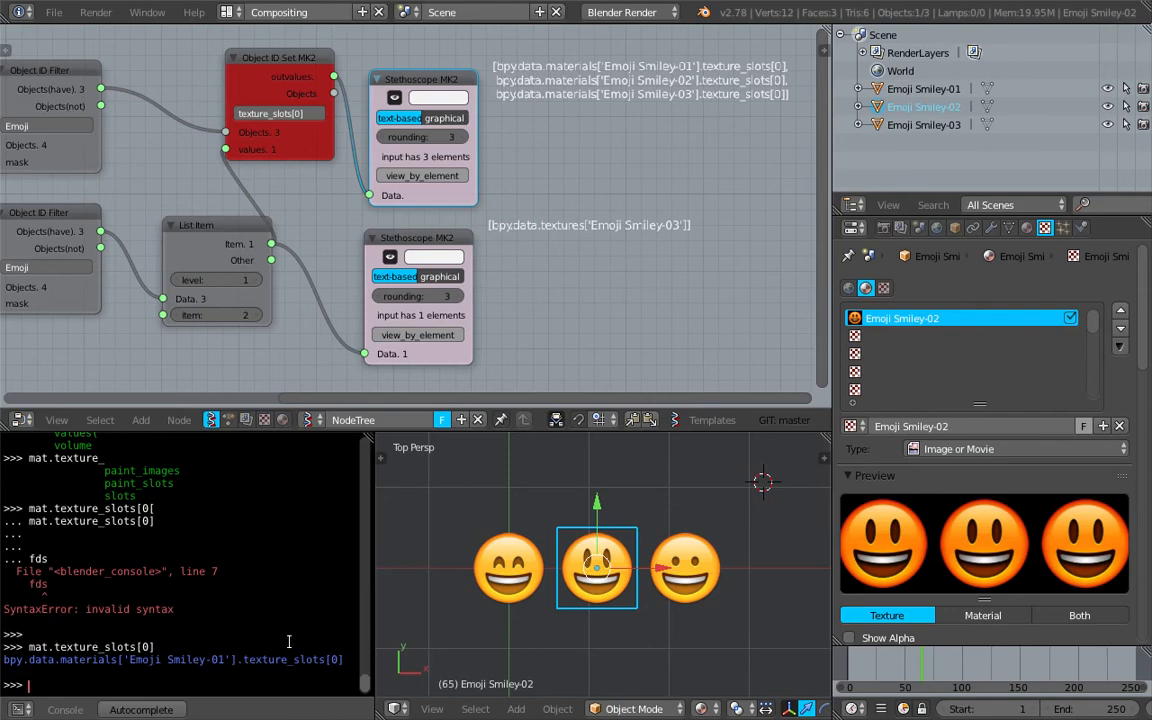
pyautogui.press('Up')
pyautogui.hotkey('ctrl', 'space')
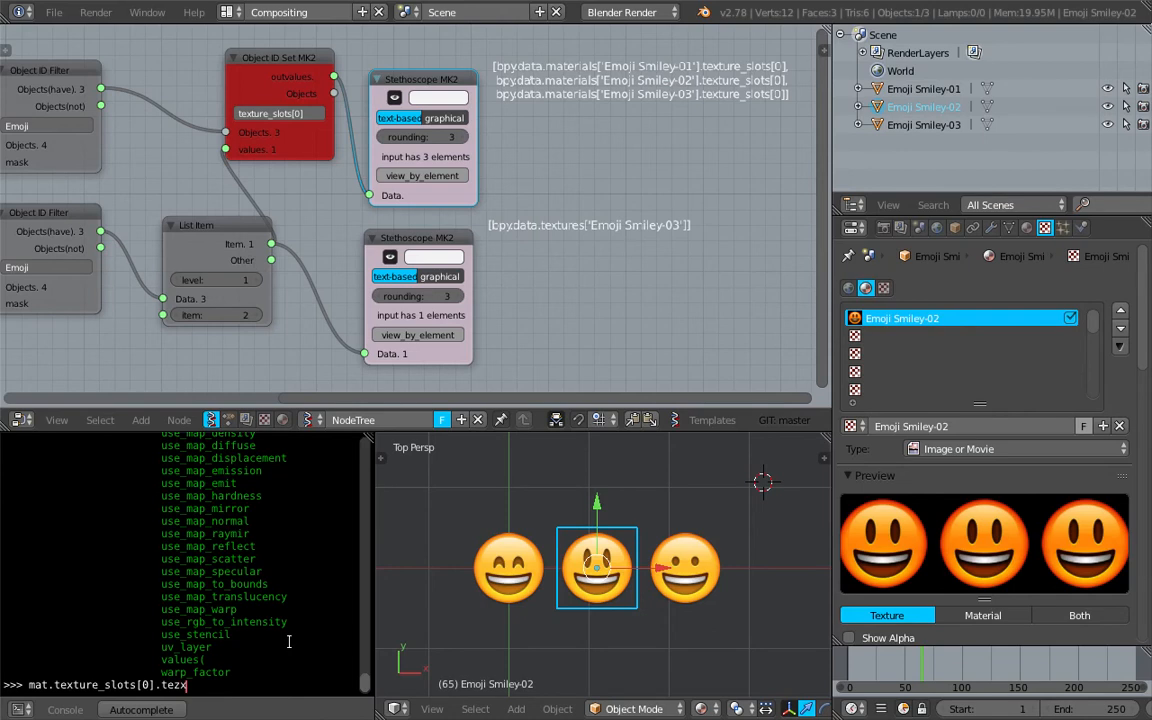
pyautogui.write('te')
pyautogui.hotkey('ctrl', 'space')
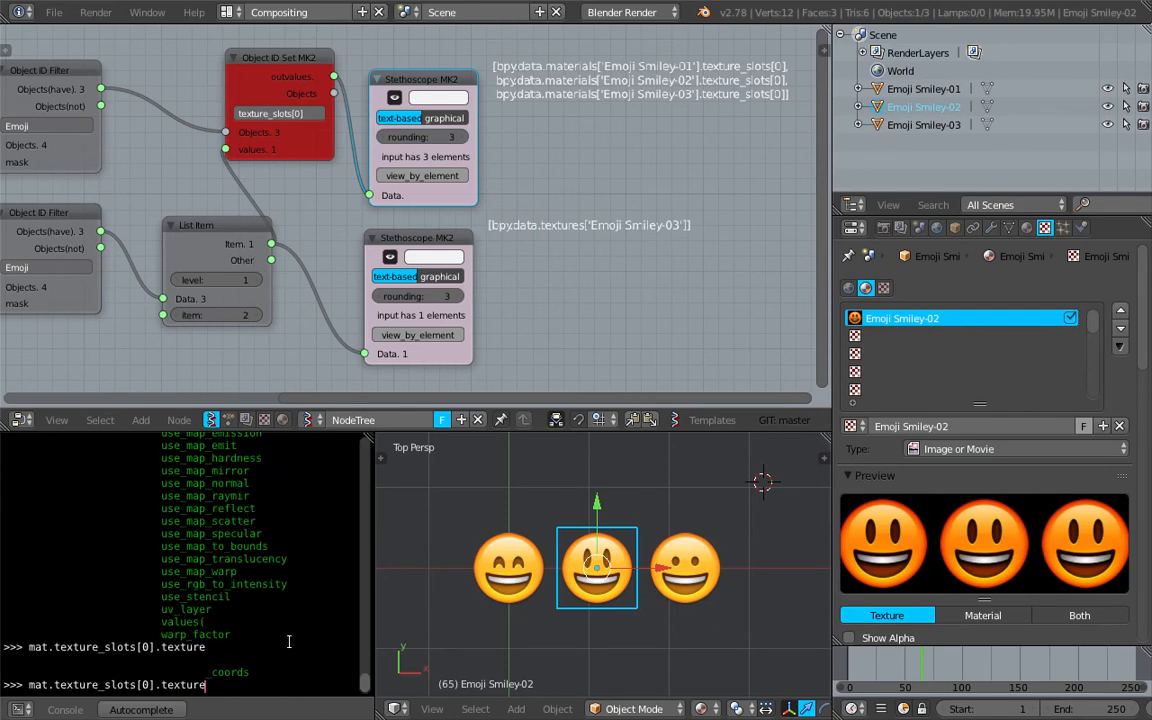
pyautogui.press('Return')
pyautogui.moveTo(585, 182); pyautogui.dragTo(589, 213, button='middle')
pyautogui.hotkey('ctrl', 's')
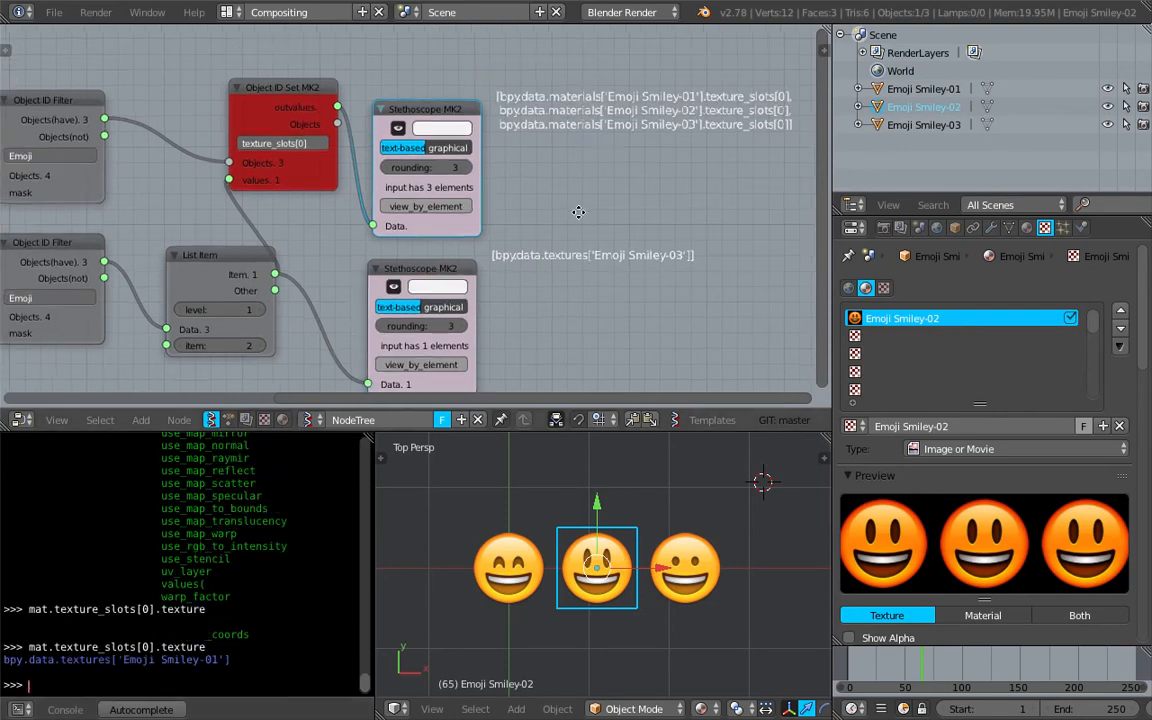
pyautogui.press('Return')
# - Insert a duplicate Object ID Set MK2 with the property texture between the texture_slots[0] node and its Stethoscope MK2, and save the file
pyautogui.moveTo(446, 114); pyautogui.dragTo(669, 119)
pyautogui.moveTo(305, 82); pyautogui.dragTo(325, 126, button='middle')
pyautogui.hotkey('shift', 'd')
pyautogui.click(430, 135)
pyautogui.click(495, 198)
pyautogui.write('texture')
pyautogui.press('Return')
pyautogui.hotkey('ctrl', 's')
pyautogui.press('Return')
pyautogui.moveTo(420, 284); pyautogui.dragTo(381, 278, button='middle')
pyautogui.moveTo(620, 175); pyautogui.dragTo(630, 139)
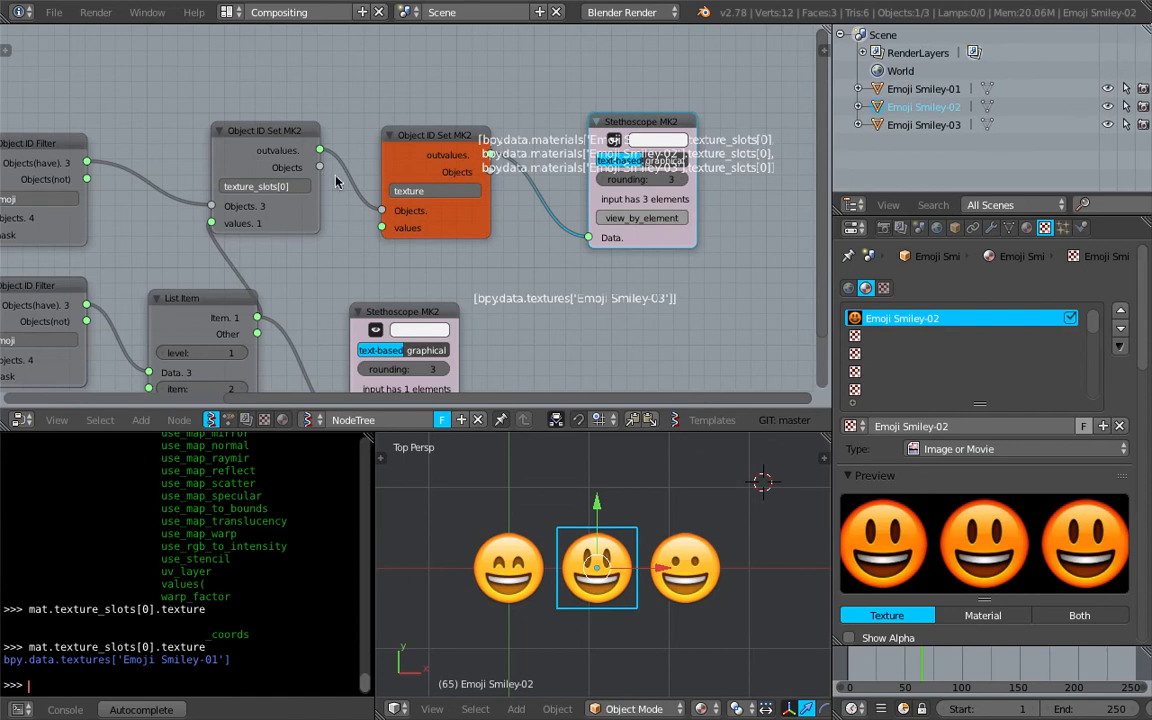
# - Reroute the List Item output from the texture_slots[0] node's values to the texture Object ID Set MK2's values, and save the file
pyautogui.moveTo(313, 256); pyautogui.dragTo(263, 237, button='middle')
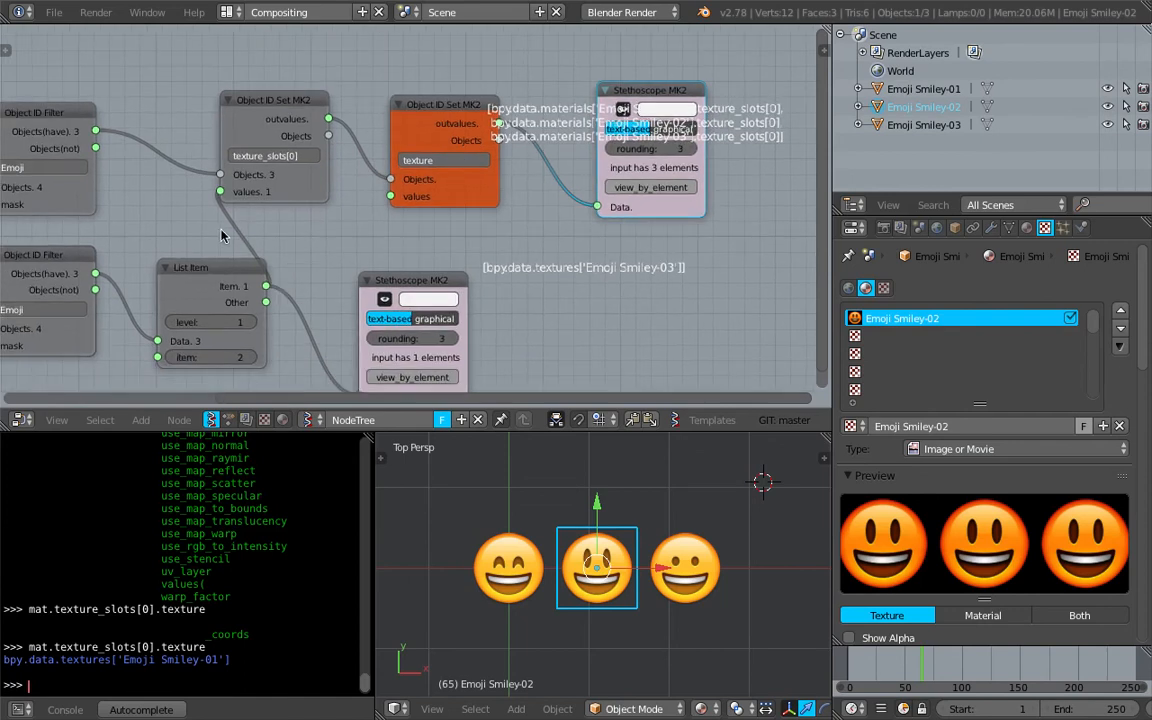
pyautogui.keyDown('ctrl'); pyautogui.moveTo(222, 236); pyautogui.dragTo(248, 236, button='right'); pyautogui.keyUp('ctrl')
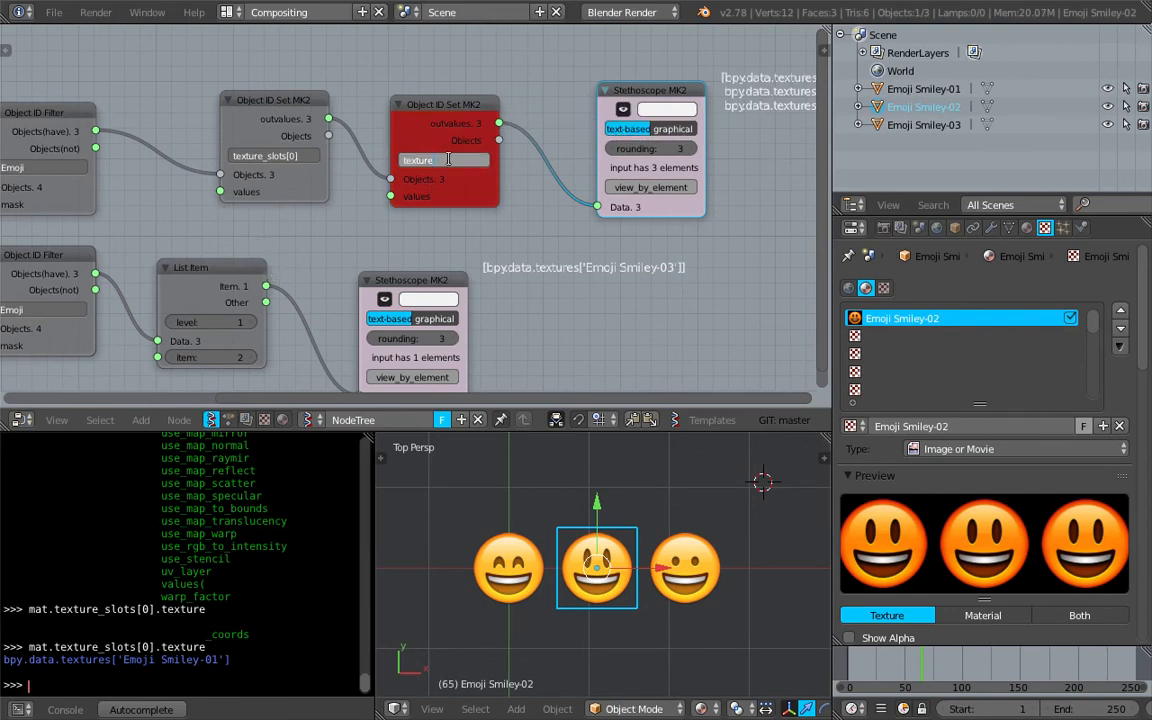
pyautogui.keyDown('ctrl'); pyautogui.moveTo(545, 124); pyautogui.dragTo(531, 169); pyautogui.keyUp('ctrl')
pyautogui.moveTo(391, 179)
pyautogui.mouseDown()
pyautogui.moveTo(374, 187)
pyautogui.moveTo(391, 179)
pyautogui.mouseUp()
pyautogui.moveTo(498, 122); pyautogui.dragTo(597, 206)
pyautogui.moveTo(532, 112); pyautogui.dragTo(532, 77, button='middle')
pyautogui.moveTo(248, 262); pyautogui.dragTo(368, 186)
pyautogui.hotkey('ctrl', 's')
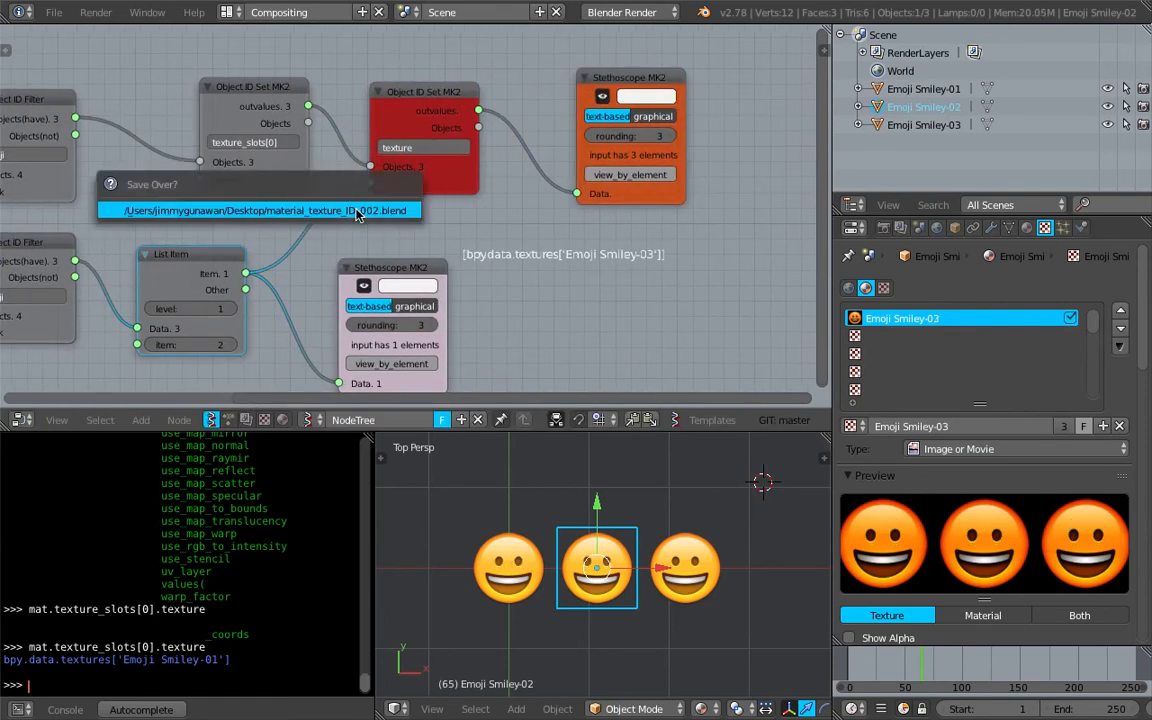
pyautogui.click(358, 211)
# - Disconnect the Stethoscope MK2 from the texture Object ID Set MK2 and set the List Item's item index to 0
pyautogui.scroll(-1, 410, 206)
pyautogui.click(390, 192)
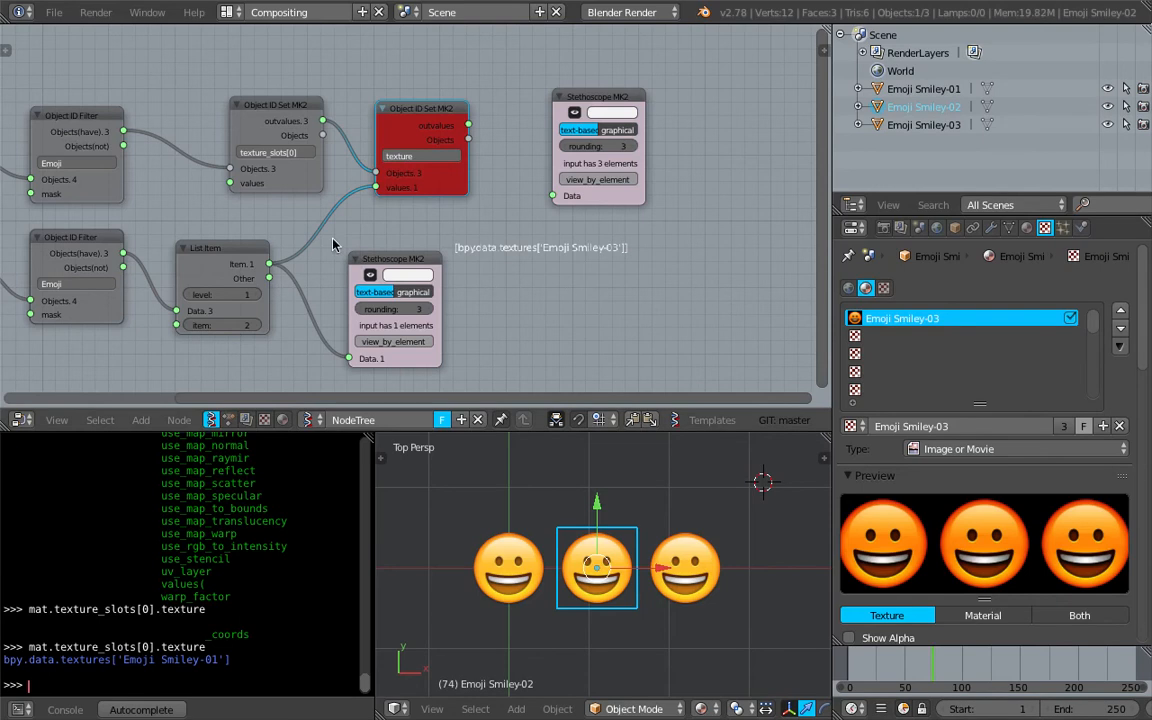
pyautogui.scroll(2, 363, 270)
pyautogui.scroll(3, 365, 262)
pyautogui.scroll(-2, 412, 210)
pyautogui.moveTo(402, 259); pyautogui.dragTo(495, 138, button='middle')
pyautogui.scroll(-2, 495, 138)
pyautogui.click(223, 303)
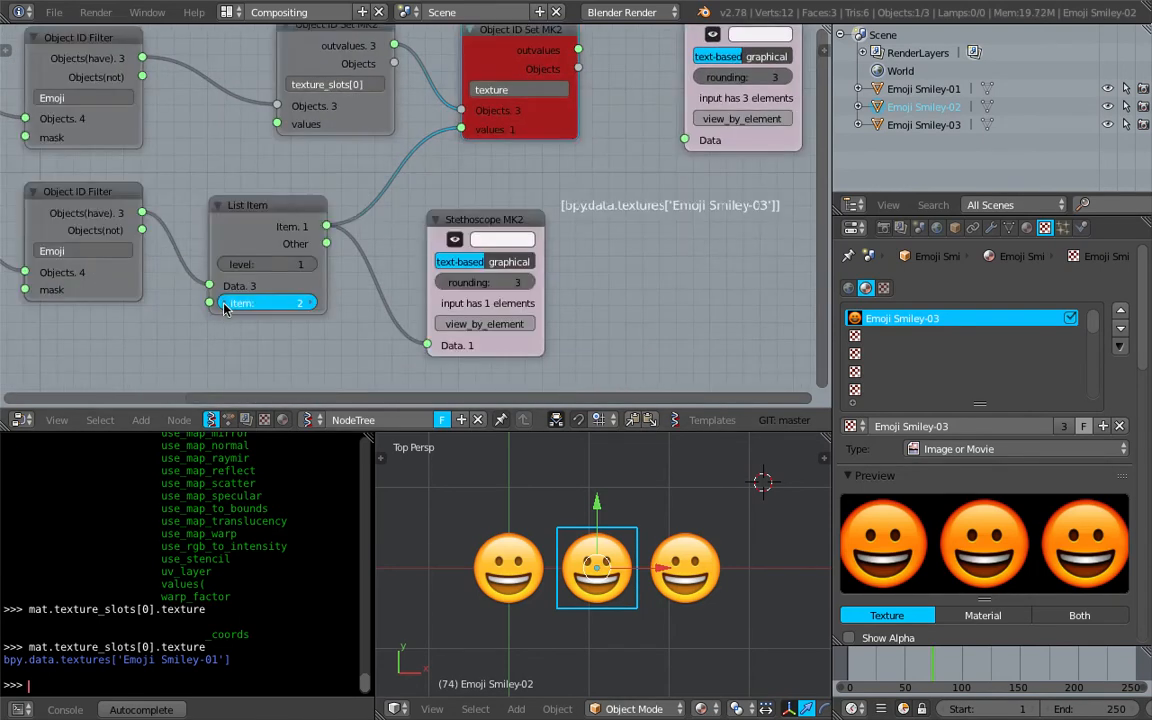
pyautogui.click(223, 305)
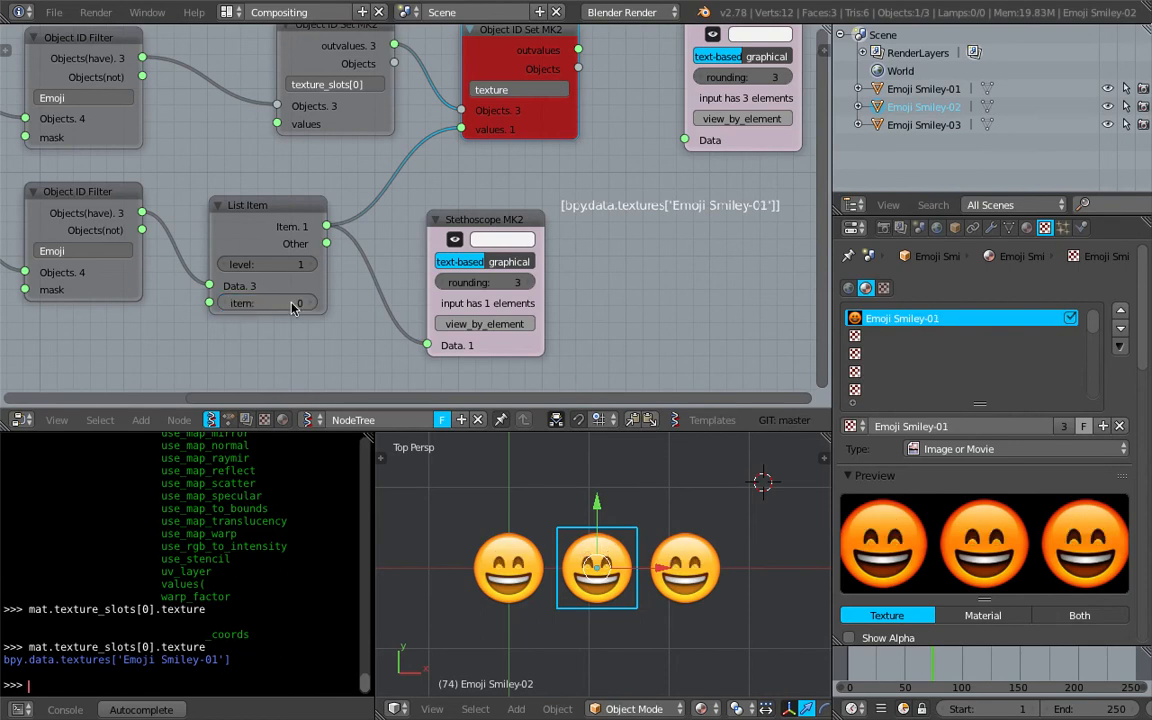
# - Deselect all objects in the 3D view and save the file
pyautogui.moveTo(350, 290); pyautogui.dragTo(550, 307, button='middle')
pyautogui.hotkey('ctrl', 's')
pyautogui.click(552, 307)
pyautogui.scroll(-3, 552, 305)
pyautogui.moveTo(564, 250); pyautogui.dragTo(535, 252, button='middle')
pyautogui.click(588, 231)
pyautogui.moveTo(618, 203); pyautogui.dragTo(517, 194, button='middle')
pyautogui.click(639, 510)
pyautogui.press('a')
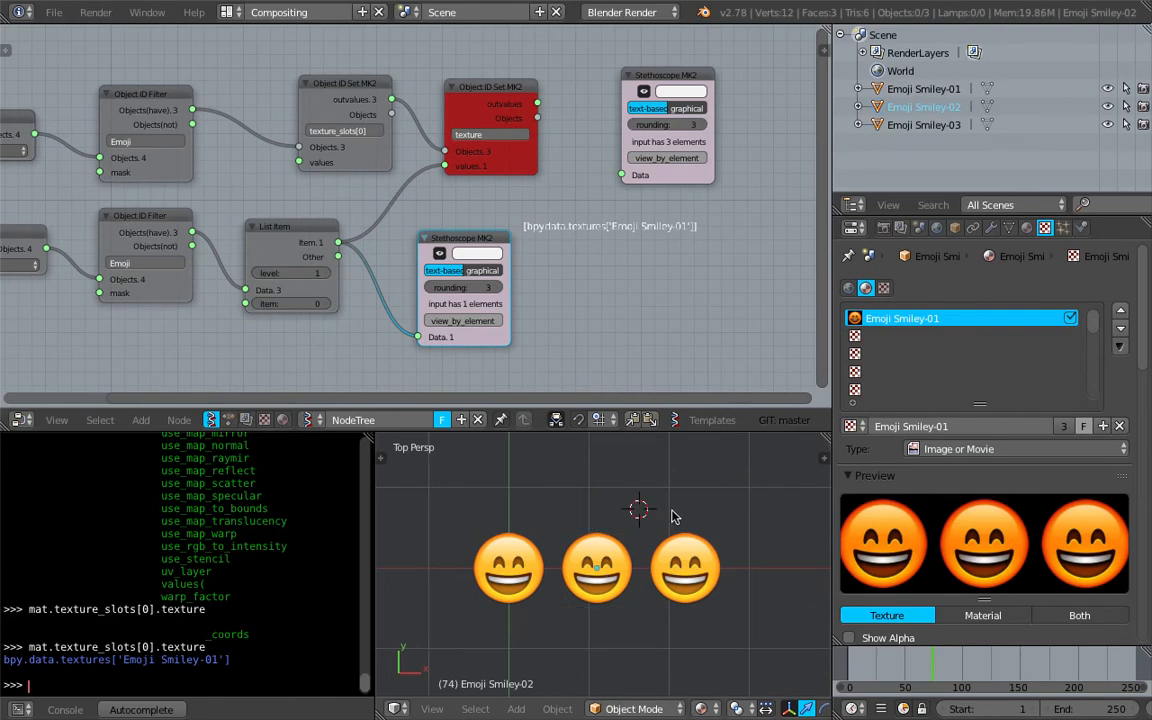
pyautogui.hotkey('ctrl', 's')
pyautogui.moveTo(571, 257); pyautogui.dragTo(629, 275, button='middle')
pyautogui.click(558, 239)
# - Space out the materials row by repositioning its Object ID Selector, Object ID Filter and texture_slots[0] Object ID Set MK2
pyautogui.scroll(2, 676, 264)
pyautogui.scroll(-2, 629, 275)
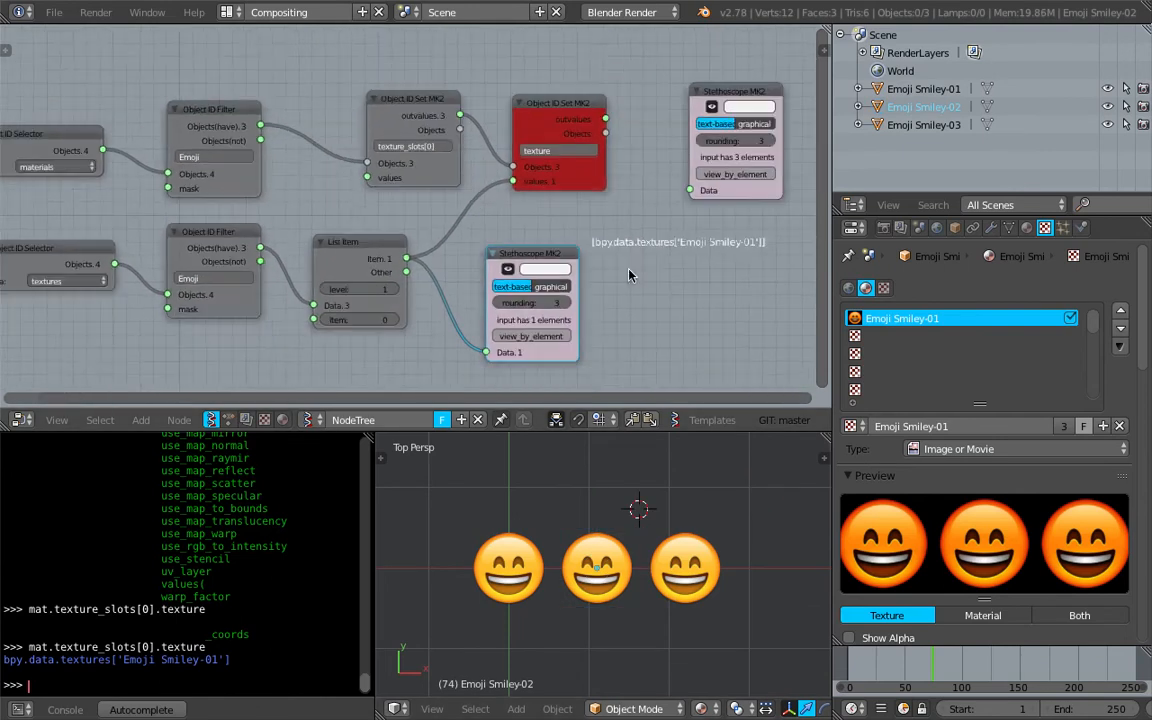
pyautogui.press('Home')
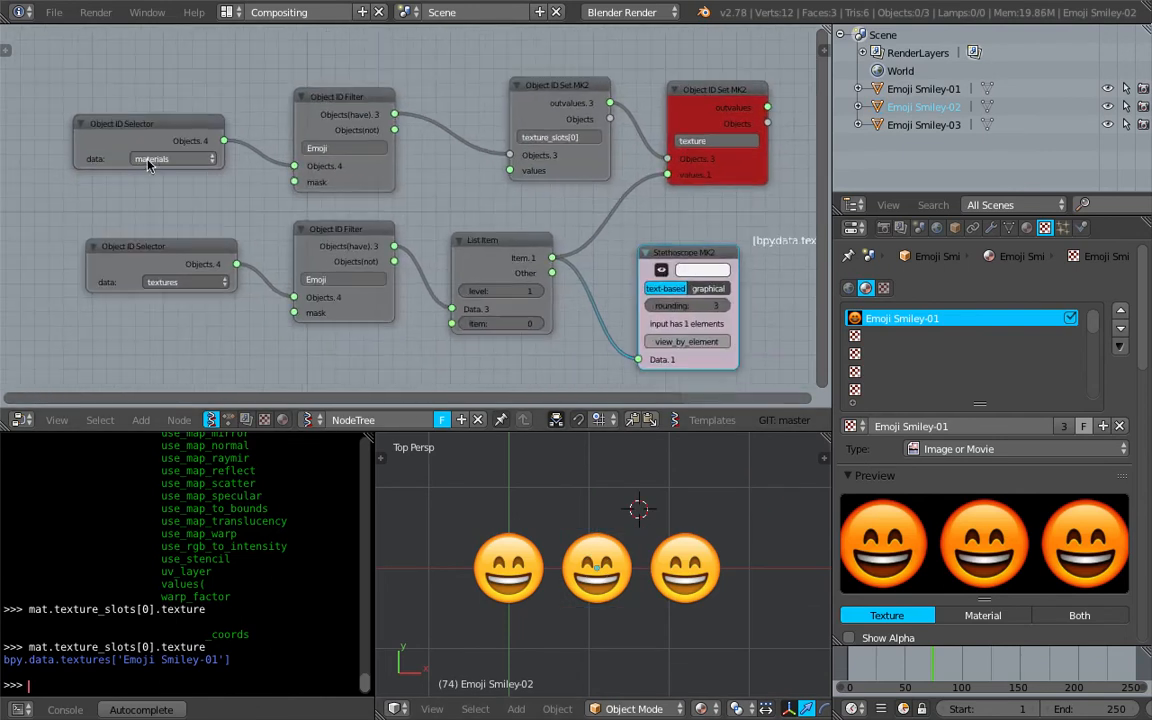
pyautogui.moveTo(138, 123)
pyautogui.mouseDown()
pyautogui.moveTo(154, 112)
pyautogui.moveTo(201, 130)
pyautogui.moveTo(144, 124)
pyautogui.mouseUp()
pyautogui.moveTo(350, 99); pyautogui.dragTo(324, 94)
pyautogui.moveTo(537, 93); pyautogui.dragTo(476, 93)
pyautogui.scroll(3, 430, 125)
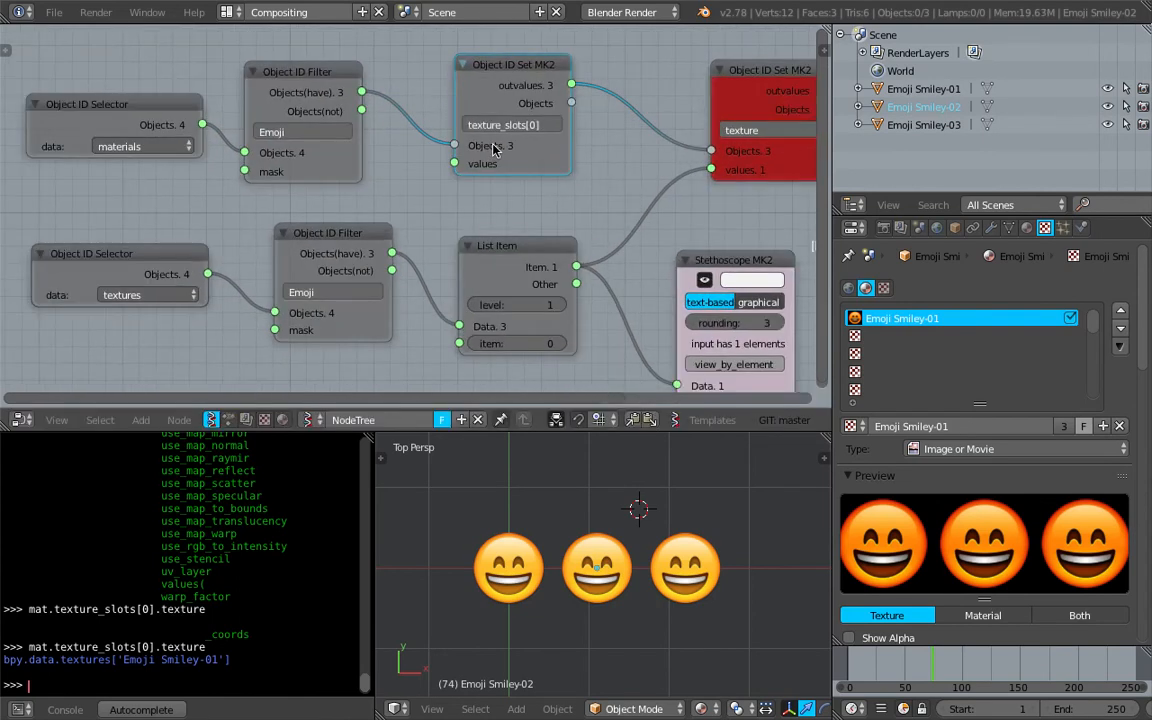
pyautogui.scroll(-1, 512, 144)
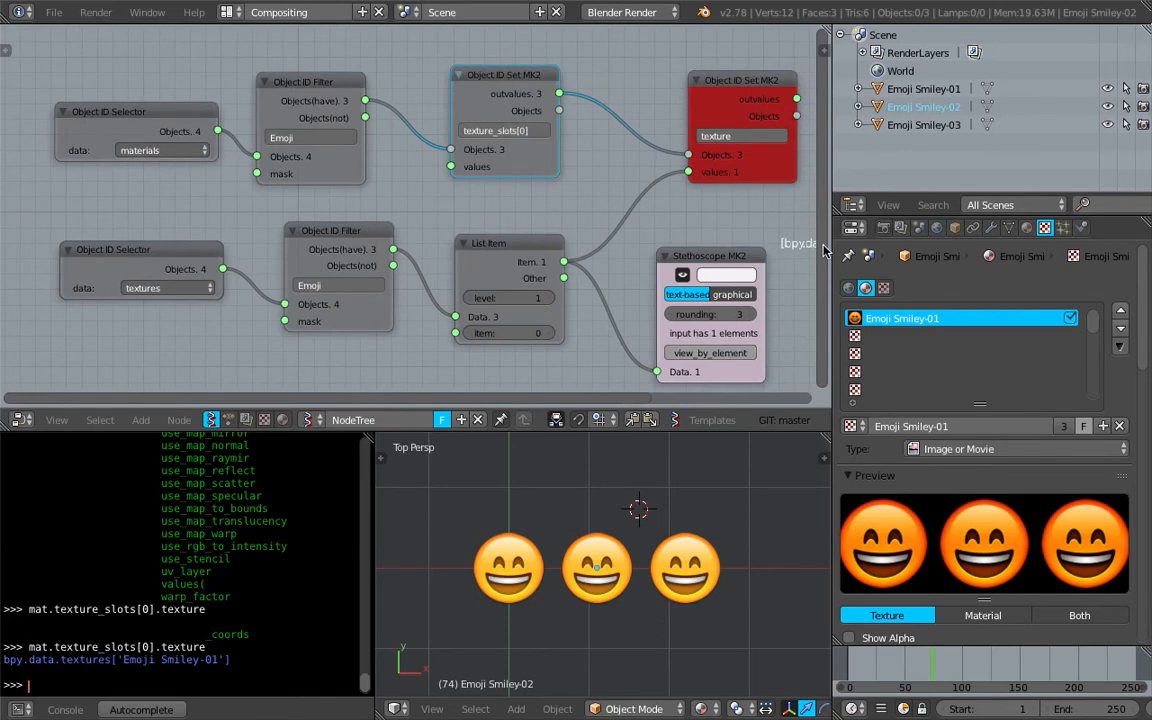
# - Check the material's empty second texture slot against its first slot, and review the texture Object ID Set MK2 and its inputs
pyautogui.click(893, 331)
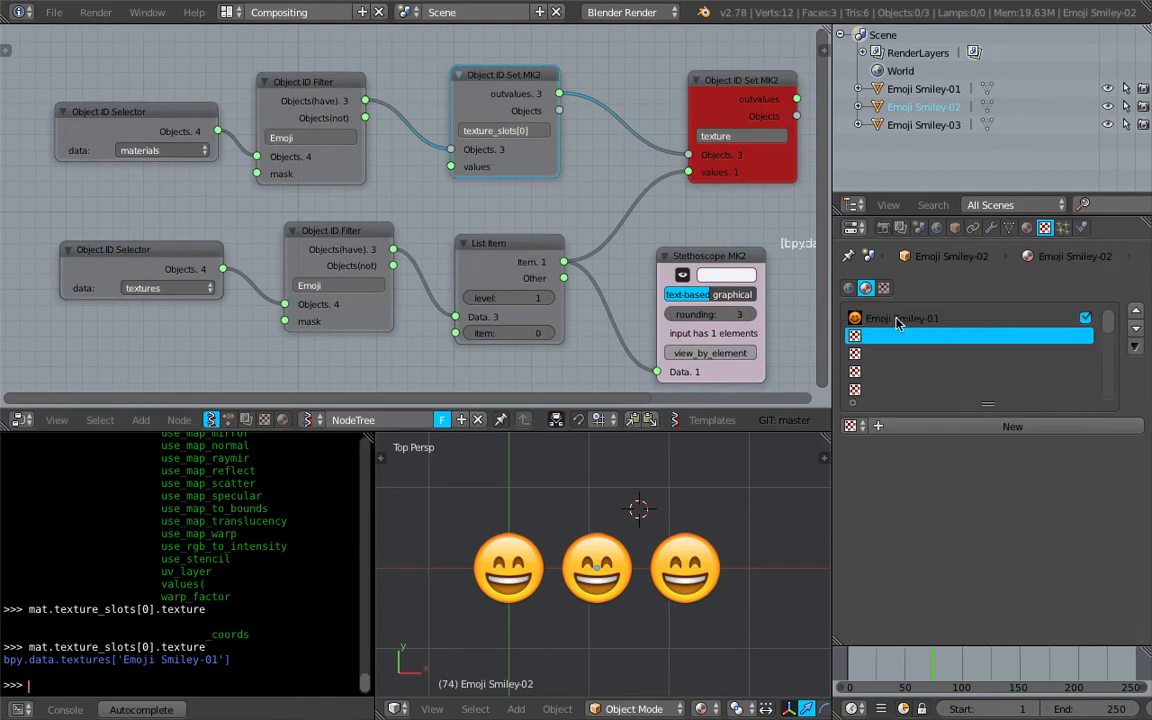
pyautogui.click(900, 319)
pyautogui.moveTo(433, 133); pyautogui.dragTo(413, 130, button='middle')
pyautogui.moveTo(652, 130); pyautogui.dragTo(585, 127, button='middle')
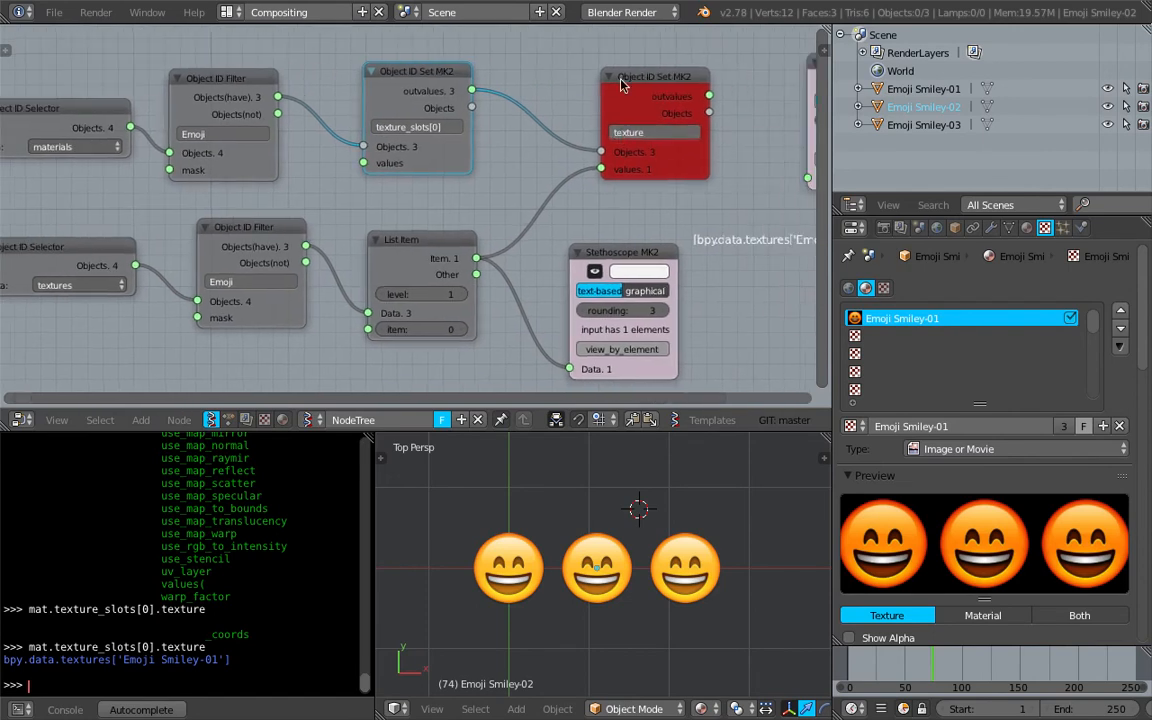
pyautogui.click(592, 88)
pyautogui.moveTo(177, 285); pyautogui.dragTo(239, 274, button='middle')
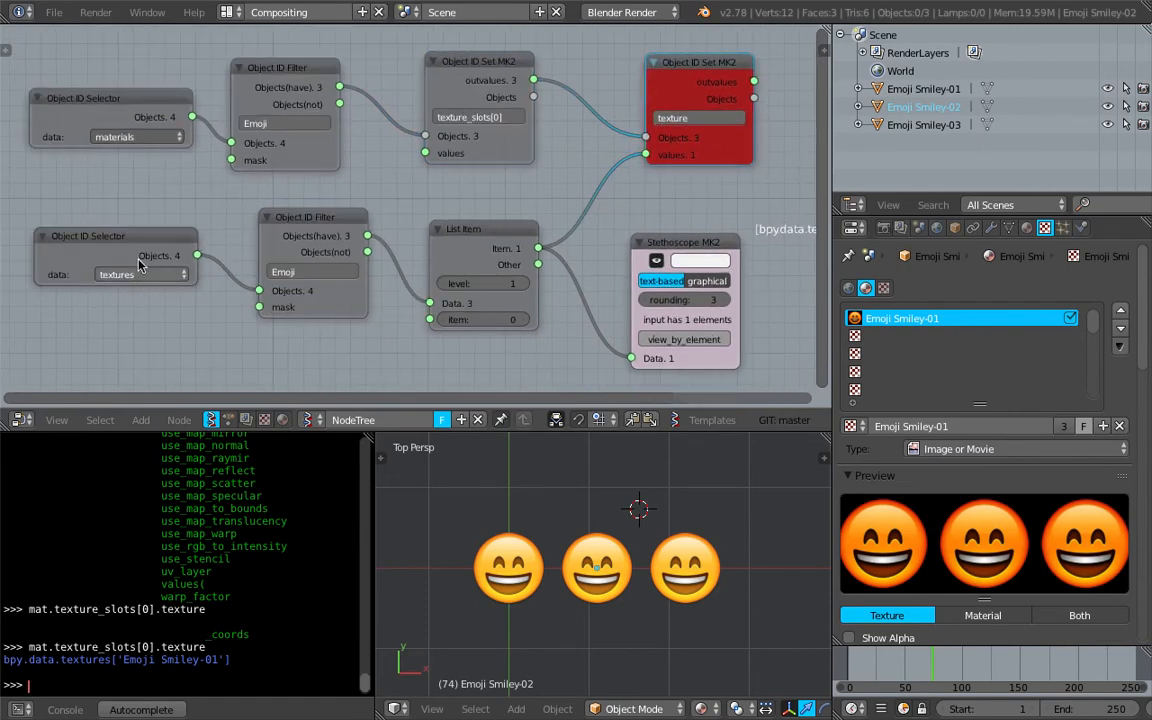
# - Nudge the textures Object ID Selector slightly and set the List Item's item index to 2
pyautogui.moveTo(112, 238); pyautogui.dragTo(122, 241)
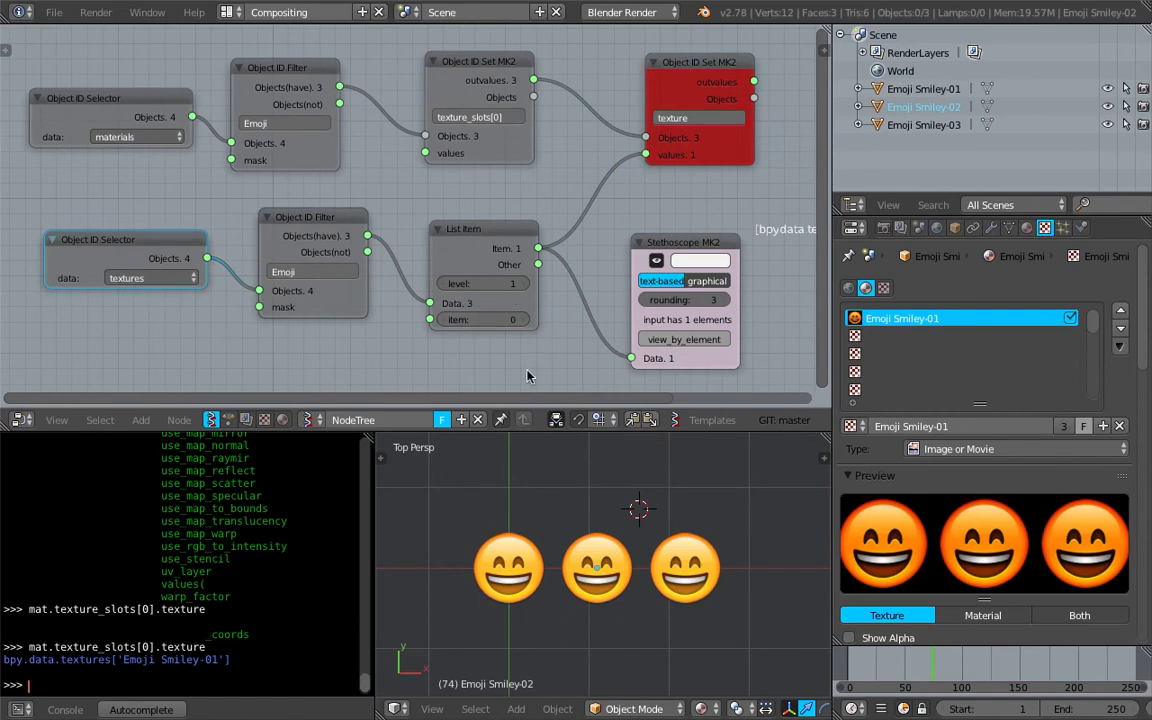
pyautogui.click(525, 323)
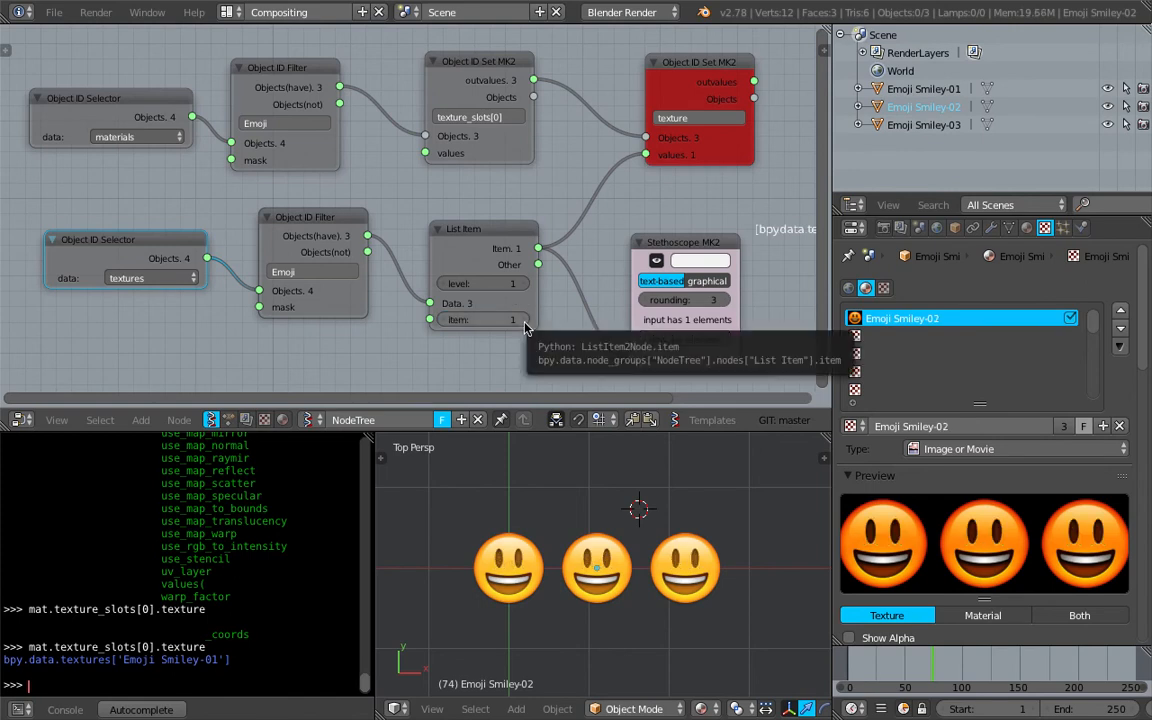
pyautogui.click(524, 321)
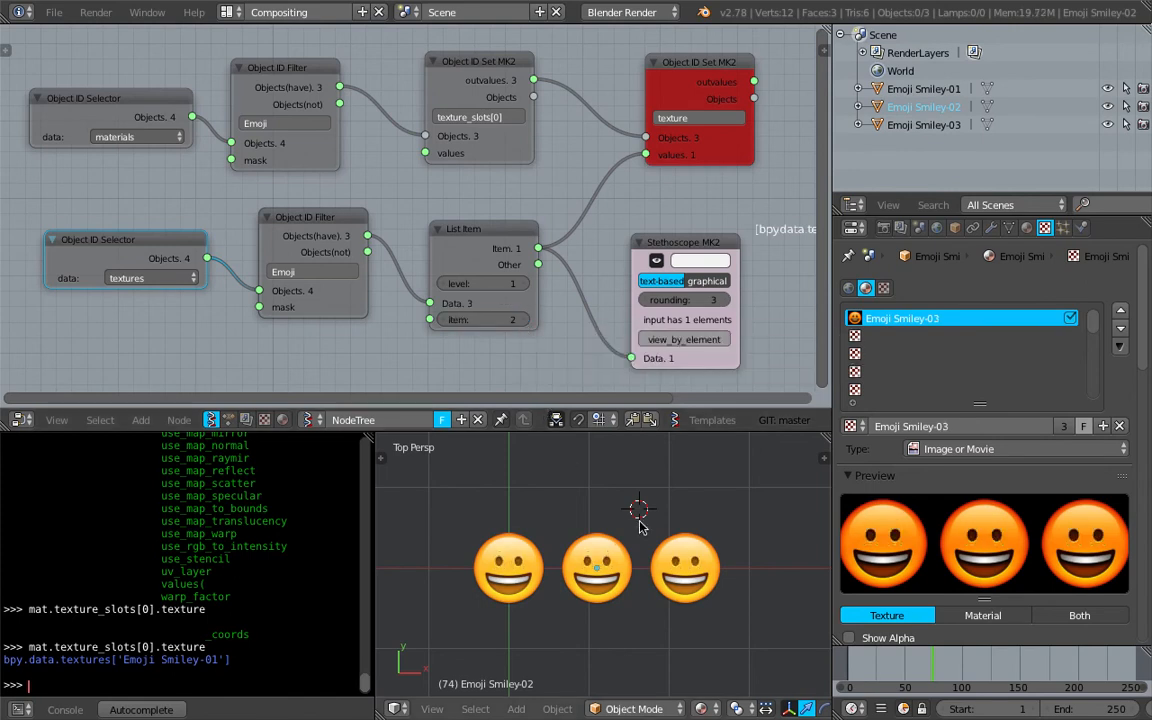
# - Add a Random Num Gen node below the textures filter with a size of 3, and save the file
pyautogui.moveTo(361, 325); pyautogui.dragTo(371, 207, button='middle')
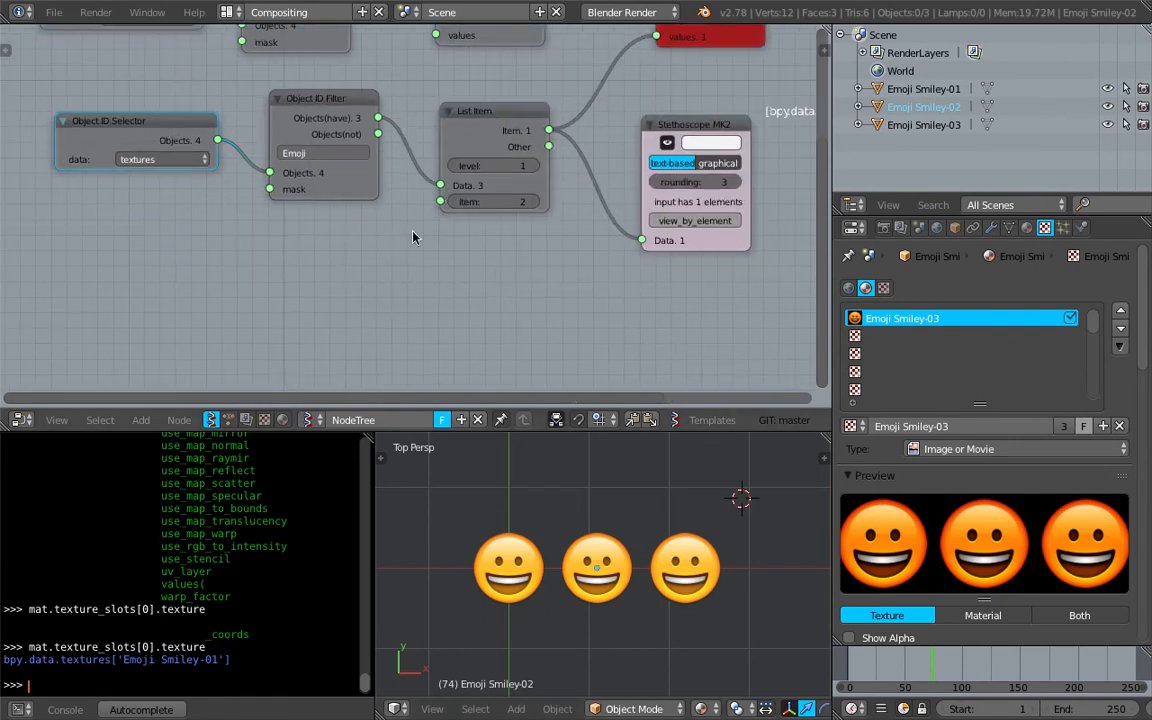
pyautogui.hotkey('shift', 'a')
pyautogui.click(381, 256)
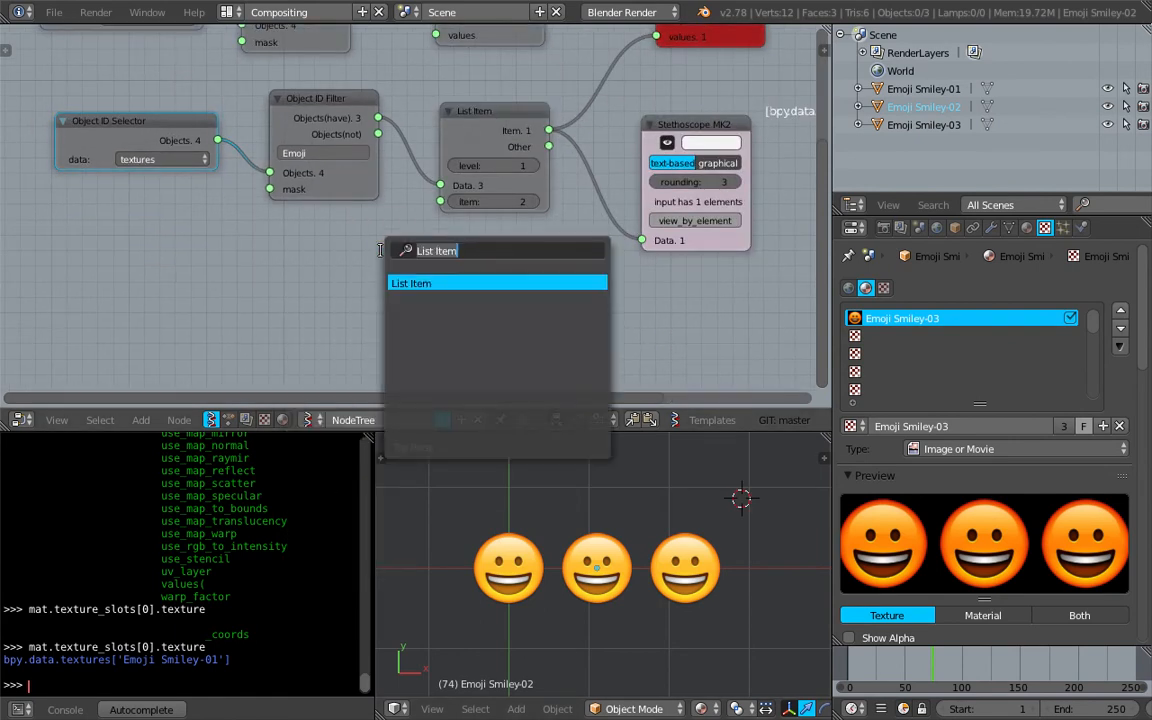
pyautogui.write('random n')
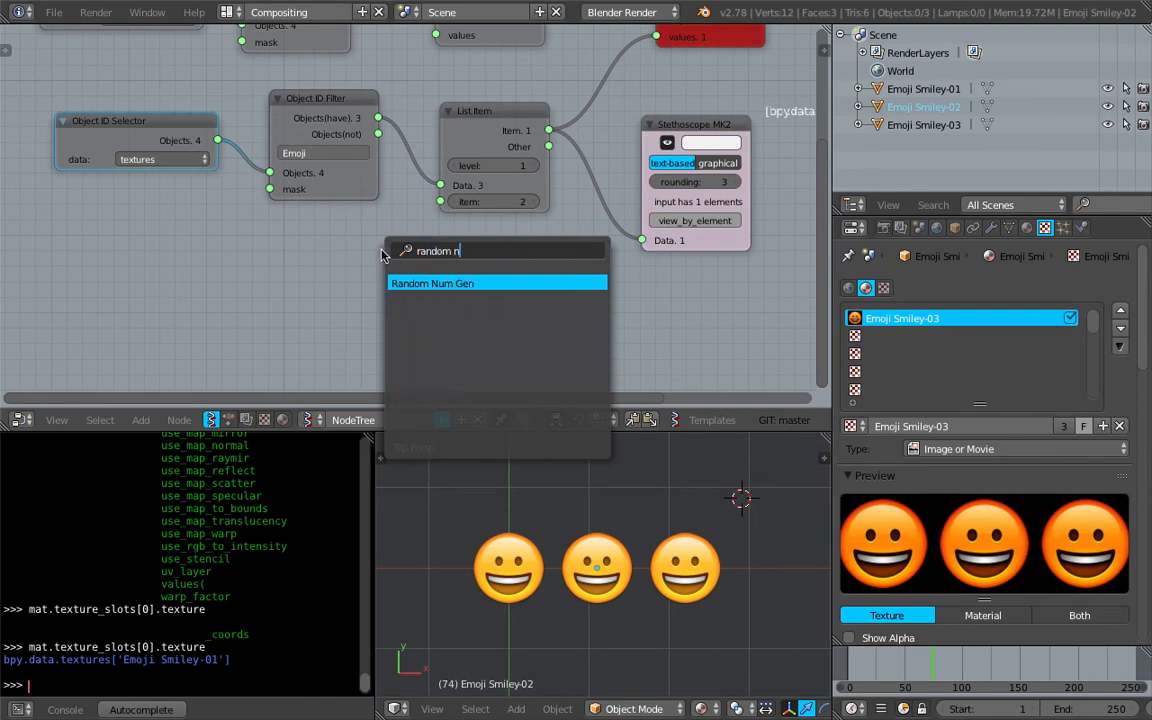
pyautogui.press('Return')
pyautogui.click(323, 309)
pyautogui.write('3')
pyautogui.press('Return')
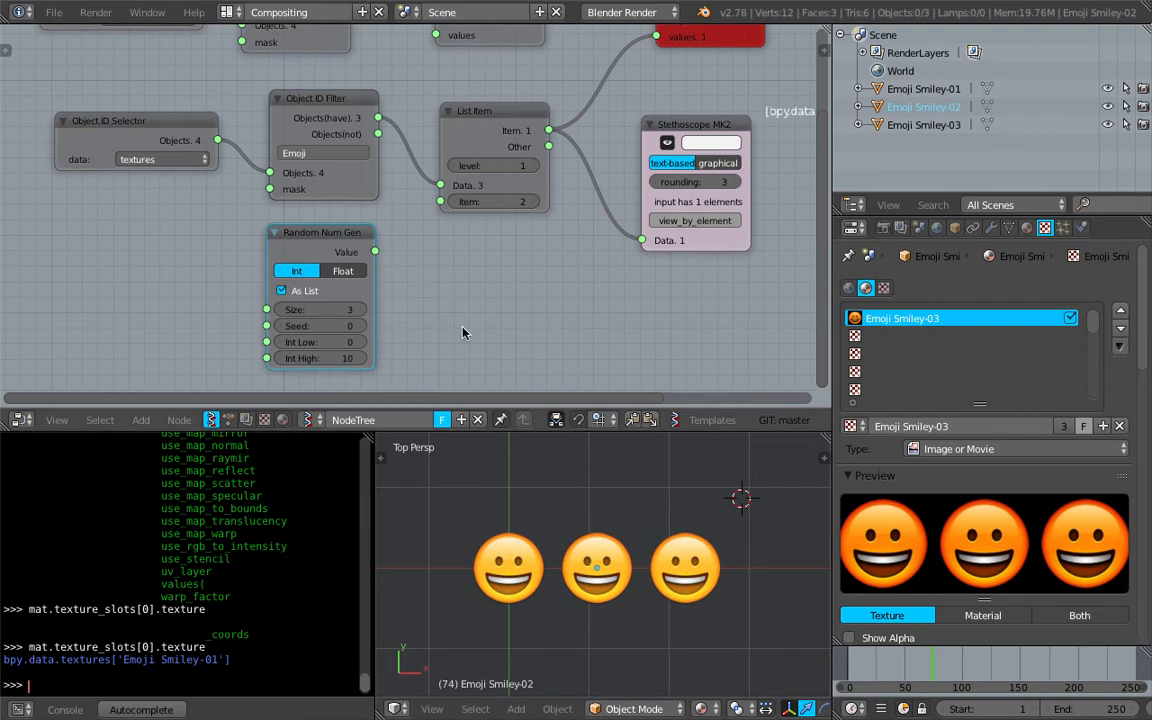
pyautogui.moveTo(403, 288); pyautogui.dragTo(401, 276, button='middle')
pyautogui.hotkey('ctrl', 's')
pyautogui.click(401, 278)
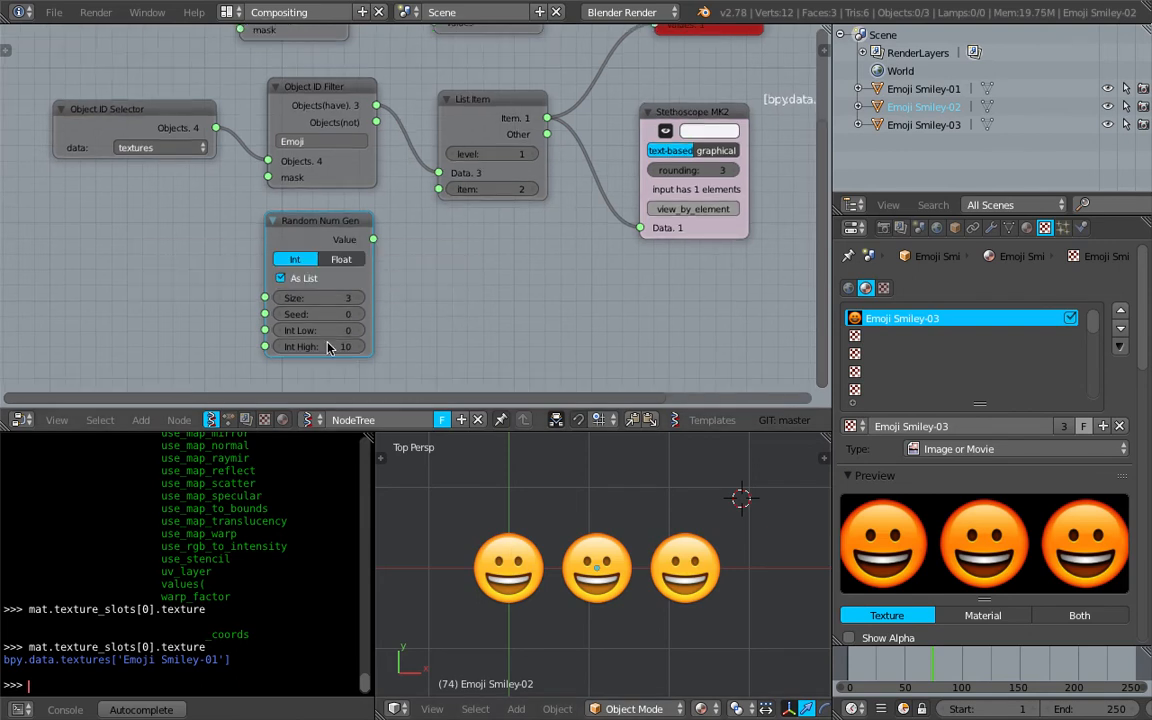
# - Set the Random Num Gen's Int High to 2 and connect its value output to the Stethoscope MK2
pyautogui.click(337, 345)
pyautogui.write('2')
pyautogui.press('Return')
pyautogui.moveTo(376, 242); pyautogui.dragTo(374, 243)
pyautogui.moveTo(469, 247); pyautogui.dragTo(640, 228)
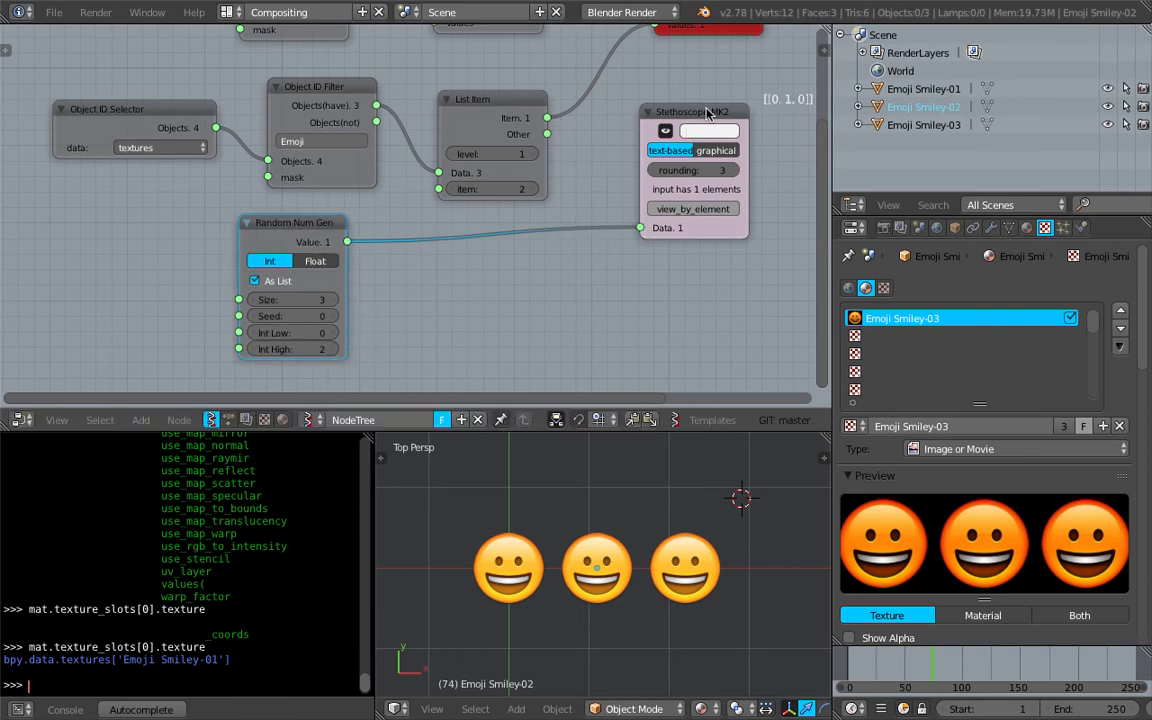
# - Place the Stethoscope MK2 beside the Random Num Gen, link the random value to the List Item's item input, and refresh the 3D view
pyautogui.moveTo(706, 113); pyautogui.dragTo(482, 240)
pyautogui.moveTo(717, 135); pyautogui.dragTo(510, 140, button='middle')
pyautogui.moveTo(425, 248); pyautogui.dragTo(562, 246, button='middle')
pyautogui.moveTo(278, 246); pyautogui.dragTo(369, 191)
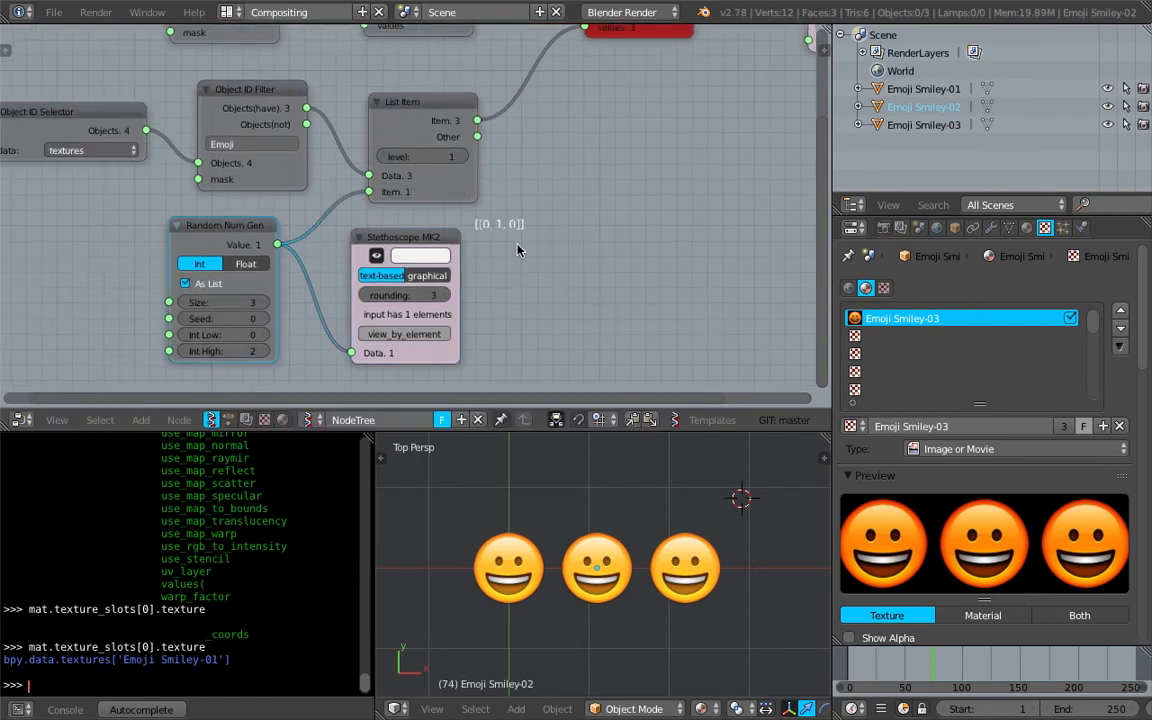
pyautogui.click(676, 480)
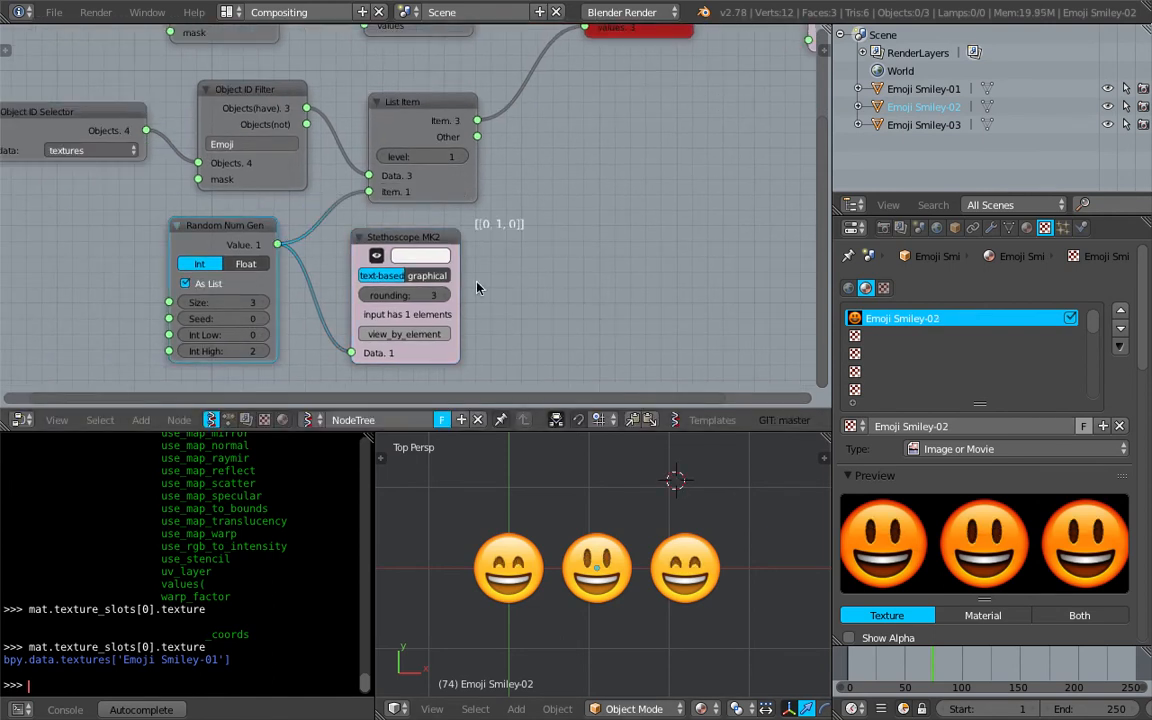
# - Raise the Random Num Gen's seed one by one to 17 and save the file
pyautogui.scroll(3, 516, 232)
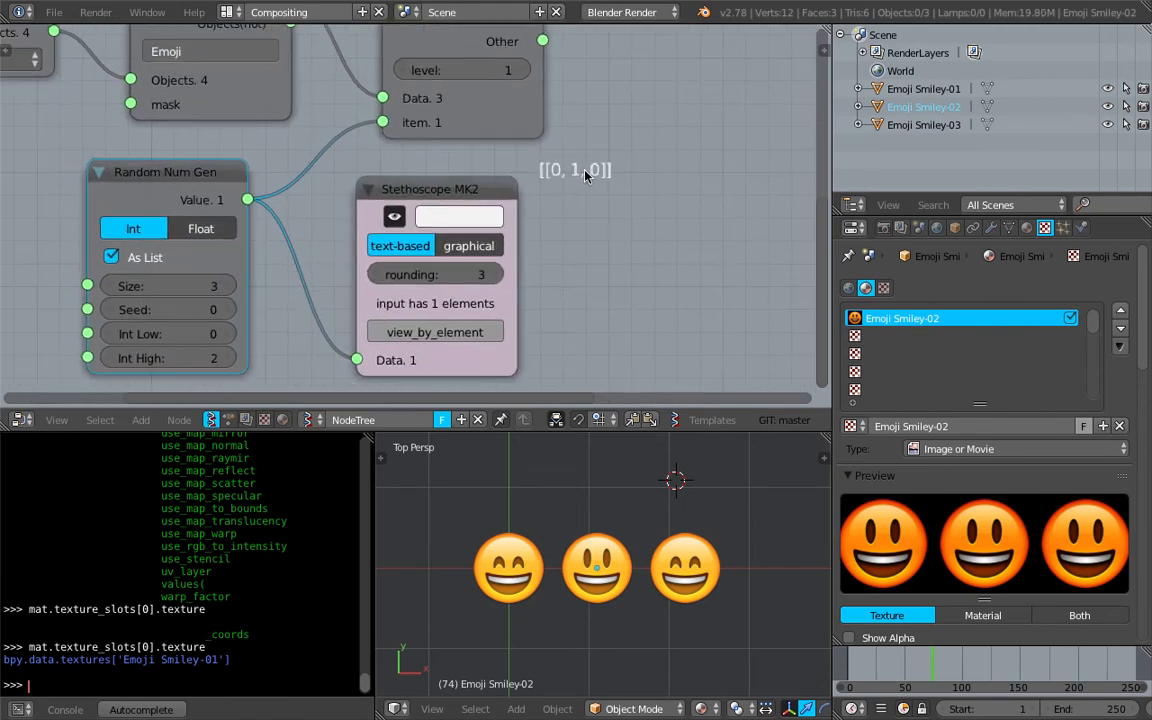
pyautogui.moveTo(635, 266); pyautogui.dragTo(662, 256, button='middle')
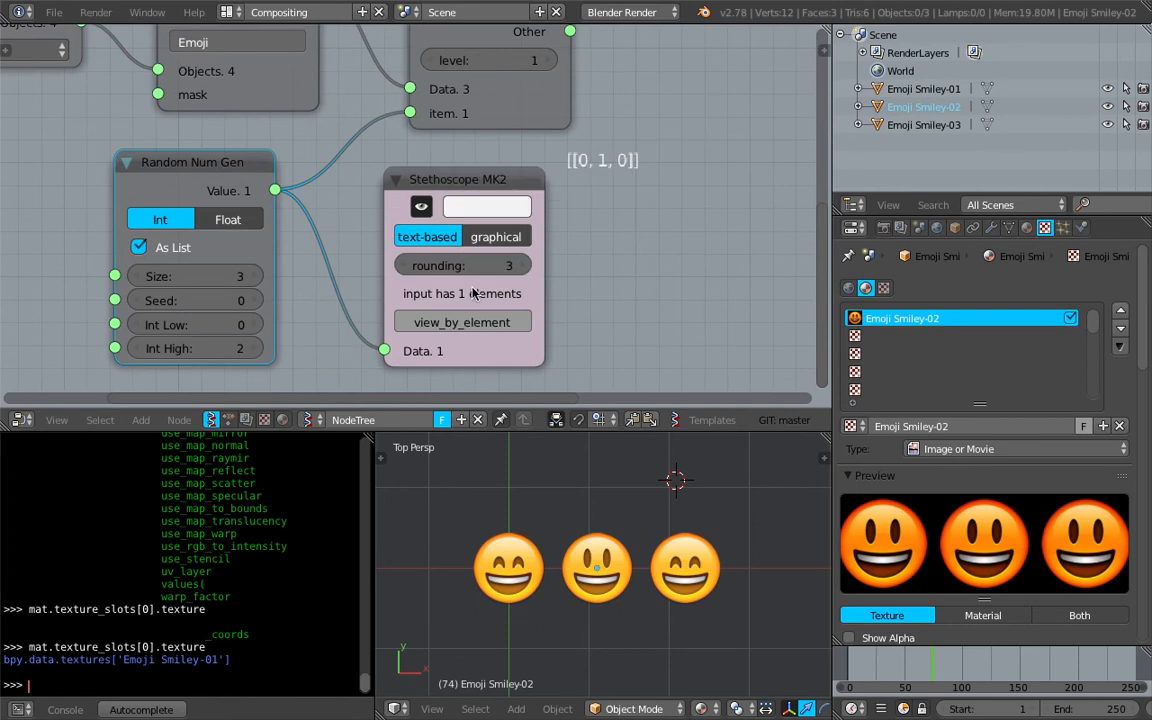
pyautogui.click(252, 304)
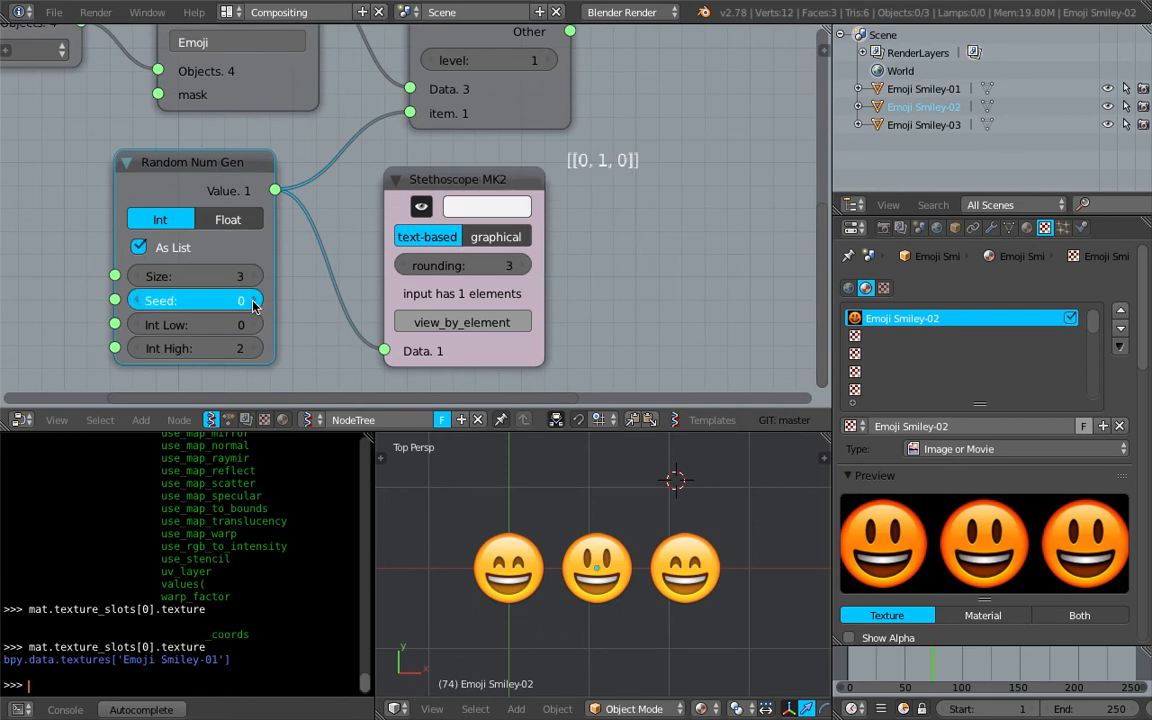
pyautogui.click(253, 305)
pyautogui.click(253, 306)
pyautogui.click(253, 304)
pyautogui.click(253, 304)
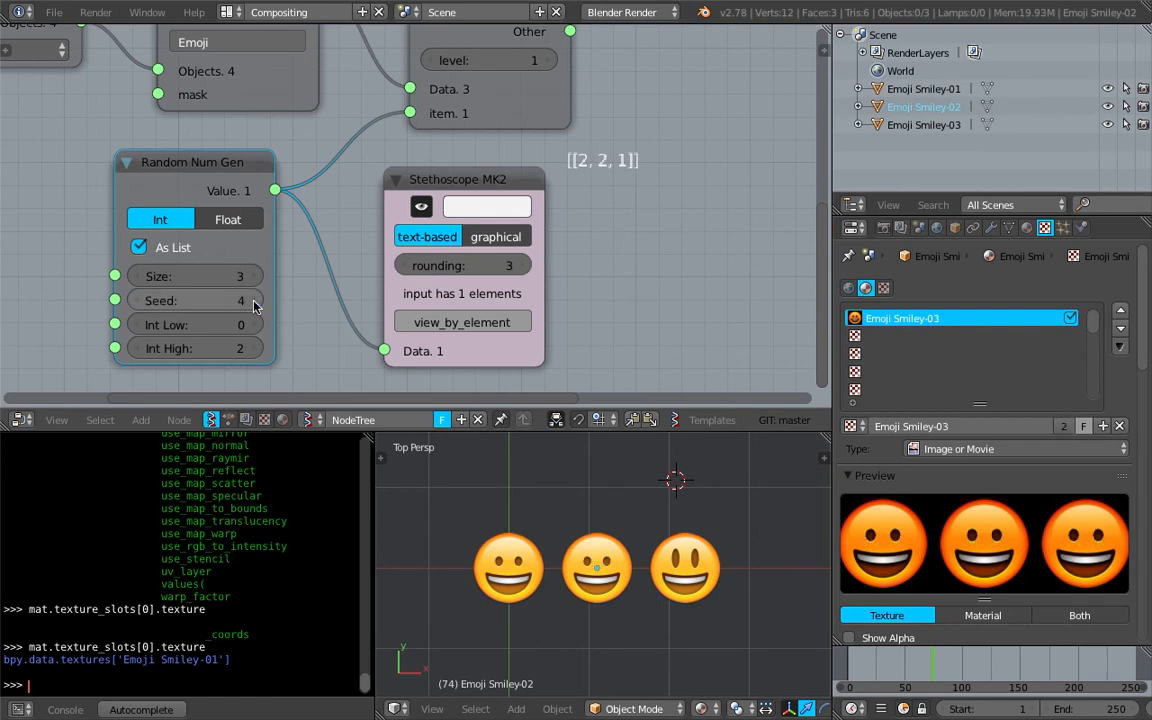
pyautogui.click(253, 304)
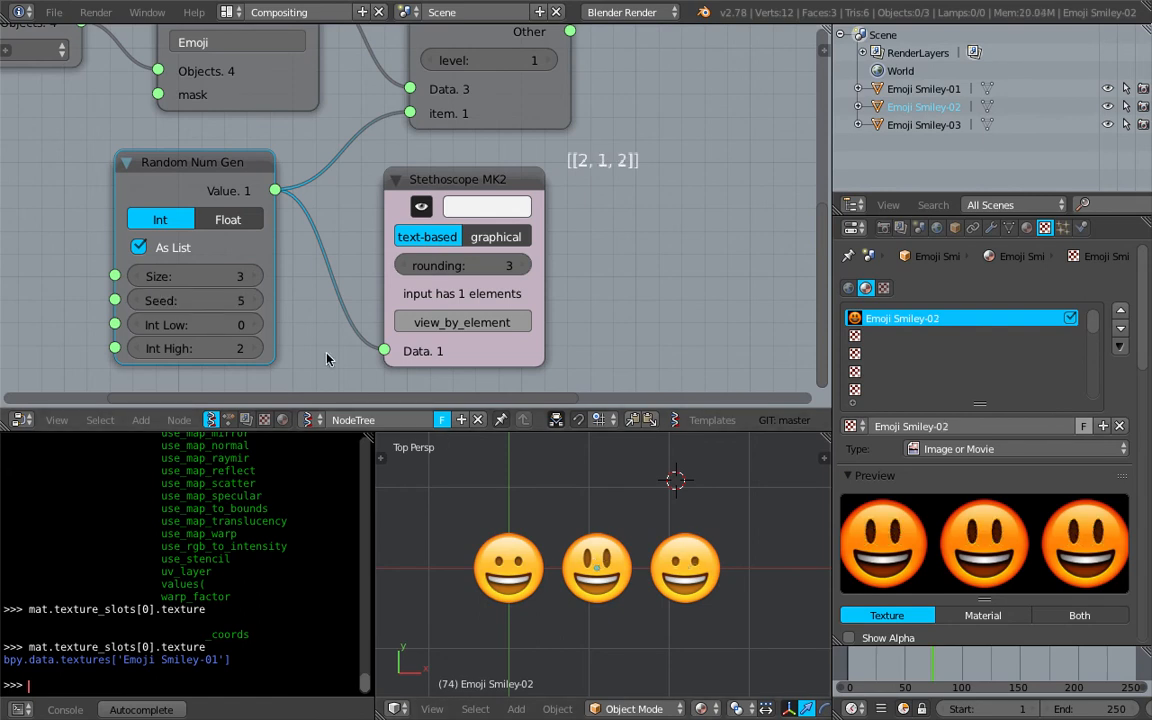
pyautogui.click(254, 301)
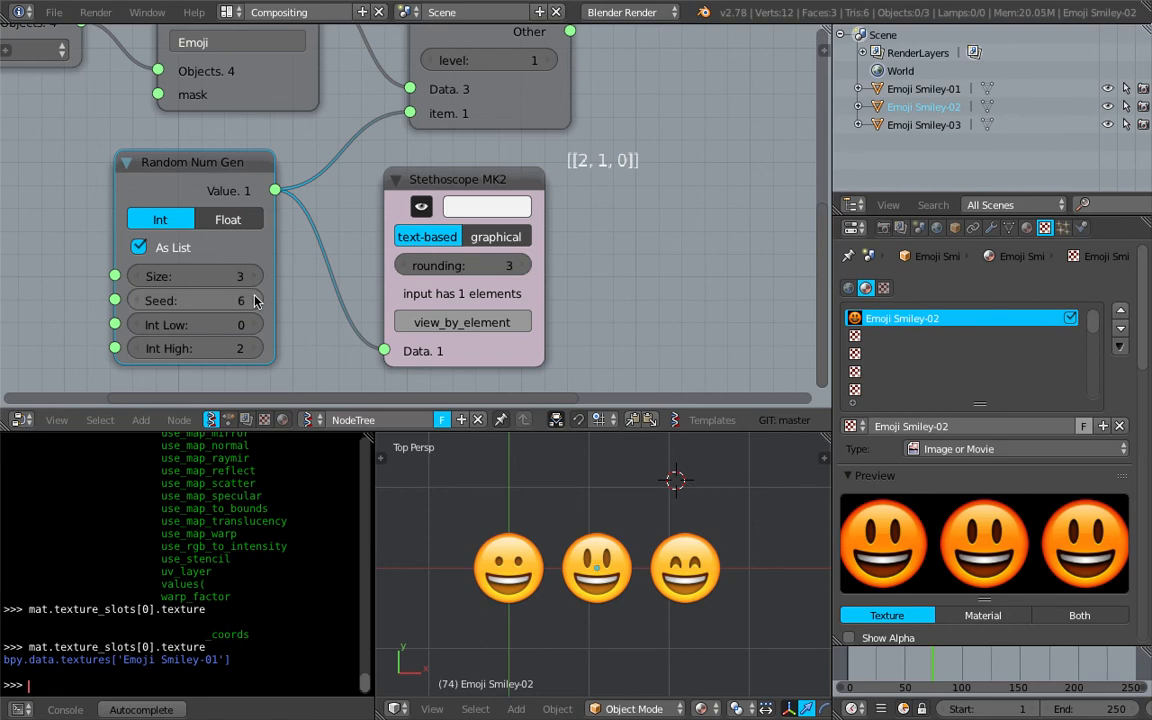
pyautogui.click(254, 301)
pyautogui.click(254, 301)
pyautogui.click(254, 301)
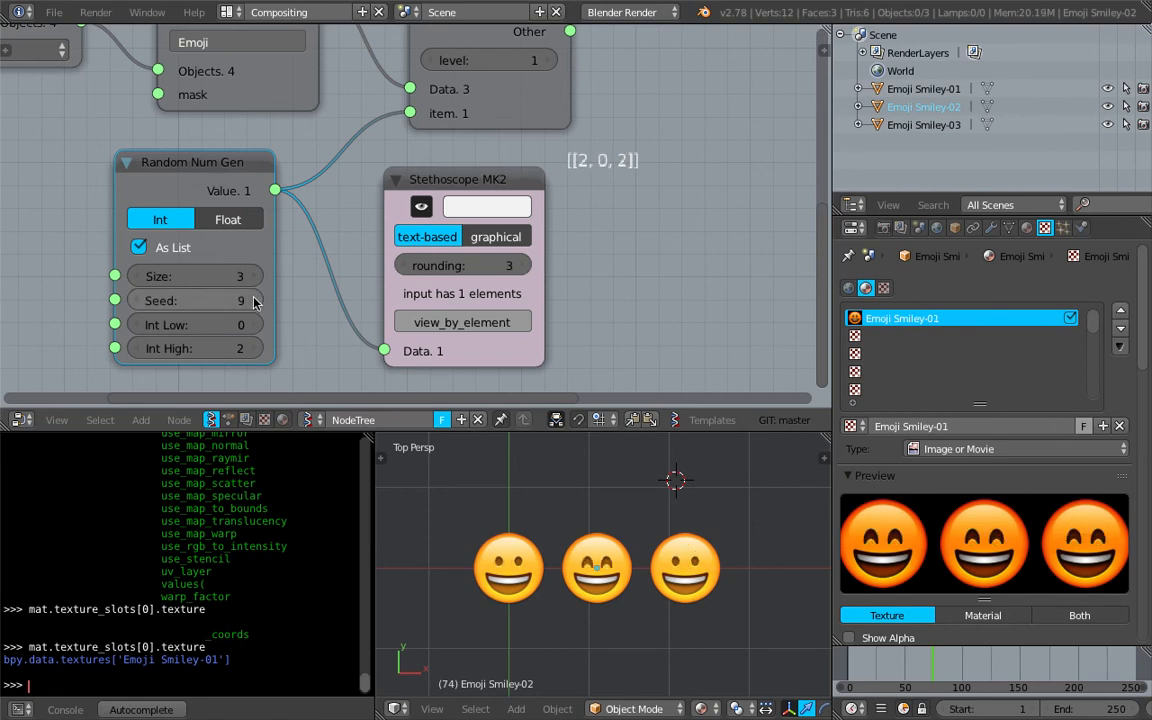
pyautogui.click(254, 301)
pyautogui.click(254, 301)
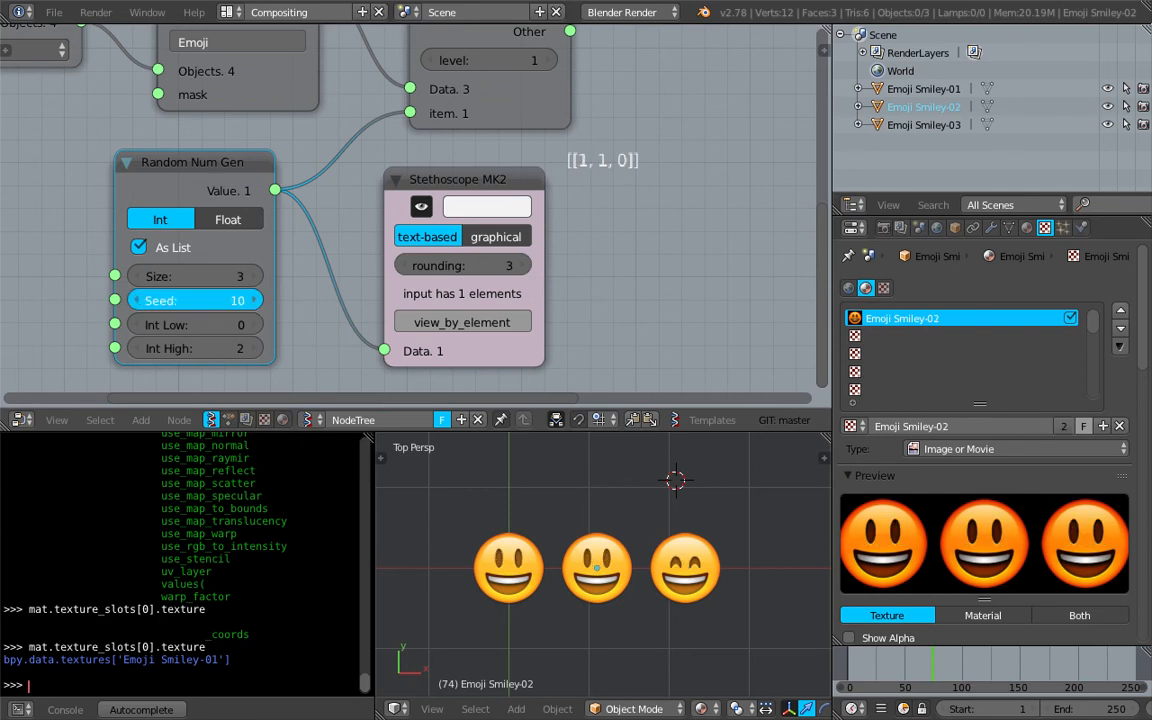
pyautogui.click(254, 301)
pyautogui.click(254, 301)
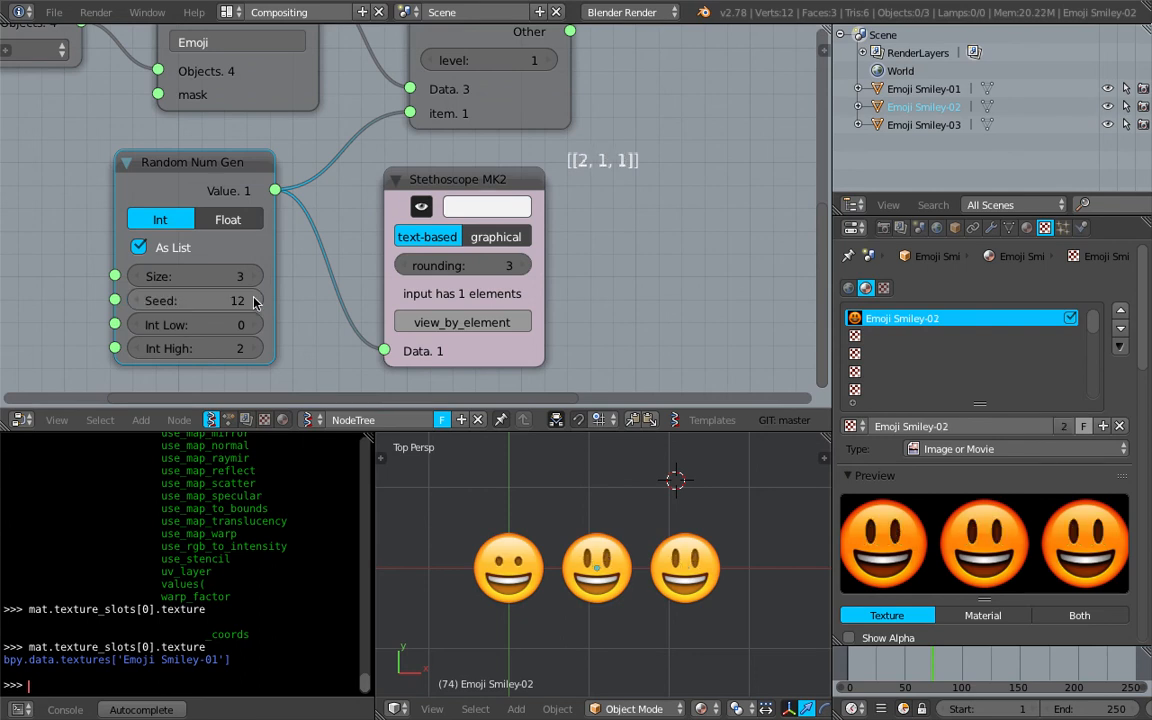
pyautogui.click(254, 301)
pyautogui.click(254, 301)
pyautogui.click(251, 301)
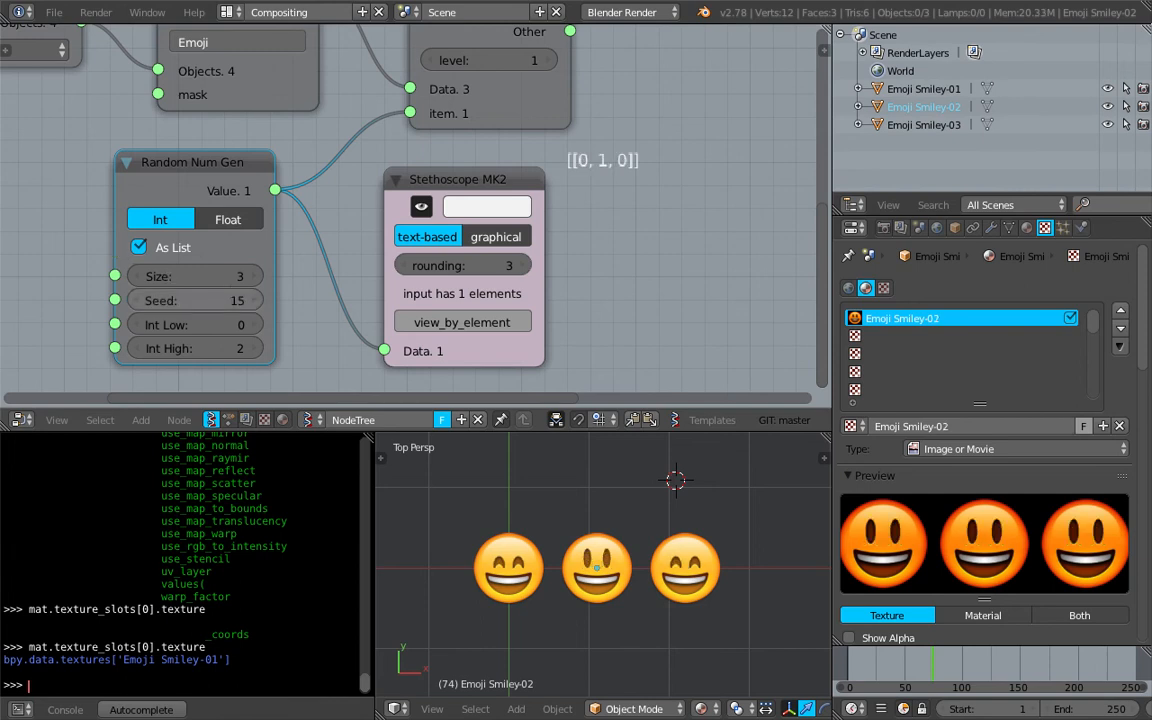
pyautogui.click(251, 301)
pyautogui.click(251, 301)
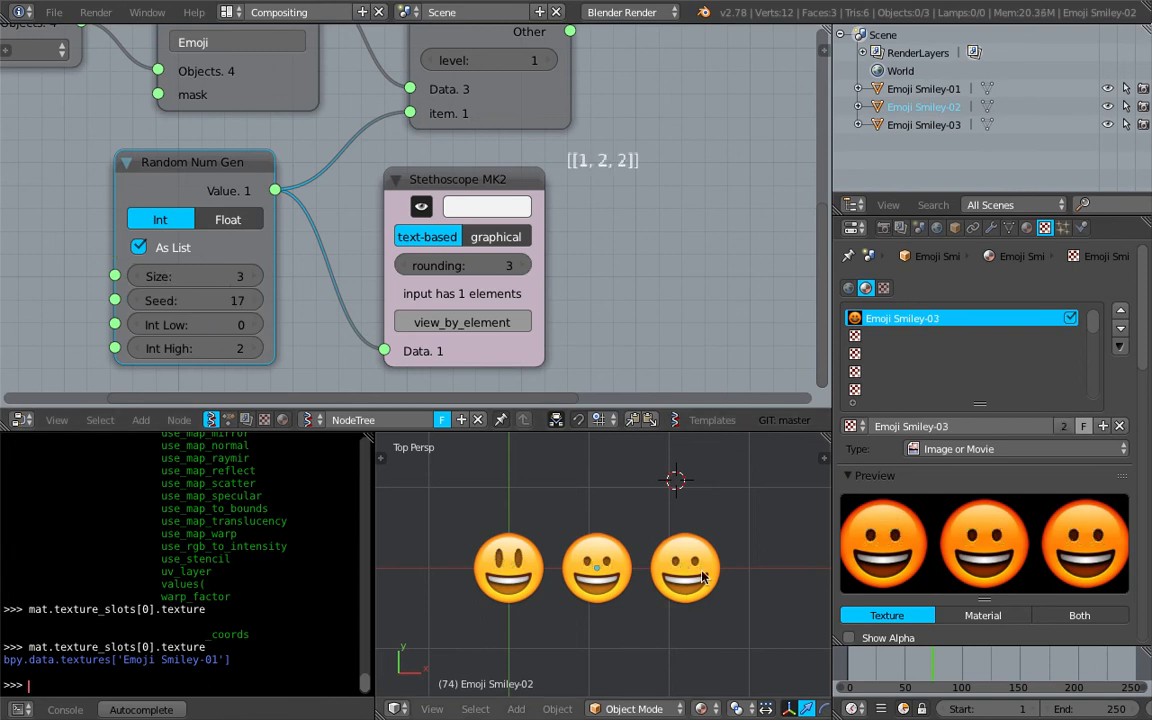
pyautogui.hotkey('ctrl', 's')
pyautogui.click(706, 579)
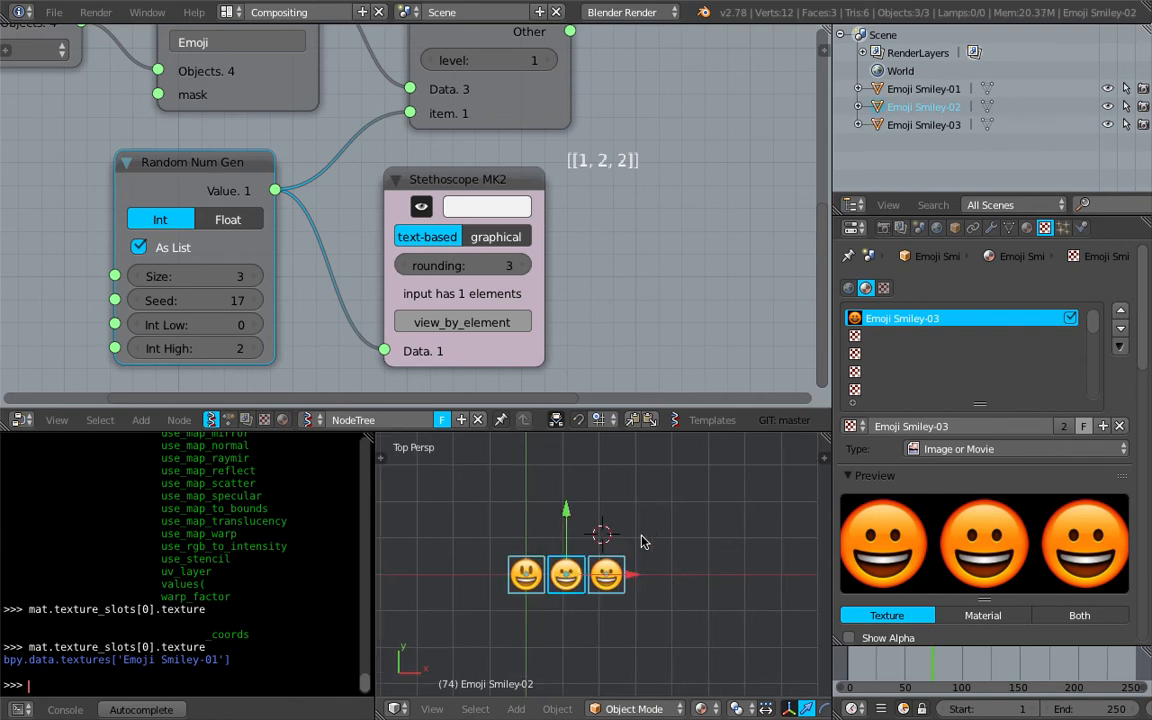
# - Deselect all emoji planes and save the scene as a new incremented version, material_texture_ID_003.blend
pyautogui.scroll(-6, 560, 230)
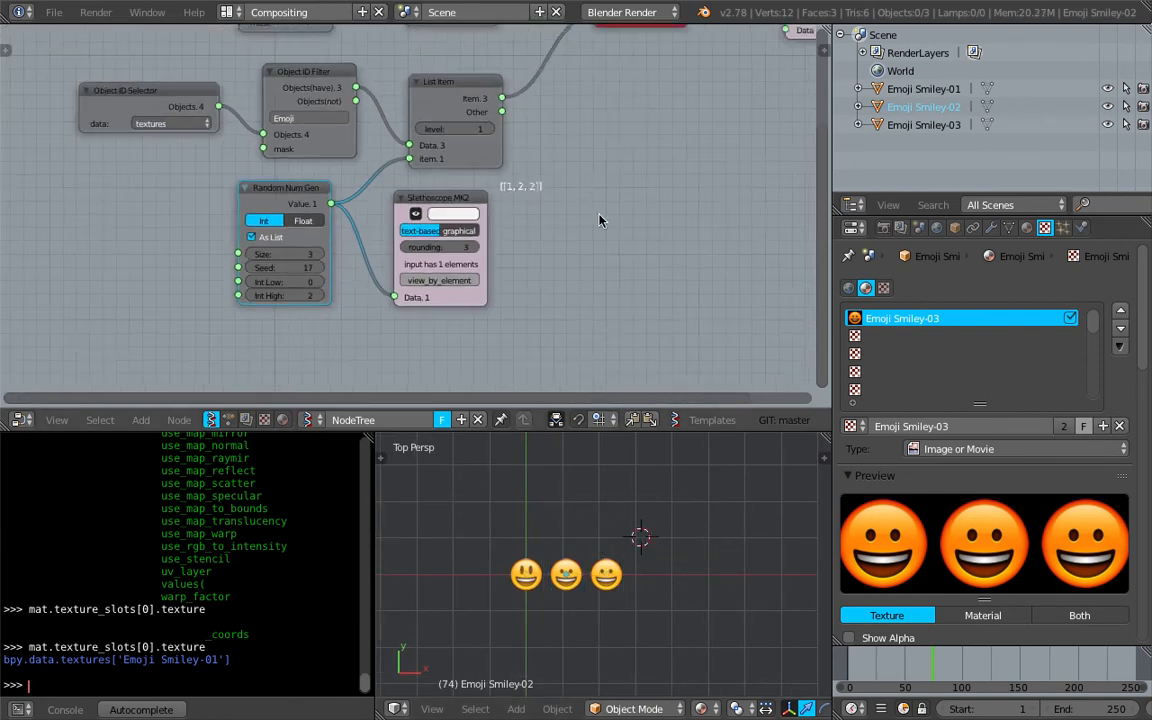
pyautogui.scroll(-1, 600, 222)
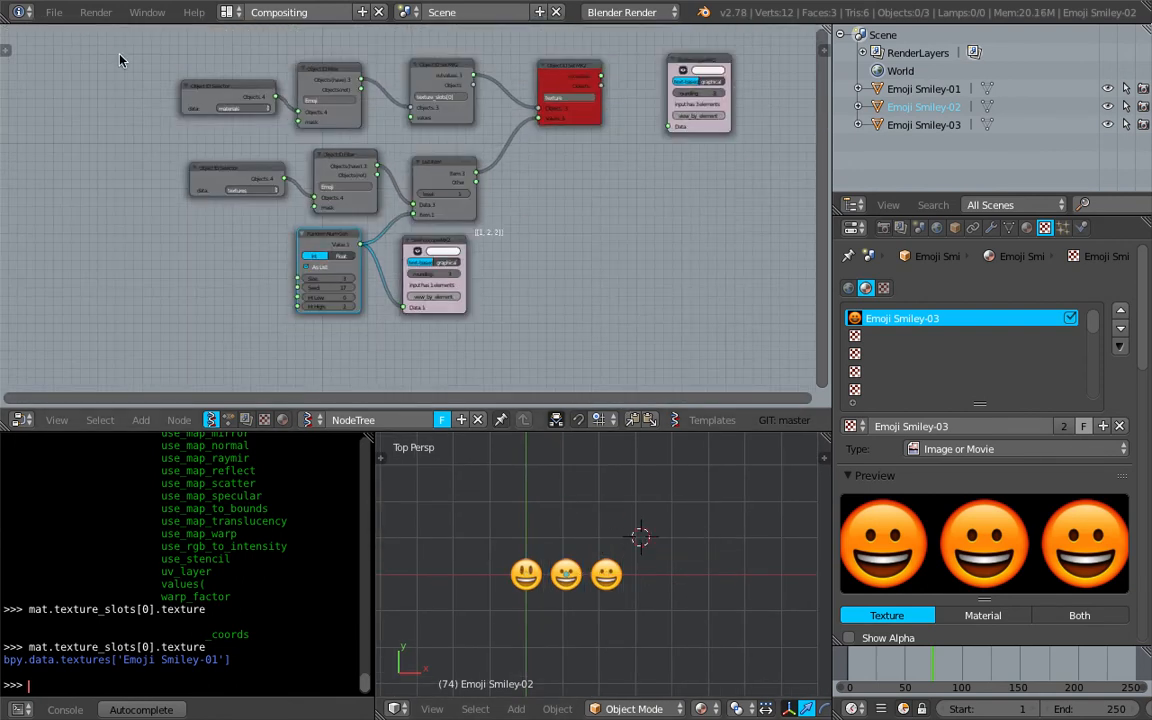
pyautogui.click(54, 12)
pyautogui.click(105, 168)
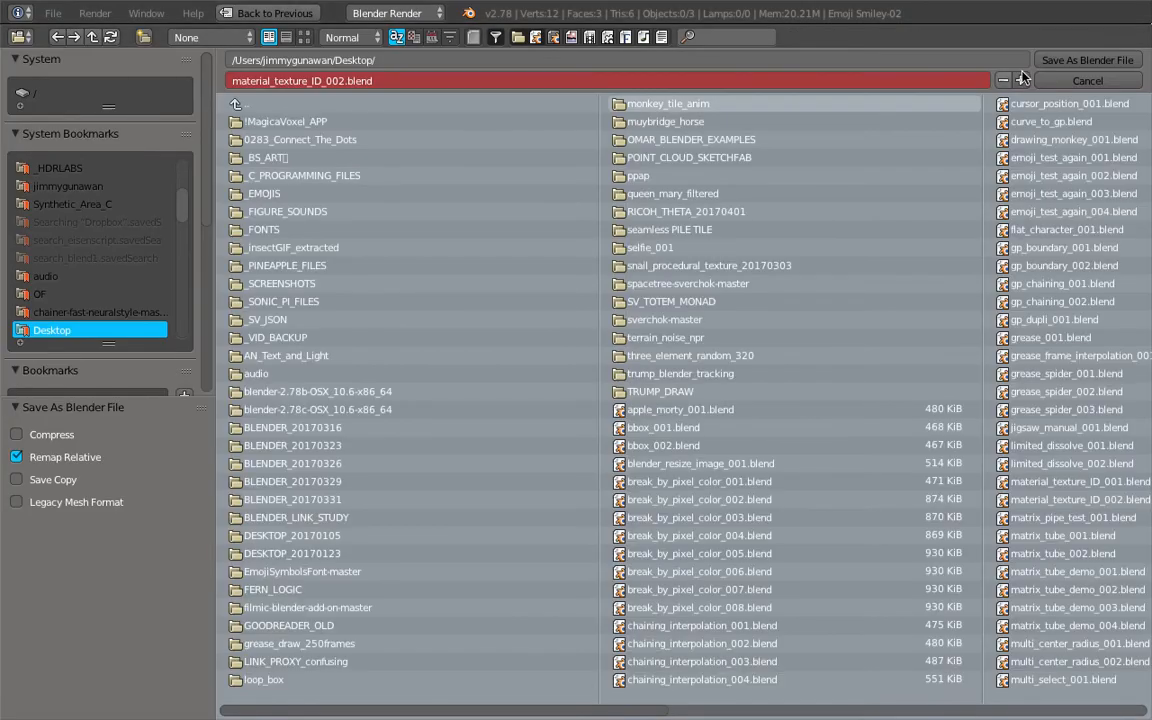
pyautogui.click(1021, 79)
pyautogui.click(1090, 60)
# - Enlarge the 3D view by shrinking the node editor above it, leaving all objects deselected
pyautogui.moveTo(503, 286); pyautogui.dragTo(500, 249, button='middle')
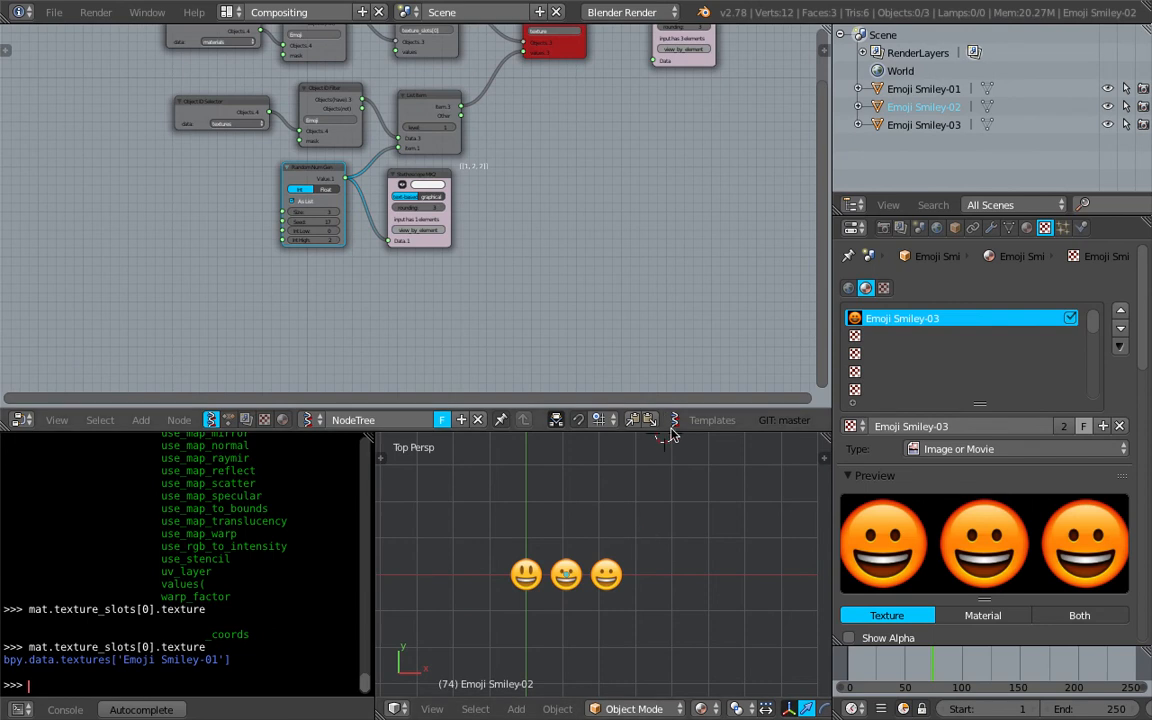
pyautogui.moveTo(671, 432); pyautogui.dragTo(660, 367)
pyautogui.scroll(2, 630, 465)
pyautogui.press('a')
pyautogui.press('a')
pyautogui.keyDown('shift'); pyautogui.moveTo(637, 466); pyautogui.dragTo(633, 490, button='middle'); pyautogui.keyUp('shift')
pyautogui.scroll(-2, 571, 521)
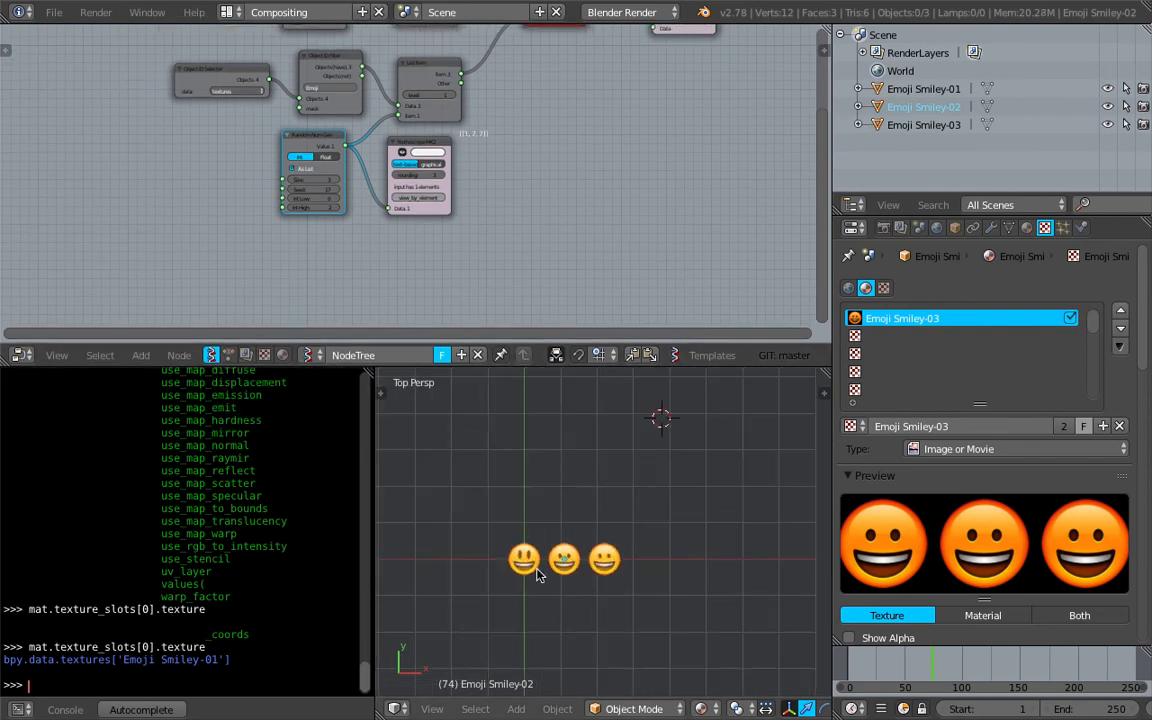
# - Duplicate the row of three emoji planes twice, offsetting each copy up and across from the previous row, and save the file
pyautogui.rightClick(527, 565)
pyautogui.keyDown('shift'); pyautogui.moveTo(548, 564); pyautogui.dragTo(530, 567, button='middle'); pyautogui.keyUp('shift')
pyautogui.keyDown('shift'); pyautogui.rightClick(548, 568); pyautogui.keyUp('shift')
pyautogui.keyDown('shift'); pyautogui.rightClick(587, 570); pyautogui.keyUp('shift')
pyautogui.hotkey('shift', 'd')
pyautogui.click(598, 518)
pyautogui.hotkey('shift', 'd')
pyautogui.click(648, 468)
pyautogui.press('a')
pyautogui.hotkey('ctrl', 's')
pyautogui.click(630, 526)
# - Compare the textures assigned to the original emoji planes and their duplicates by selecting them one by one
pyautogui.moveTo(473, 288); pyautogui.dragTo(451, 284, button='middle')
pyautogui.scroll(1, 450, 284)
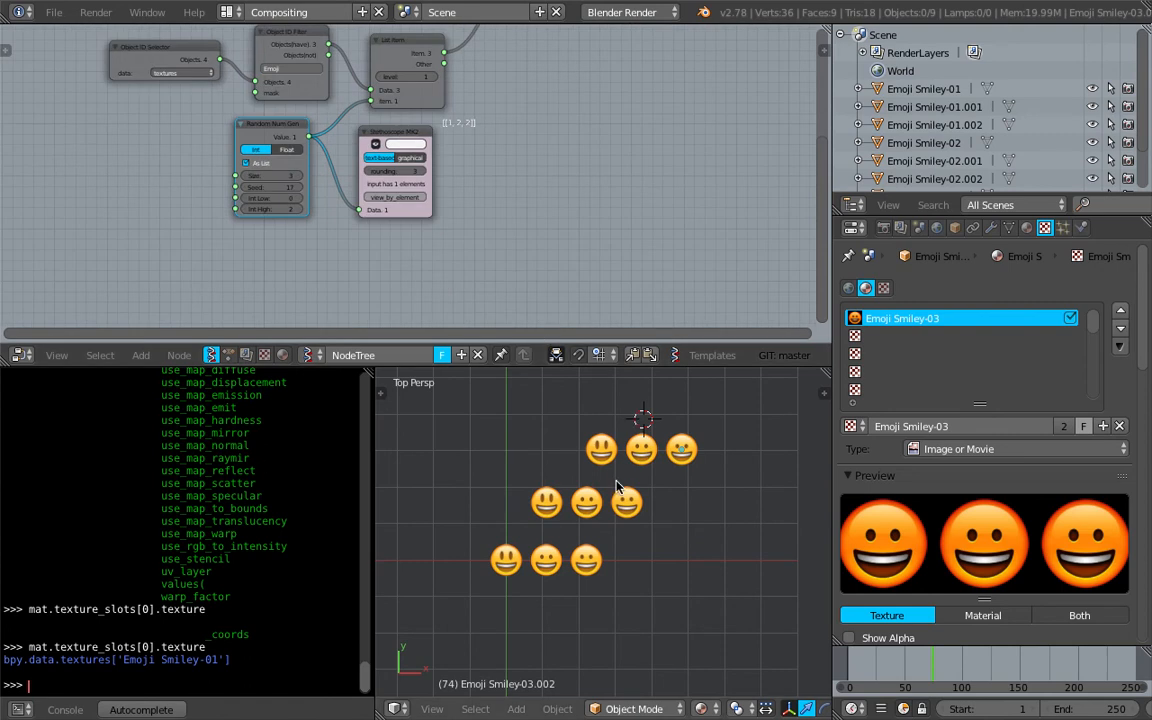
pyautogui.rightClick(506, 559)
pyautogui.rightClick(586, 559)
pyautogui.rightClick(546, 502)
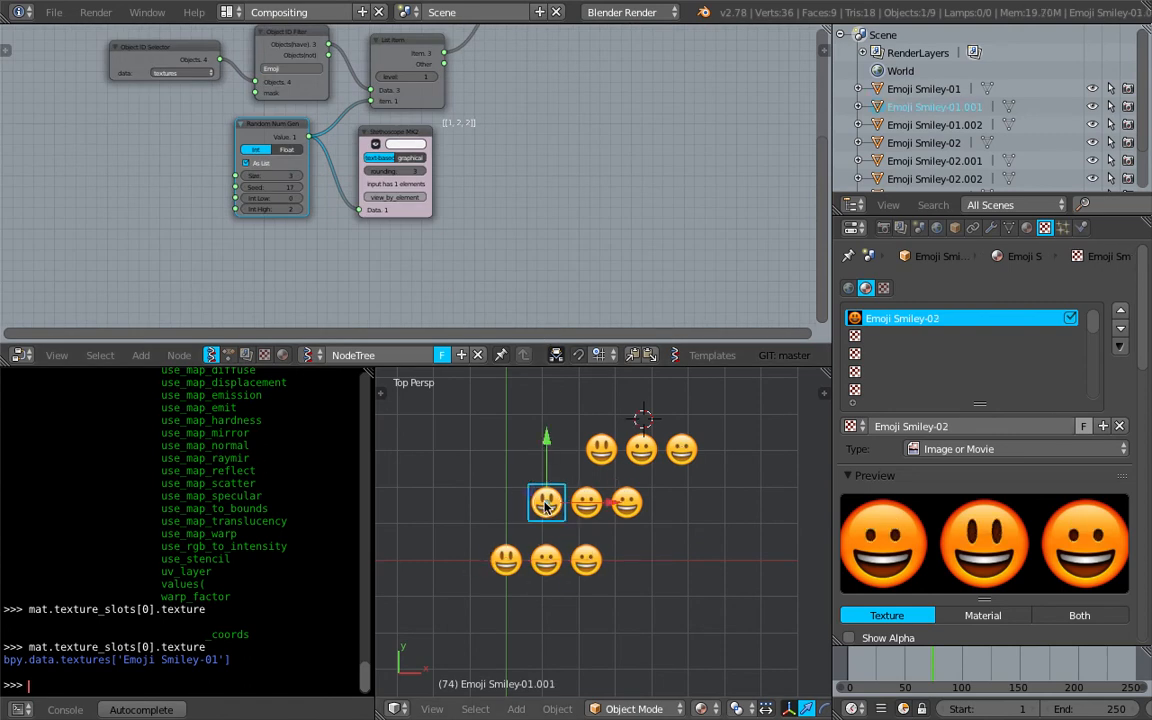
pyautogui.rightClick(506, 562)
pyautogui.rightClick(546, 502)
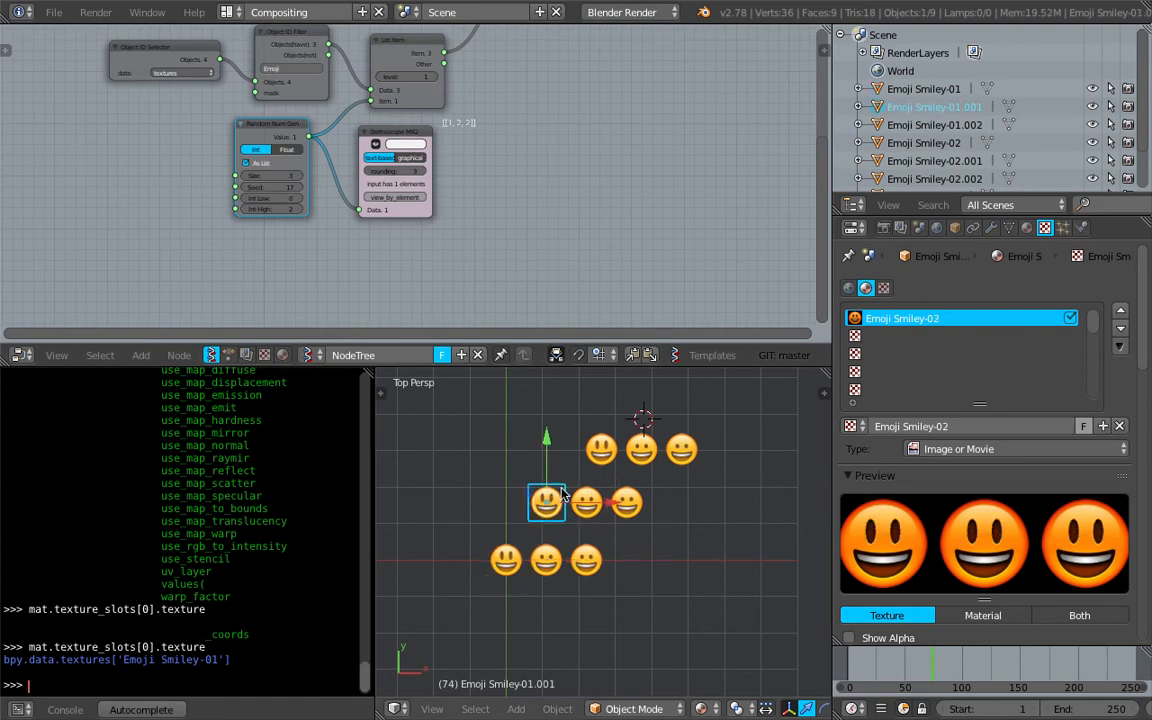
pyautogui.rightClick(601, 449)
pyautogui.rightClick(594, 513)
pyautogui.rightClick(598, 512)
pyautogui.rightClick(604, 511)
pyautogui.rightClick(617, 510)
pyautogui.rightClick(620, 506)
pyautogui.rightClick(683, 455)
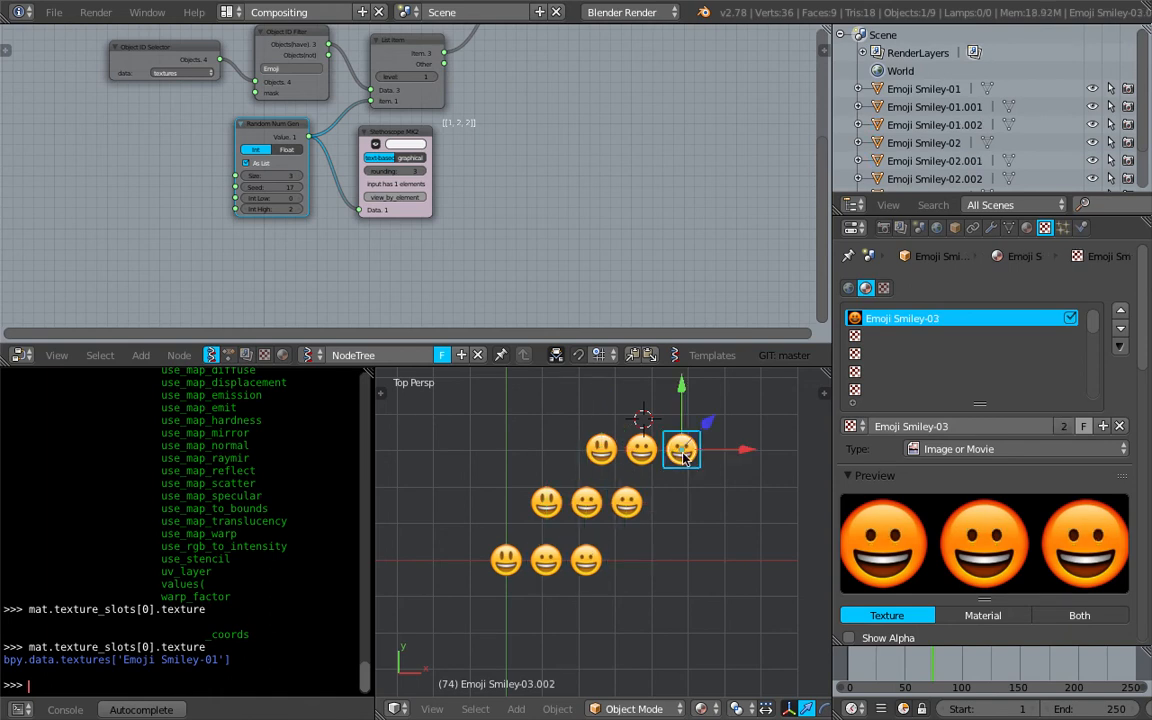
pyautogui.rightClick(635, 512)
pyautogui.rightClick(588, 566)
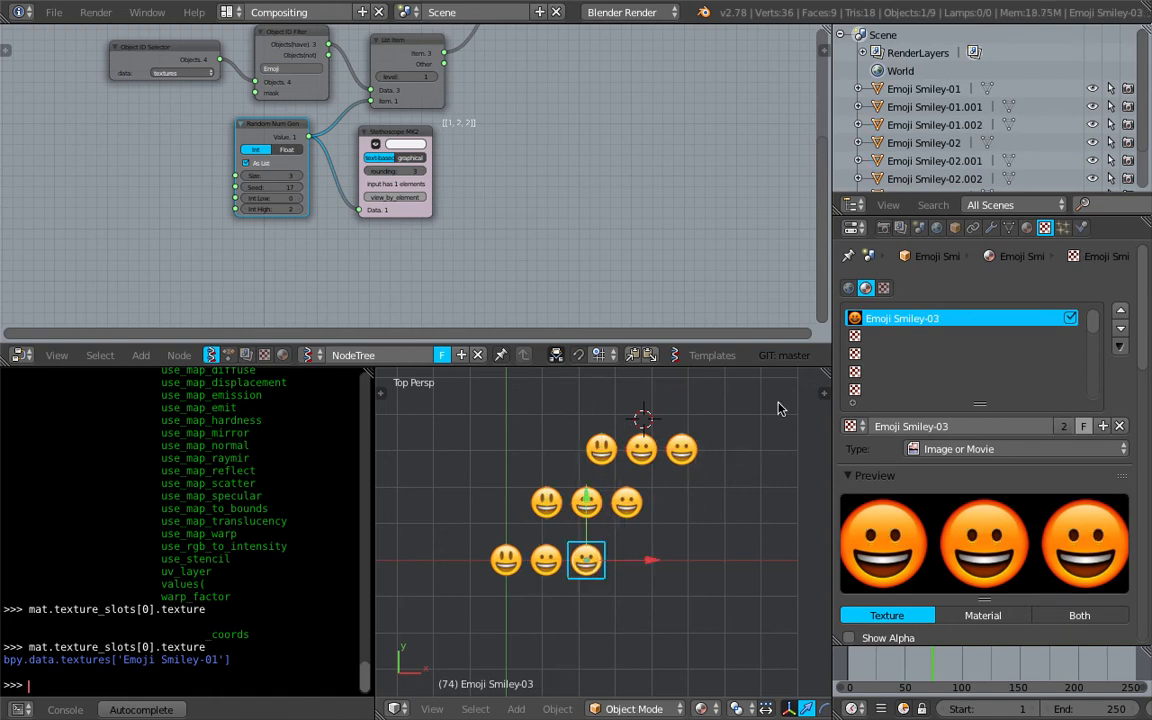
# - Check which materials the original and duplicated emoji planes use in the material settings
pyautogui.click(1032, 231)
pyautogui.scroll(2, 600, 537)
pyautogui.rightClick(640, 495)
pyautogui.rightClick(583, 495)
pyautogui.rightClick(522, 495)
pyautogui.rightClick(479, 583)
pyautogui.rightClick(518, 573)
pyautogui.rightClick(638, 488)
# - Deselect all emoji planes and save the file
pyautogui.scroll(-1, 762, 456)
pyautogui.press('a')
pyautogui.hotkey('ctrl', 's')
pyautogui.click(725, 473)
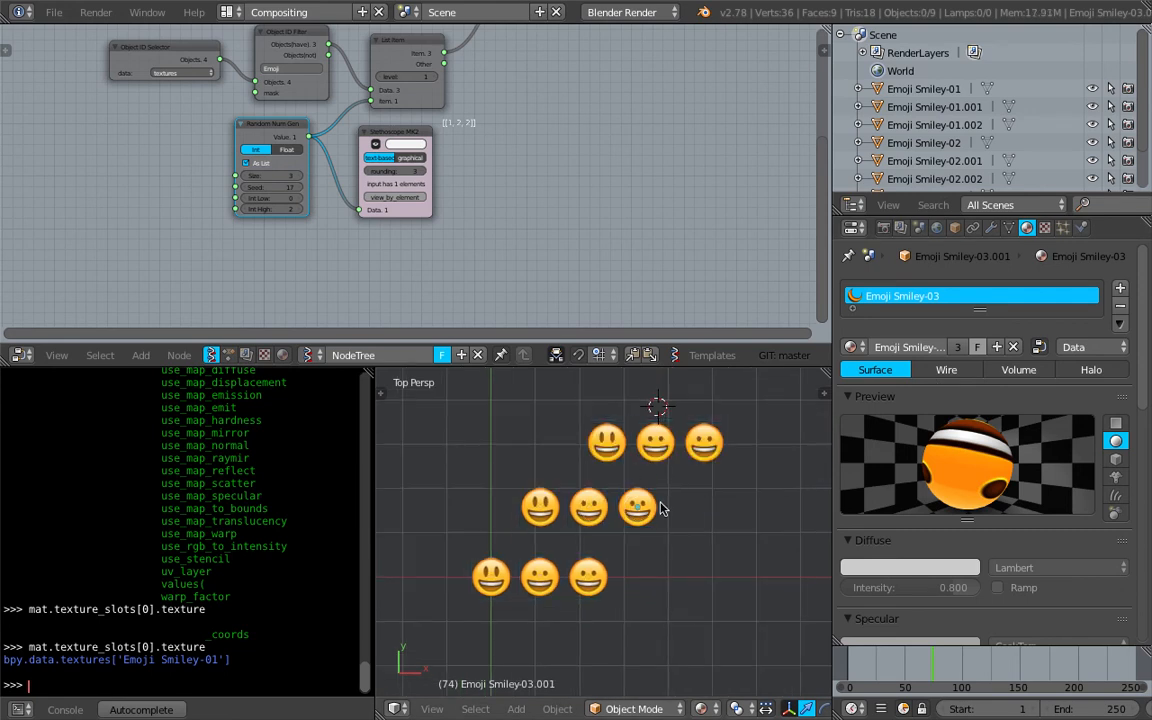
pyautogui.scroll(3, 590, 240)
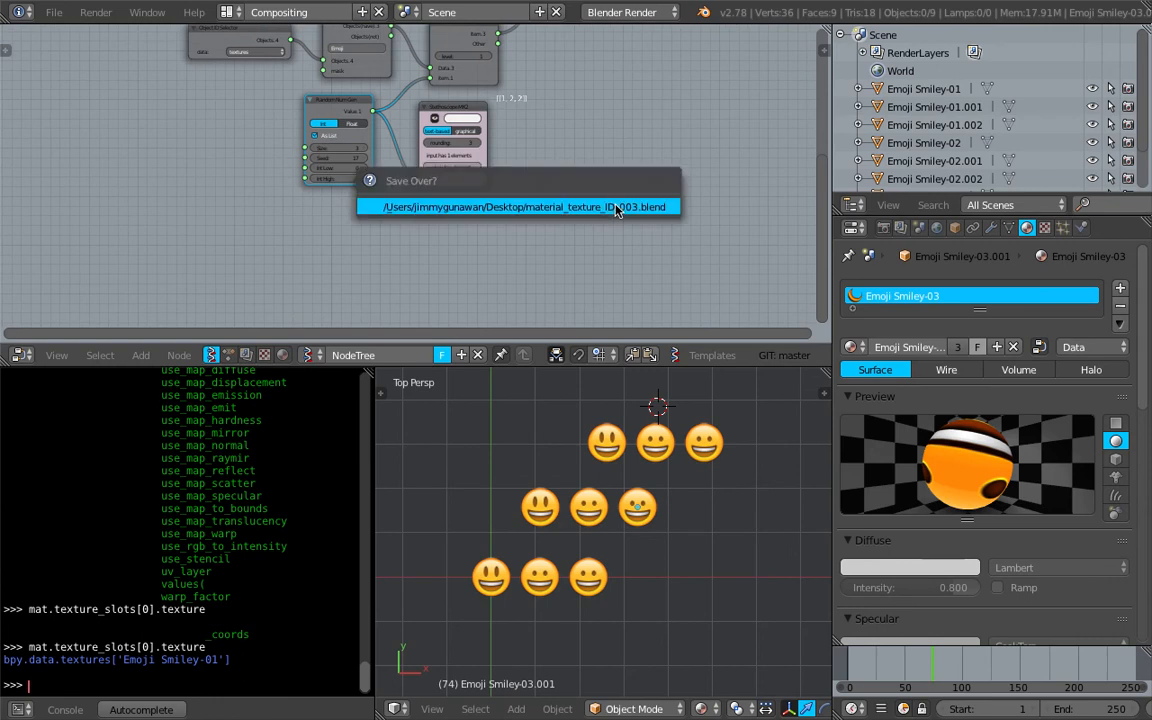
# - Add an Object ID Selector node for mesh objects below the Random Num Gen node
pyautogui.hotkey('shift', 'a')
pyautogui.click(320, 222)
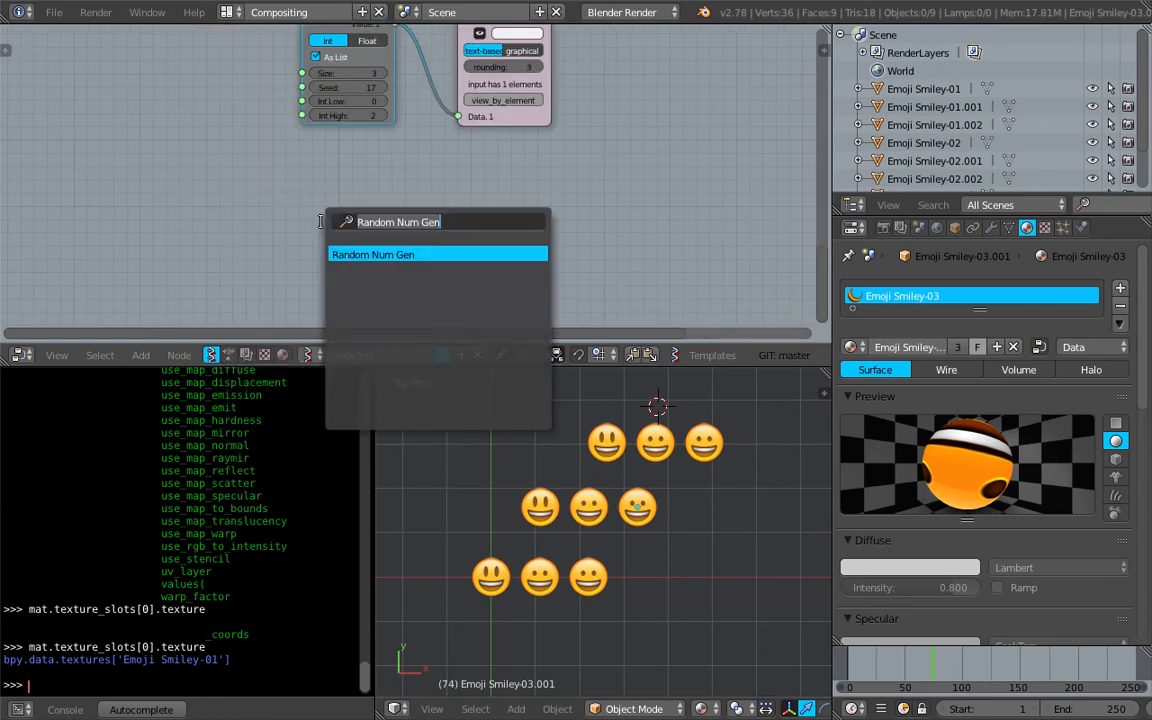
pyautogui.write('object i')
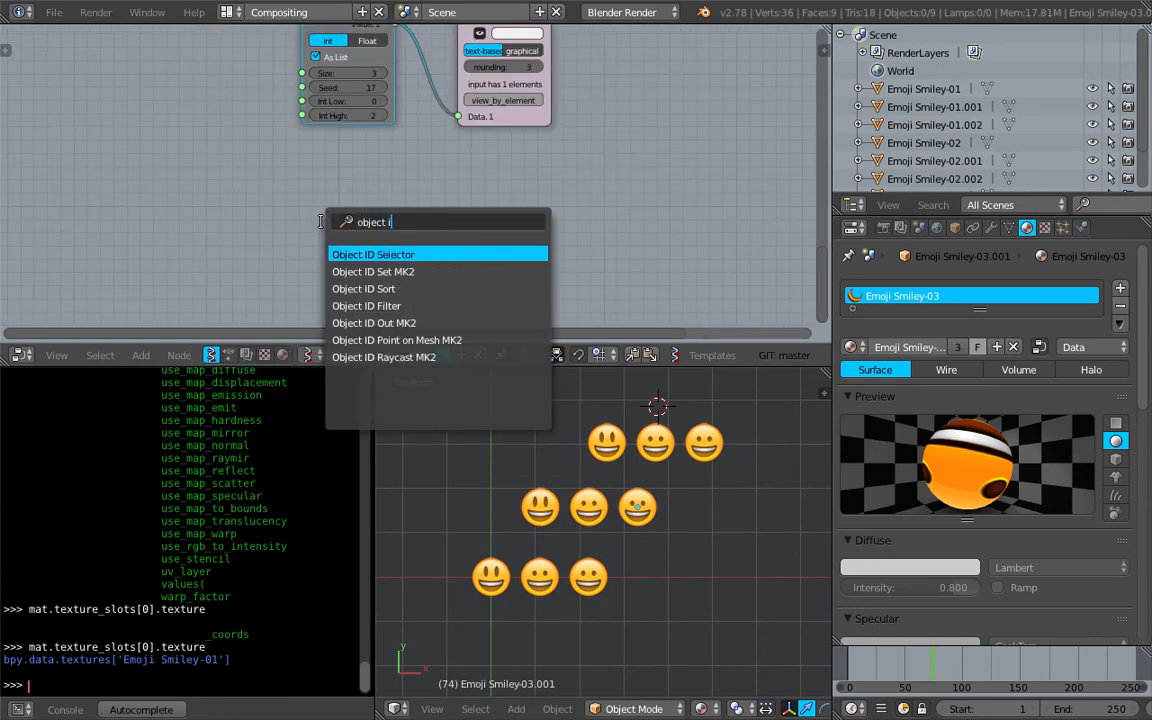
pyautogui.press('Return')
pyautogui.click(285, 205)
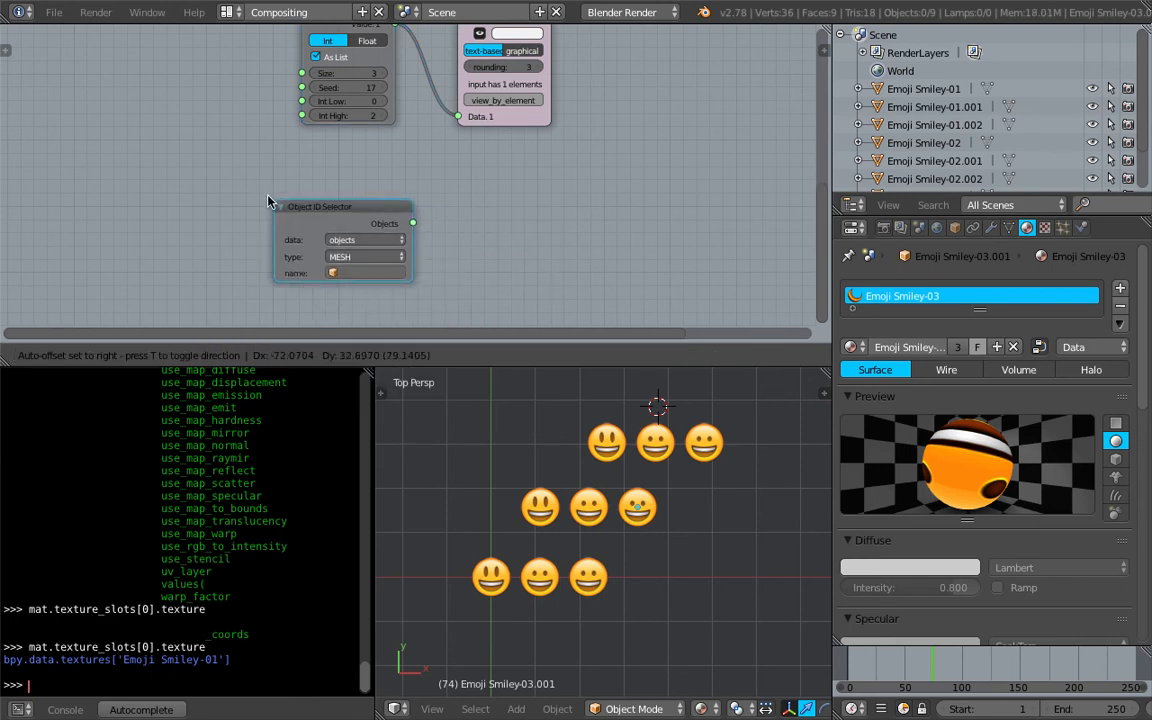
# - Duplicate the Emoji Object ID Filter node beside the new selector and feed the selector's Objects into it
pyautogui.scroll(1, 285, 205)
pyautogui.scroll(-3, 380, 160)
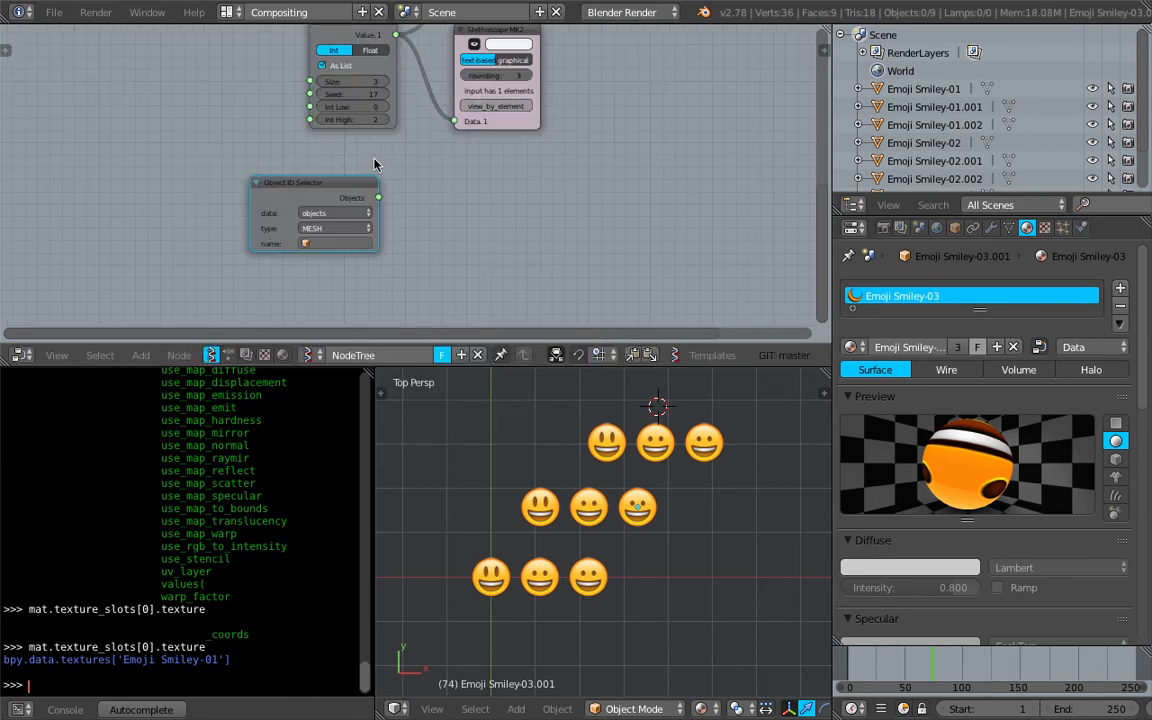
pyautogui.click(381, 92)
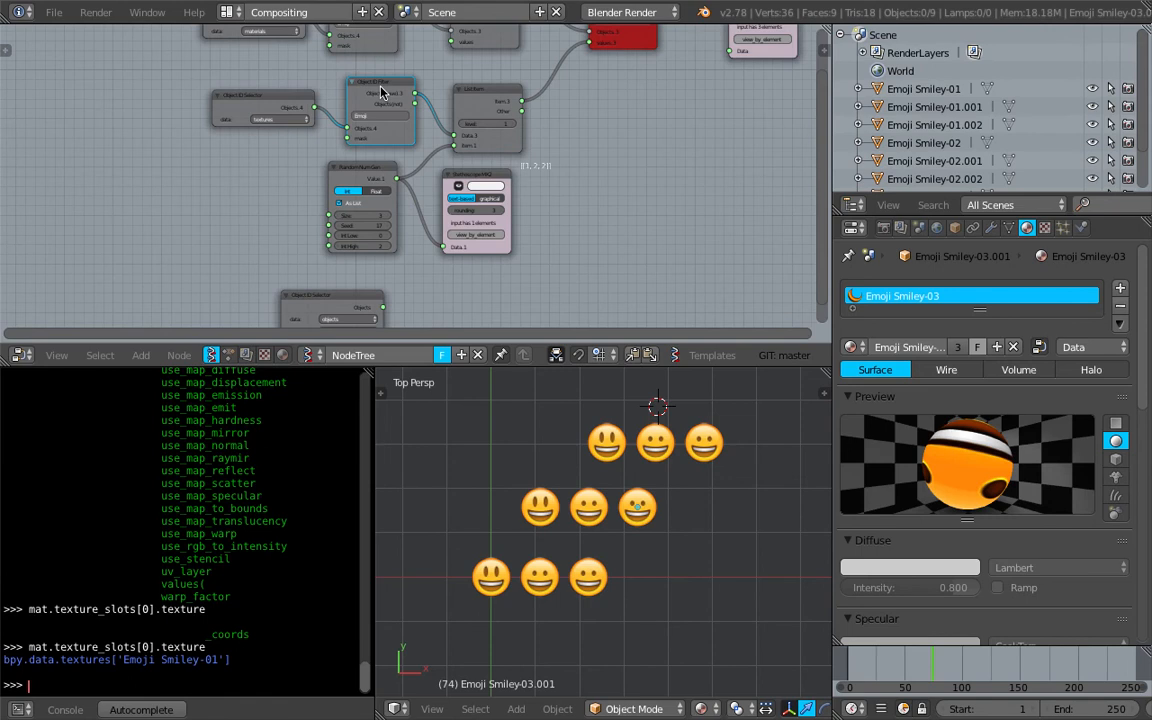
pyautogui.hotkey('shift', 'd')
pyautogui.click(444, 291)
pyautogui.moveTo(418, 268); pyautogui.dragTo(377, 176, button='middle')
pyautogui.scroll(4, 377, 176)
pyautogui.scroll(1, 377, 176)
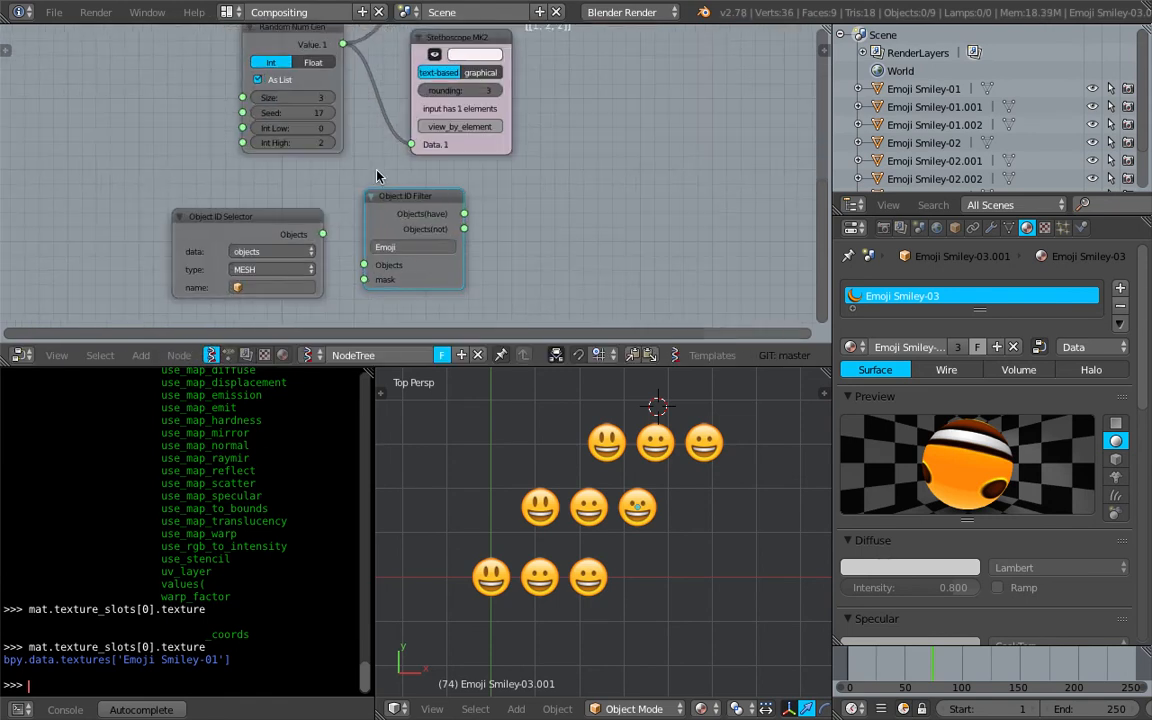
pyautogui.moveTo(323, 234); pyautogui.dragTo(365, 265)
pyautogui.scroll(3, 391, 268)
pyautogui.moveTo(584, 232); pyautogui.dragTo(526, 164, button='middle')
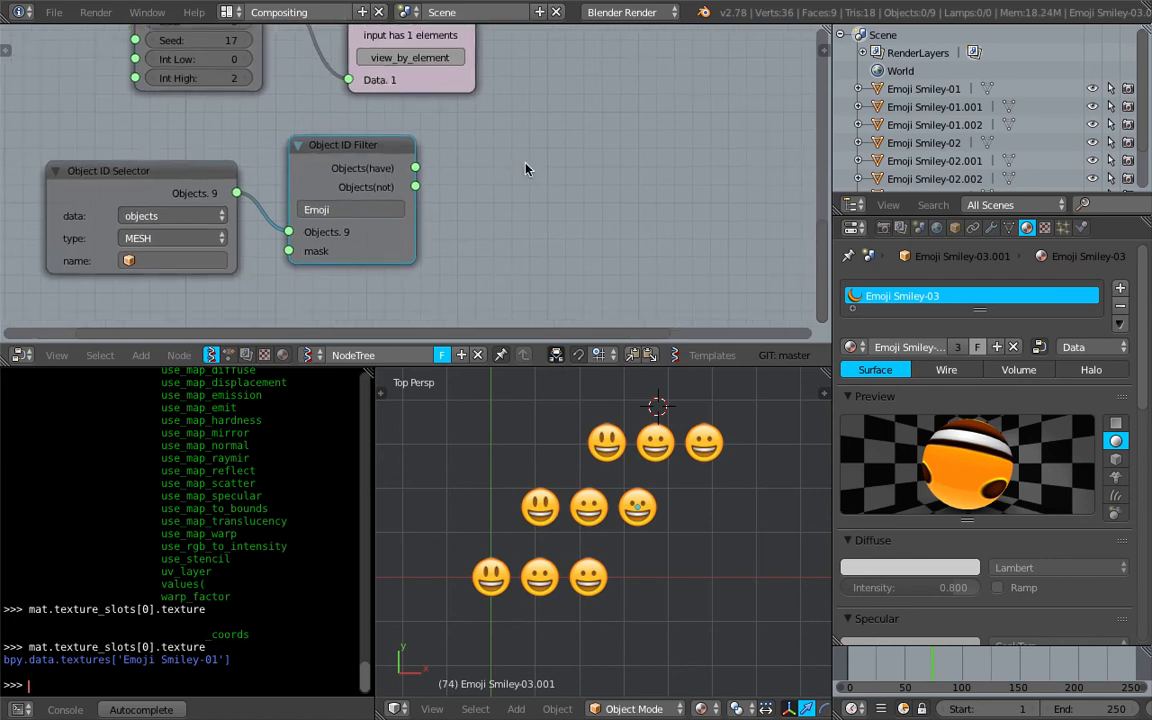
# - Add an Object ID Set MK2 node and link the filter's Objects(have) output to its Objects input
pyautogui.hotkey('shift', 'a')
pyautogui.click(524, 172)
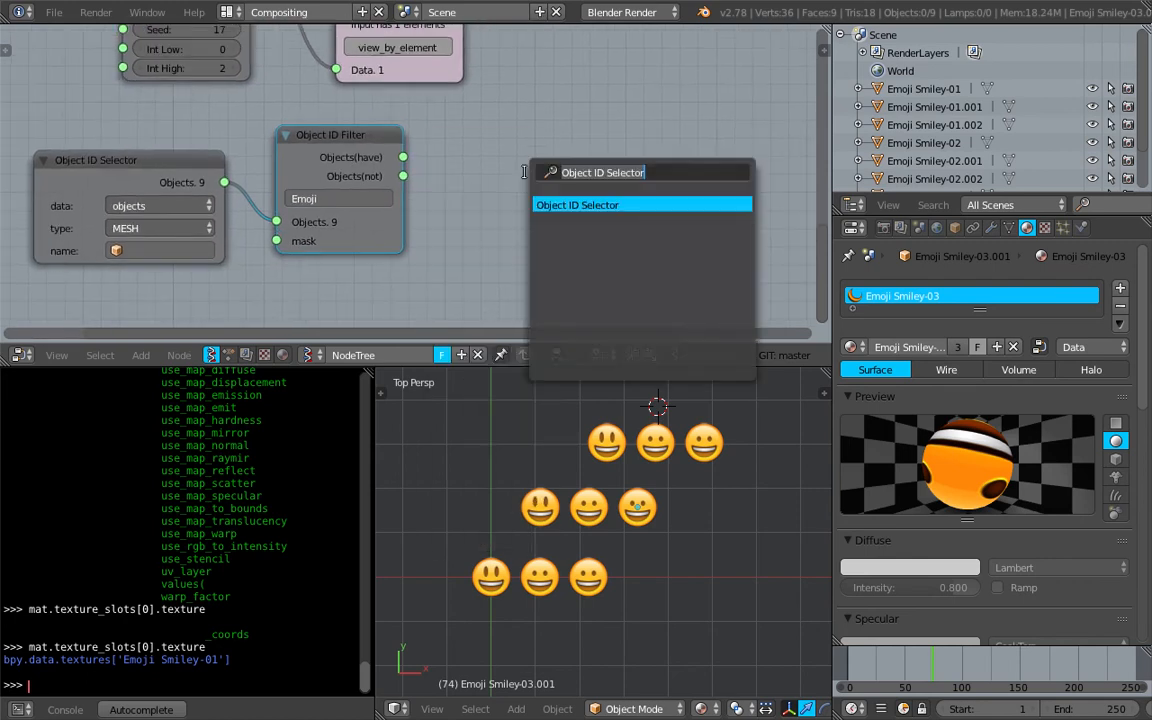
pyautogui.write('object s')
pyautogui.press('BackSpace')
pyautogui.press('Down')
pyautogui.press('Down')
pyautogui.press('Return')
pyautogui.click(522, 168)
pyautogui.moveTo(403, 157); pyautogui.dragTo(523, 245)
# - Add a centered Plane generator node with 3 vertices in both X and Y below the filter node
pyautogui.moveTo(470, 298); pyautogui.dragTo(507, 162, button='middle')
pyautogui.scroll(-1, 507, 162)
pyautogui.hotkey('shift', 'a')
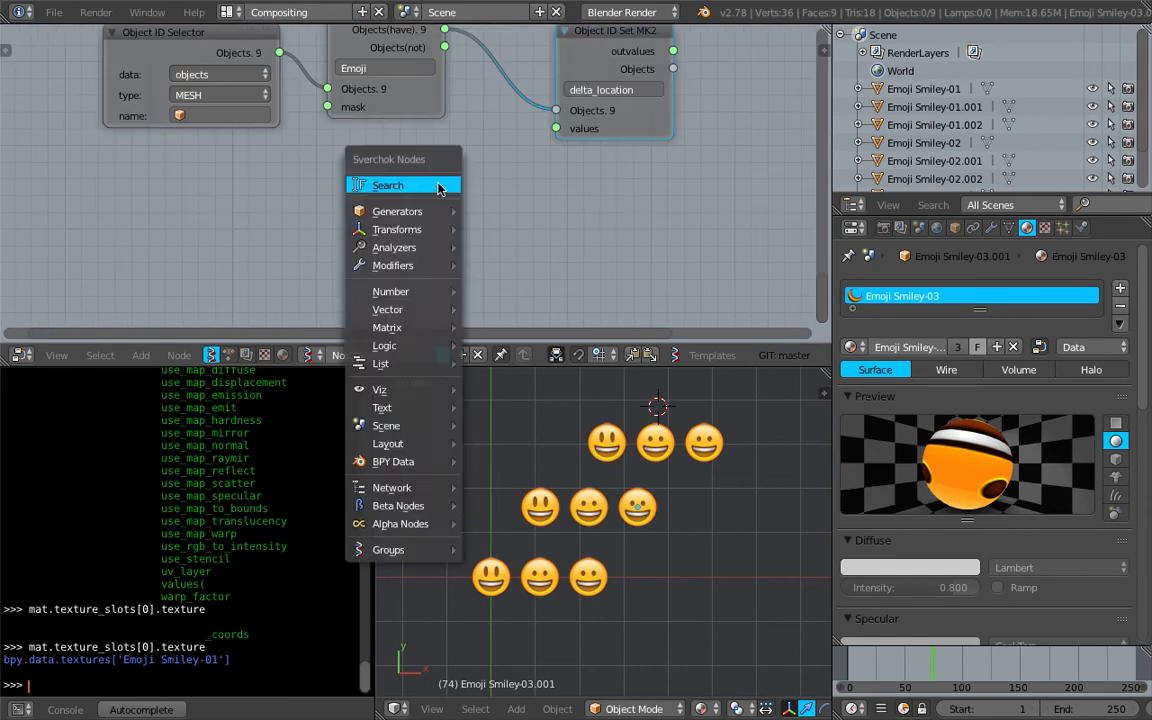
pyautogui.click(437, 184)
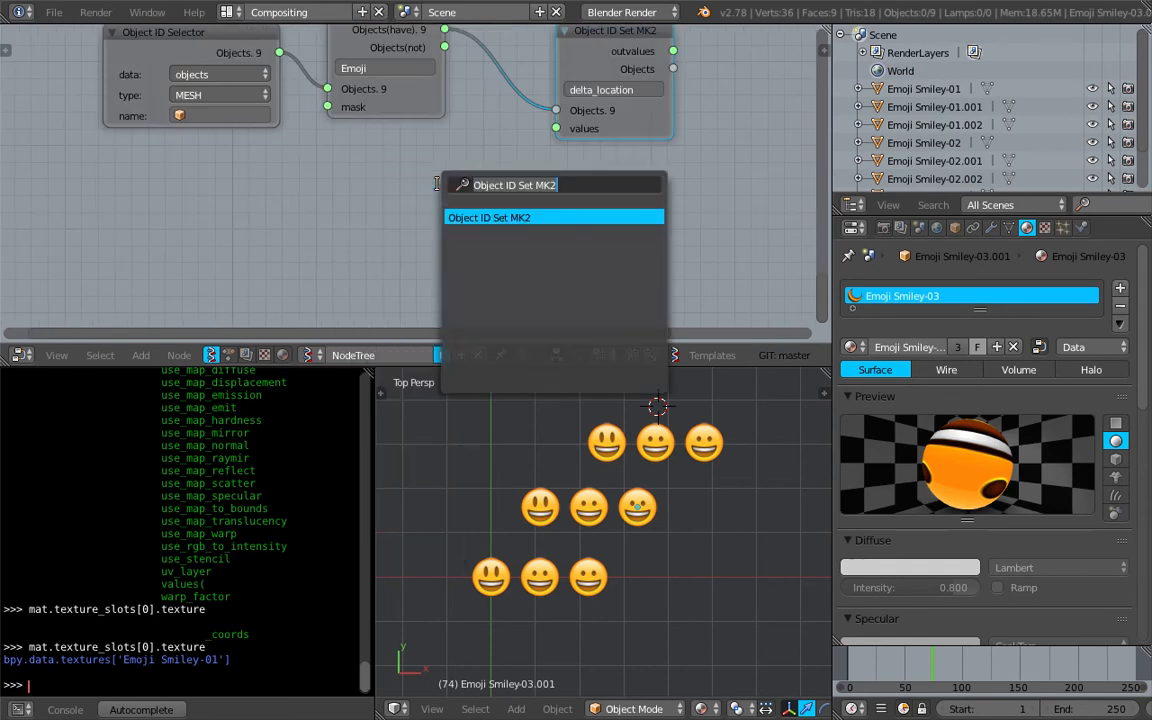
pyautogui.write('plane')
pyautogui.press('Return')
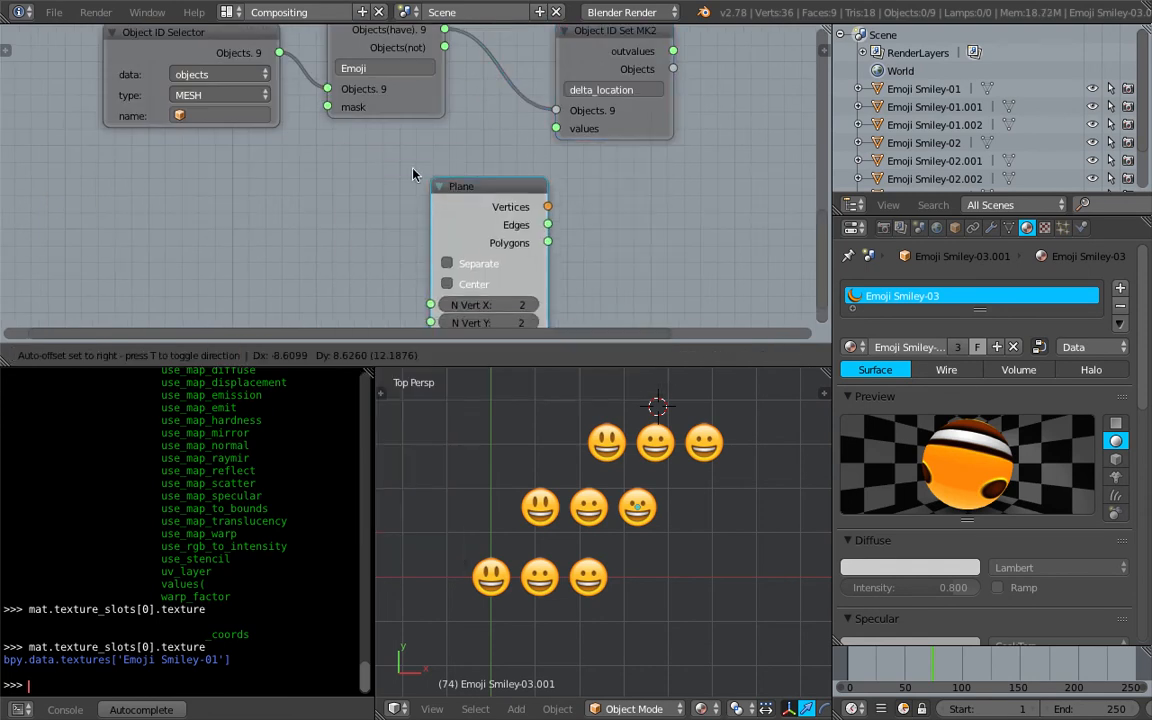
pyautogui.click(365, 165)
pyautogui.scroll(-1, 361, 128)
pyautogui.scroll(1, 384, 197)
pyautogui.click(408, 197)
pyautogui.moveTo(411, 213); pyautogui.dragTo(412, 231)
pyautogui.write('3')
pyautogui.press('Return')
pyautogui.scroll(2, 408, 229)
pyautogui.moveTo(472, 187); pyautogui.dragTo(463, 224, button='middle')
# - Save the file and link the Plane's Vertices output to the values input of the delta_location Object ID Set node
pyautogui.hotkey('ctrl', 's')
pyautogui.click(480, 199)
pyautogui.moveTo(450, 151); pyautogui.dragTo(546, 94)
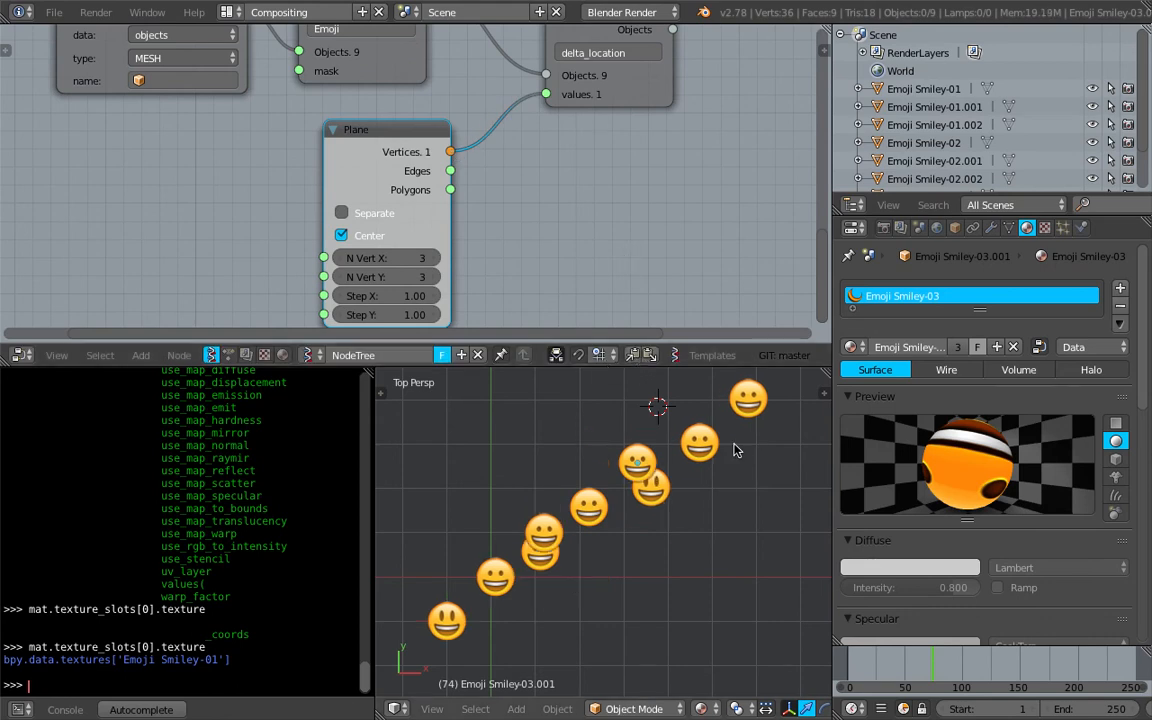
# - Clear the location of all emoji planes so that only the delta_location grid positions them, and deselect them
pyautogui.scroll(-3, 684, 597)
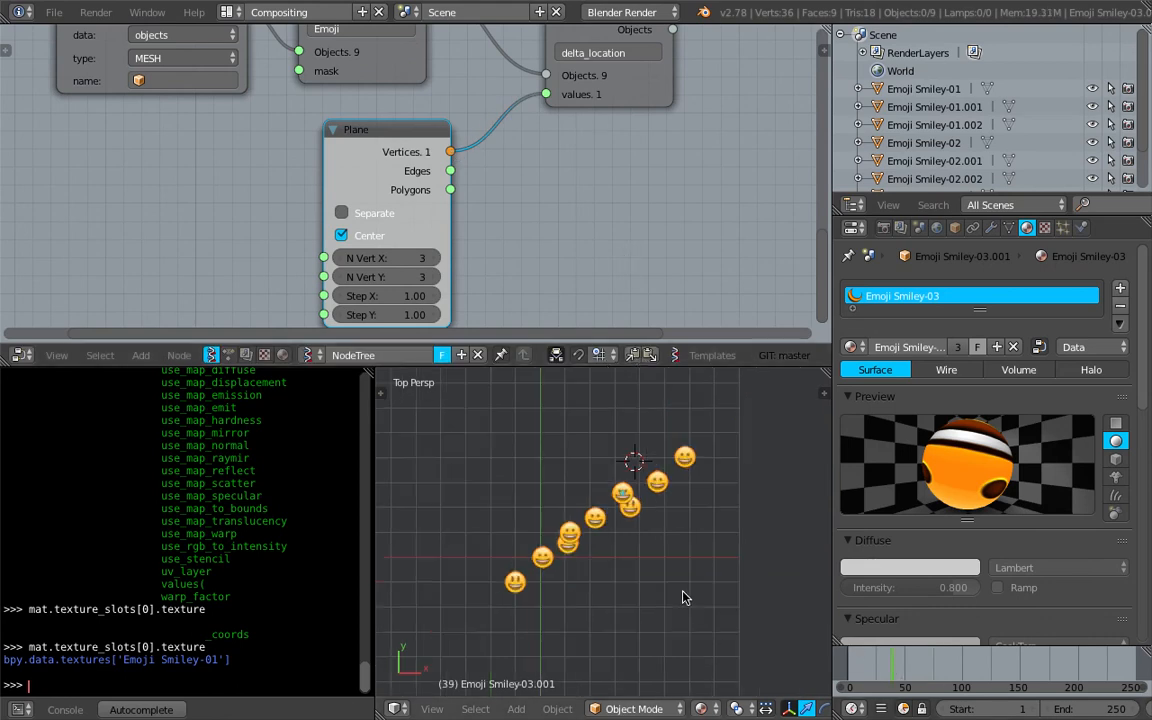
pyautogui.press('a')
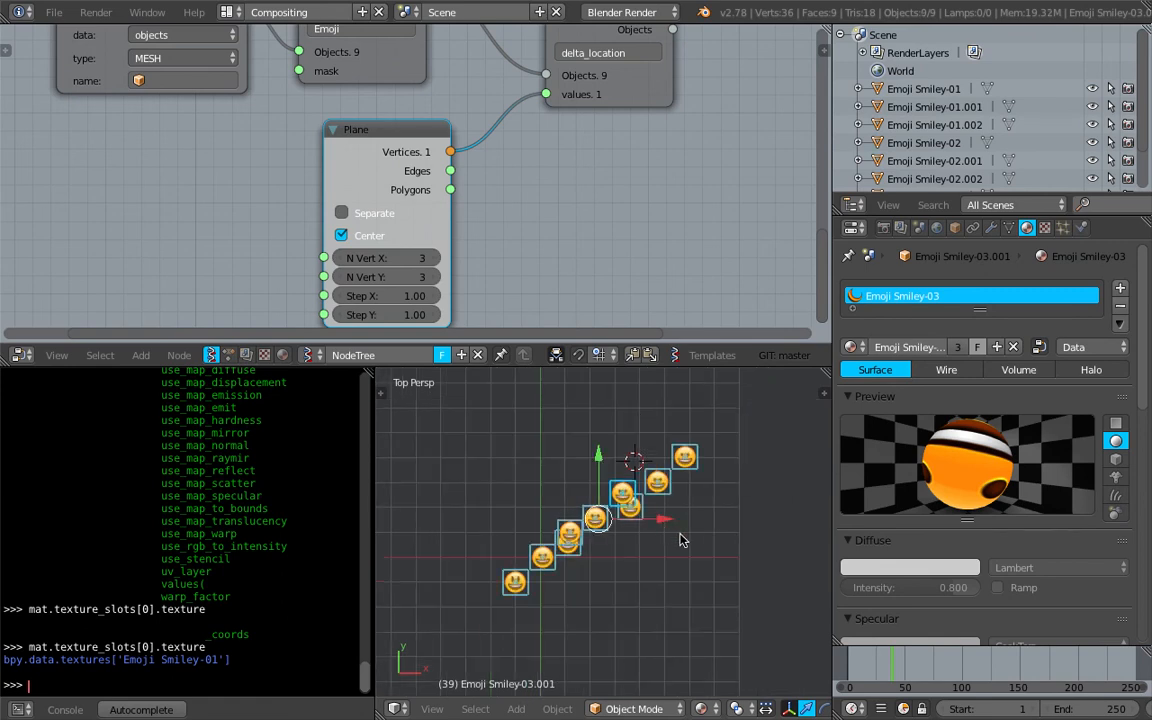
pyautogui.scroll(1, 679, 540)
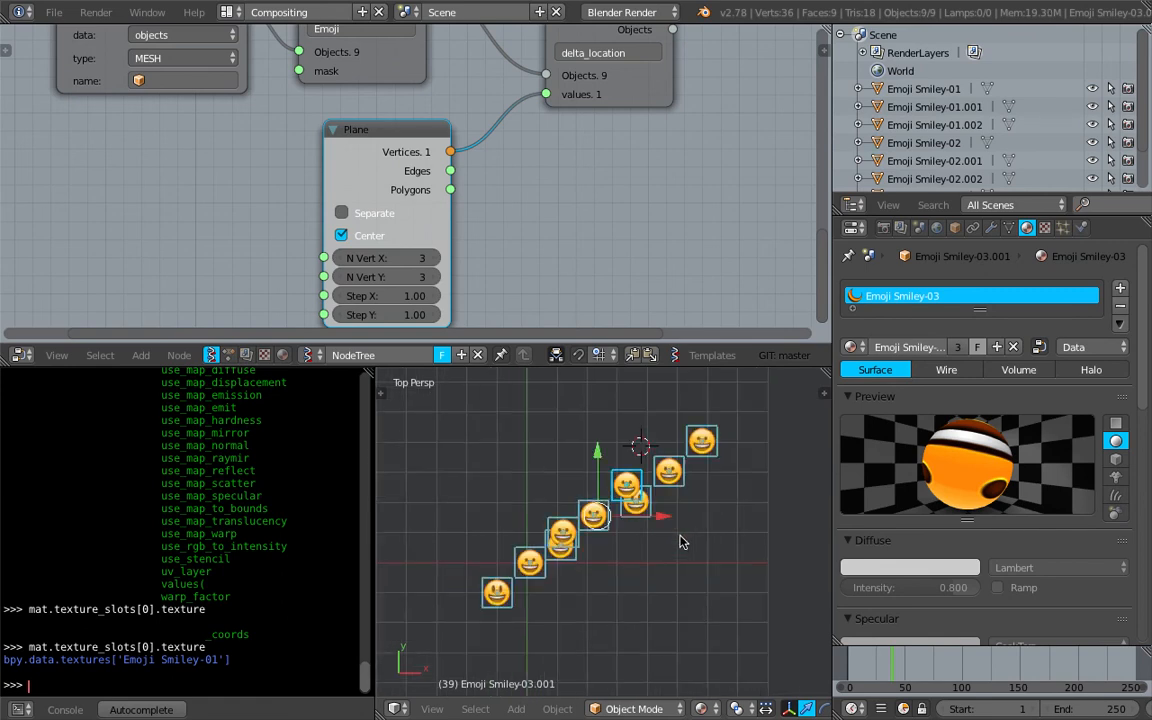
pyautogui.press('a')
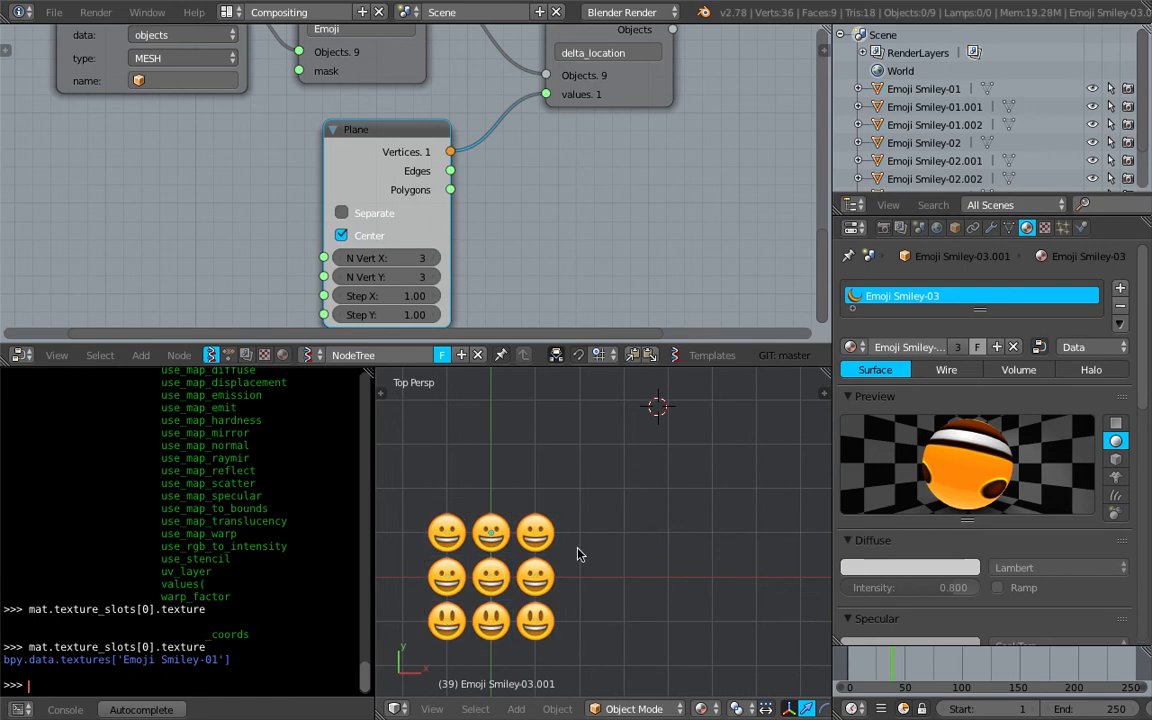
pyautogui.scroll(3, 656, 500)
pyautogui.scroll(-1, 560, 190)
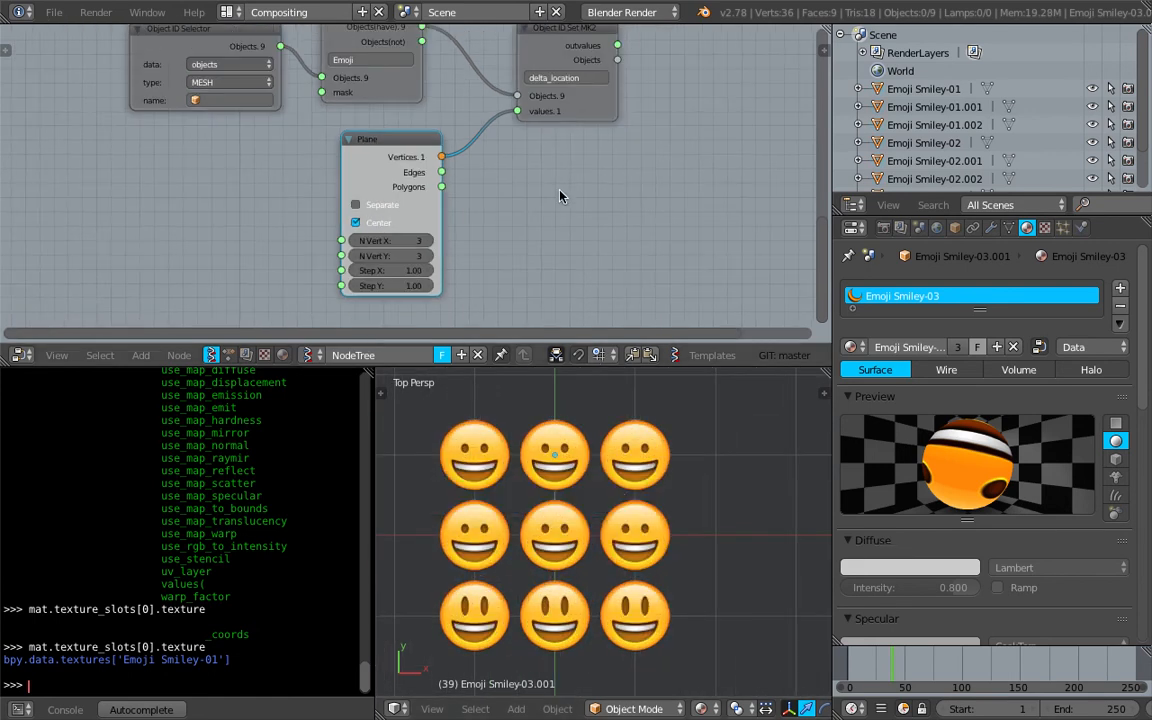
# - Scrub the timeline to frame 42 and save the file
pyautogui.moveTo(560, 190); pyautogui.dragTo(566, 259, button='middle')
pyautogui.moveTo(896, 664); pyautogui.dragTo(899, 662)
pyautogui.moveTo(455, 174); pyautogui.dragTo(473, 280, button='middle')
pyautogui.hotkey('ctrl', 's')
pyautogui.click(473, 283)
pyautogui.moveTo(470, 199); pyautogui.dragTo(480, 242, button='middle')
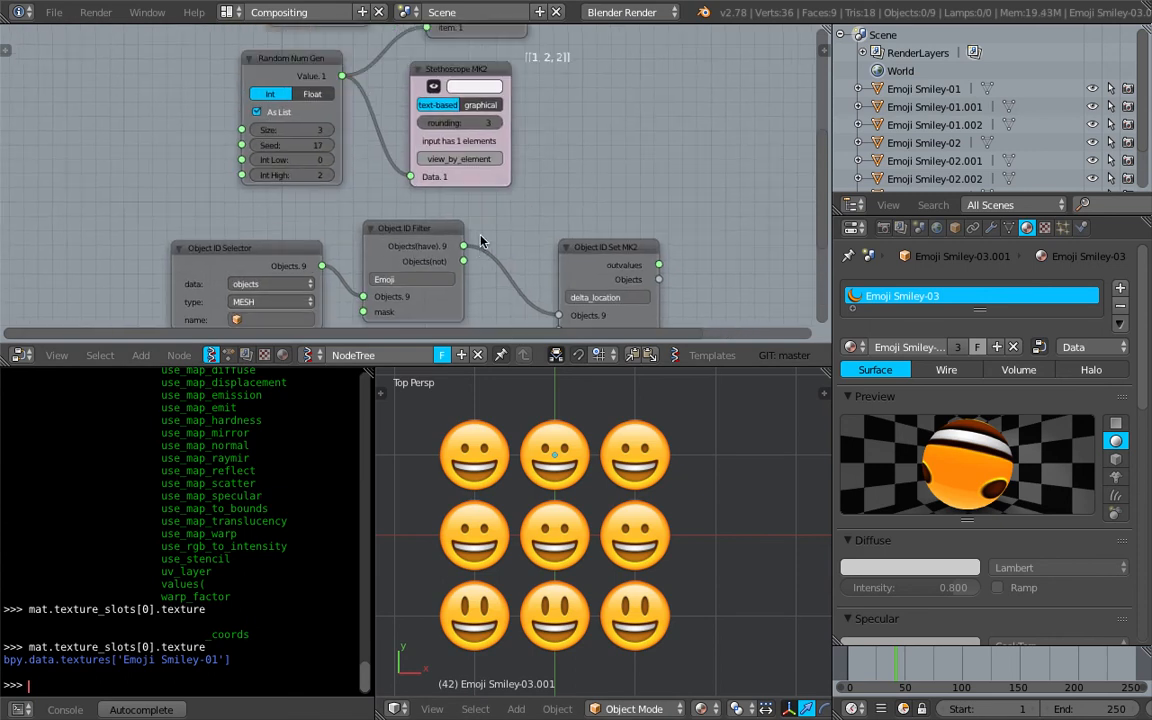
# - Place the 3D cursor beside the emoji grid and save the file with all planes deselected
pyautogui.click(704, 522)
pyautogui.press('a')
pyautogui.press('a')
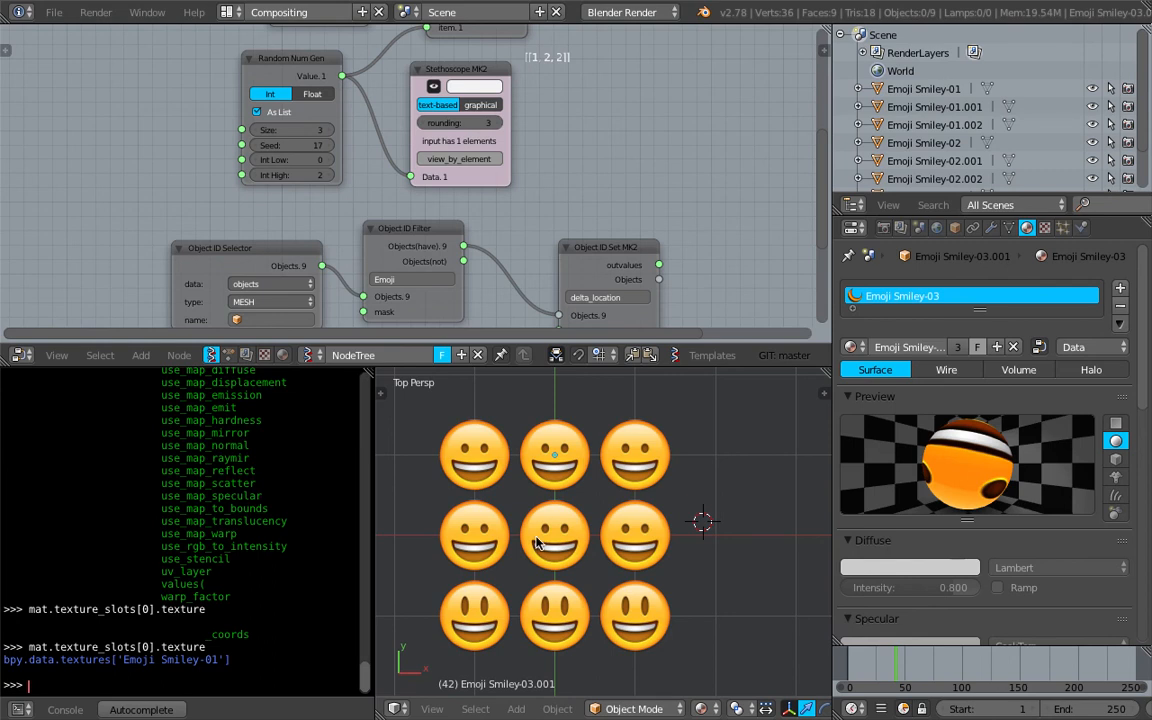
pyautogui.rightClick(501, 598)
pyautogui.keyDown('shift'); pyautogui.moveTo(545, 557); pyautogui.dragTo(565, 550, button='middle'); pyautogui.keyUp('shift')
pyautogui.press('a')
pyautogui.hotkey('ctrl', 's')
pyautogui.click(566, 549)
# - Widen the material settings area and check which material each emoji plane in the grid uses
pyautogui.rightClick(494, 528)
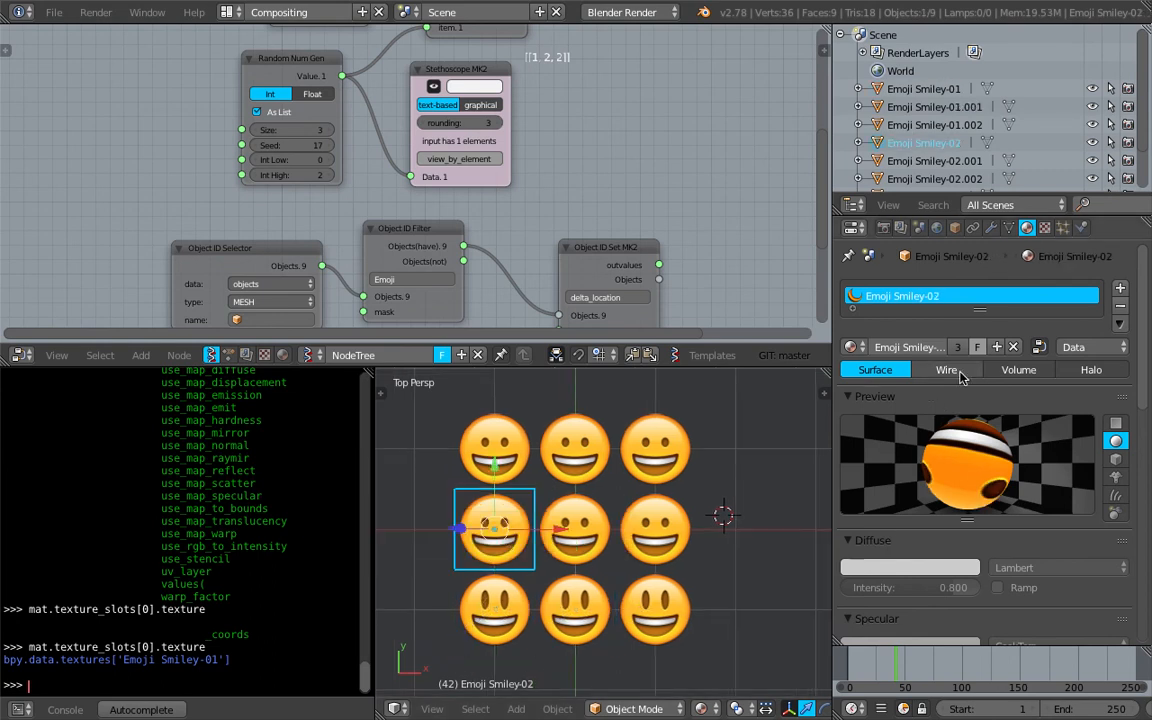
pyautogui.moveTo(834, 328); pyautogui.dragTo(794, 328)
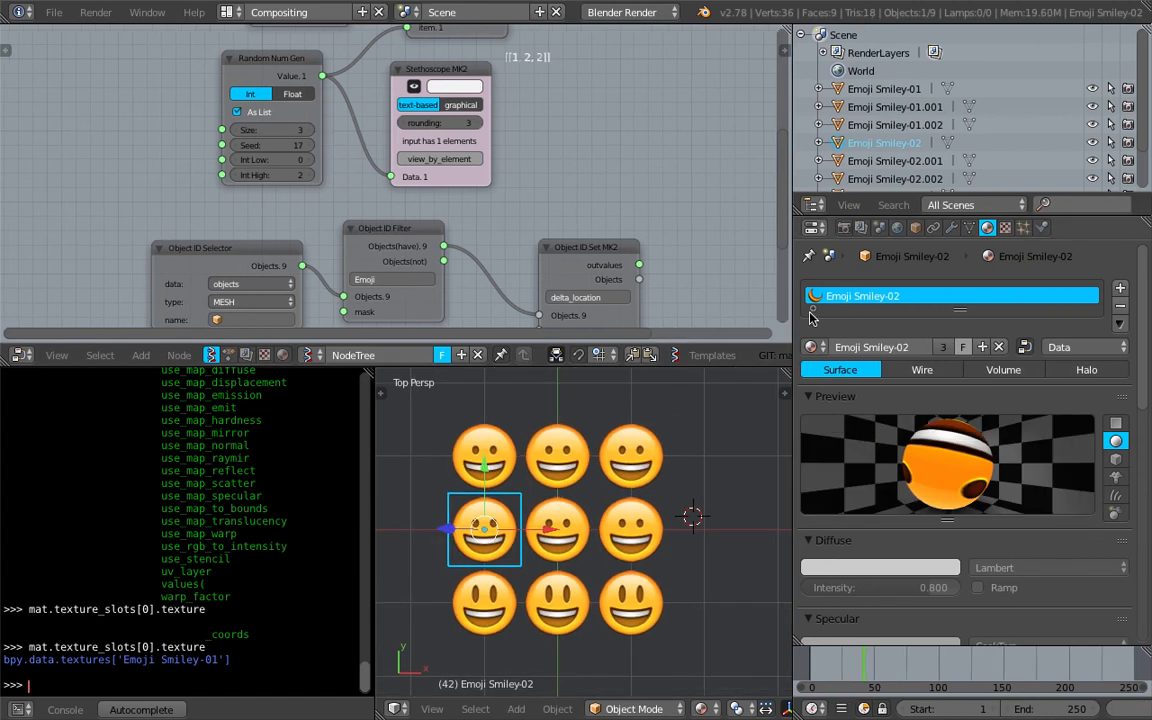
pyautogui.rightClick(638, 598)
pyautogui.rightClick(638, 528)
pyautogui.rightClick(639, 458)
pyautogui.rightClick(636, 576)
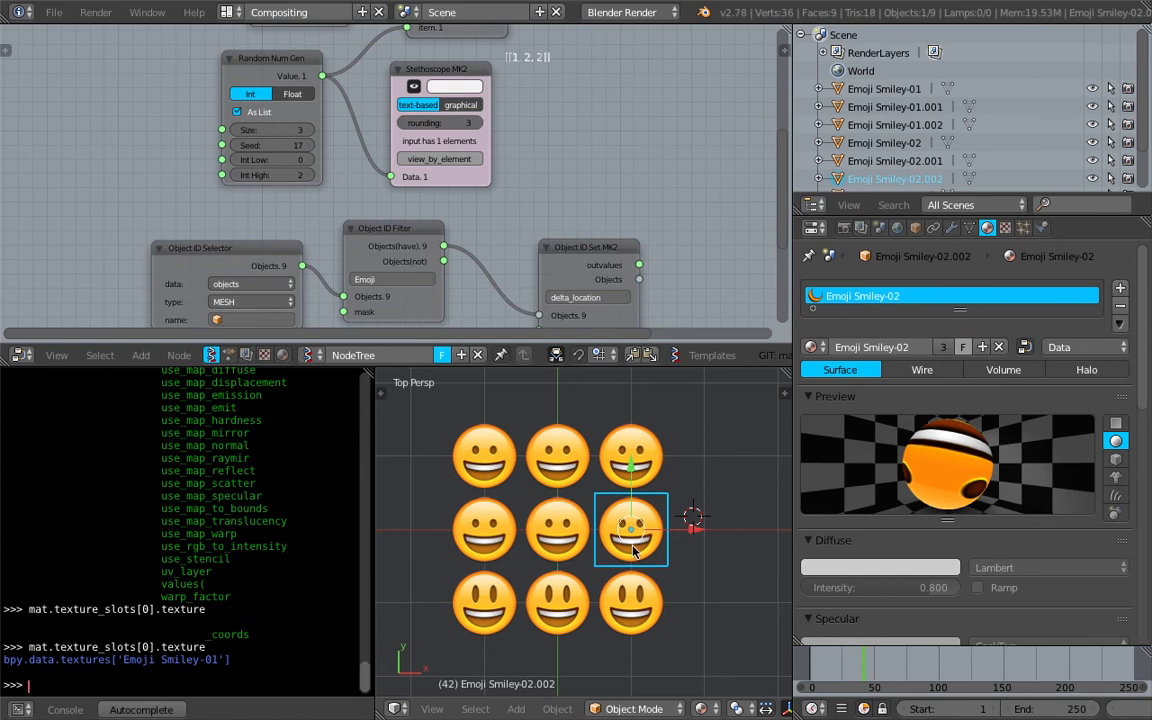
pyautogui.rightClick(484, 530)
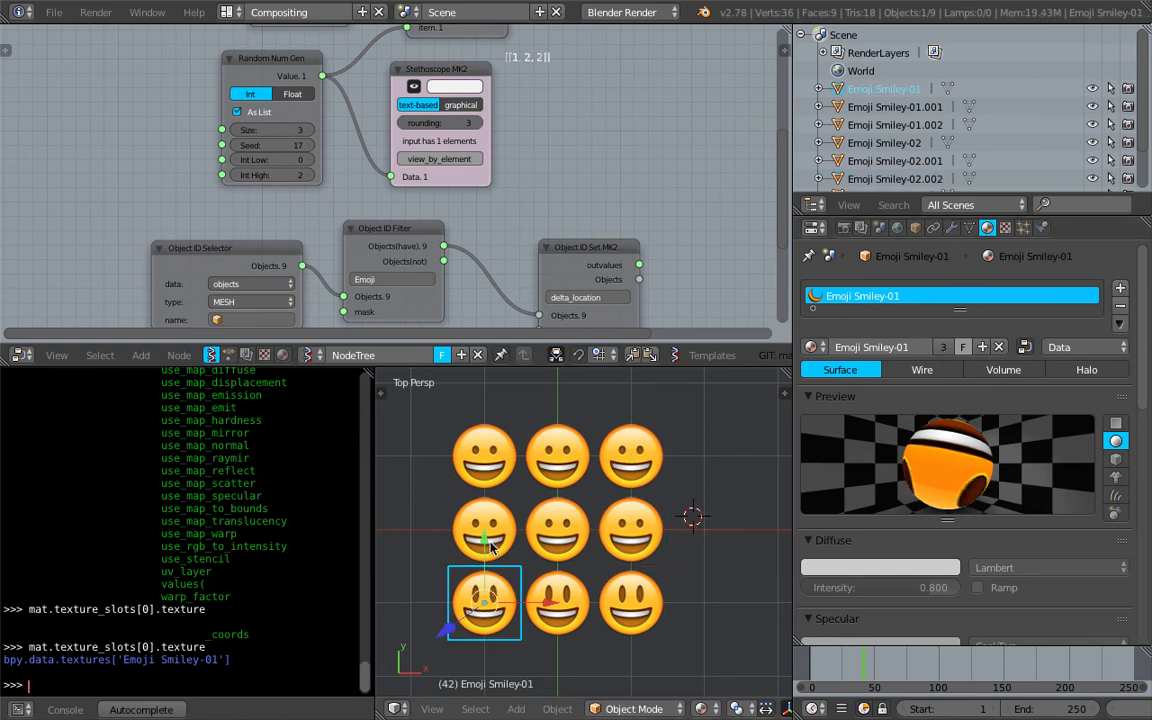
pyautogui.rightClick(545, 525)
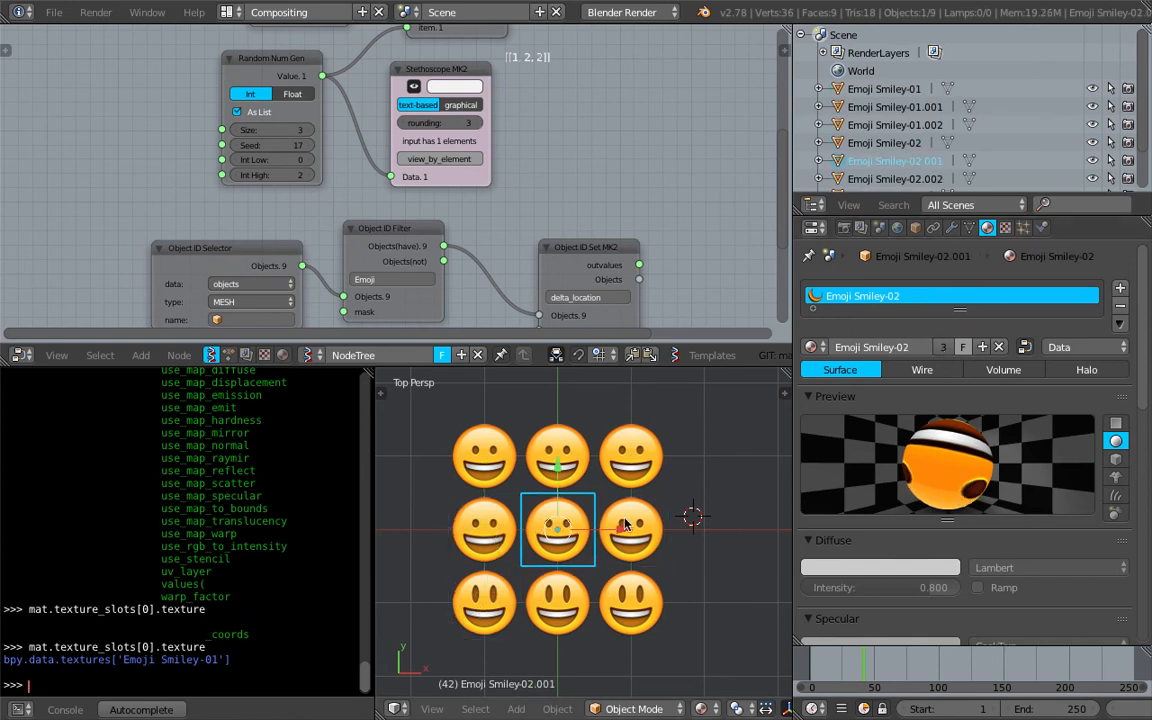
pyautogui.rightClick(484, 530)
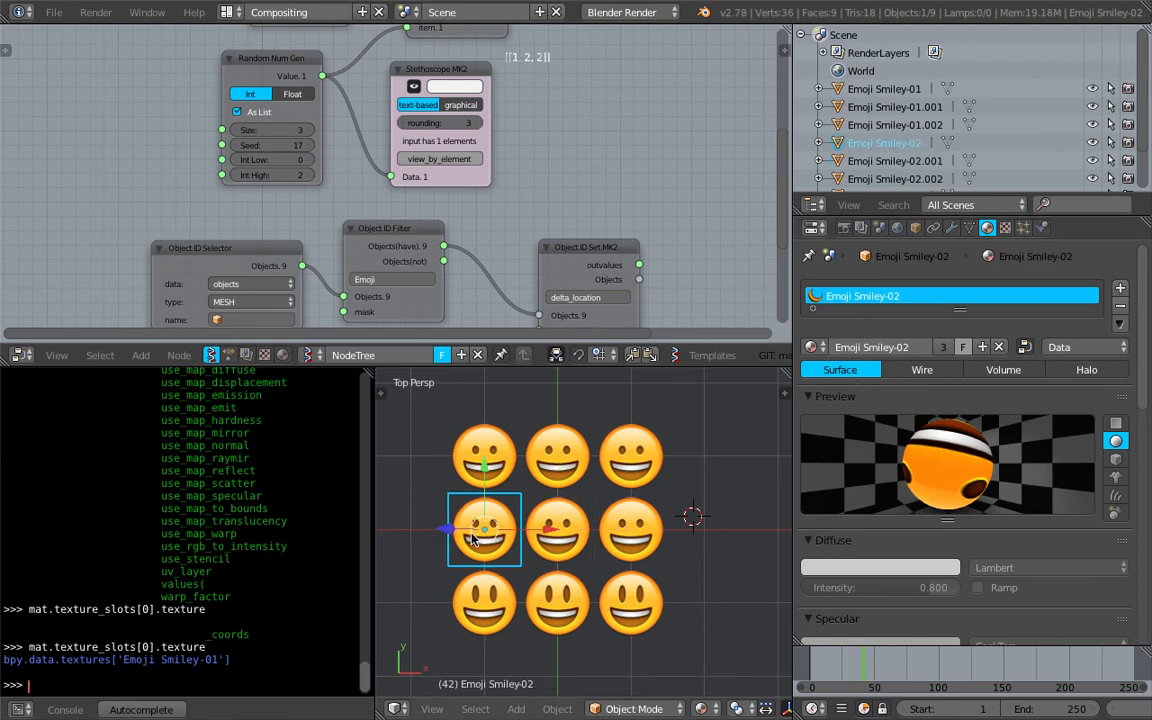
pyautogui.rightClick(498, 574)
pyautogui.rightClick(503, 535)
pyautogui.rightClick(540, 615)
pyautogui.rightClick(488, 598)
pyautogui.rightClick(483, 538)
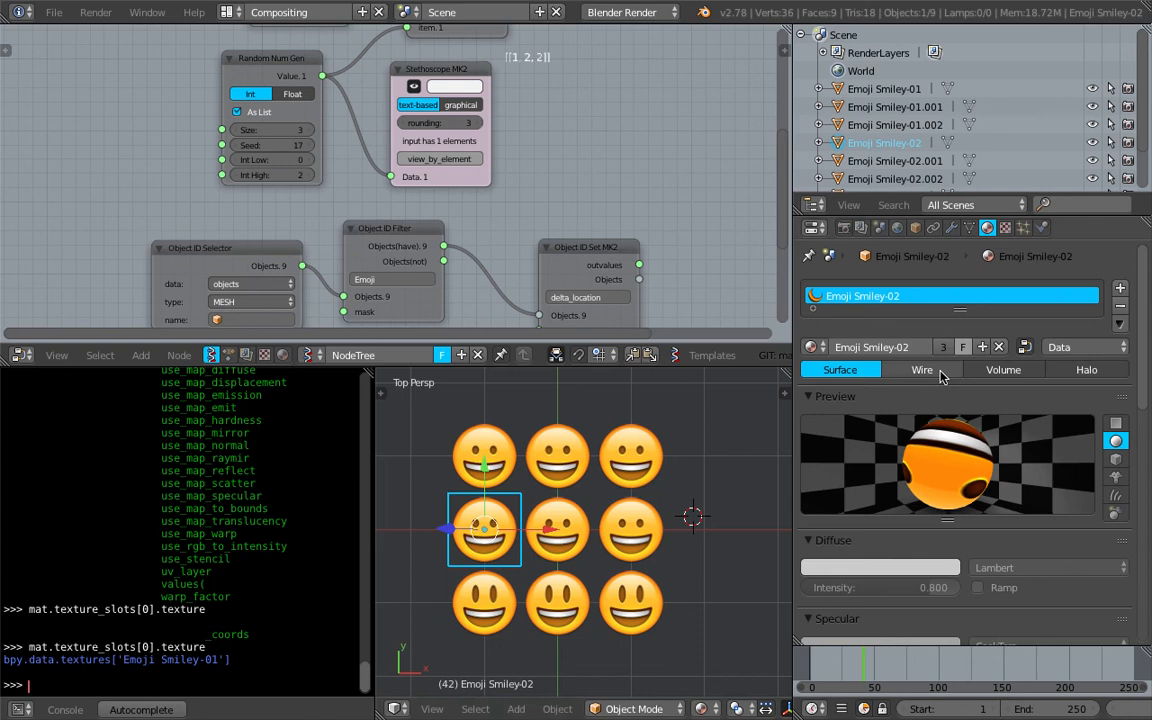
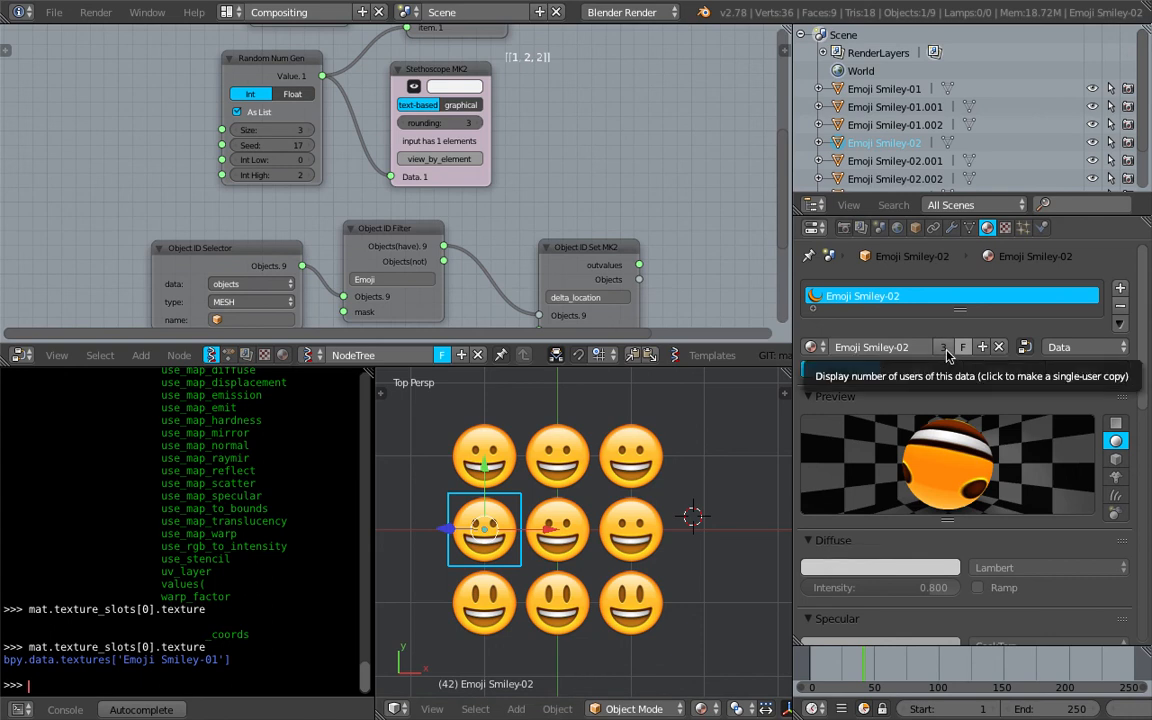
# - Make the Emoji Smiley-02 material single-user for the planes in the grid's middle row
pyautogui.click(945, 347)
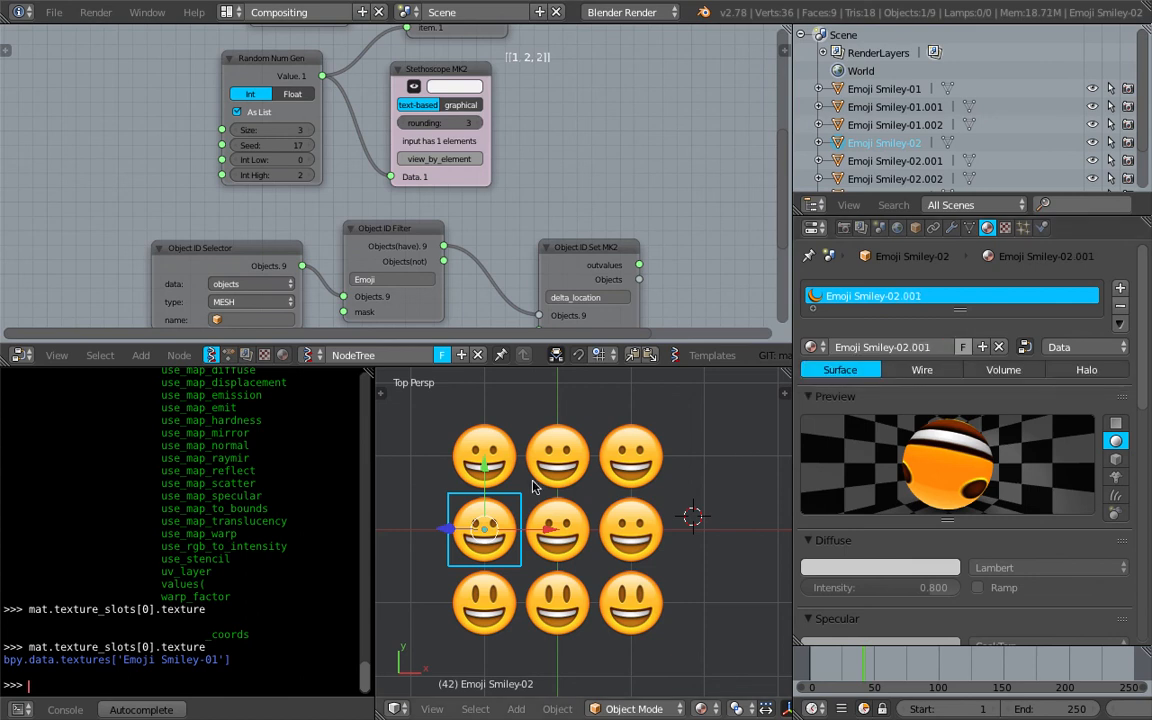
pyautogui.rightClick(557, 530)
pyautogui.click(945, 347)
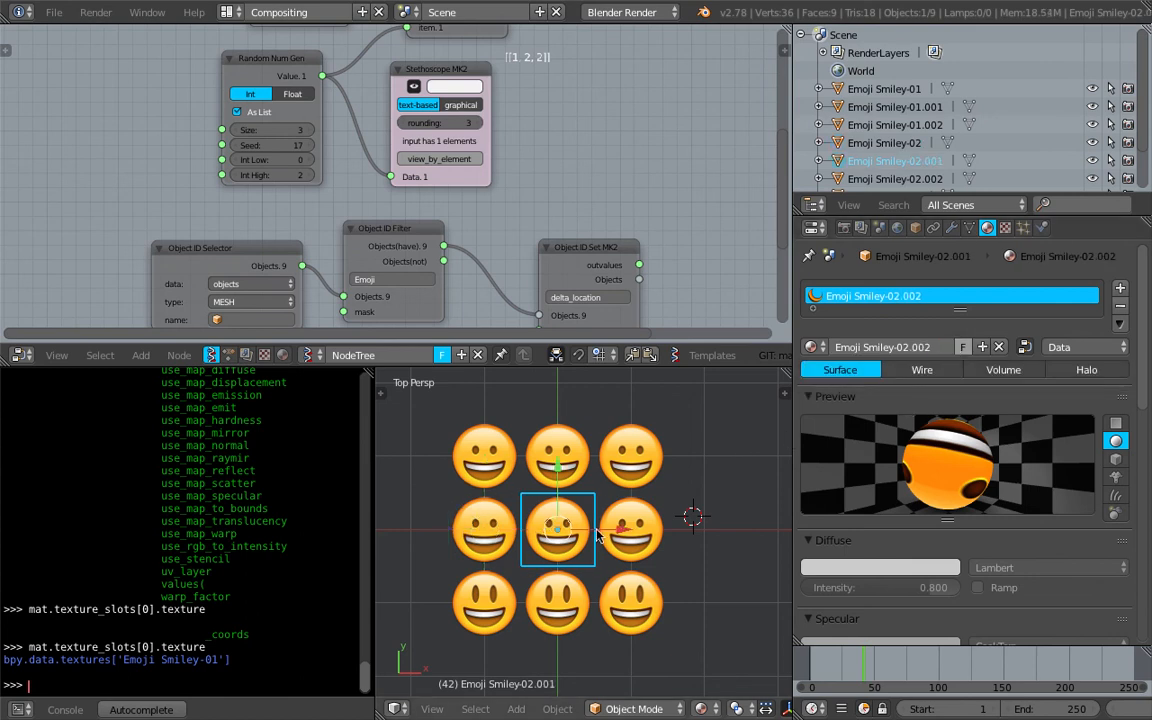
pyautogui.rightClick(631, 528)
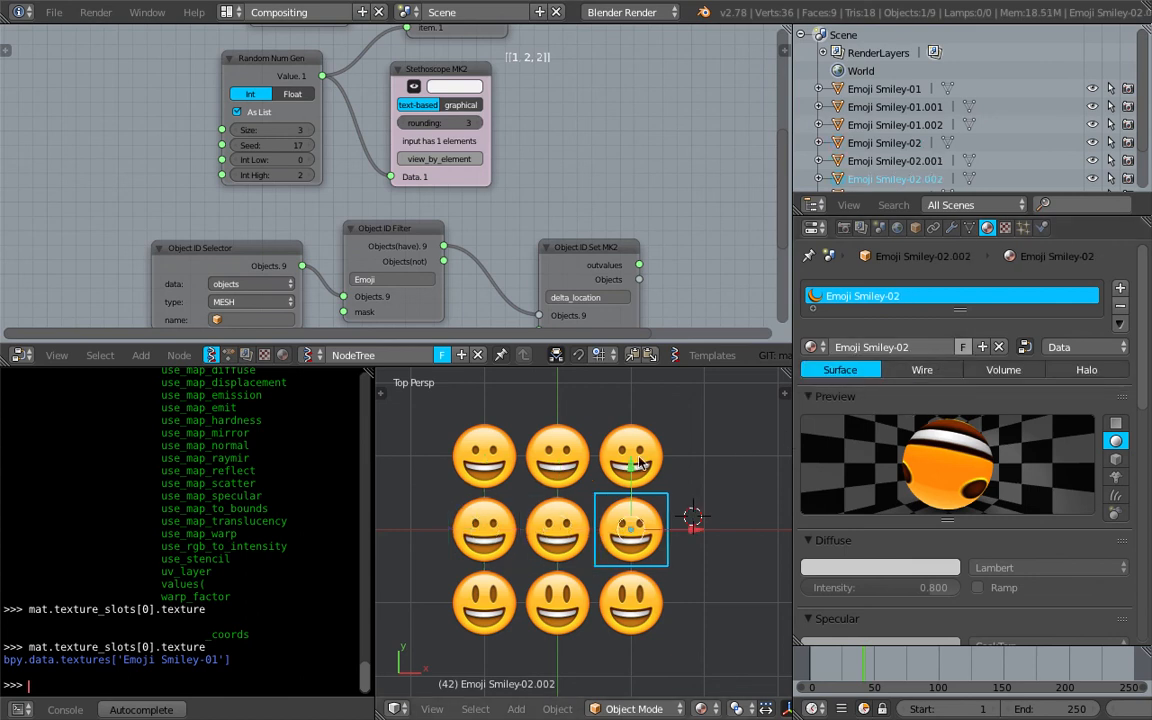
# - Make the Emoji Smiley-03 material single-user for the planes in the grid's upper row
pyautogui.rightClick(599, 466)
pyautogui.rightClick(565, 457)
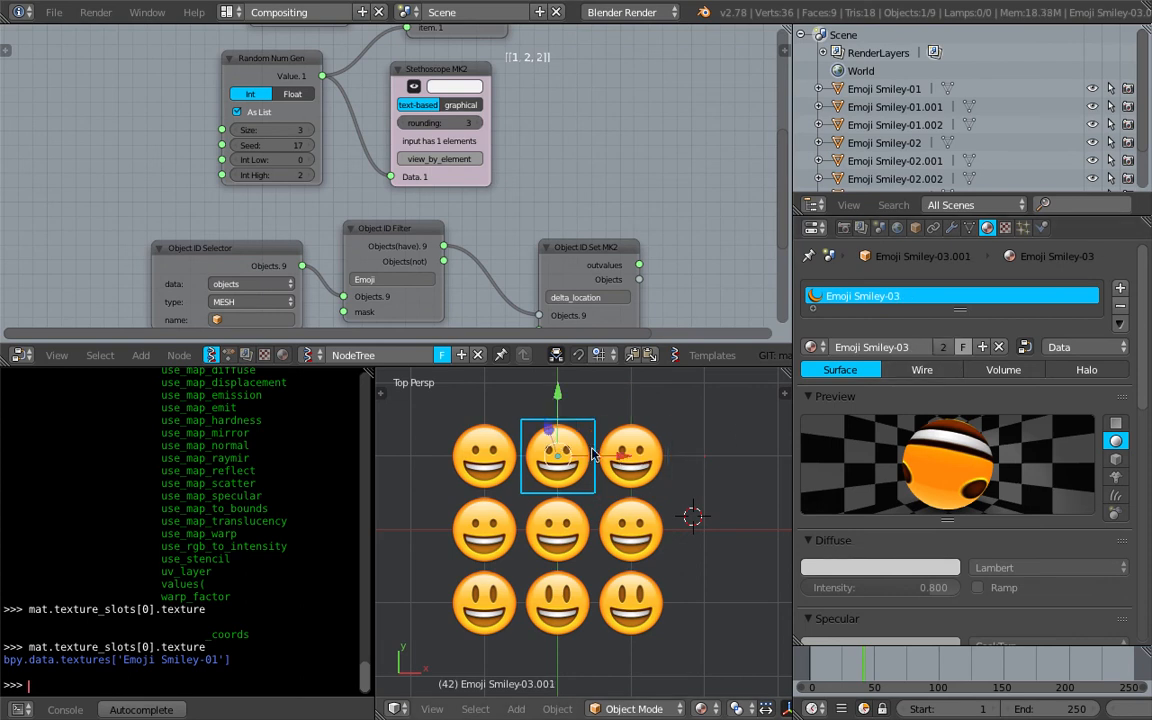
pyautogui.click(945, 350)
pyautogui.rightClick(480, 455)
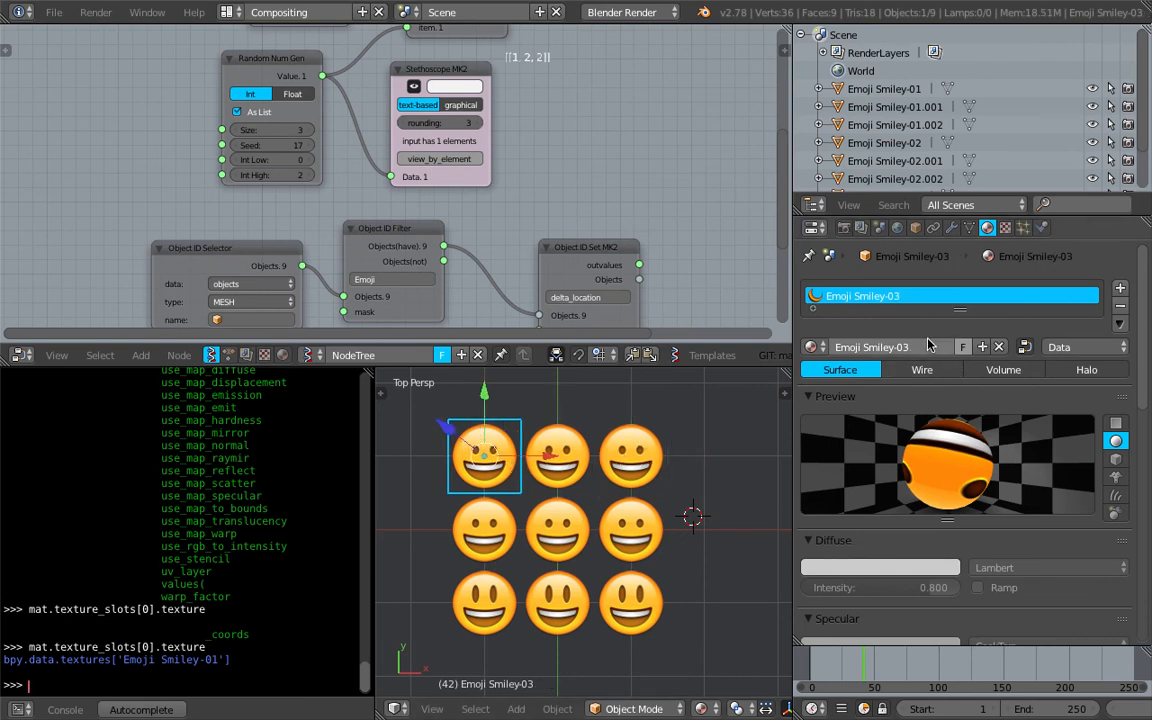
# - Make the Emoji Smiley-01 material single-user for the planes in the grid's lower row
pyautogui.rightClick(628, 600)
pyautogui.click(943, 347)
pyautogui.rightClick(553, 597)
pyautogui.rightClick(484, 600)
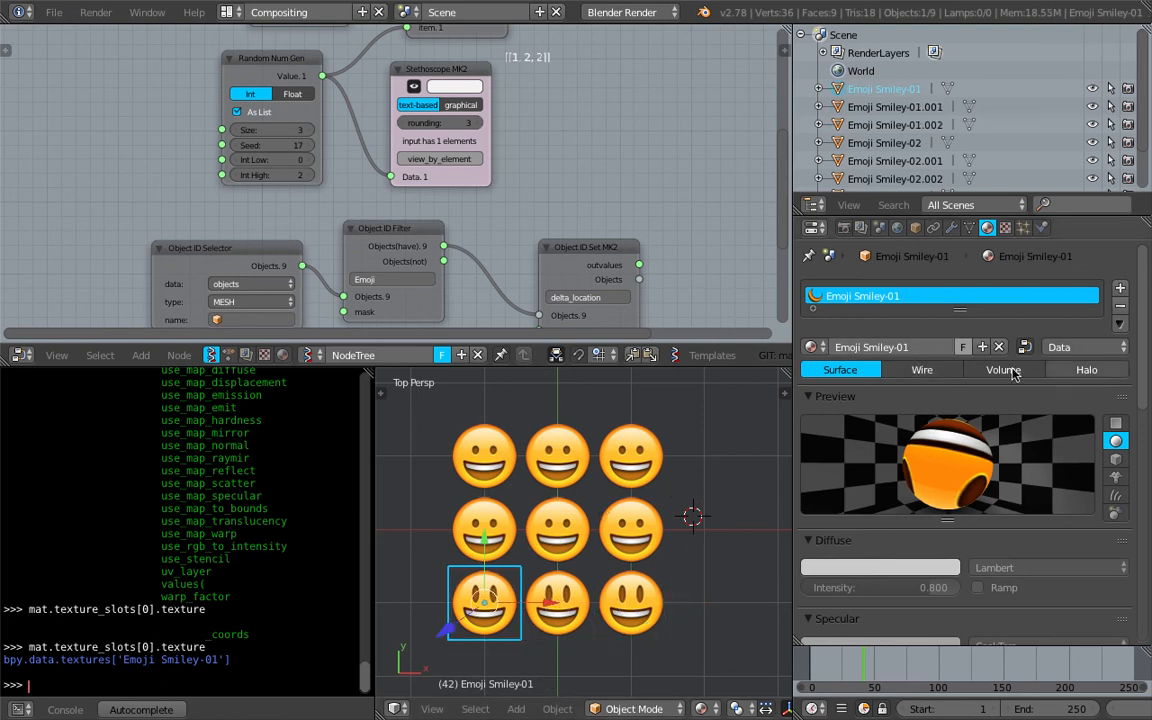
# - Select the emoji planes one by one to verify that each has its own material
pyautogui.rightClick(631, 538)
pyautogui.rightClick(557, 525)
pyautogui.rightClick(502, 519)
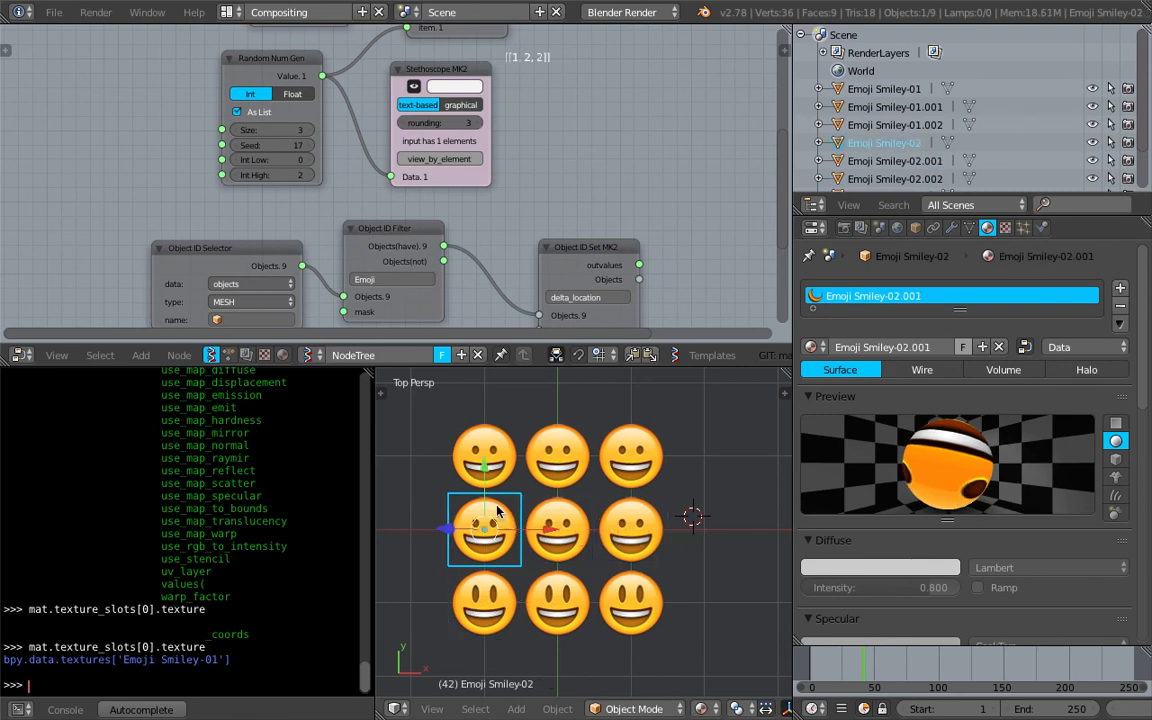
pyautogui.rightClick(505, 462)
pyautogui.rightClick(557, 455)
pyautogui.rightClick(630, 455)
pyautogui.rightClick(630, 600)
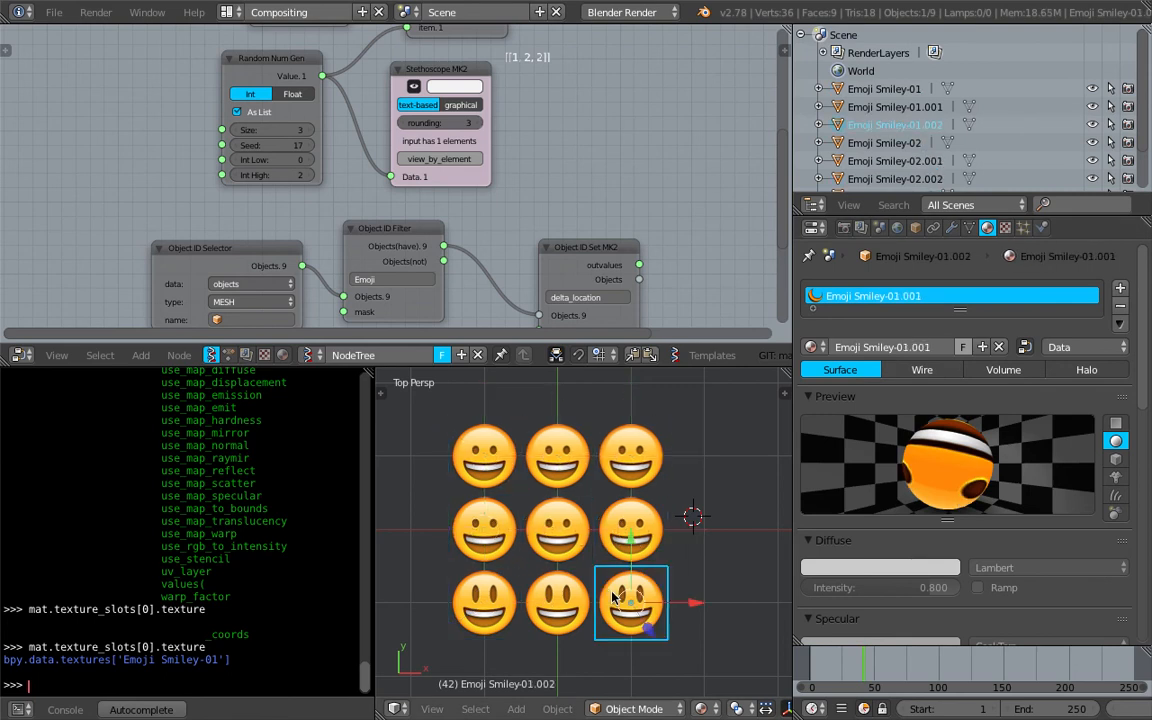
# - Inspect the material assigned to each emoji plane across the grid's three rows
pyautogui.rightClick(487, 602)
pyautogui.rightClick(580, 602)
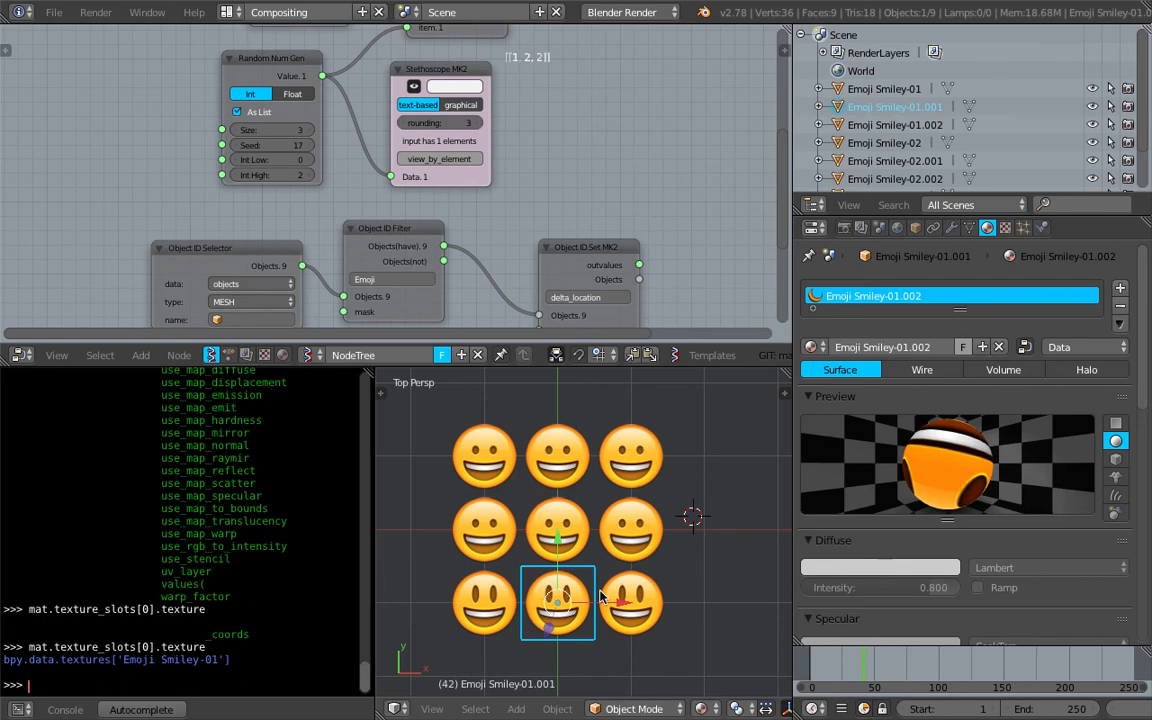
pyautogui.rightClick(602, 598)
pyautogui.rightClick(508, 598)
pyautogui.rightClick(582, 597)
pyautogui.rightClick(484, 597)
pyautogui.rightClick(492, 530)
pyautogui.rightClick(497, 527)
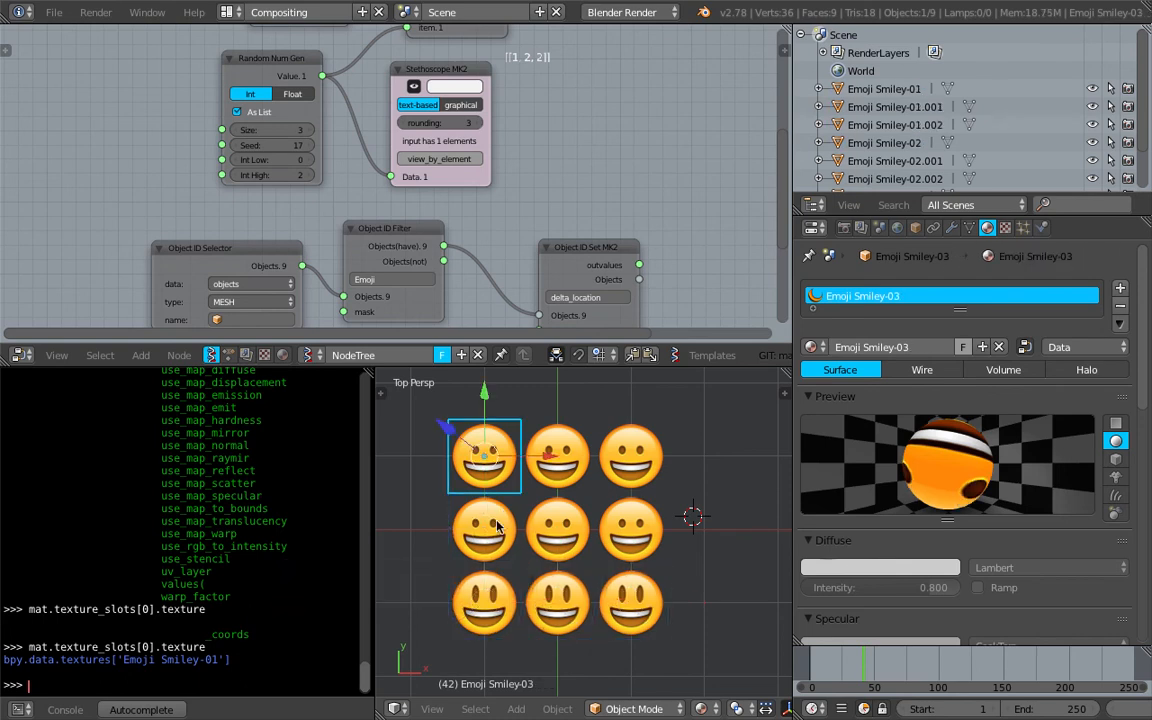
pyautogui.rightClick(490, 590)
pyautogui.rightClick(557, 597)
pyautogui.rightClick(630, 597)
pyautogui.rightClick(527, 513)
pyautogui.rightClick(557, 528)
pyautogui.rightClick(630, 455)
pyautogui.rightClick(557, 455)
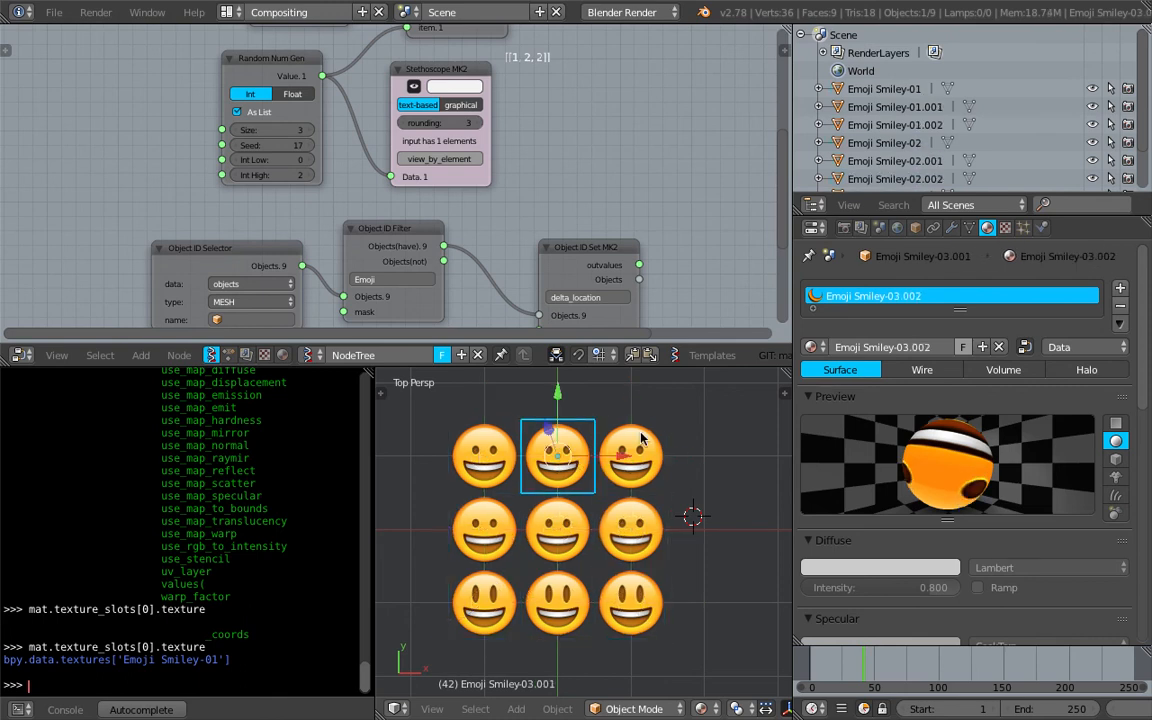
# - Undo the accidental plane move, deselect all emoji planes and save the file
pyautogui.moveTo(484, 455); pyautogui.dragTo(422, 688, button='right')
pyautogui.hotkey('ctrl', 'z')
pyautogui.hotkey('ctrl', 's')
pyautogui.press('a')
pyautogui.hotkey('ctrl', 's')
# - Set the Size of the Random Num Gen node to 9
pyautogui.moveTo(547, 215); pyautogui.dragTo(552, 225, button='middle')
pyautogui.moveTo(559, 281); pyautogui.dragTo(623, 229, button='middle')
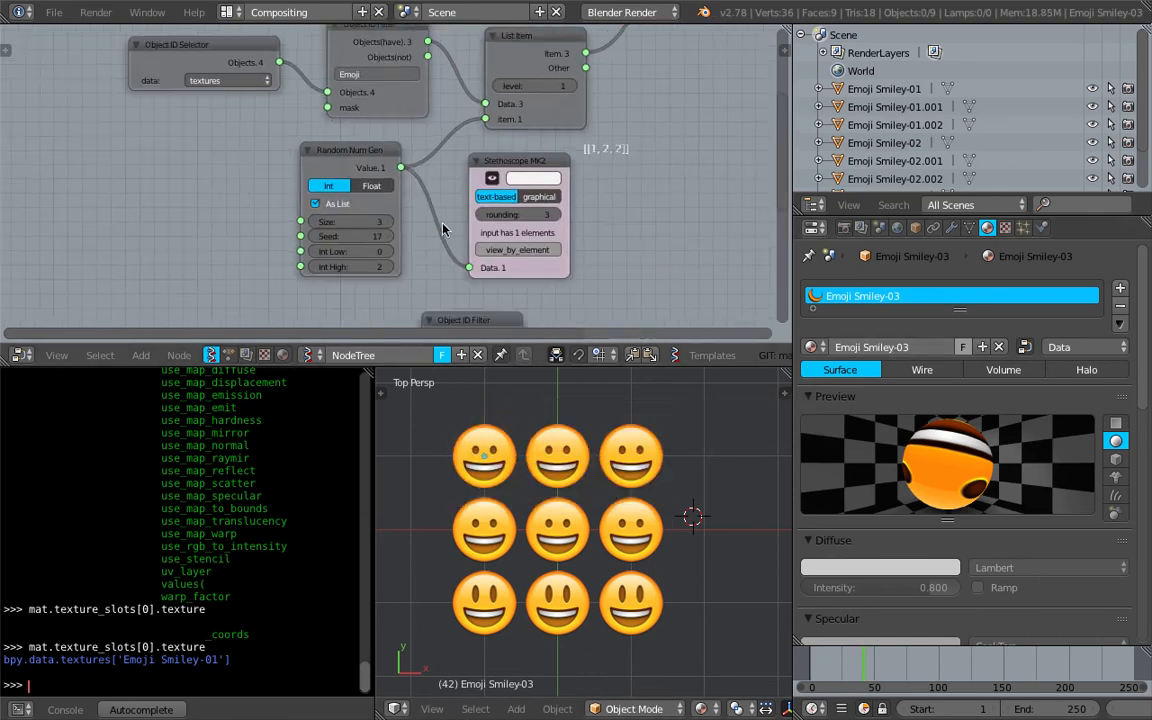
pyautogui.scroll(2, 442, 230)
pyautogui.click(370, 231)
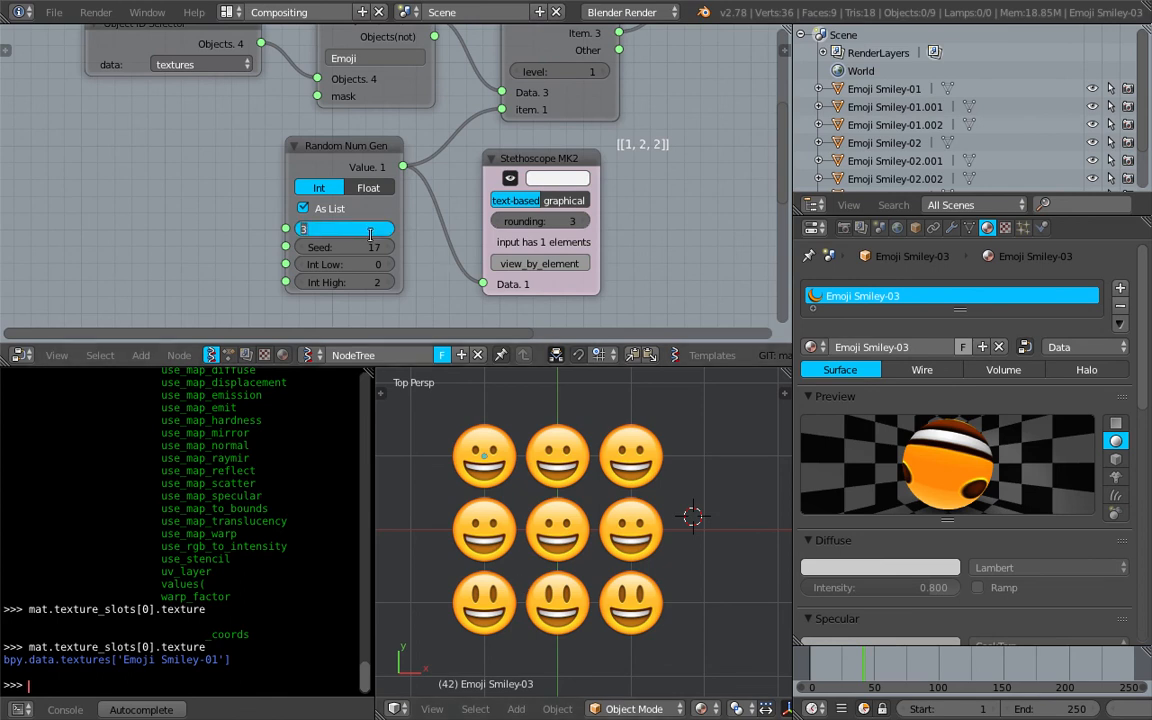
pyautogui.write('0')
pyautogui.press('Return')
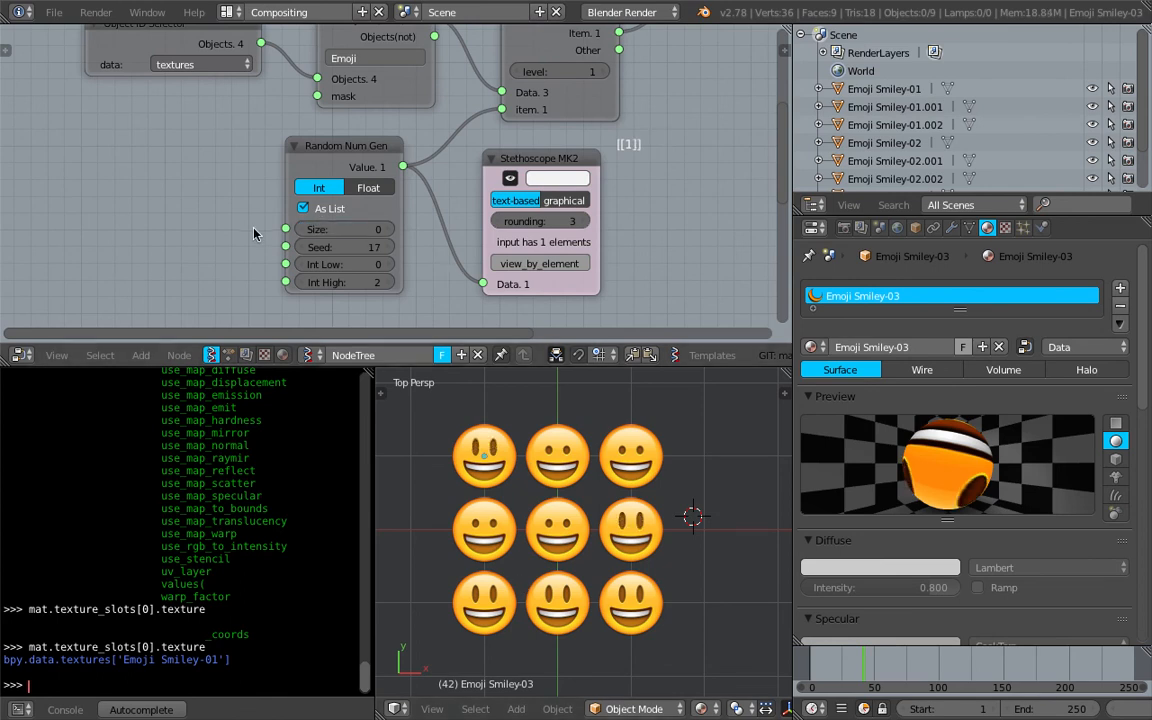
pyautogui.click(316, 230)
pyautogui.write('9')
pyautogui.press('Return')
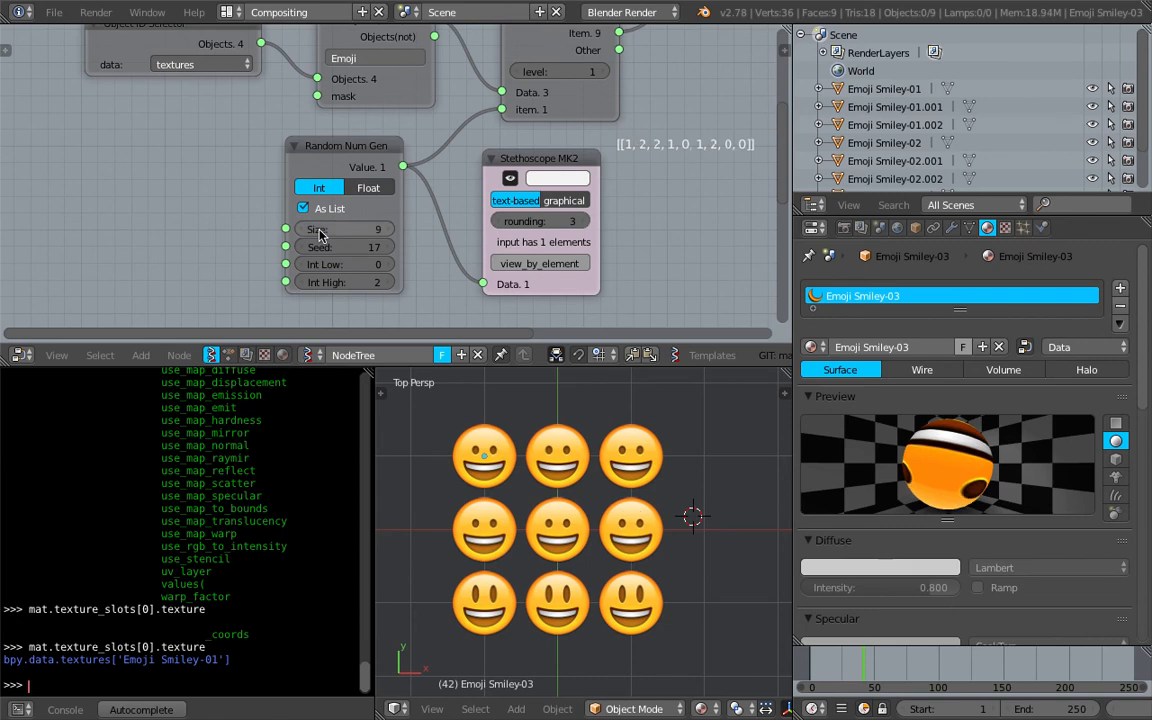
# - Try several seeds in the Random Num Gen node, including 67 and 69, ending at 61
pyautogui.click(340, 247)
pyautogui.moveTo(340, 247); pyautogui.dragTo(378, 252)
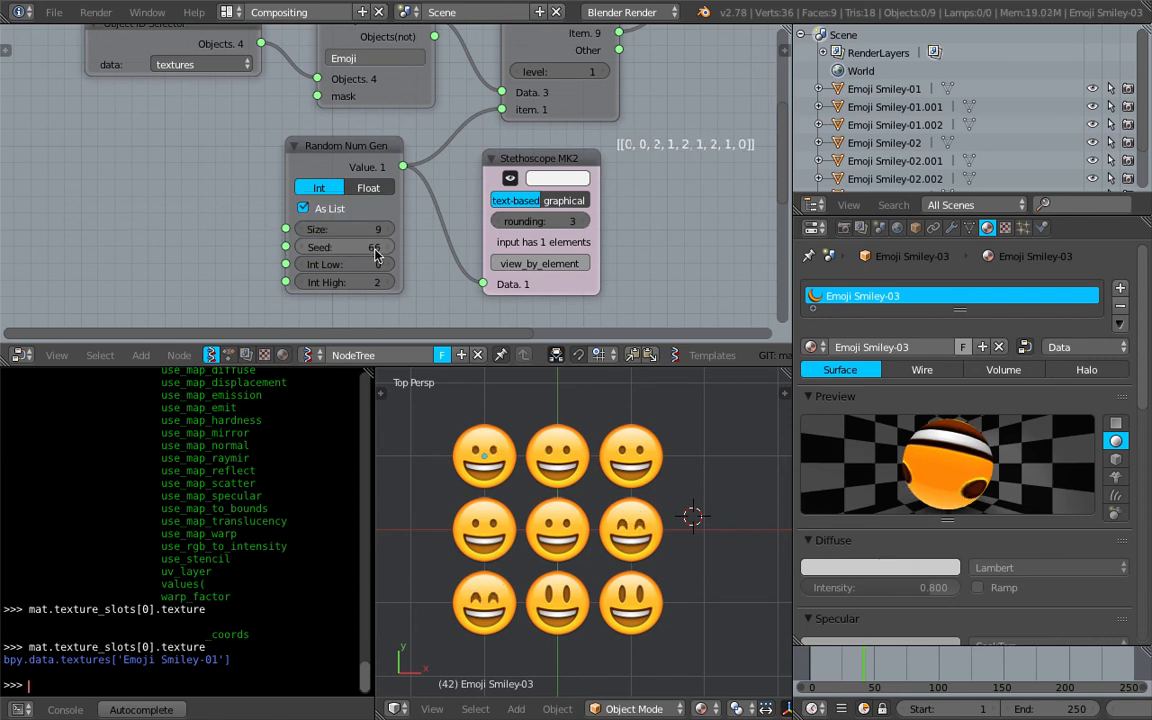
pyautogui.click(386, 252)
pyautogui.scroll(-2, 238, 164)
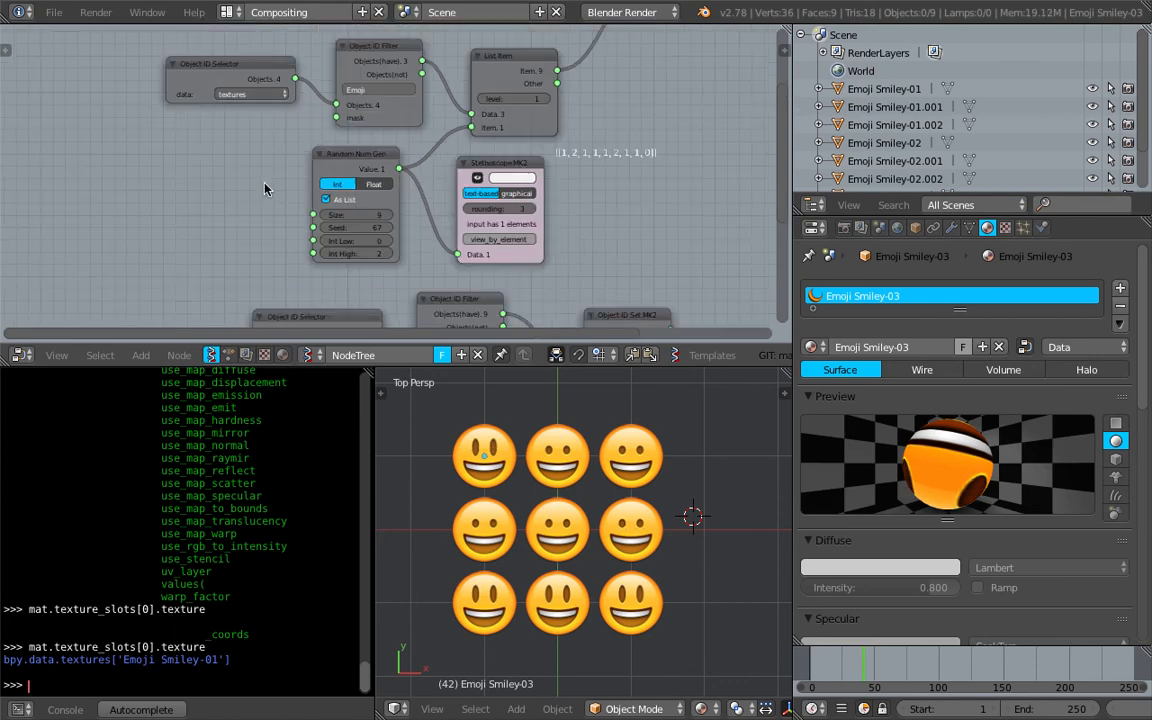
pyautogui.scroll(1, 268, 187)
pyautogui.click(377, 223)
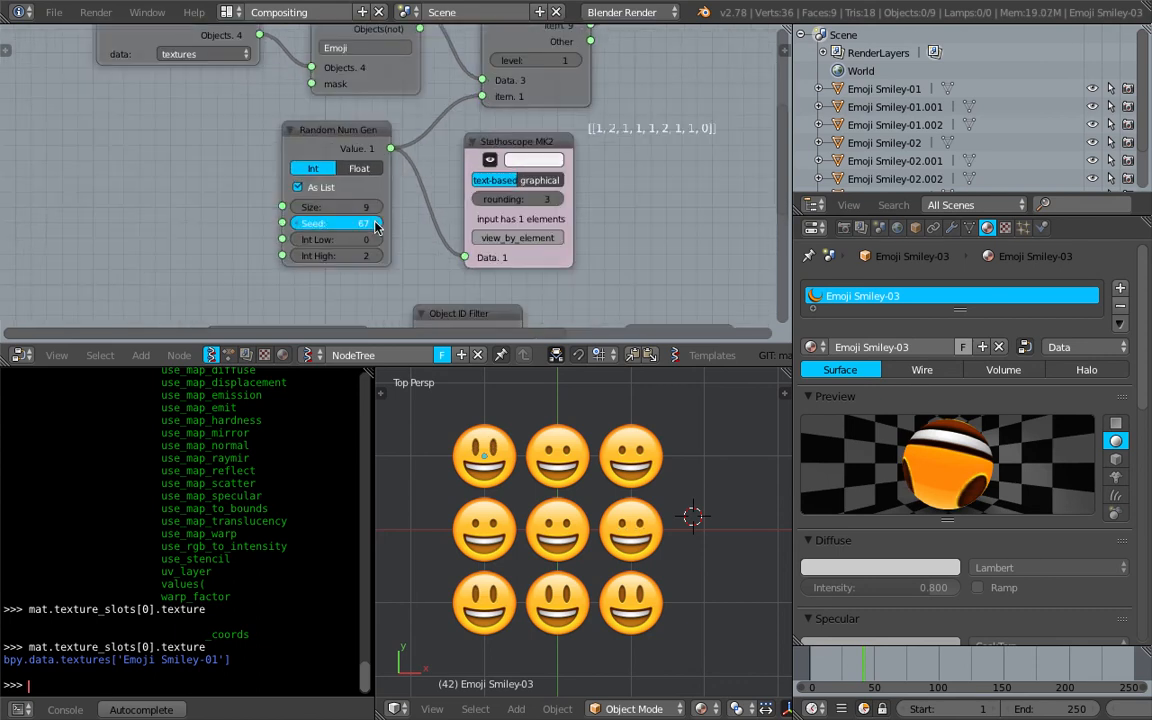
pyautogui.click(375, 223)
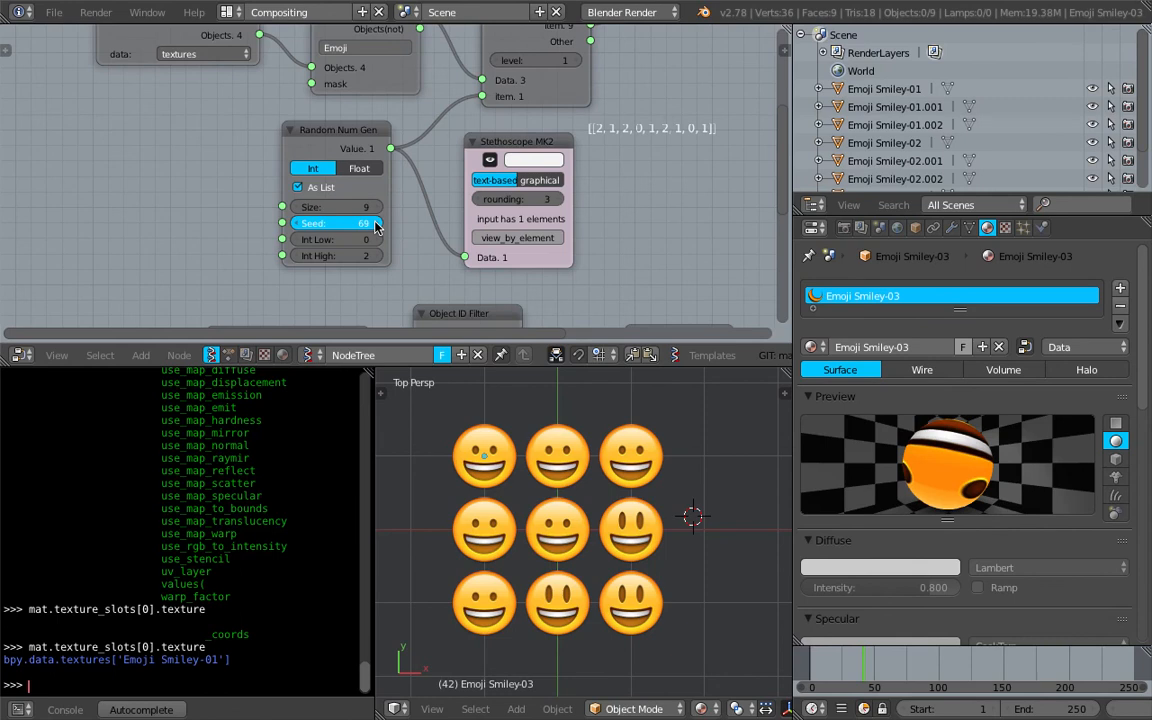
pyautogui.click(375, 223)
pyautogui.moveTo(375, 223)
pyautogui.mouseDown()
pyautogui.moveTo(334, 225)
pyautogui.moveTo(358, 226)
pyautogui.mouseUp()
# - Check the materials of the middle-row planes and set the Random Num Gen seed to 226
pyautogui.rightClick(489, 538)
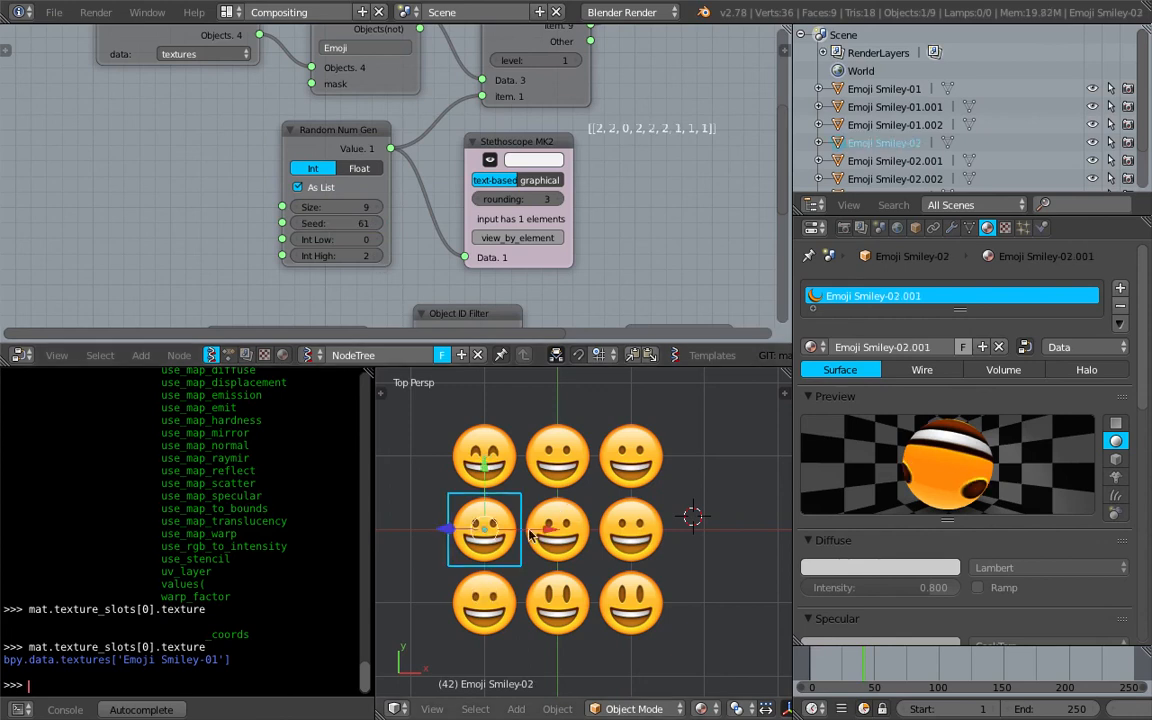
pyautogui.rightClick(562, 545)
pyautogui.rightClick(631, 528)
pyautogui.moveTo(330, 223); pyautogui.dragTo(486, 223)
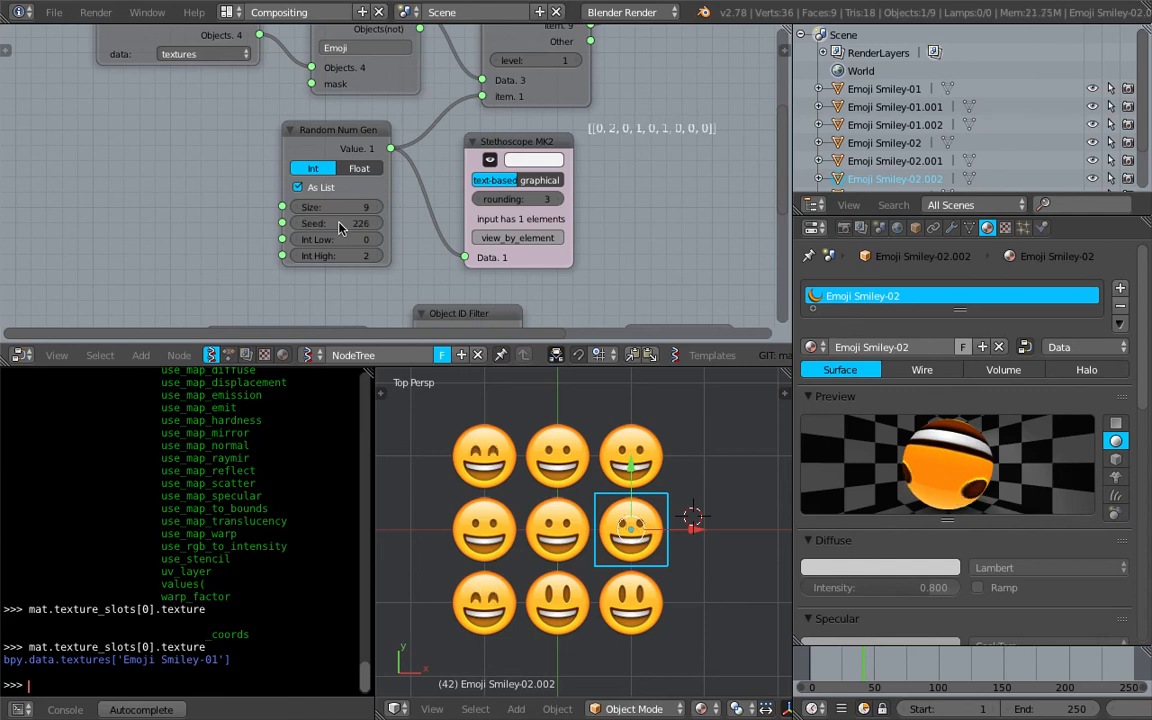
# - Move the timeline to frame 56 and save the file with all planes deselected
pyautogui.click(882, 670)
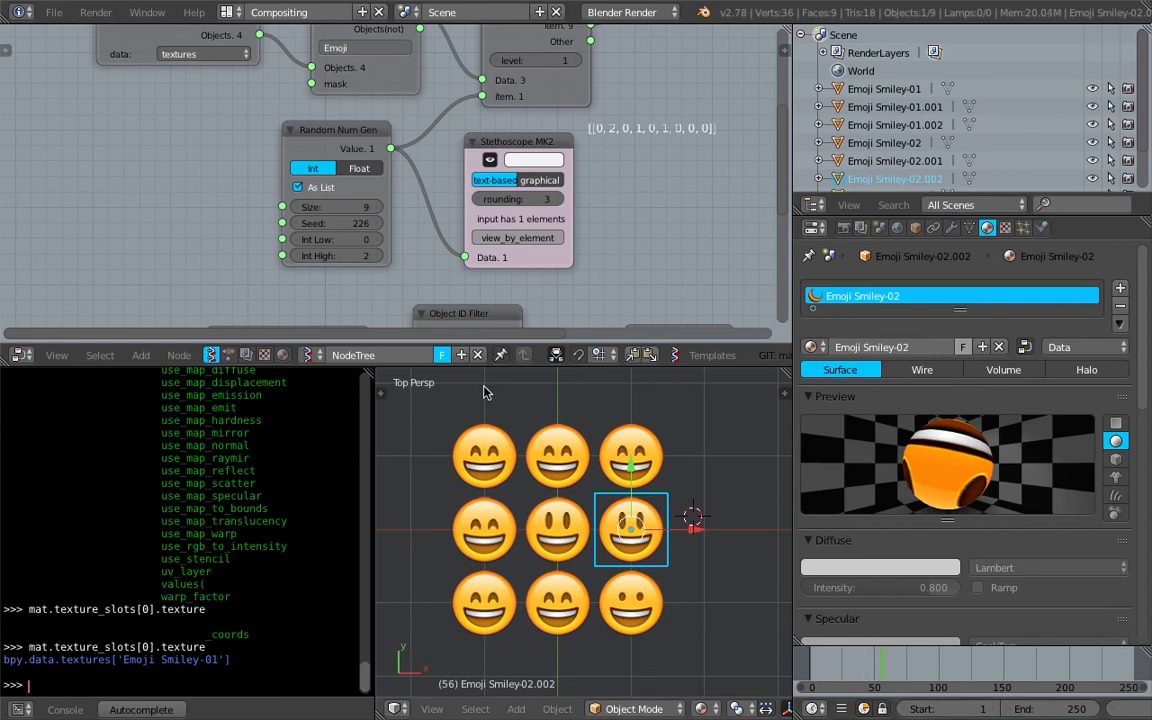
pyautogui.press('a')
pyautogui.hotkey('ctrl', 's')
pyautogui.click(477, 424)
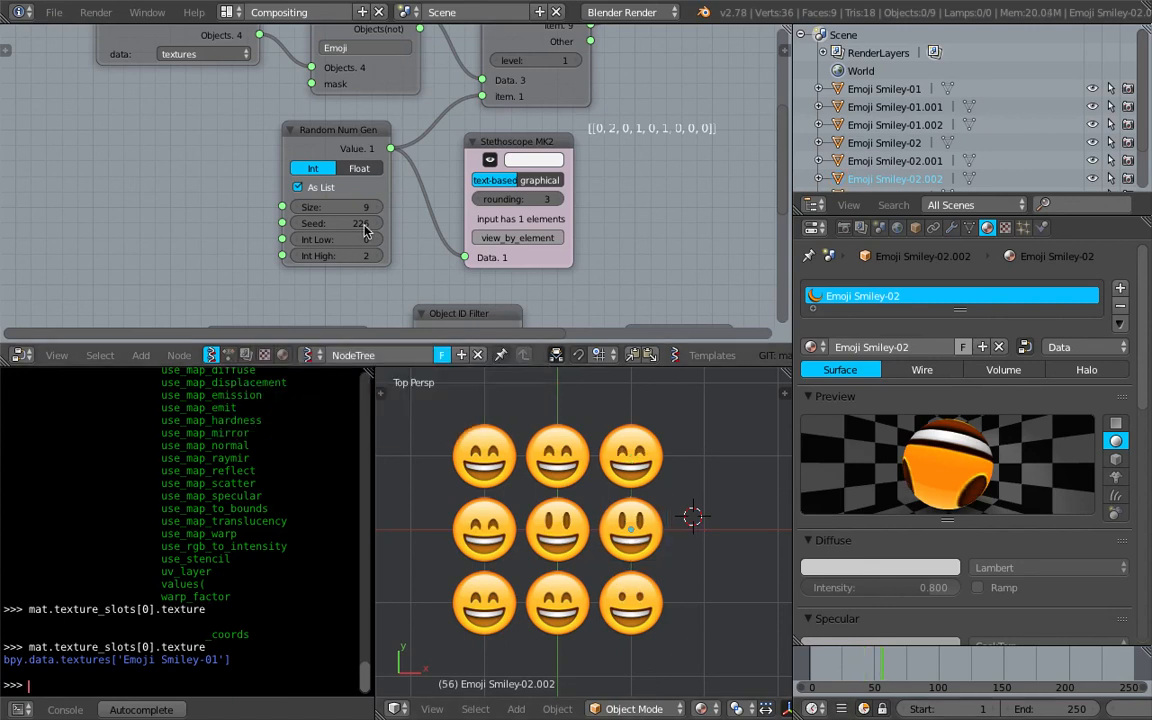
# - Raise the Random Num Gen seed one value at a time up to 230 to compare the emoji assignments
pyautogui.click(377, 222)
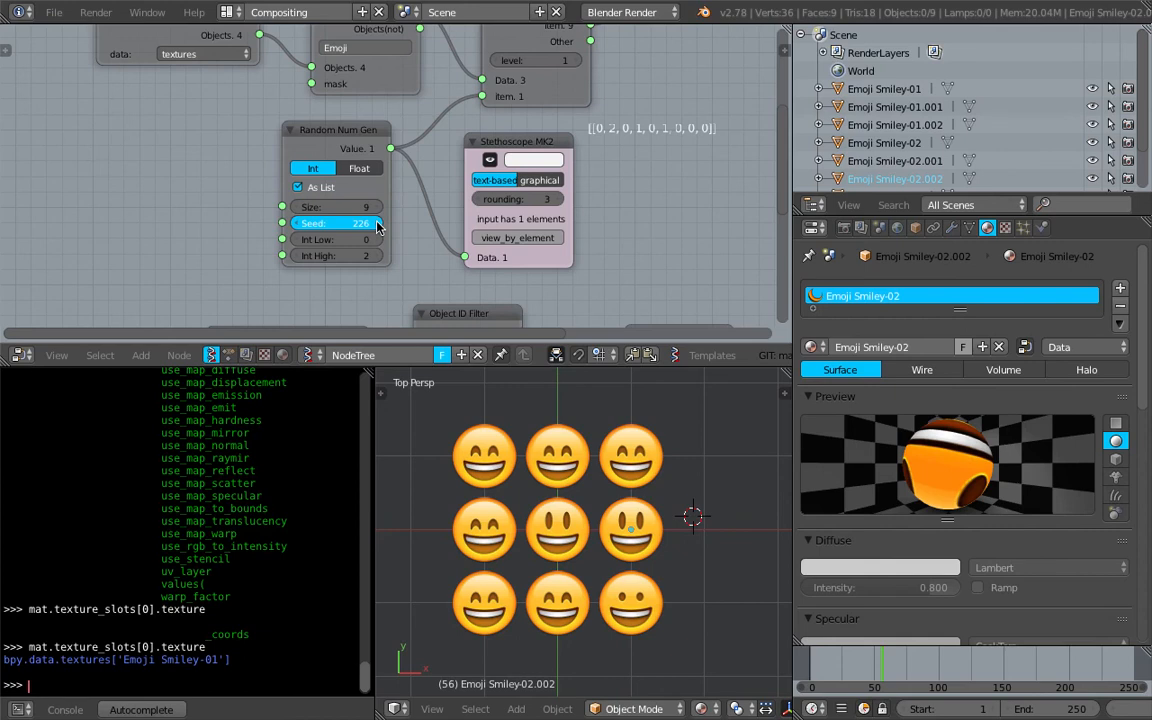
pyautogui.click(377, 224)
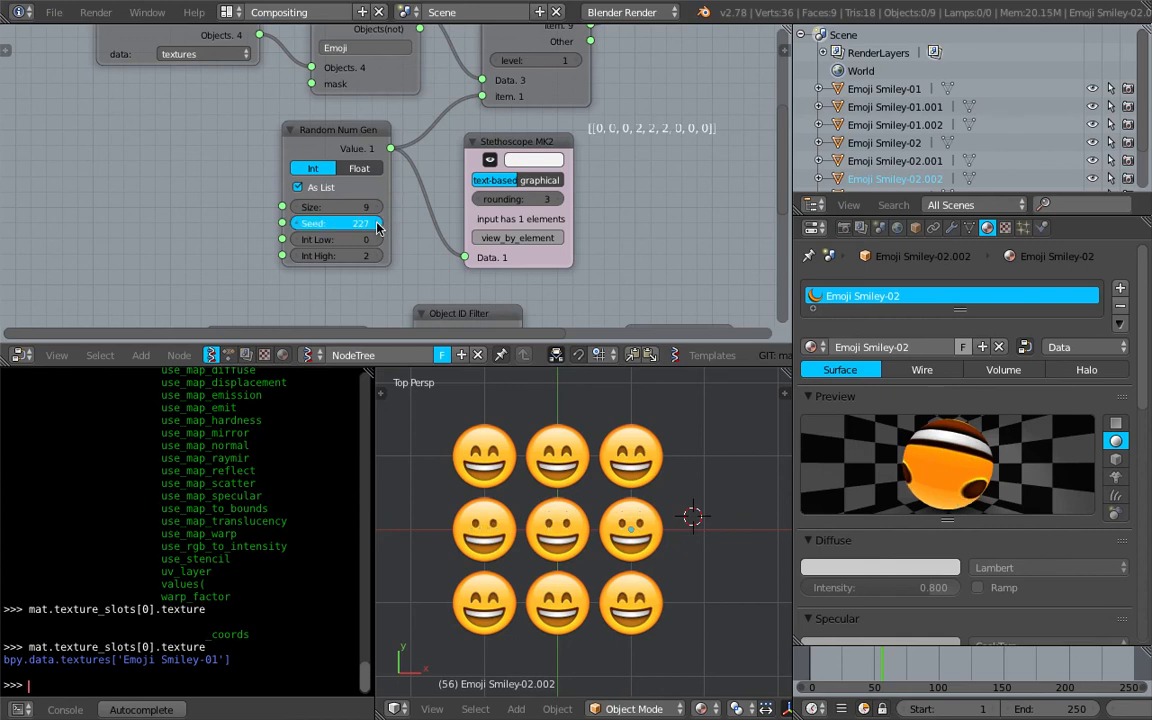
pyautogui.click(377, 224)
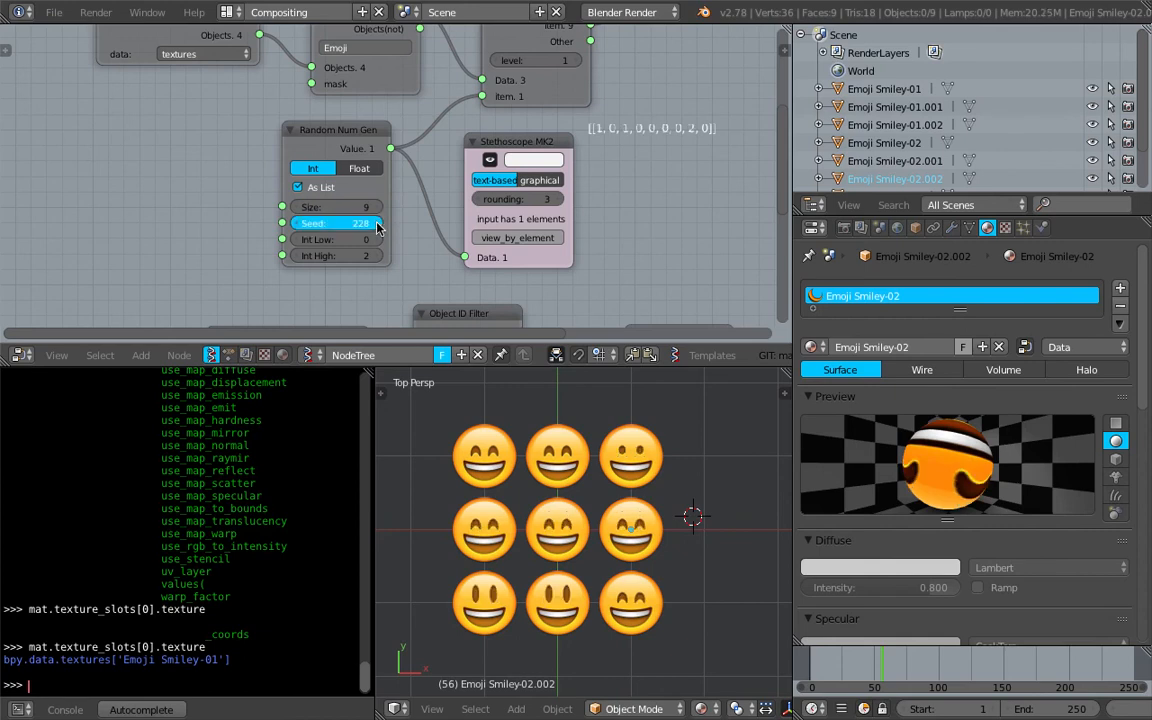
pyautogui.click(377, 224)
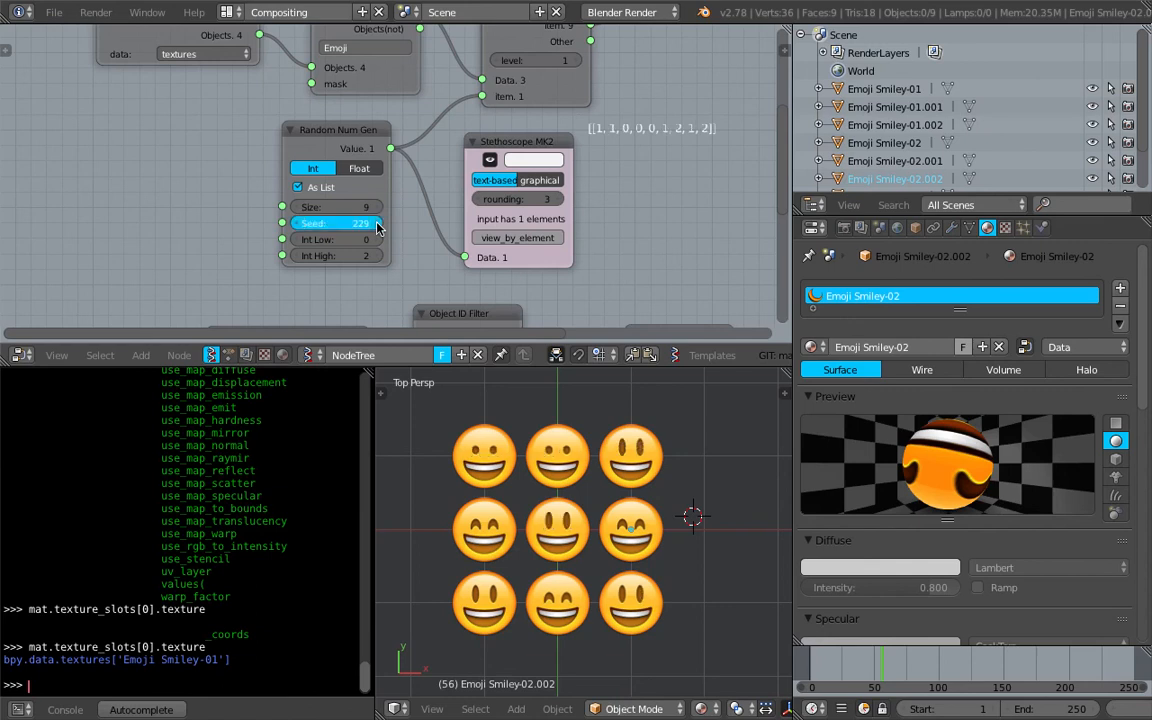
pyautogui.click(377, 224)
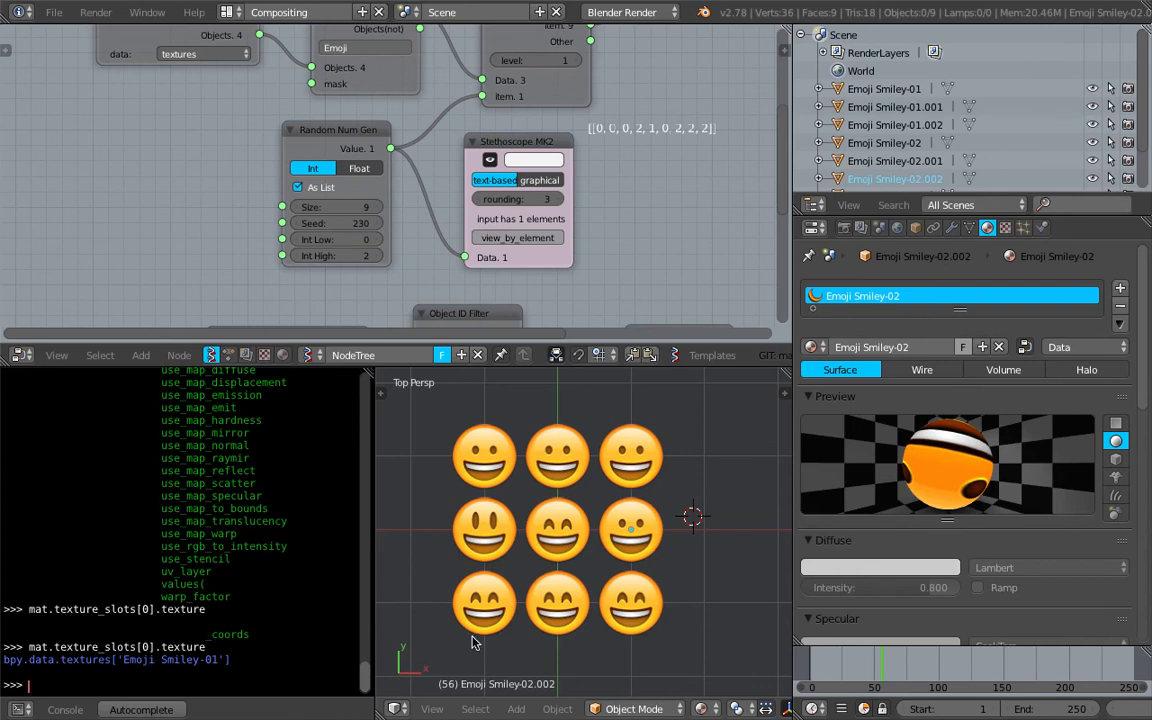
pyautogui.click(566, 600)
pyautogui.click(640, 612)
pyautogui.click(509, 604)
pyautogui.click(573, 598)
pyautogui.click(640, 600)
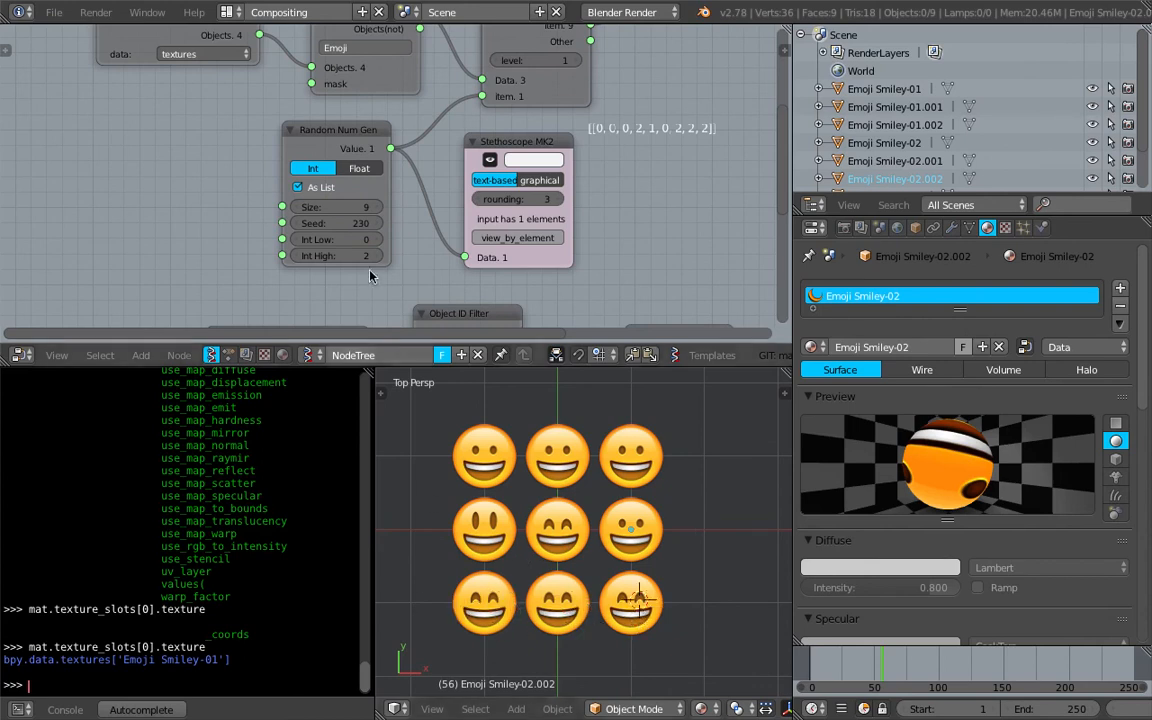
# - Advance the Random Num Gen seed to 232 and place the 3D cursor just beside the grid's middle row
pyautogui.click(379, 228)
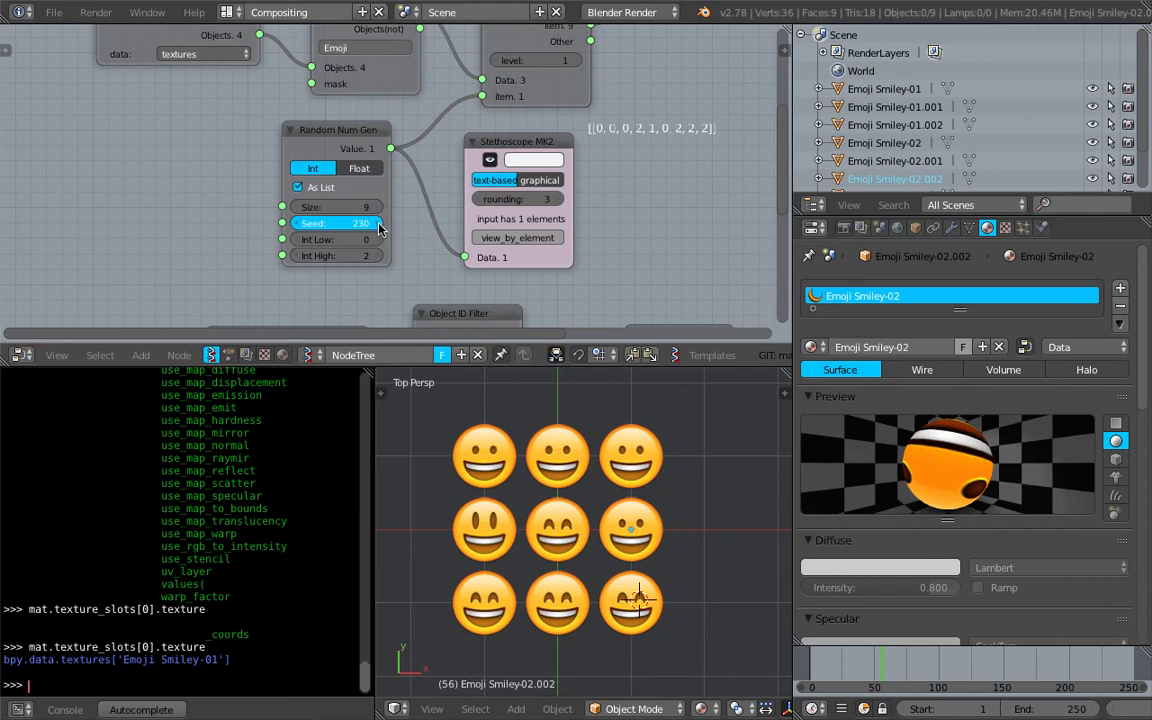
pyautogui.click(379, 226)
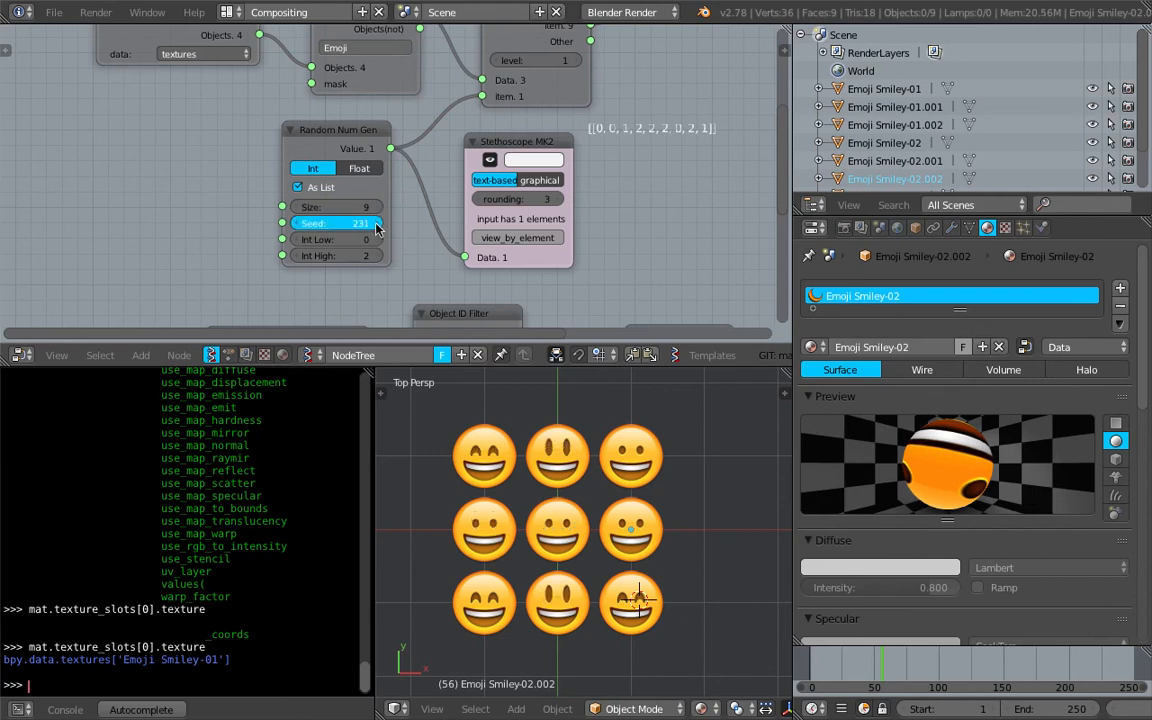
pyautogui.moveTo(540, 530); pyautogui.dragTo(600, 545)
pyautogui.click(676, 538)
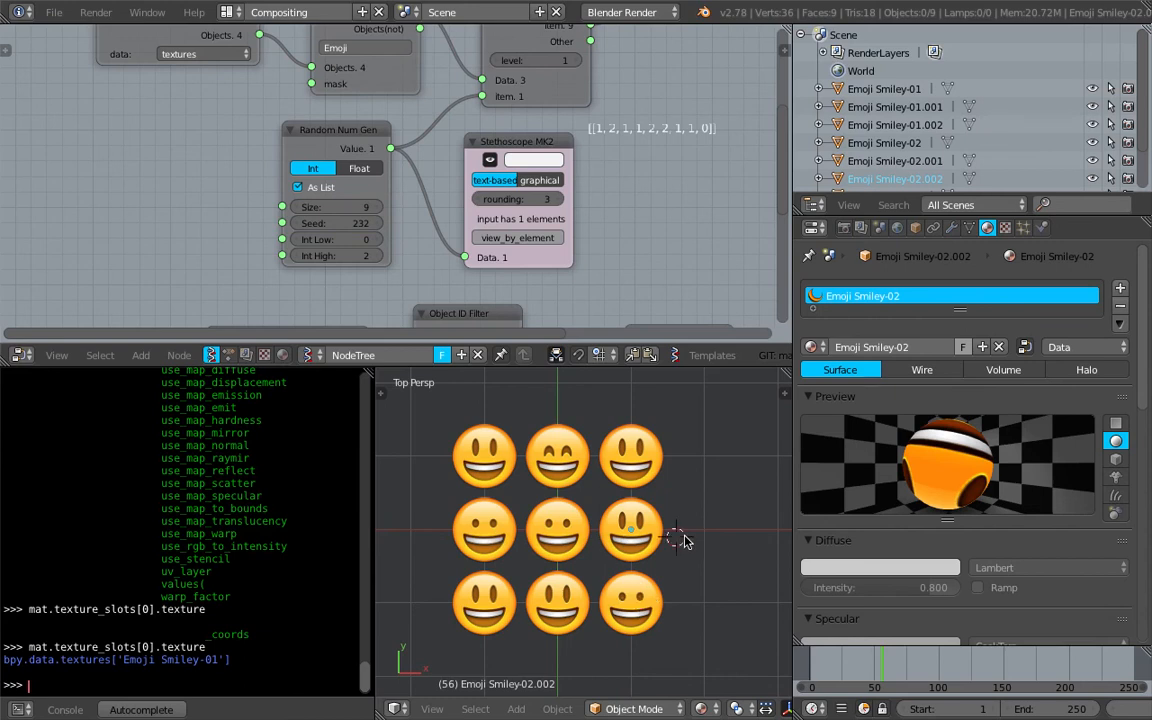
# - Start an Images as Planes import and select Emoji Smiley-04.png through Emoji Smiley-09.png in the _EMOJIS/Emoji Smiley folder
pyautogui.click(54, 12)
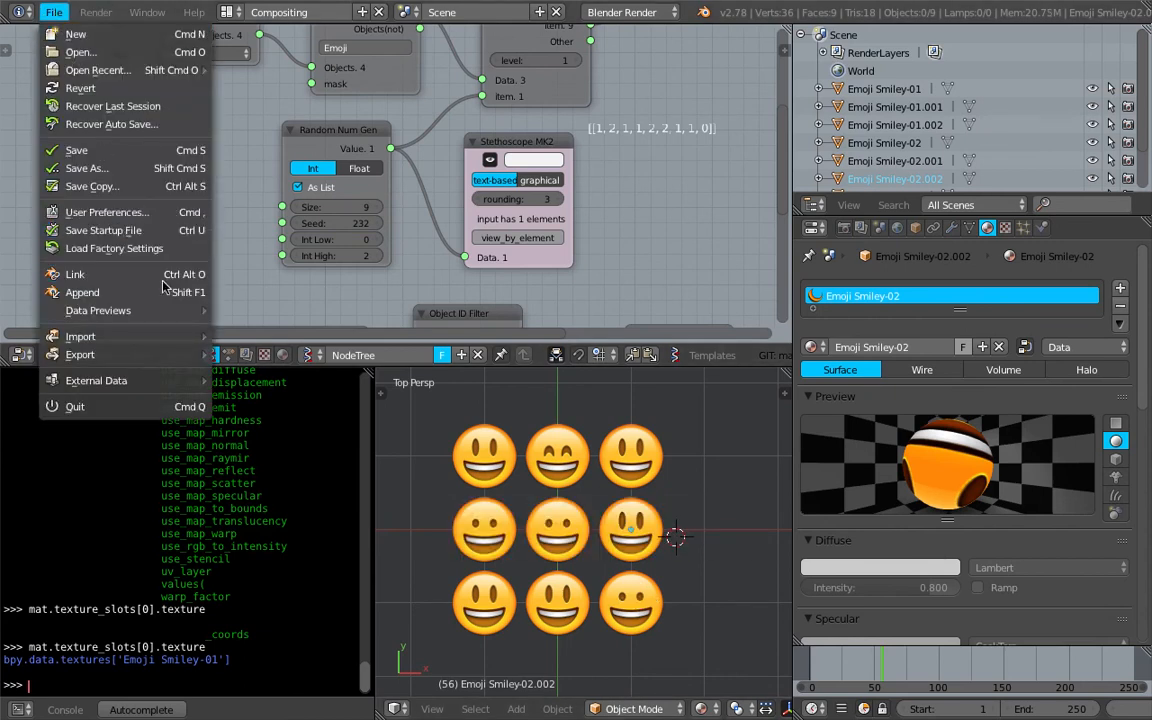
pyautogui.moveTo(159, 335)
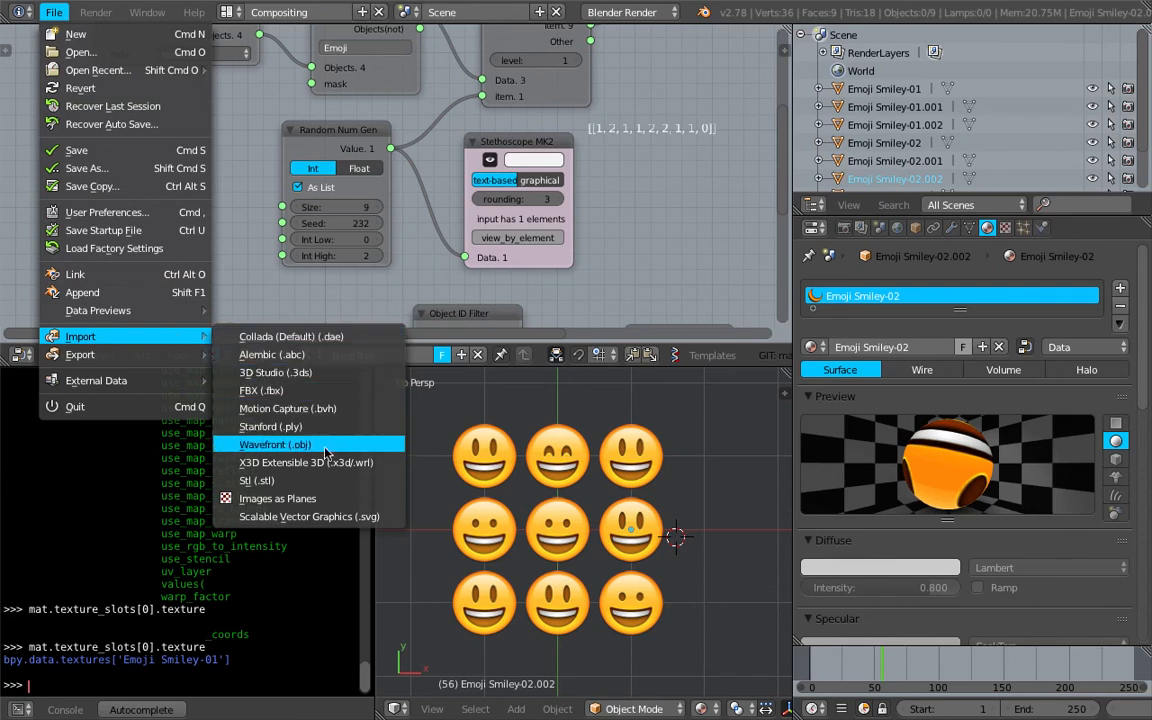
pyautogui.click(345, 498)
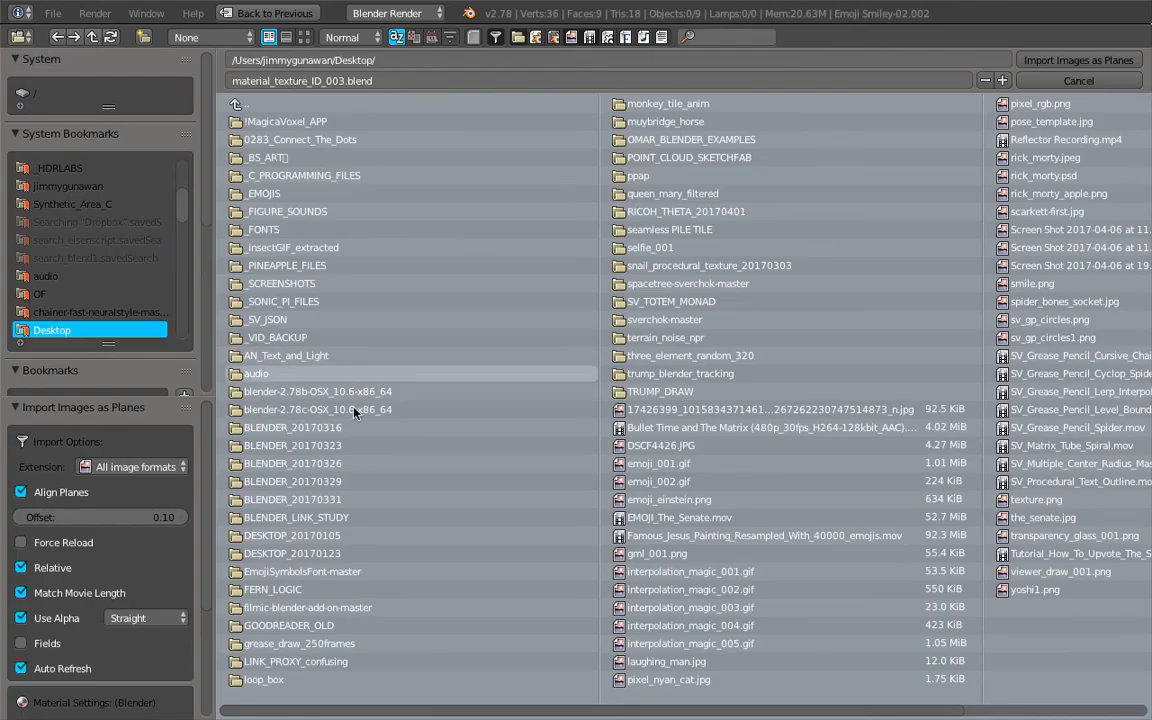
pyautogui.click(310, 193)
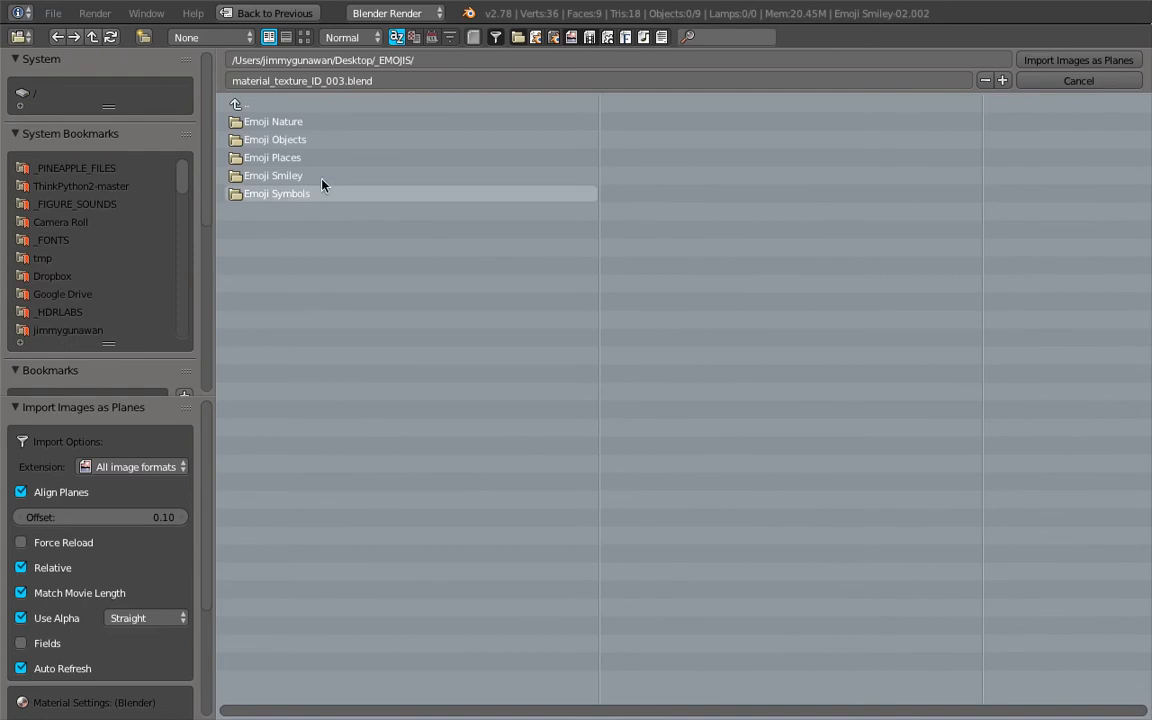
pyautogui.click(305, 158)
pyautogui.click(258, 103)
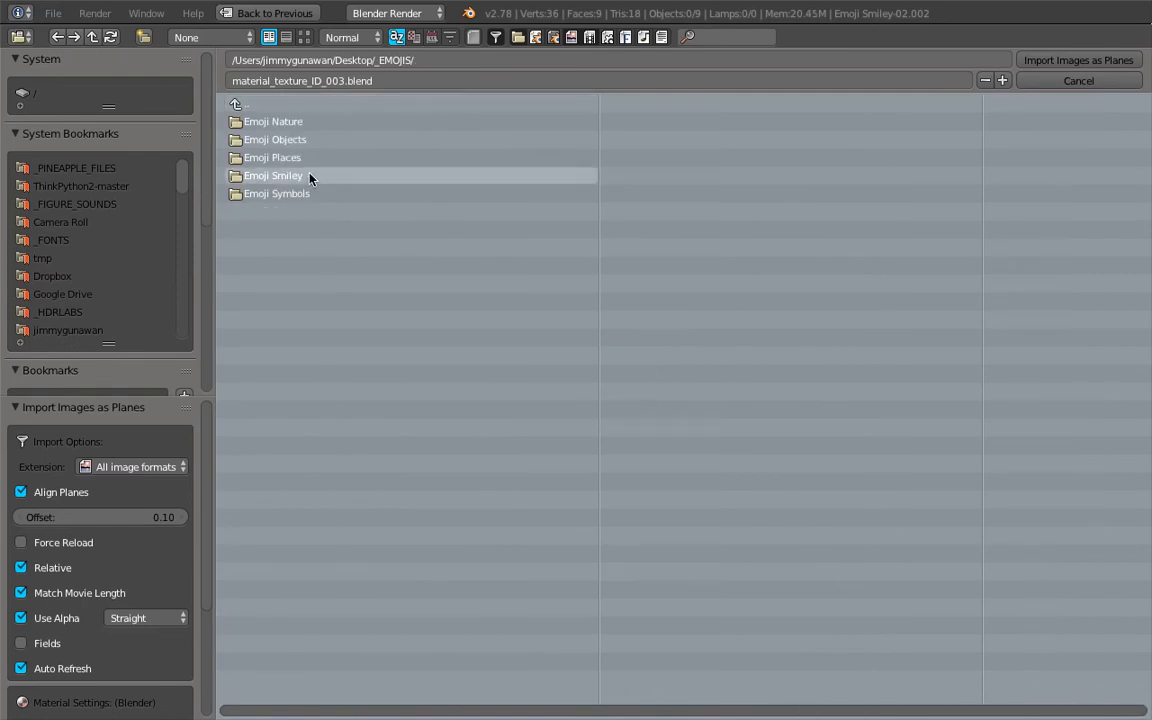
pyautogui.click(312, 175)
pyautogui.moveTo(326, 175); pyautogui.dragTo(326, 268)
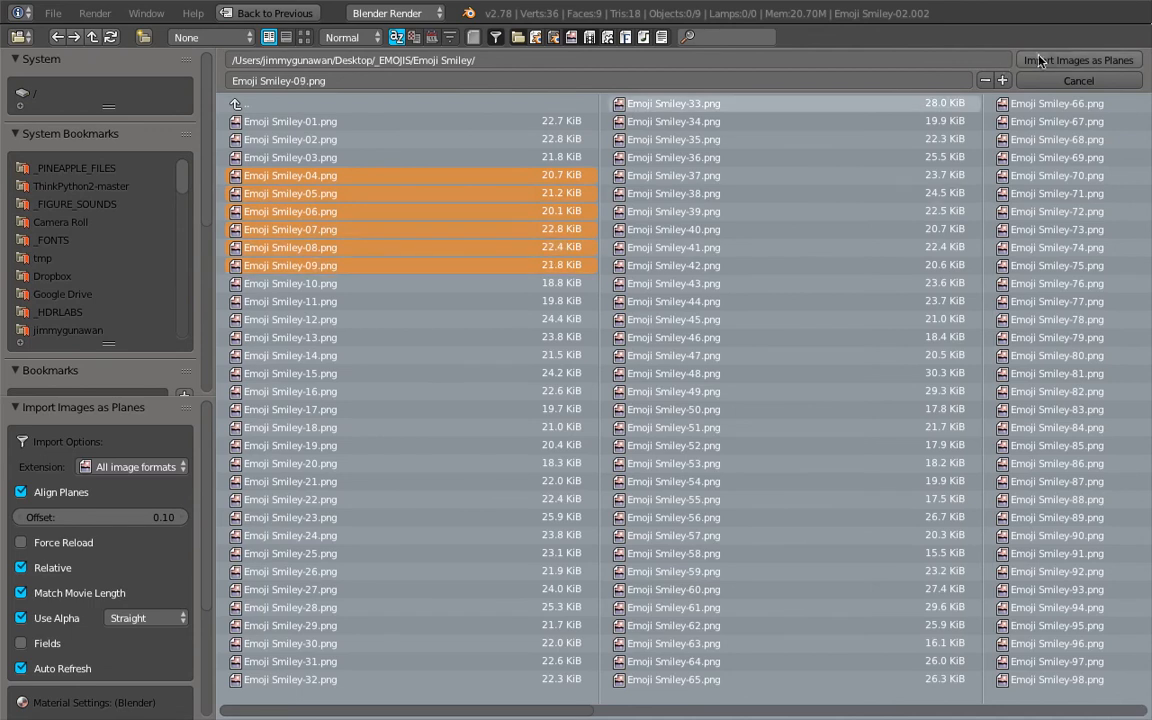
# - Enable Shadeless in the import's material settings and import the selected emoji images as planes
pyautogui.scroll(-4, 113, 607)
pyautogui.click(57, 586)
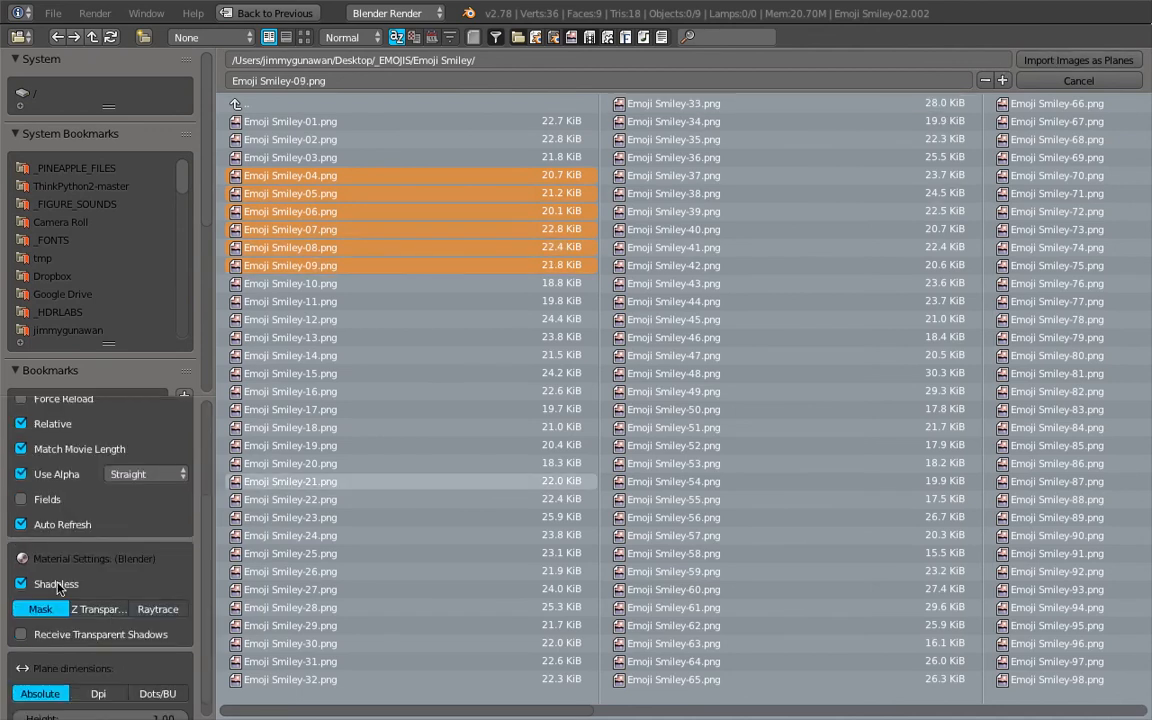
pyautogui.press('Return')
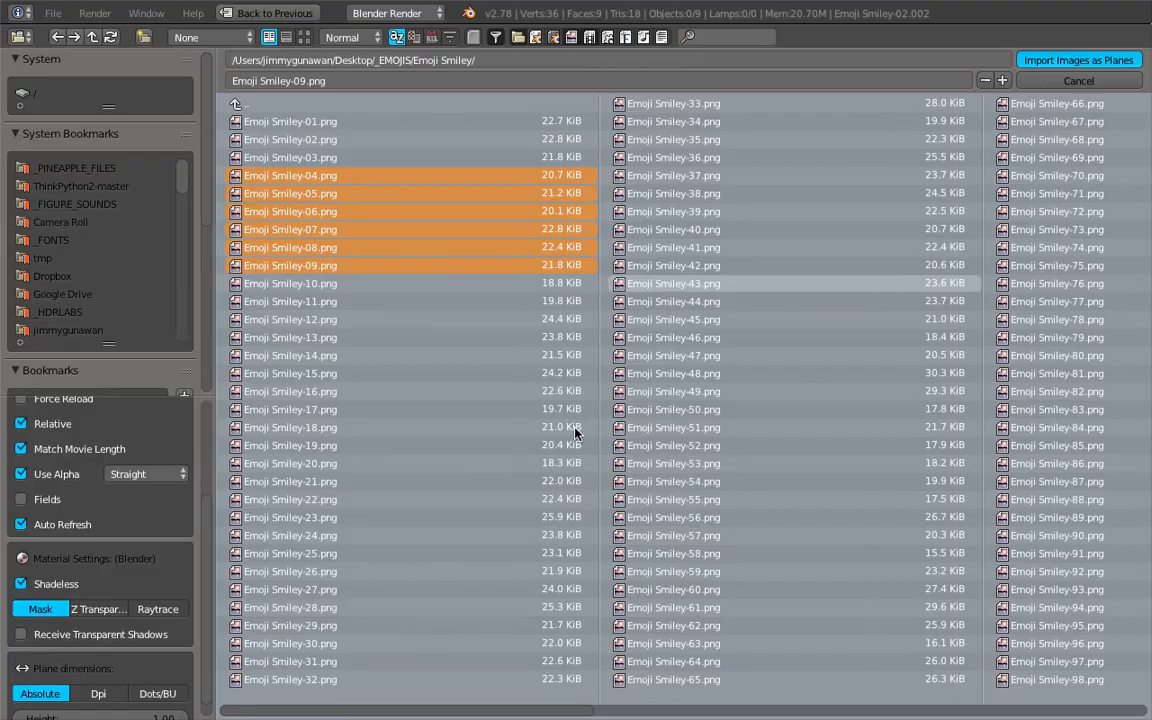
# - Move the six newly imported emoji planes above the 3x3 grid and delete them
pyautogui.scroll(-5, 628, 478)
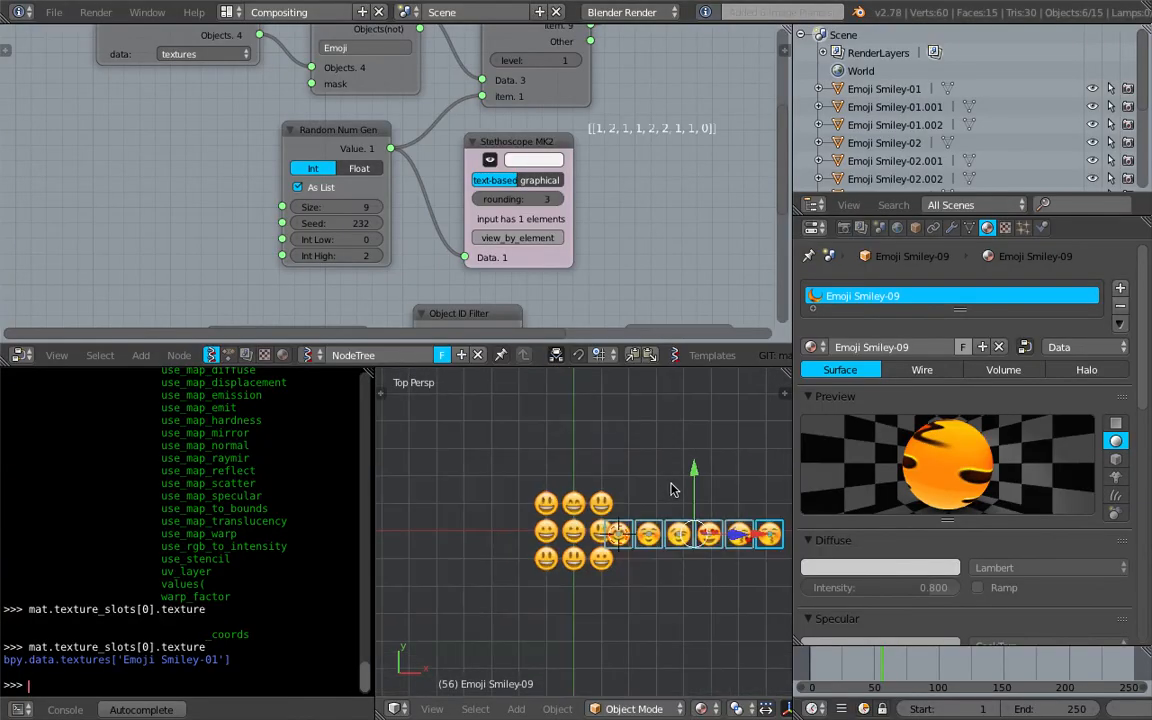
pyautogui.press('g')
pyautogui.click(611, 378)
pyautogui.scroll(2, 634, 424)
pyautogui.keyDown('shift'); pyautogui.moveTo(627, 434); pyautogui.dragTo(587, 452, button='middle'); pyautogui.keyUp('shift')
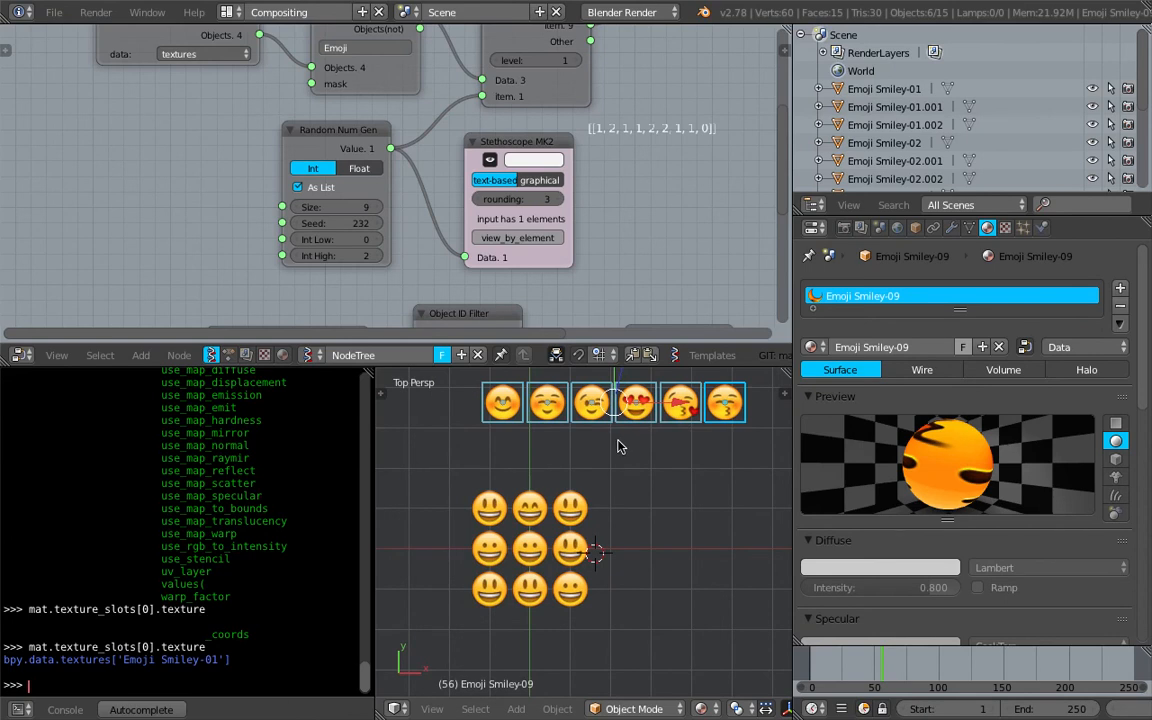
pyautogui.press('Delete')
pyautogui.scroll(3, 510, 560)
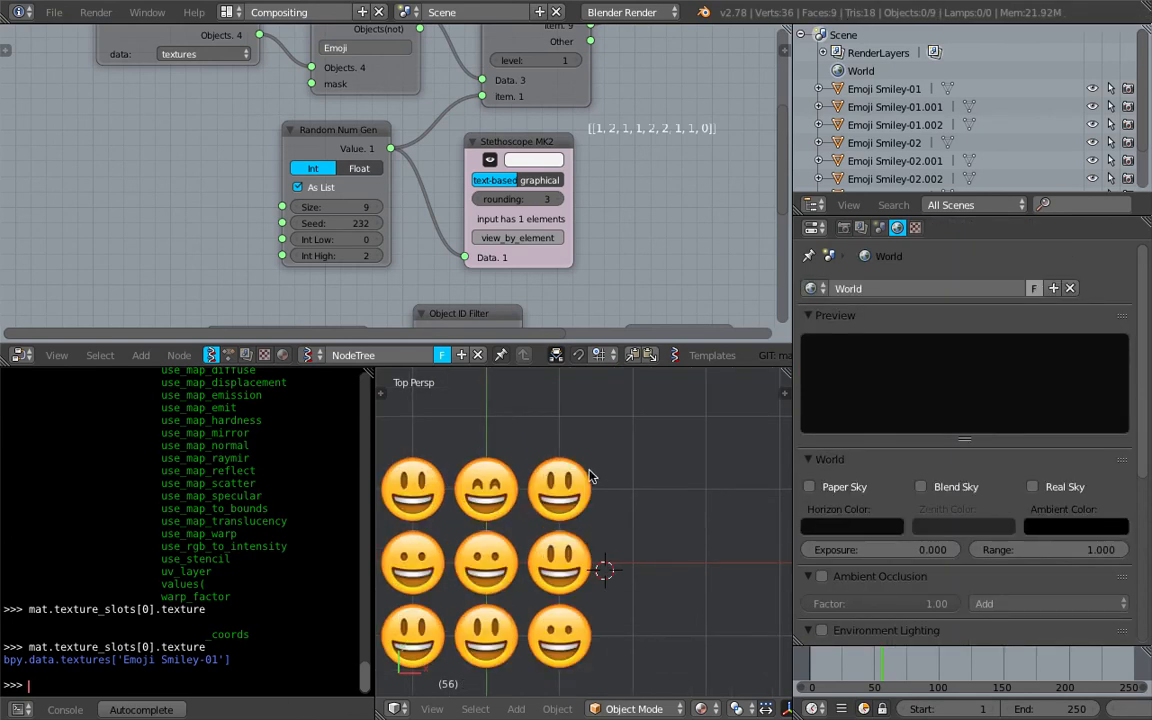
# - Set the Random Num Gen's Int High value to 8
pyautogui.moveTo(377, 253); pyautogui.dragTo(348, 258)
pyautogui.click(347, 257)
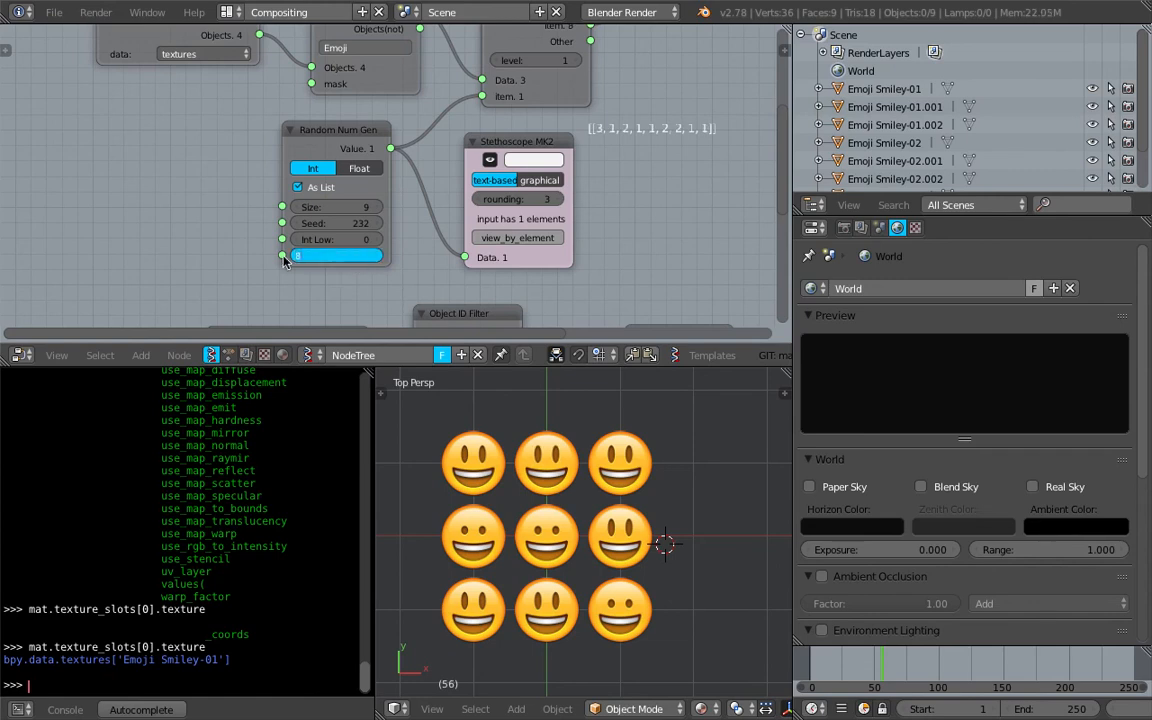
pyautogui.press('Return')
# - Advance the Random Num Gen seed to 256 and move the timeline to frame 62
pyautogui.moveTo(373, 224); pyautogui.dragTo(374, 224)
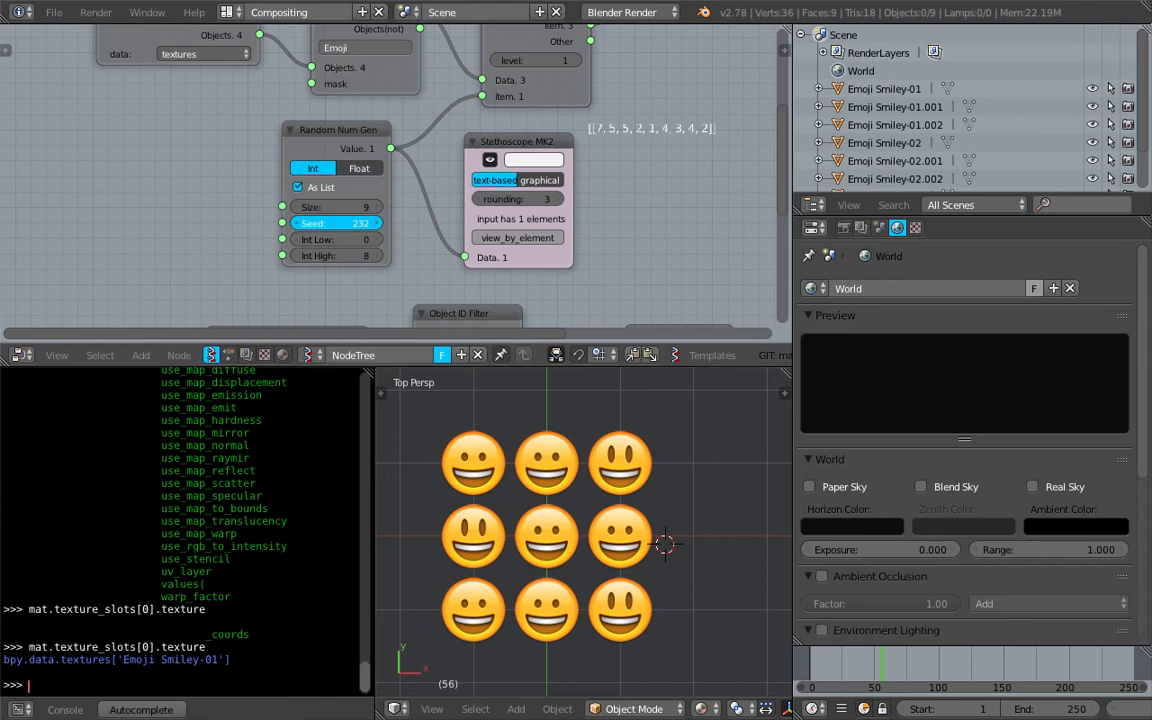
pyautogui.moveTo(374, 224); pyautogui.dragTo(377, 224)
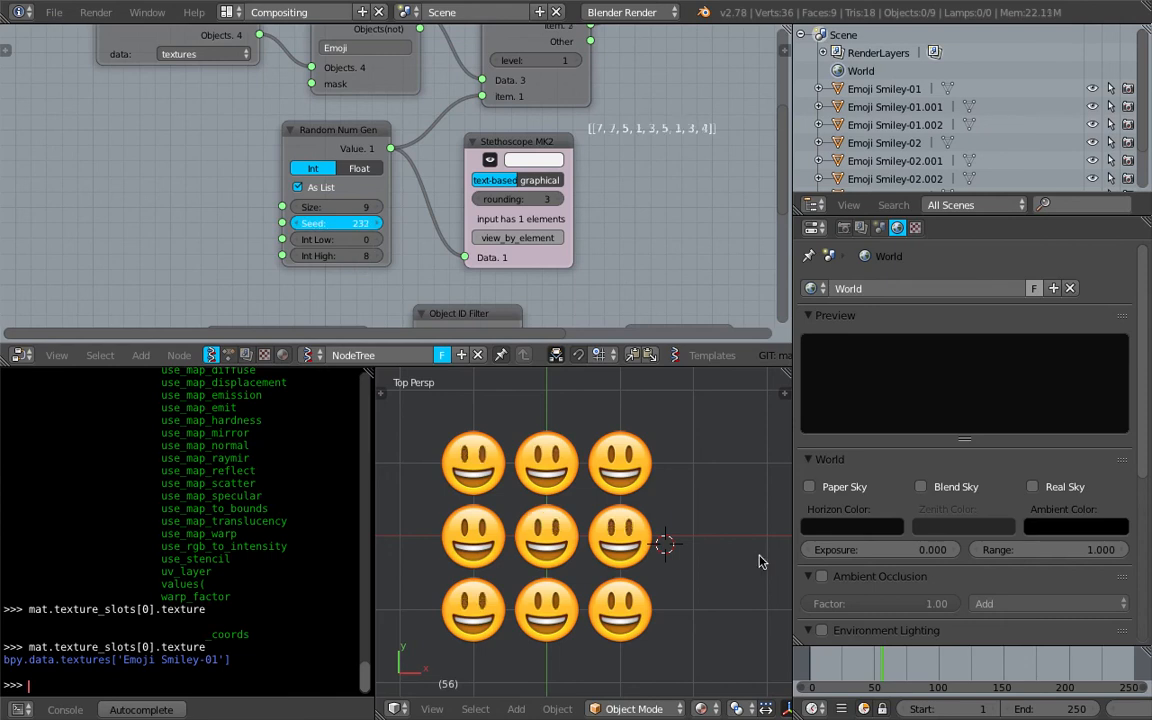
pyautogui.click(881, 659)
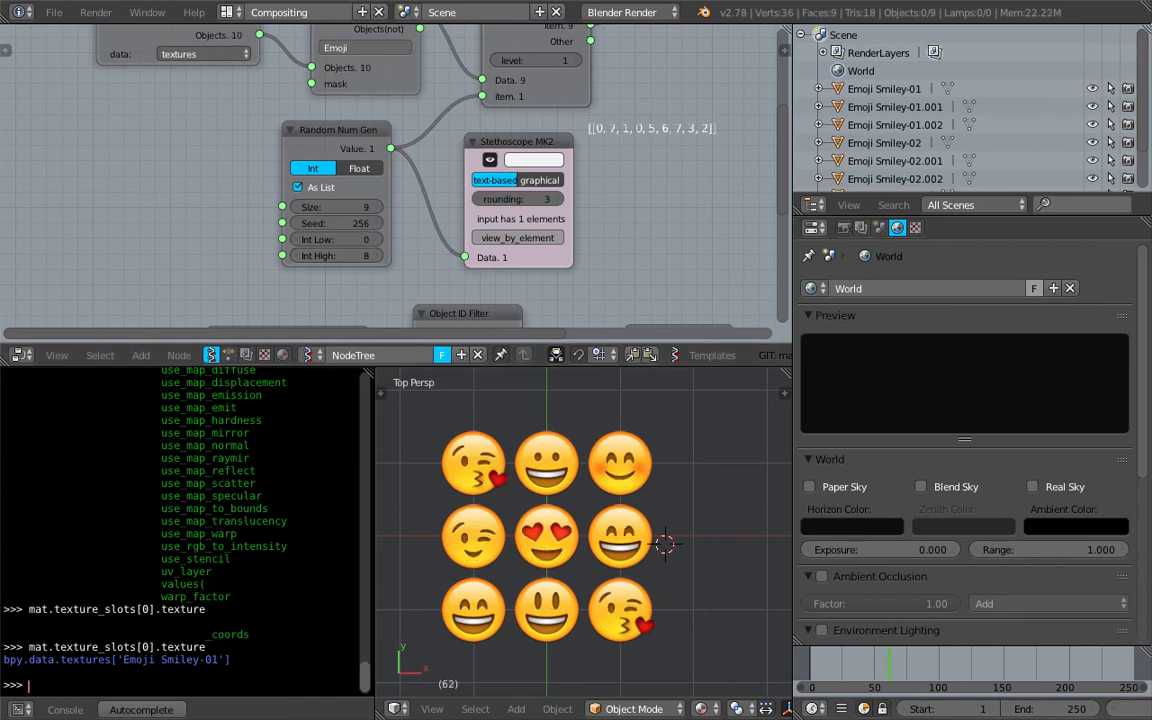
# - Advance the Random Num Gen seed to 287 and place the 3D cursor just beside the grid's upper row
pyautogui.moveTo(358, 224); pyautogui.dragTo(361, 224)
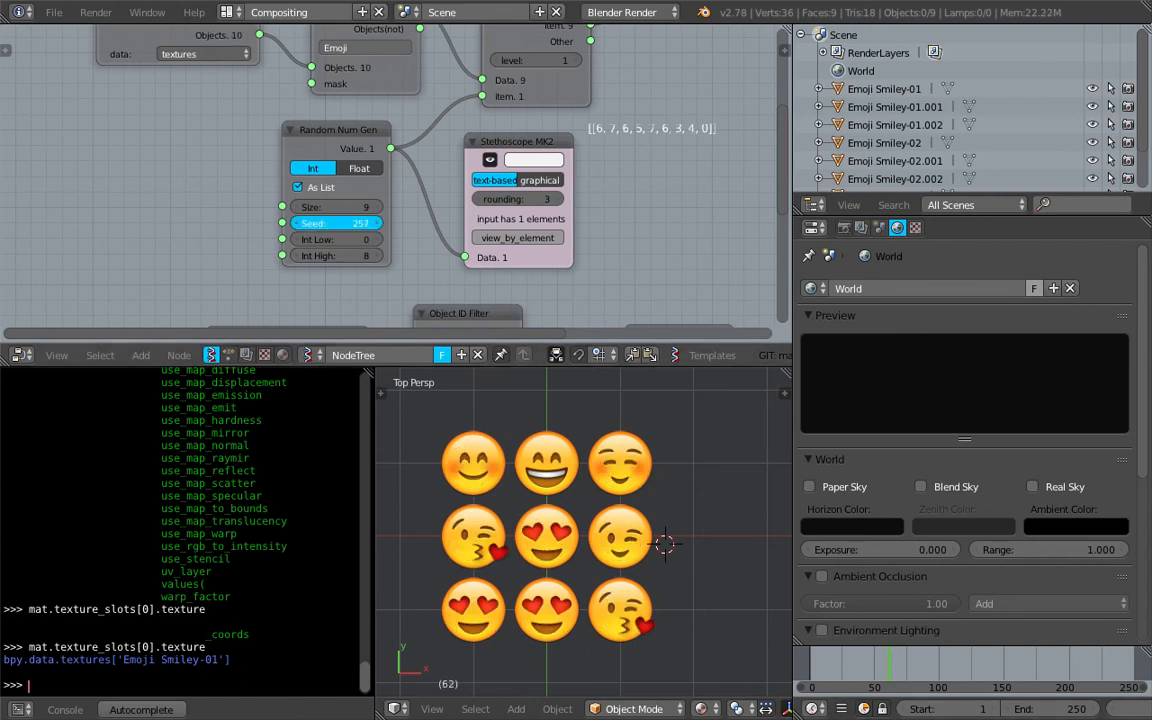
pyautogui.moveTo(361, 224); pyautogui.dragTo(370, 227)
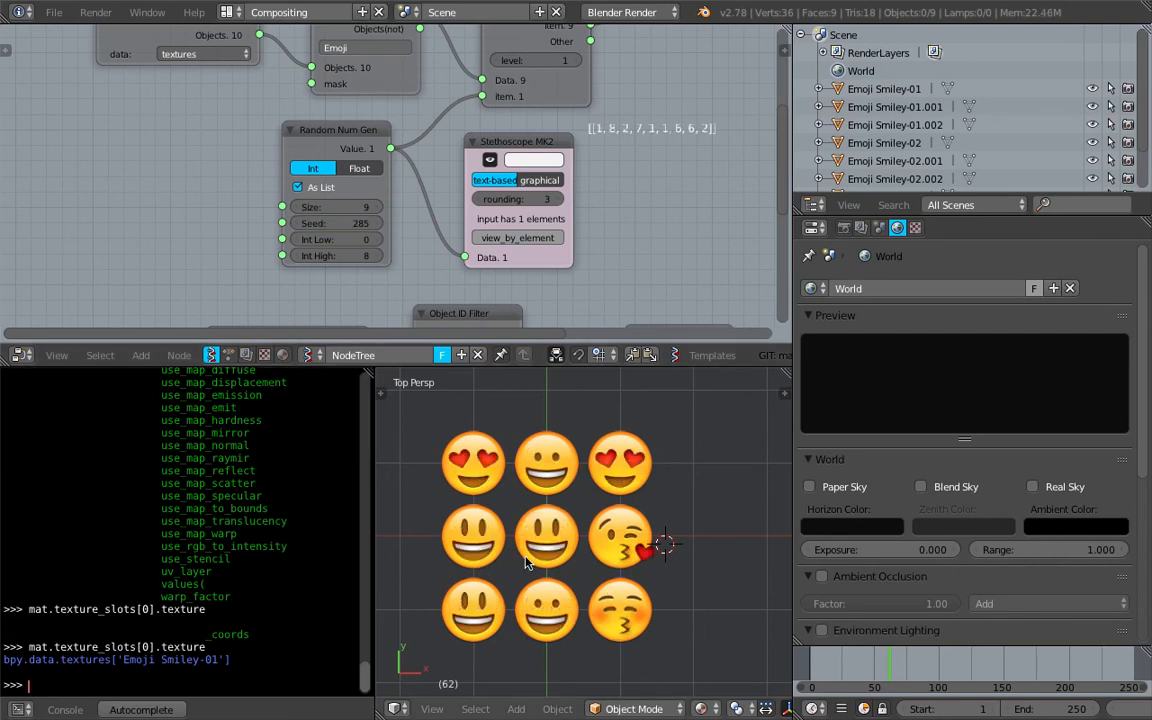
pyautogui.click(739, 459)
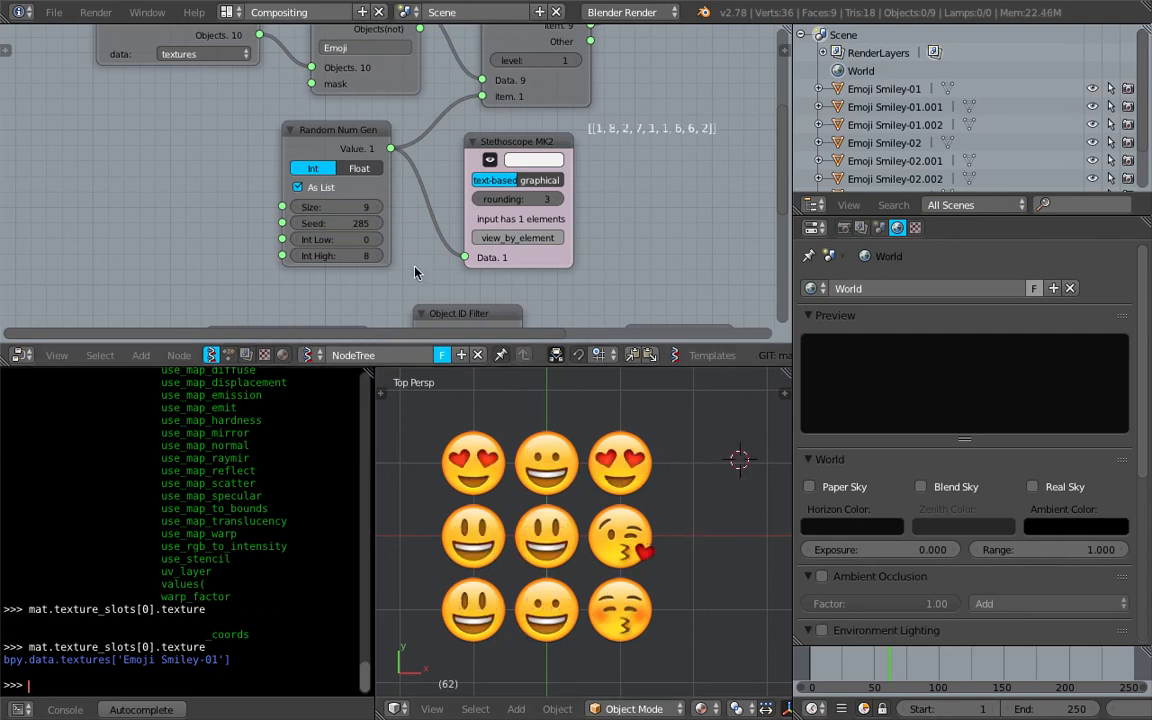
pyautogui.moveTo(378, 224); pyautogui.dragTo(378, 224)
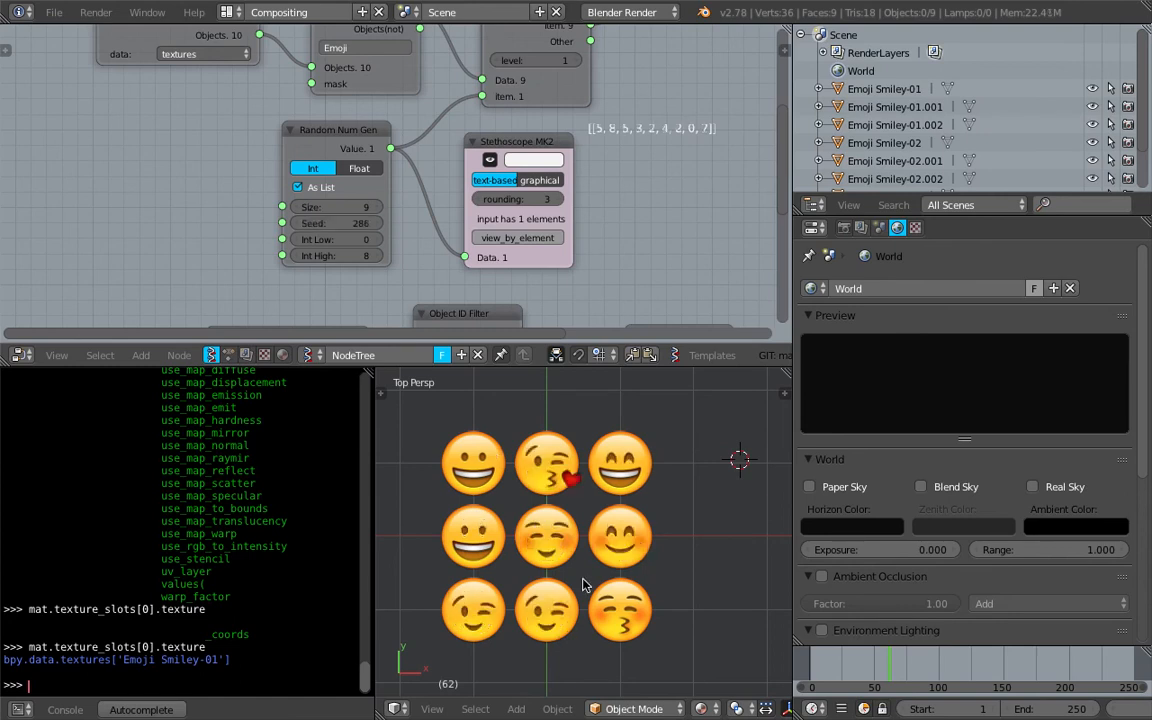
pyautogui.click(678, 475)
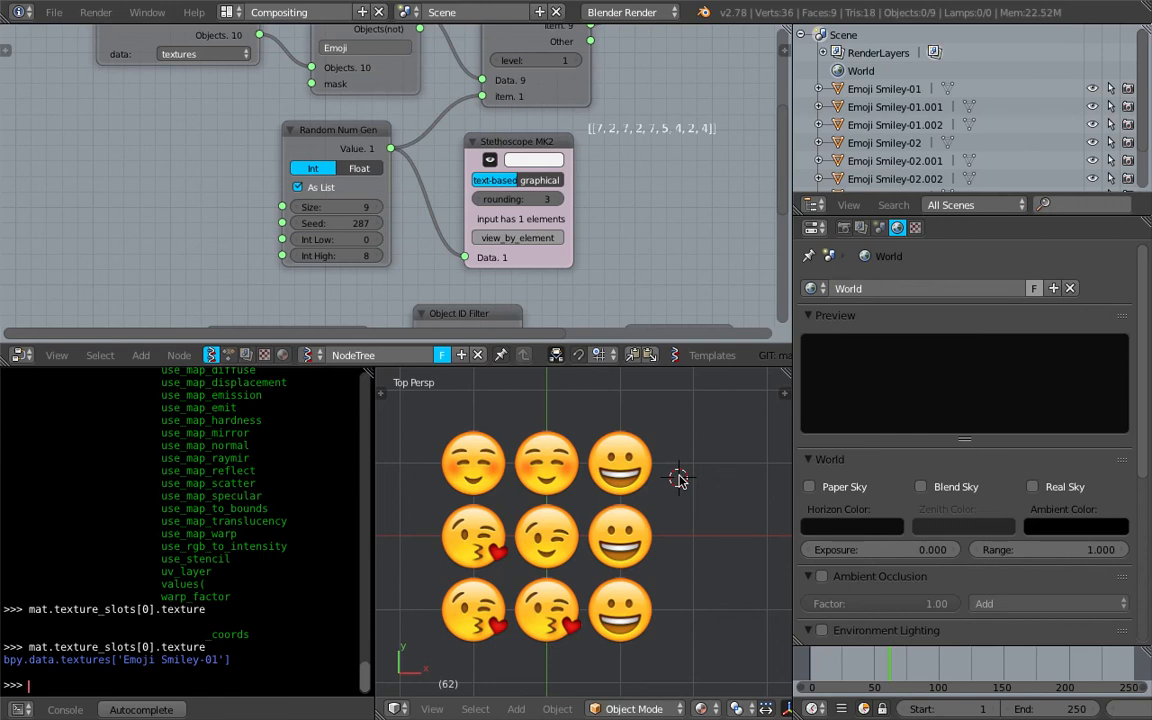
# - Select the planes of the upper and middle rows one at a time to examine each one's material
pyautogui.rightClick(636, 464)
pyautogui.rightClick(636, 465)
pyautogui.rightClick(634, 467)
pyautogui.rightClick(632, 470)
pyautogui.rightClick(632, 470)
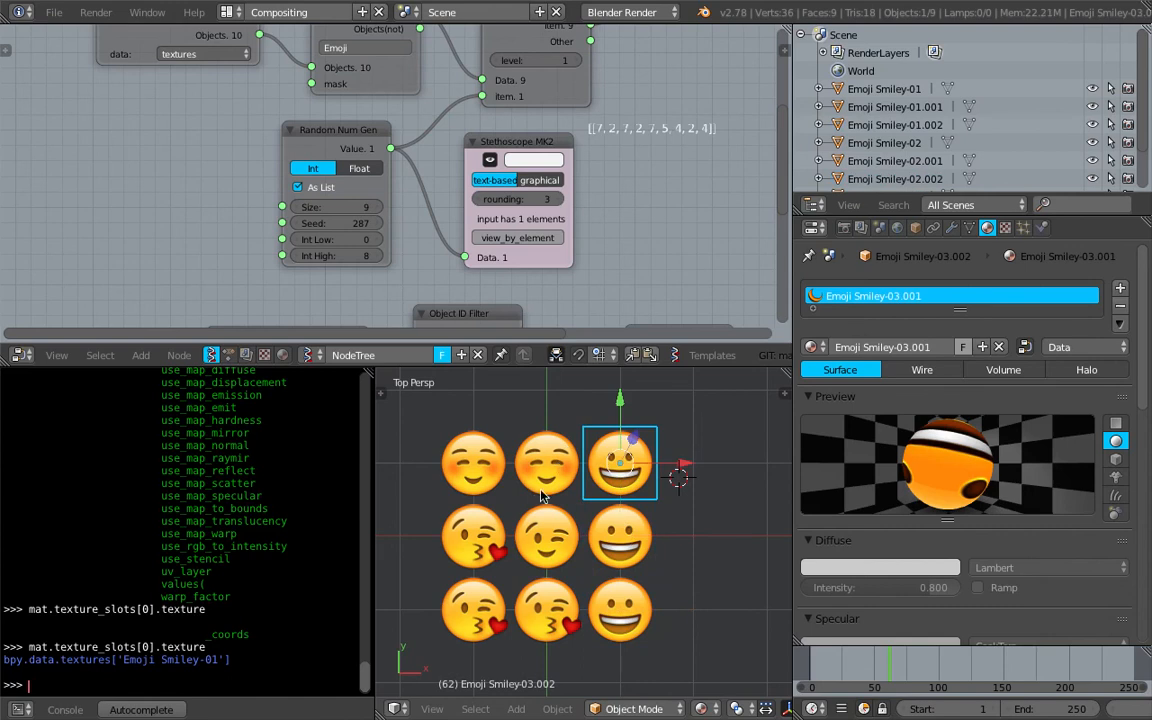
pyautogui.rightClick(532, 475)
pyautogui.rightClick(484, 468)
pyautogui.rightClick(482, 522)
pyautogui.rightClick(540, 530)
pyautogui.rightClick(603, 518)
pyautogui.rightClick(542, 465)
pyautogui.rightClick(476, 465)
# - Advance the Random Num Gen seed to 441
pyautogui.moveTo(363, 227); pyautogui.dragTo(380, 227)
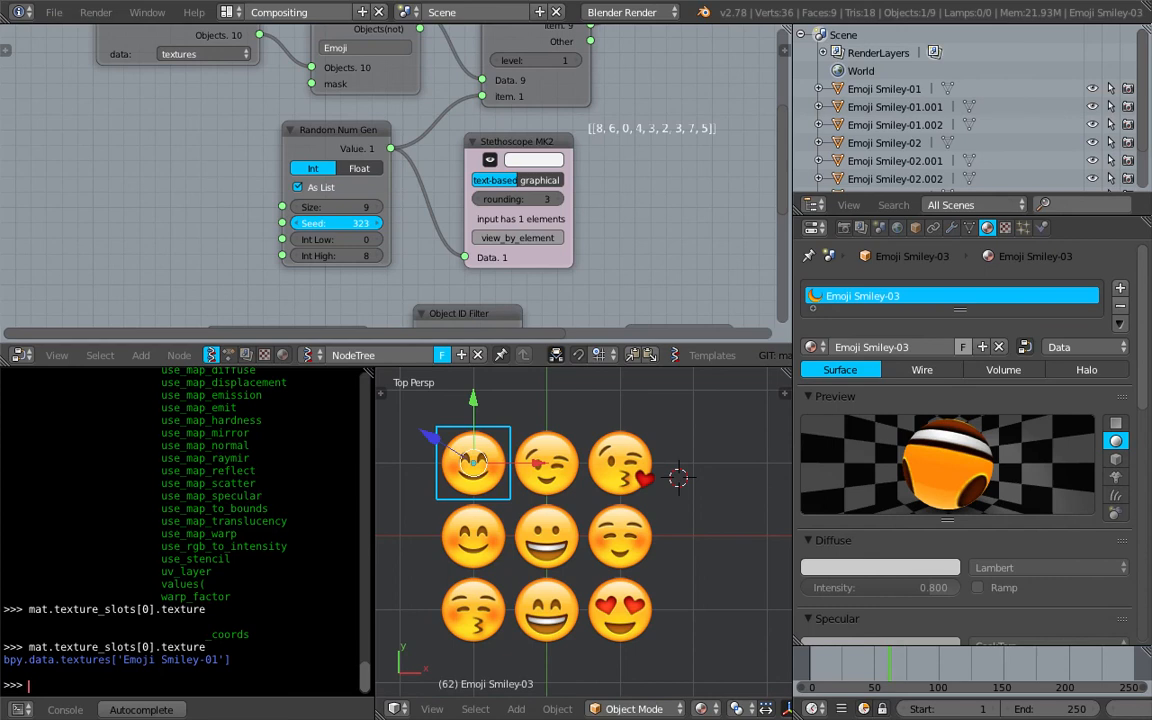
pyautogui.moveTo(380, 227); pyautogui.dragTo(375, 218)
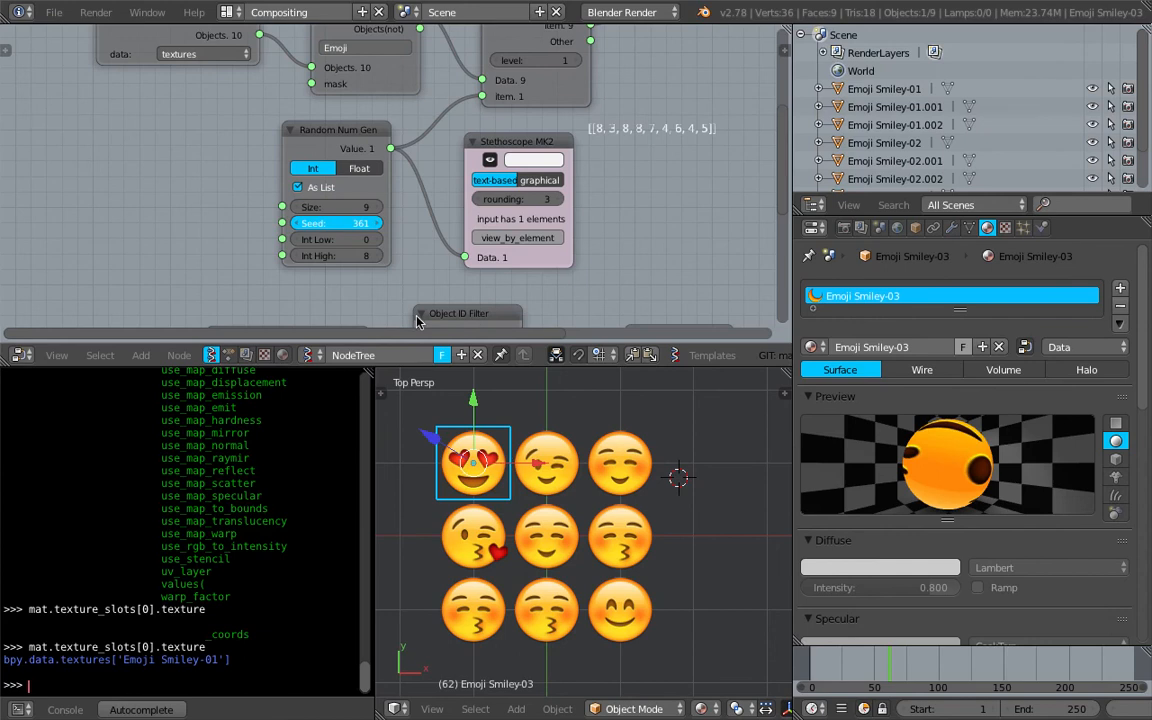
pyautogui.moveTo(416, 320); pyautogui.dragTo(424, 319)
pyautogui.rightClick(350, 254)
pyautogui.moveTo(343, 221); pyautogui.dragTo(304, 219)
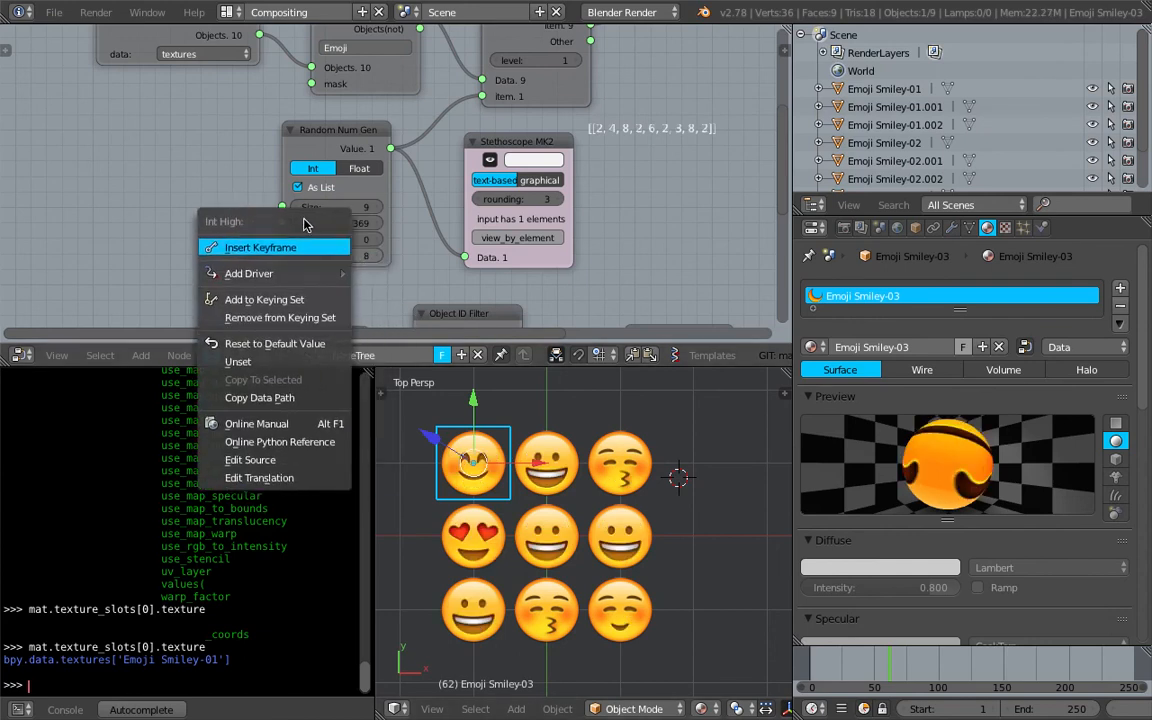
pyautogui.click(210, 195)
pyautogui.moveTo(319, 227); pyautogui.dragTo(393, 227)
# - Select individual planes across all three rows of the grid to examine their separate materials under the current seed
pyautogui.rightClick(555, 470)
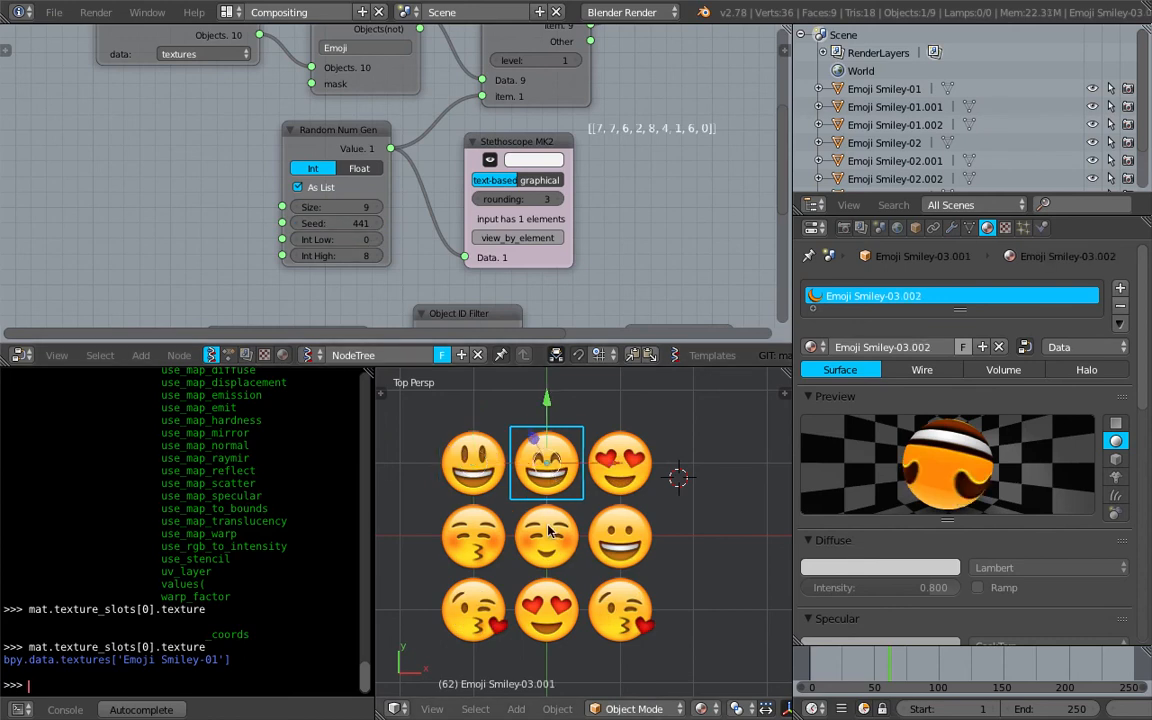
pyautogui.rightClick(548, 532)
pyautogui.rightClick(472, 605)
pyautogui.rightClick(546, 605)
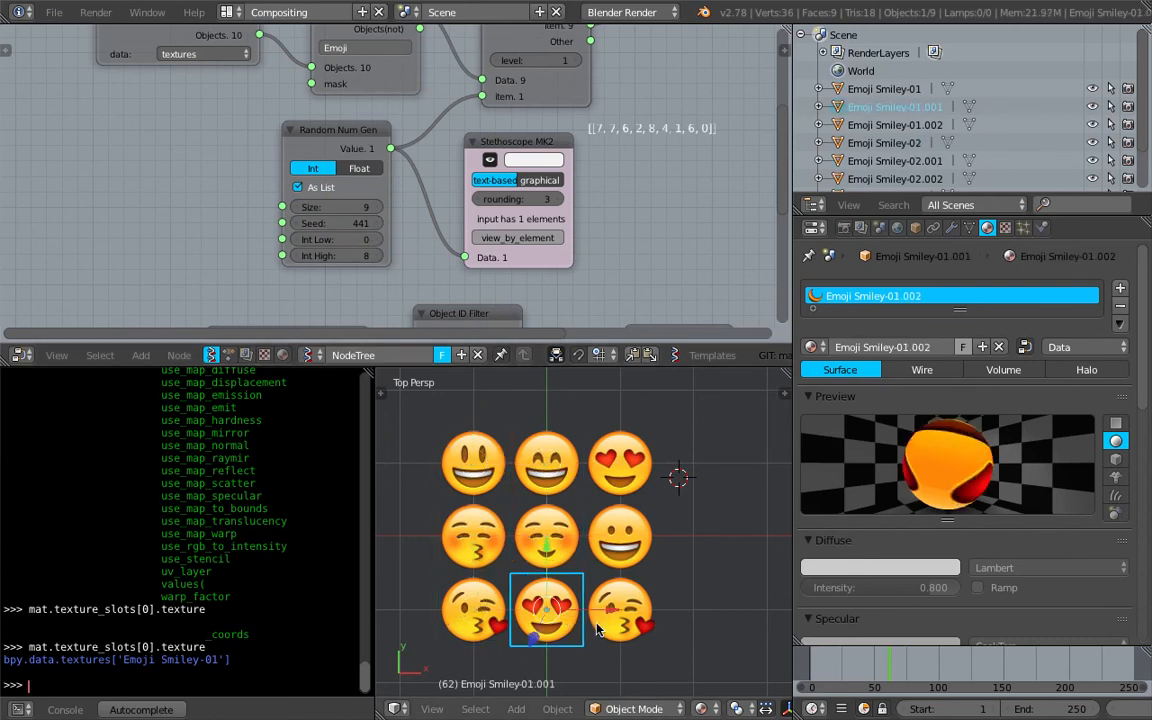
pyautogui.rightClick(620, 610)
pyautogui.rightClick(472, 608)
pyautogui.rightClick(545, 622)
pyautogui.rightClick(518, 625)
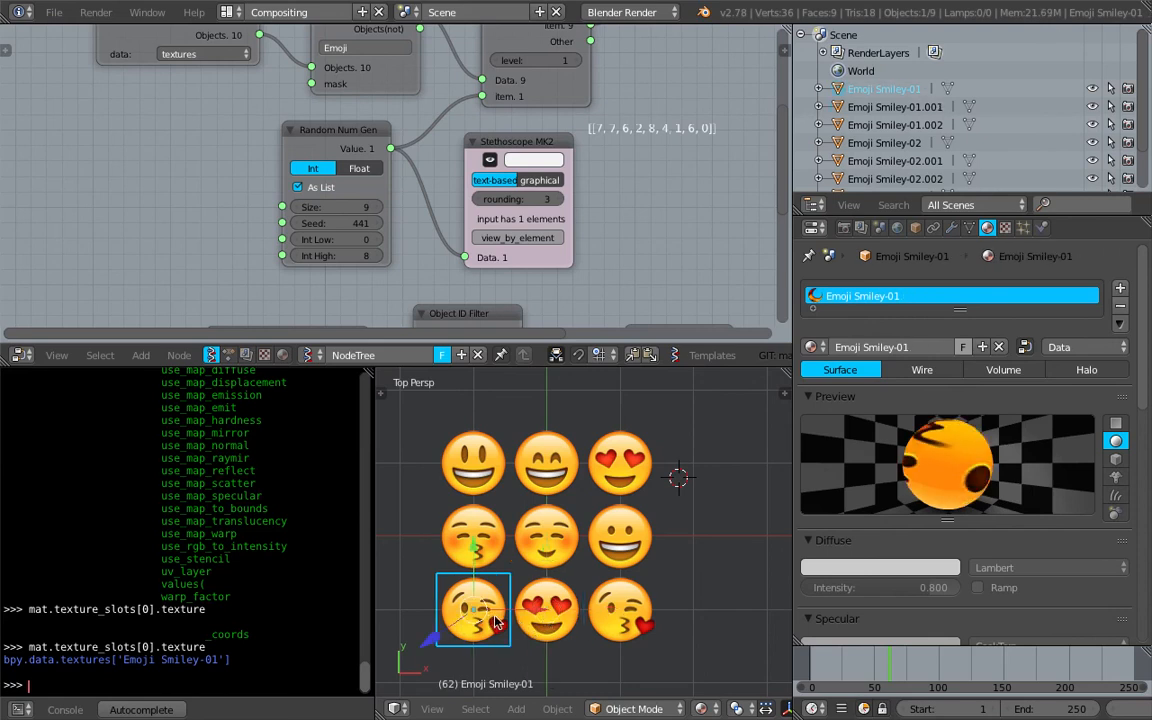
pyautogui.rightClick(548, 615)
pyautogui.rightClick(618, 540)
pyautogui.rightClick(545, 525)
pyautogui.rightClick(540, 470)
pyautogui.rightClick(617, 462)
# - Advance the Random Num Gen seed to 459
pyautogui.click(356, 223)
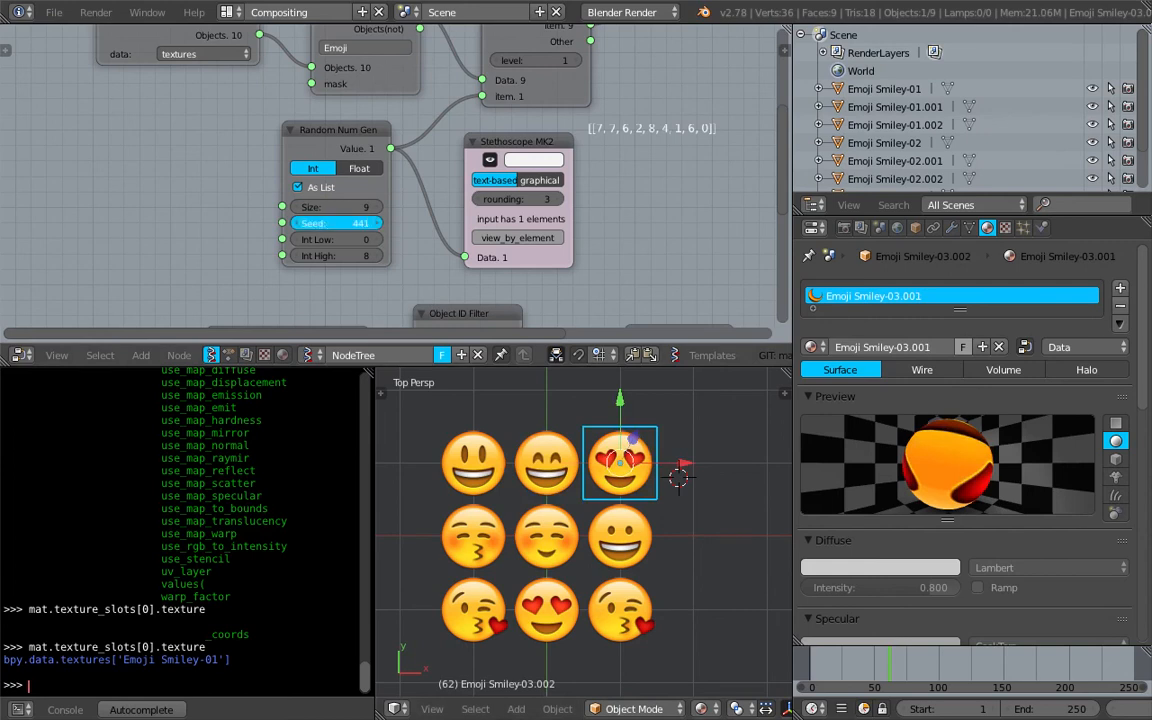
pyautogui.moveTo(356, 223); pyautogui.dragTo(350, 220)
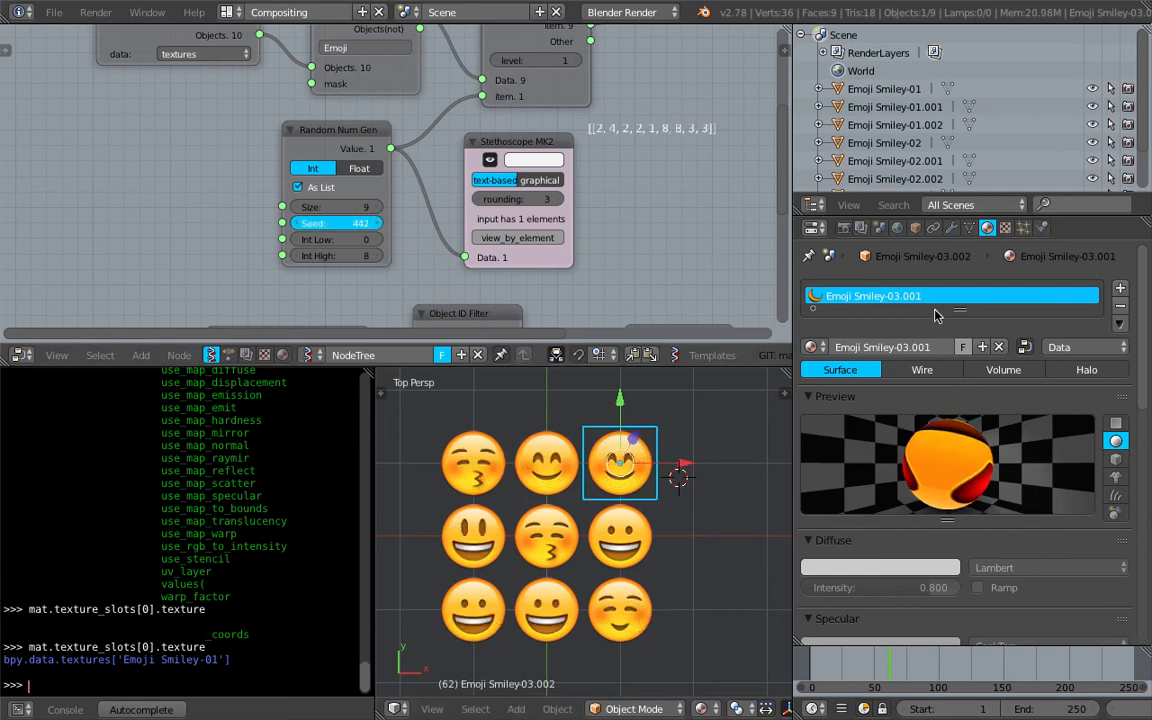
pyautogui.scroll(-13, 612, 203)
pyautogui.moveTo(596, 217); pyautogui.dragTo(514, 210, button='middle')
pyautogui.scroll(5, 513, 210)
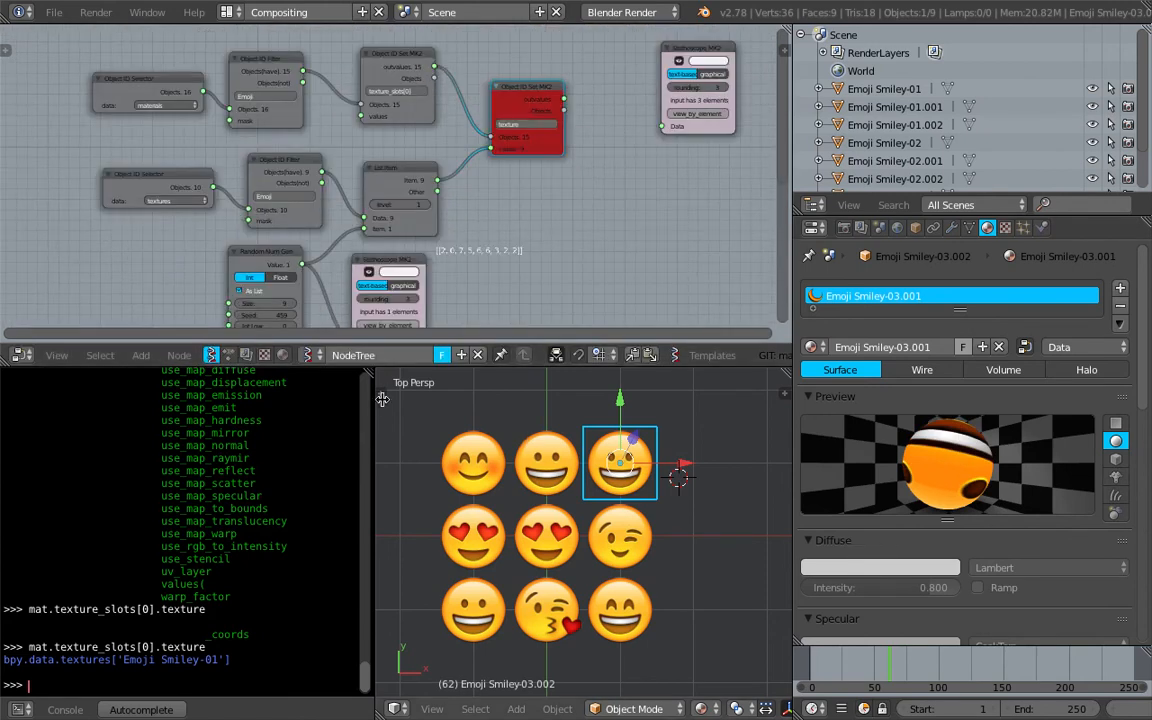
# - Widen the 3D view into the console's area and select the plane in the grid's upper-left corner
pyautogui.moveTo(378, 405); pyautogui.dragTo(350, 405)
pyautogui.scroll(-2, 415, 160)
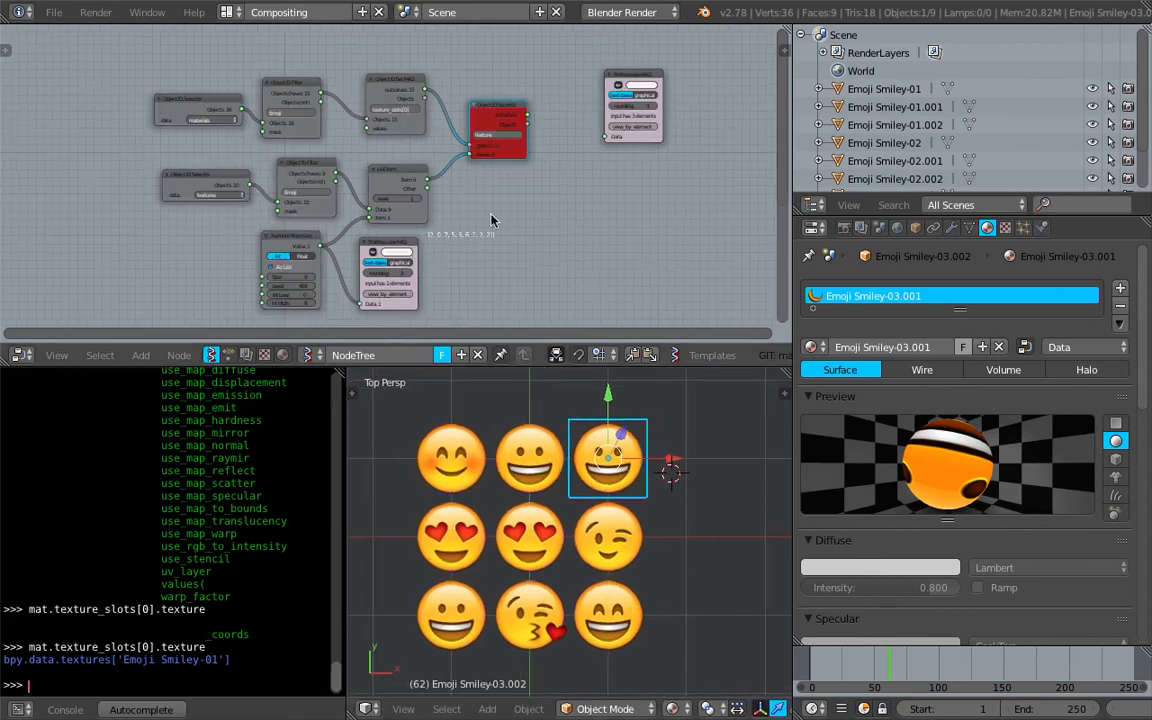
pyautogui.scroll(2, 444, 264)
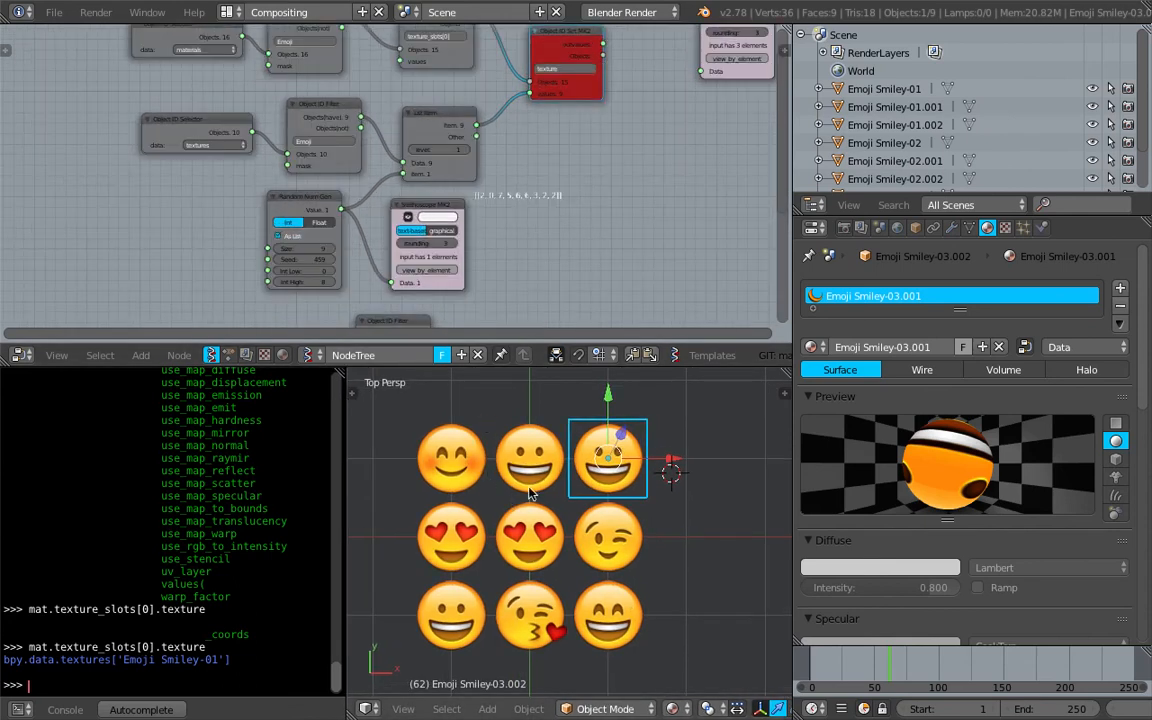
pyautogui.rightClick(451, 458)
pyautogui.scroll(-1, 549, 511)
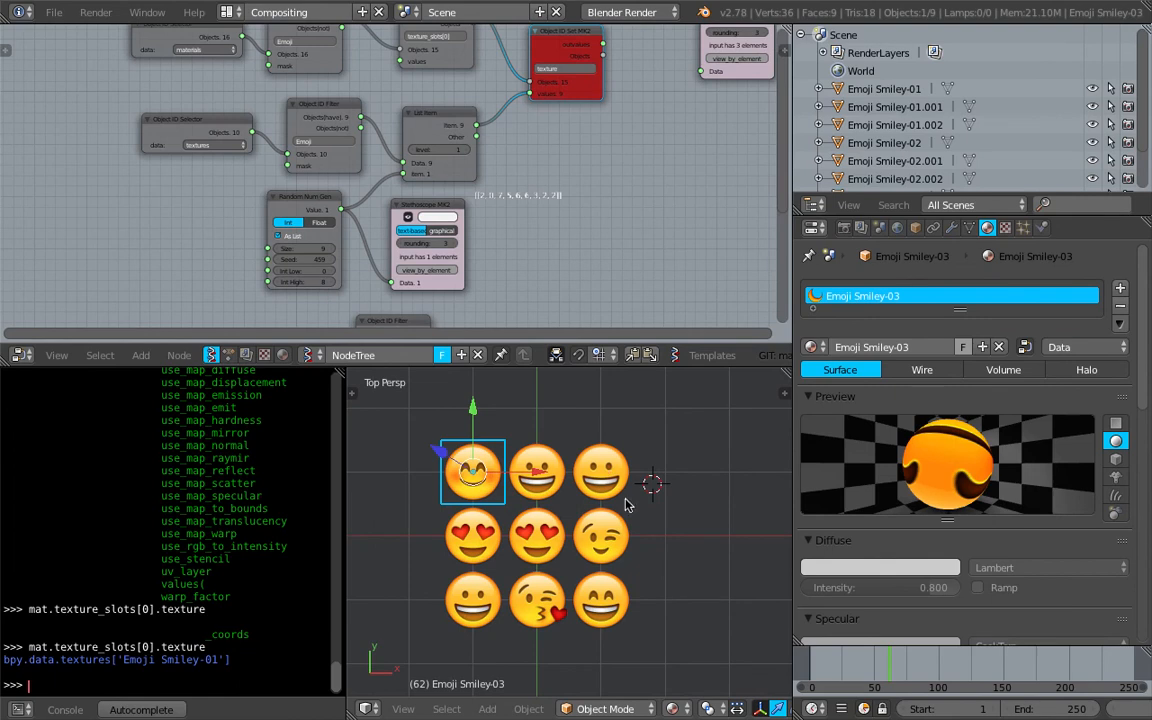
pyautogui.scroll(-2, 633, 510)
pyautogui.scroll(3, 628, 510)
# - Select all nine planes and examine the size of the grid against the empty space around it
pyautogui.hotkey('ctrl', 's')
pyautogui.scroll(-1, 620, 512)
pyautogui.press('a')
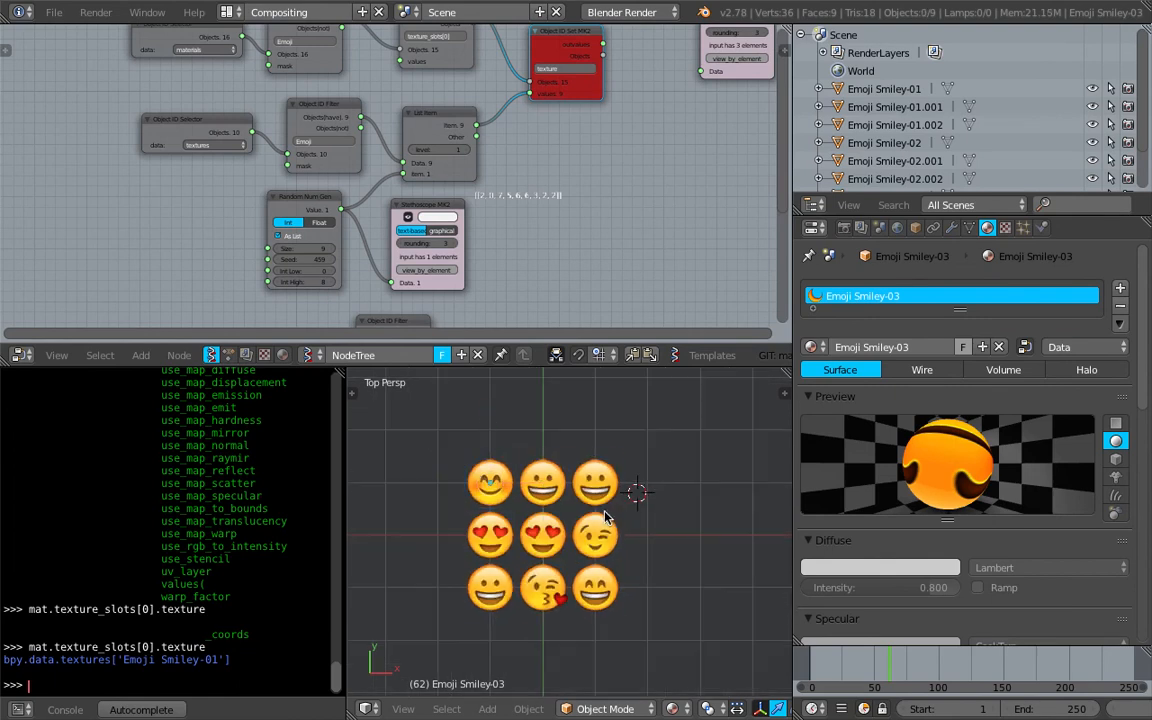
pyautogui.hotkey('ctrl', 's')
pyautogui.press('a')
pyautogui.scroll(-3, 540, 193)
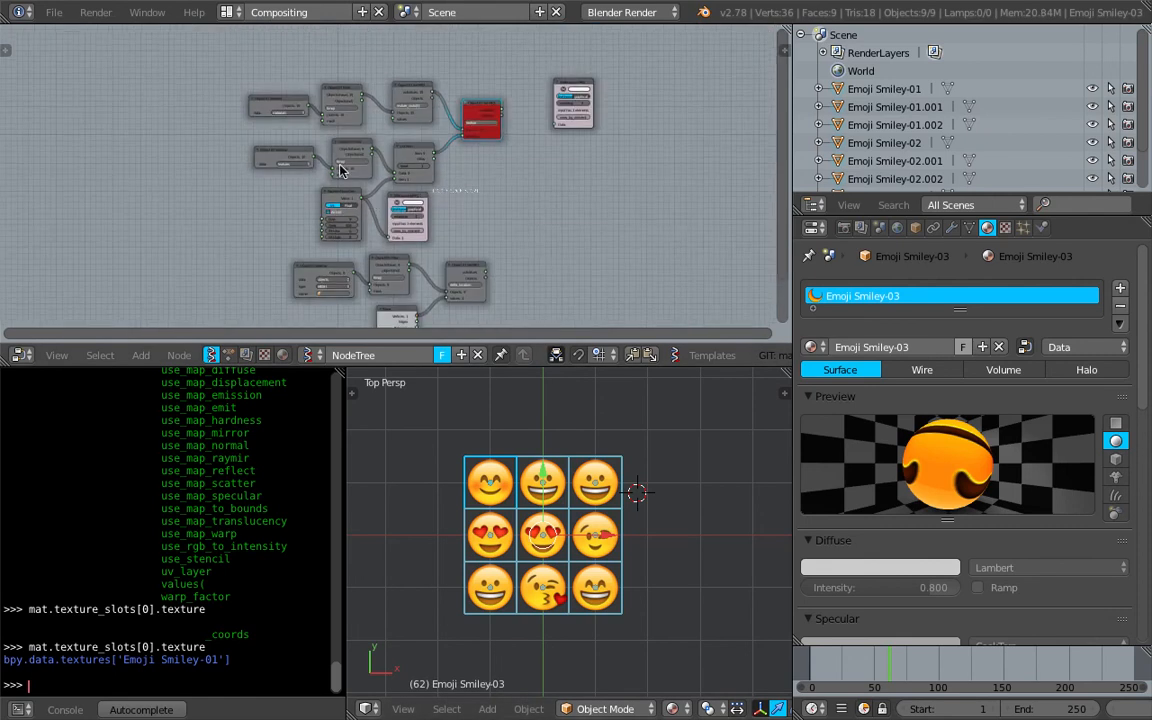
pyautogui.scroll(-5, 558, 395)
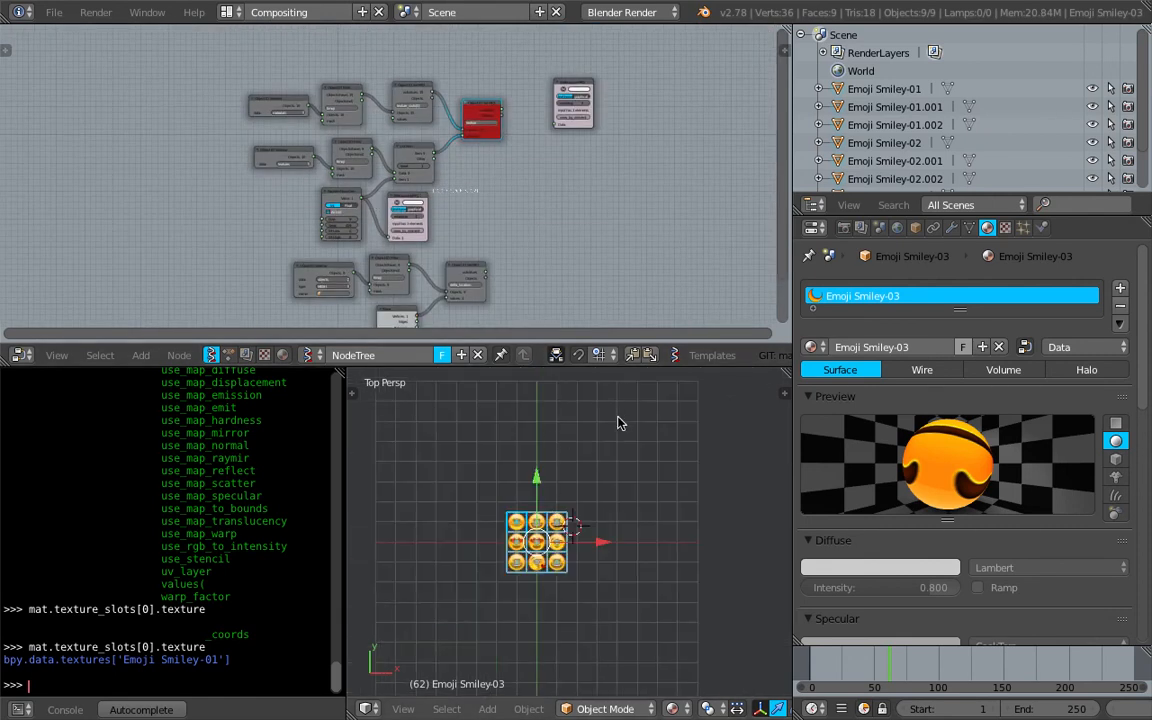
pyautogui.keyDown('shift'); pyautogui.moveTo(617, 423); pyautogui.dragTo(546, 468, button='middle'); pyautogui.keyUp('shift')
pyautogui.keyDown('shift'); pyautogui.moveTo(620, 587); pyautogui.dragTo(613, 446, button='middle'); pyautogui.keyUp('shift')
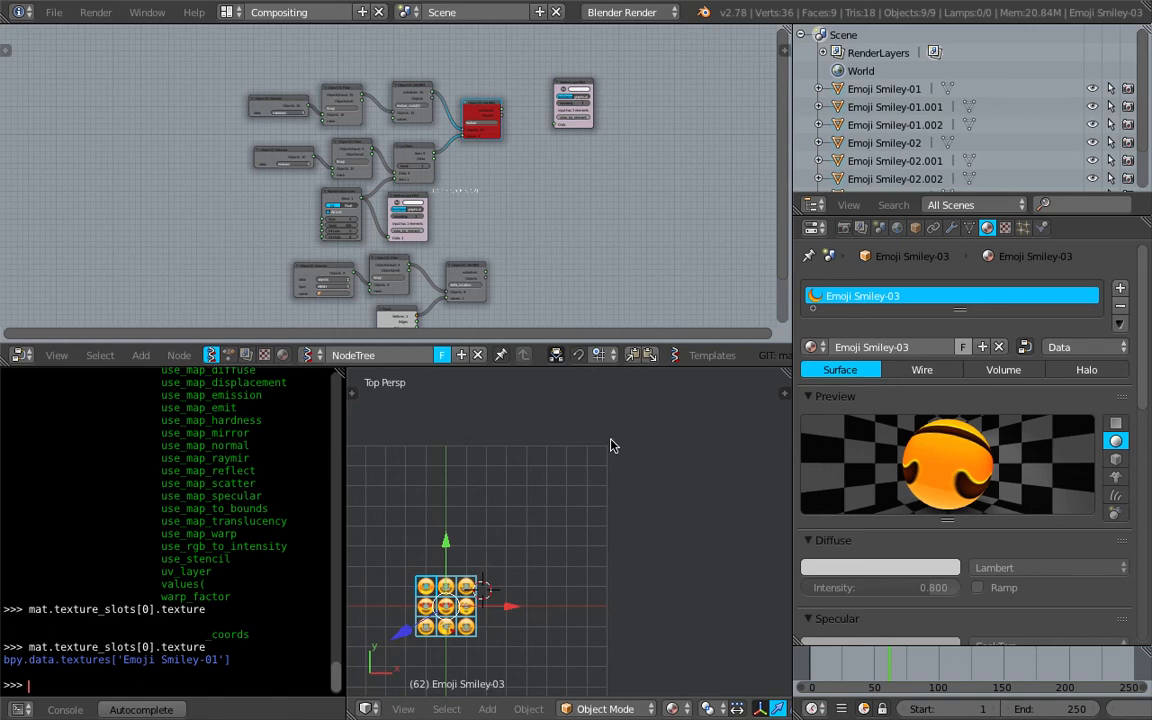
pyautogui.scroll(3, 613, 446)
pyautogui.scroll(-4, 540, 500)
pyautogui.keyDown('shift'); pyautogui.moveTo(536, 516); pyautogui.dragTo(489, 535, button='middle'); pyautogui.keyUp('shift')
pyautogui.scroll(-2, 597, 465)
pyautogui.keyDown('shift'); pyautogui.moveTo(576, 490); pyautogui.dragTo(554, 513, button='middle'); pyautogui.keyUp('shift')
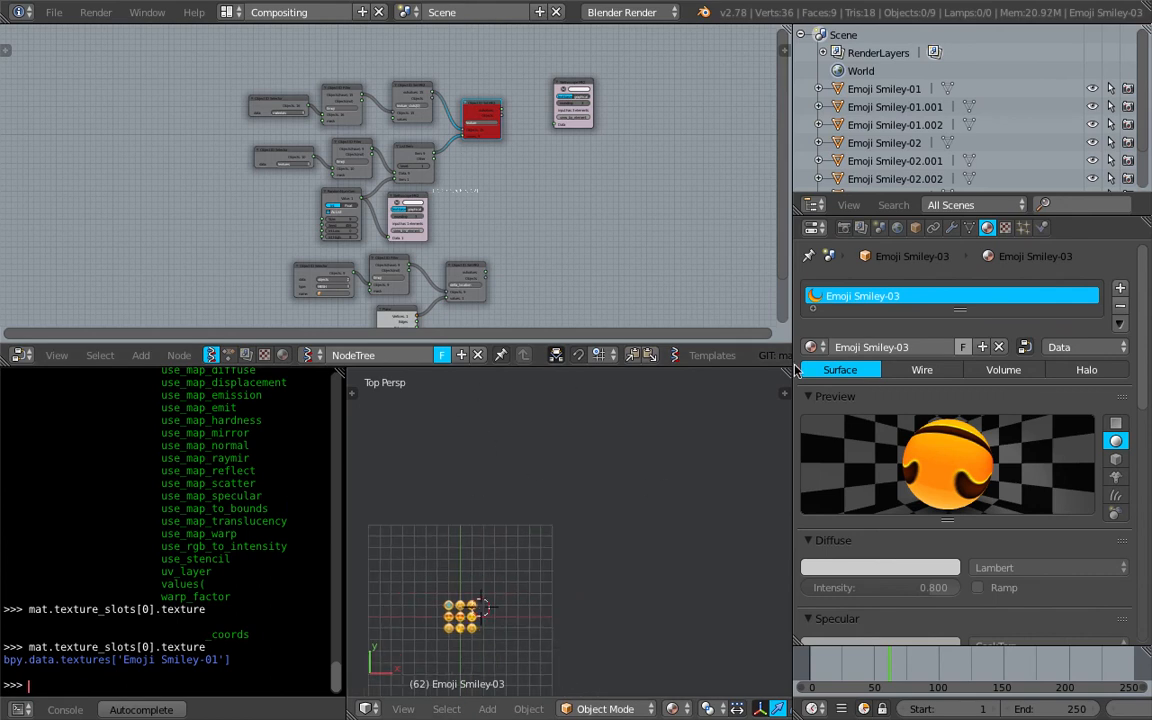
# - Calculate 64 * 64 in Spotlight Search and close the search
pyautogui.click(1069, 10)
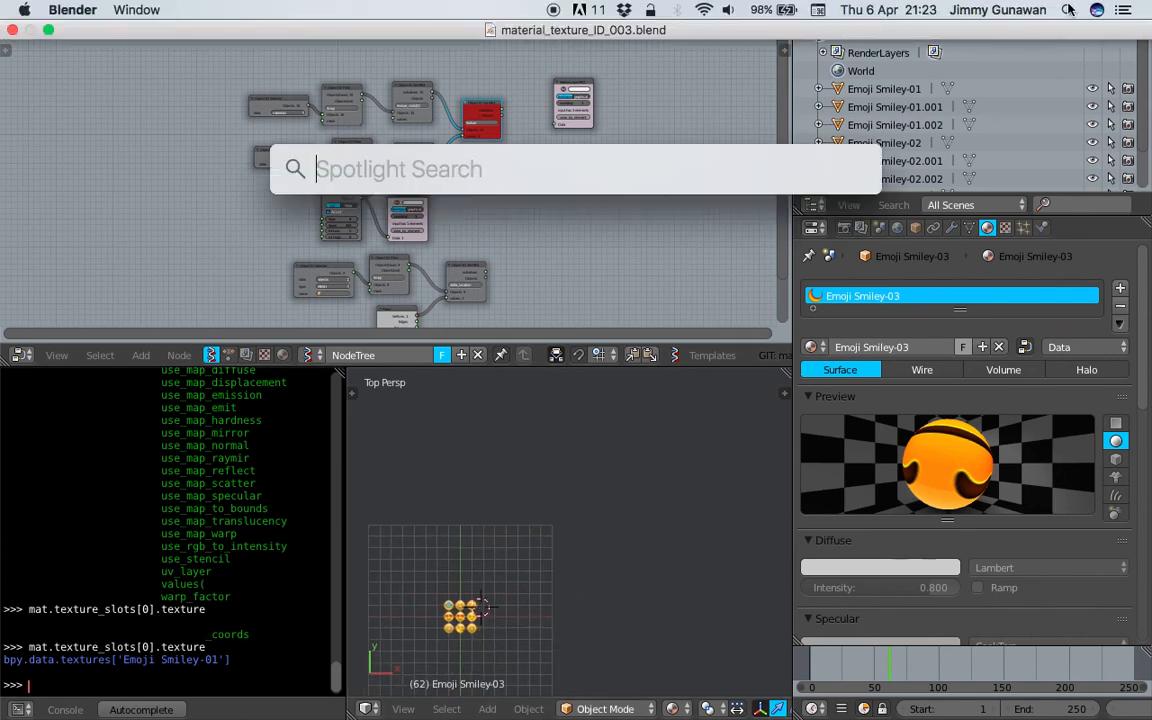
pyautogui.write('64 * 64')
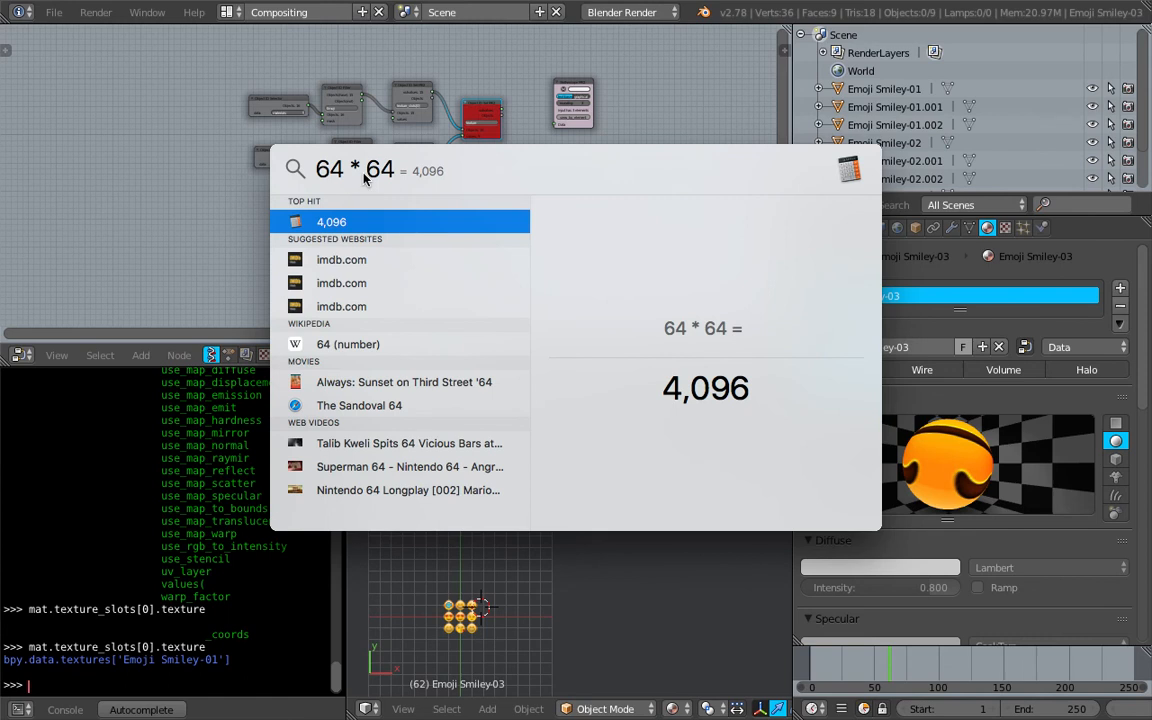
pyautogui.click(206, 186)
# - Save the scene over the existing file material_texture_ID_003.blend
pyautogui.click(512, 428)
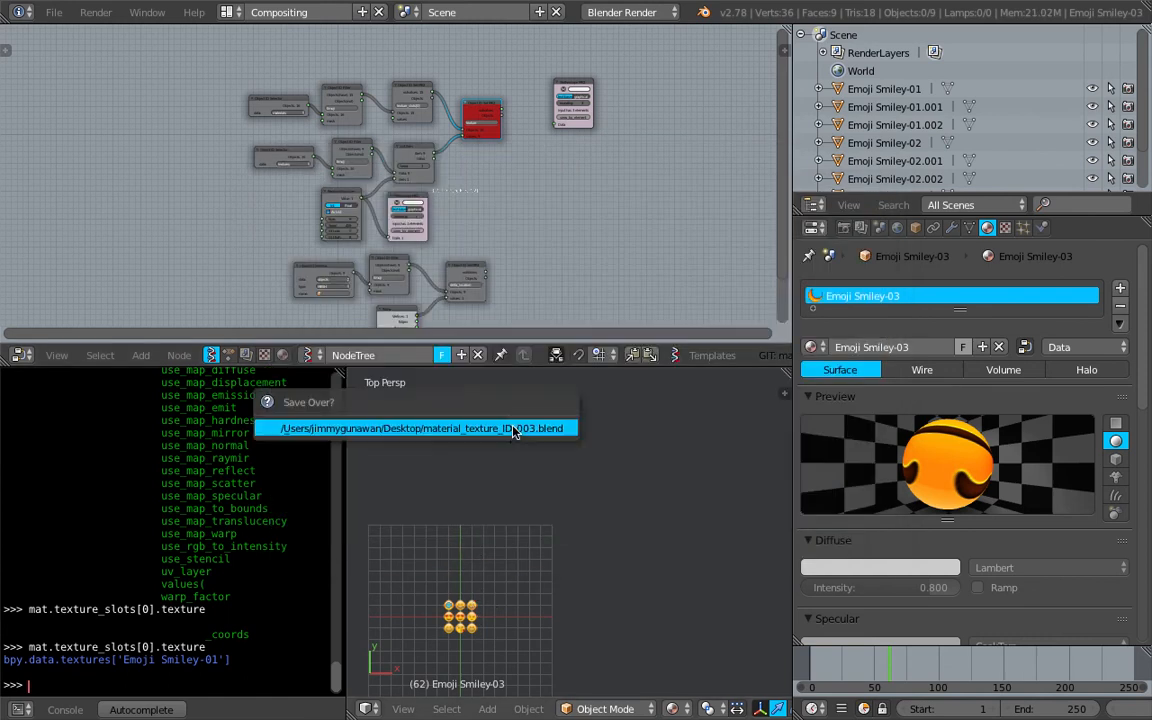
pyautogui.scroll(-3, 548, 467)
pyautogui.click(550, 469)
pyautogui.scroll(2, 559, 471)
pyautogui.press('Home')
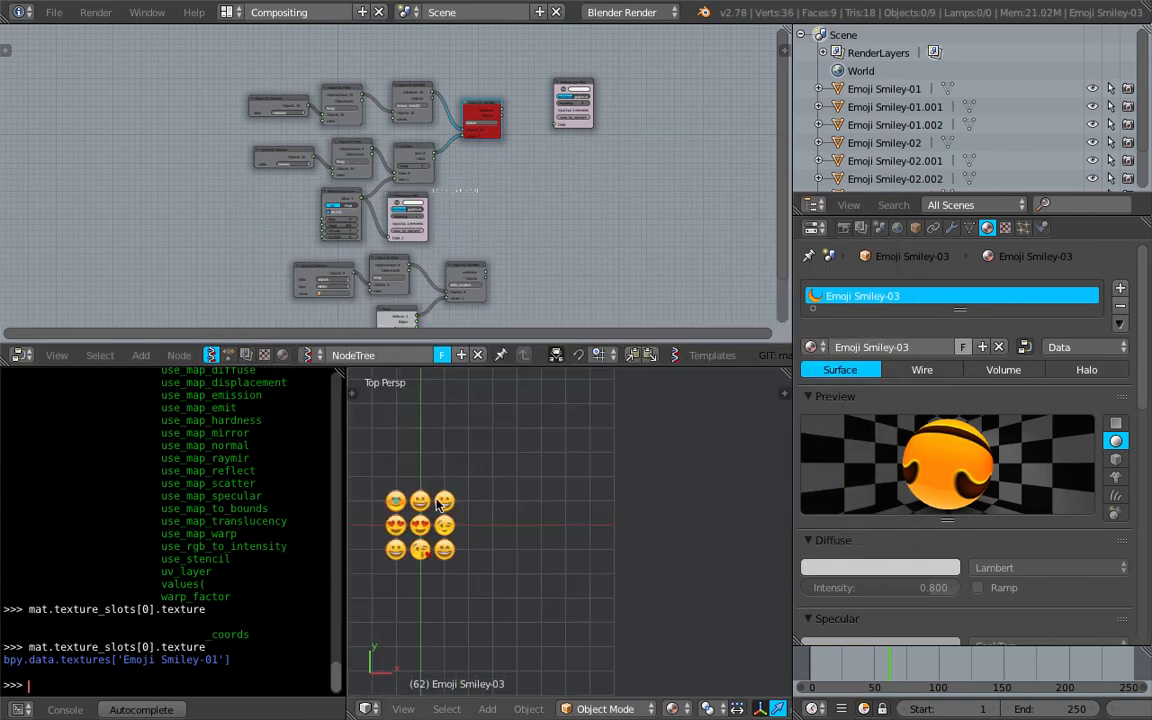
pyautogui.scroll(3, 475, 181)
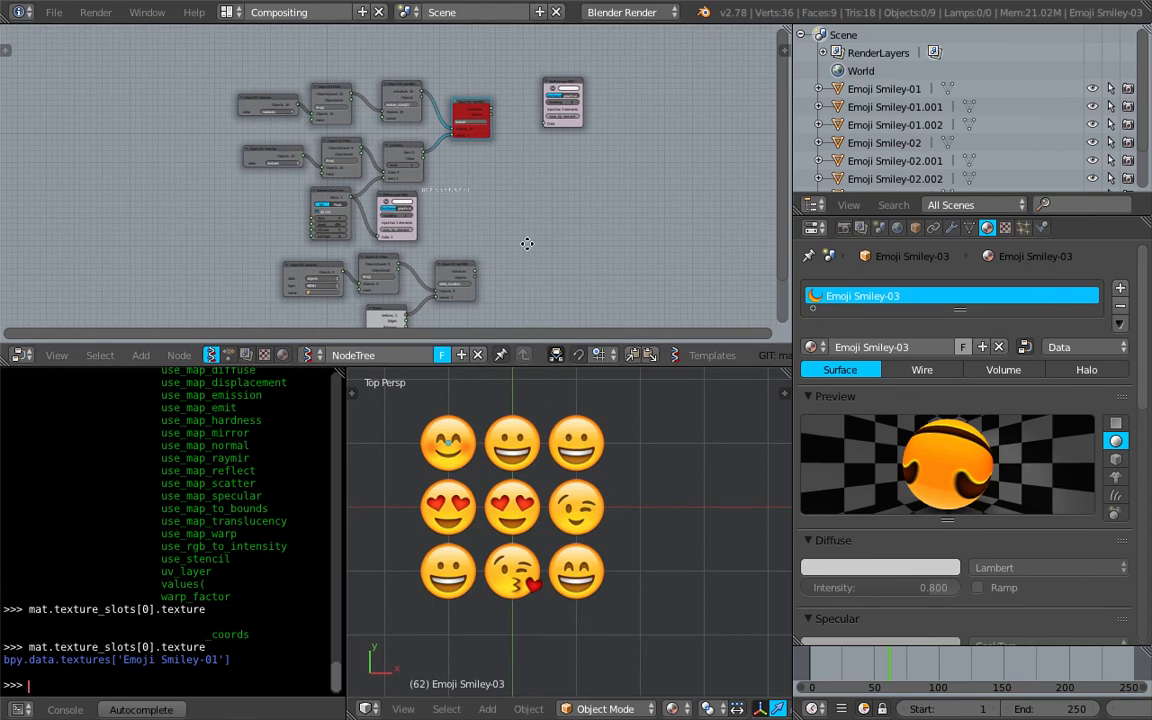
# - Raise the seed of the Random Num Gen node to 477 to reshuffle the emoji textures
pyautogui.moveTo(475, 181); pyautogui.dragTo(456, 248, button='middle')
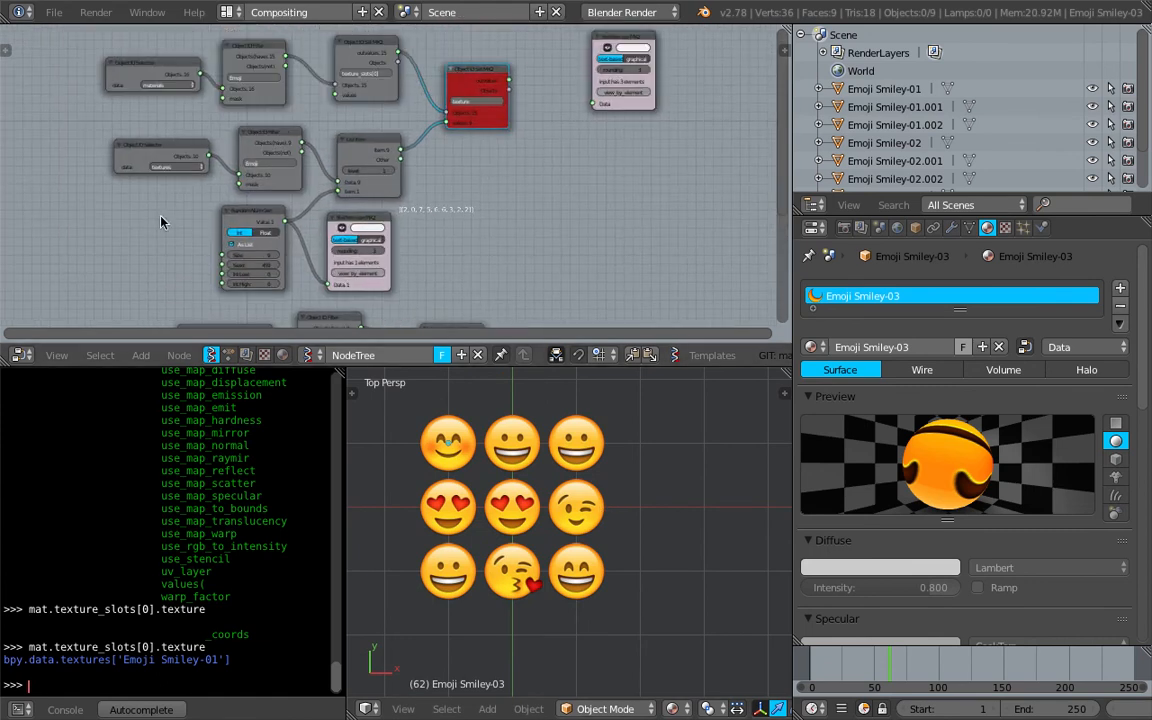
pyautogui.scroll(3, 352, 176)
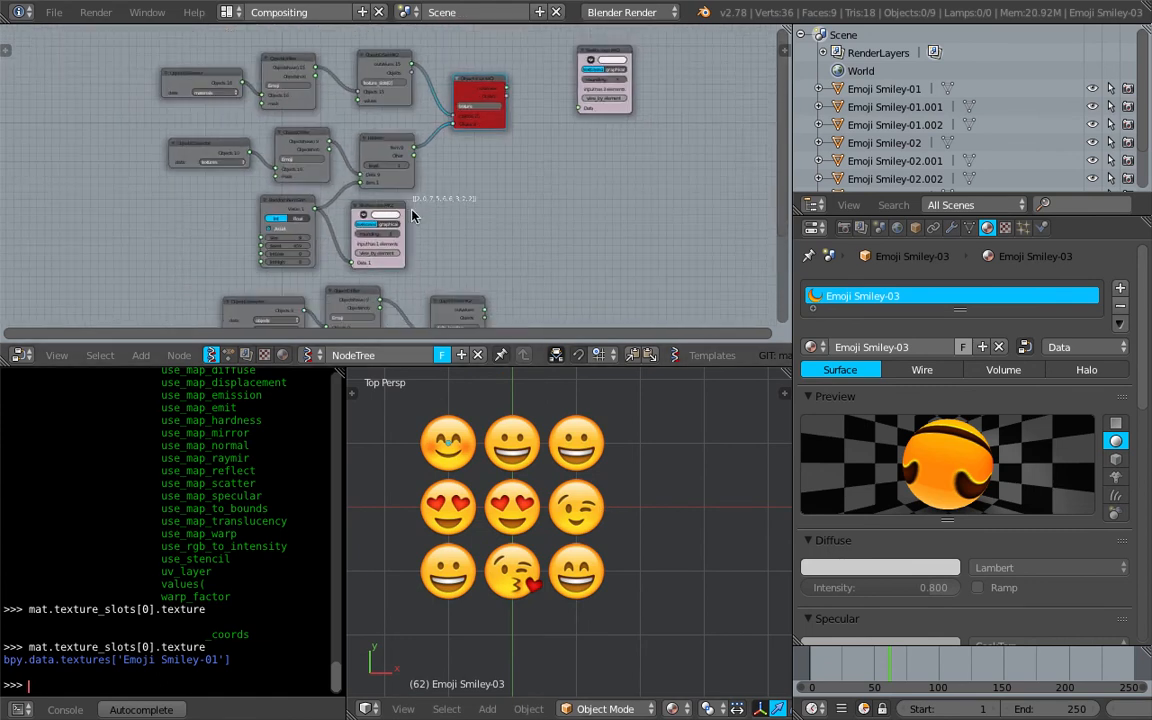
pyautogui.scroll(2, 365, 237)
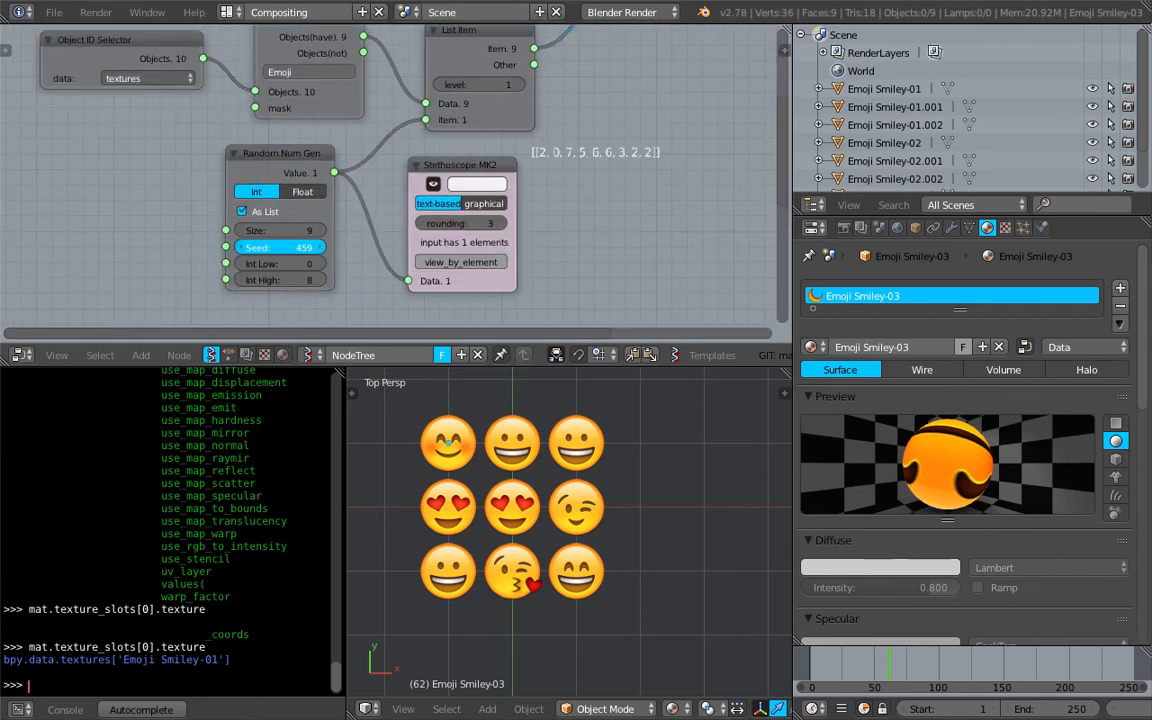
pyautogui.moveTo(368, 260); pyautogui.dragTo(378, 262)
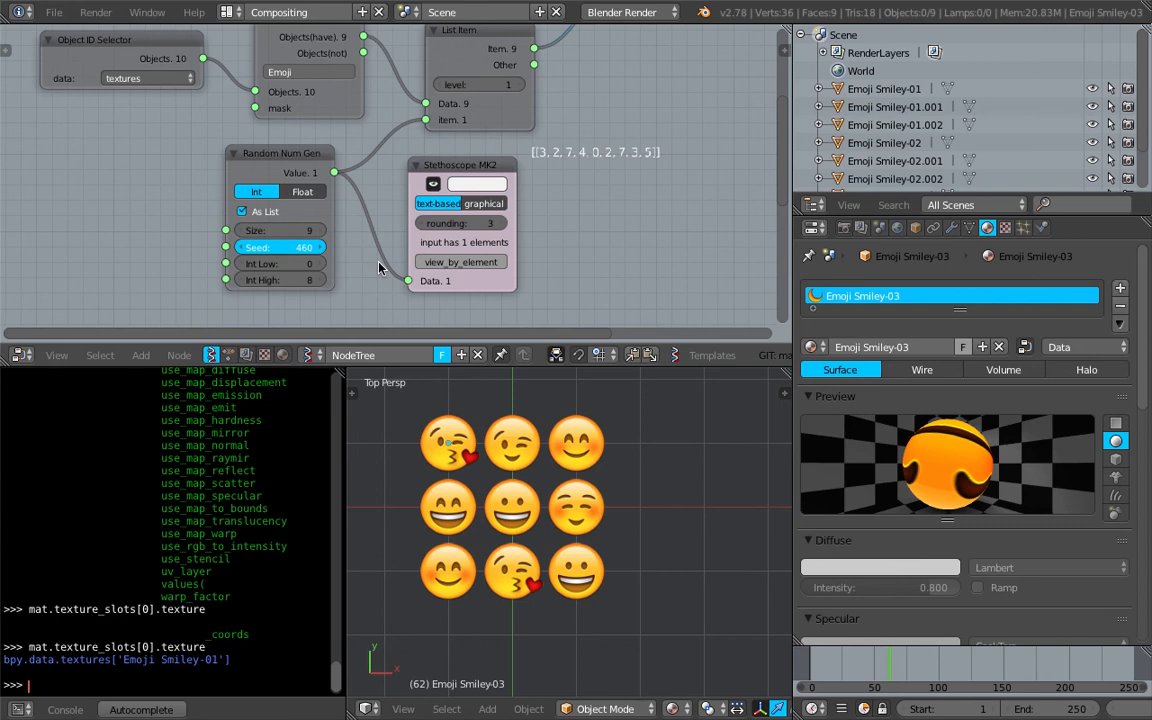
# - Select all nine planes and raise the Random Num Gen seed to 583
pyautogui.click(591, 479)
pyautogui.press('a')
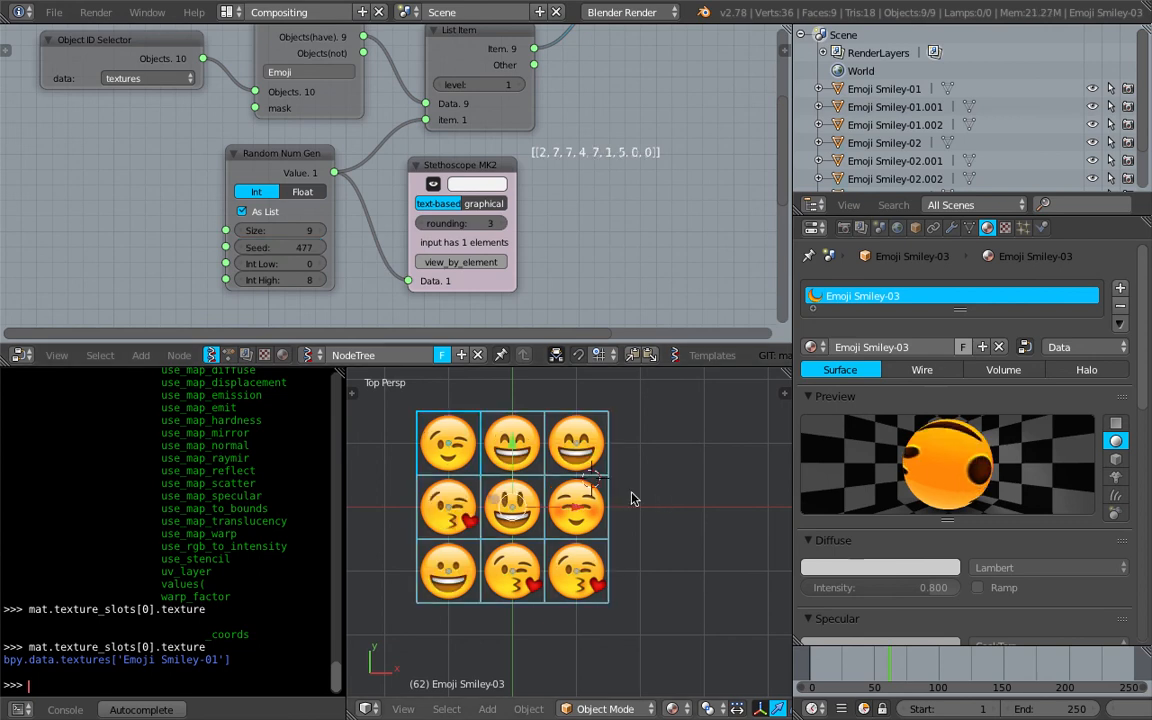
pyautogui.moveTo(280, 247); pyautogui.dragTo(547, 496)
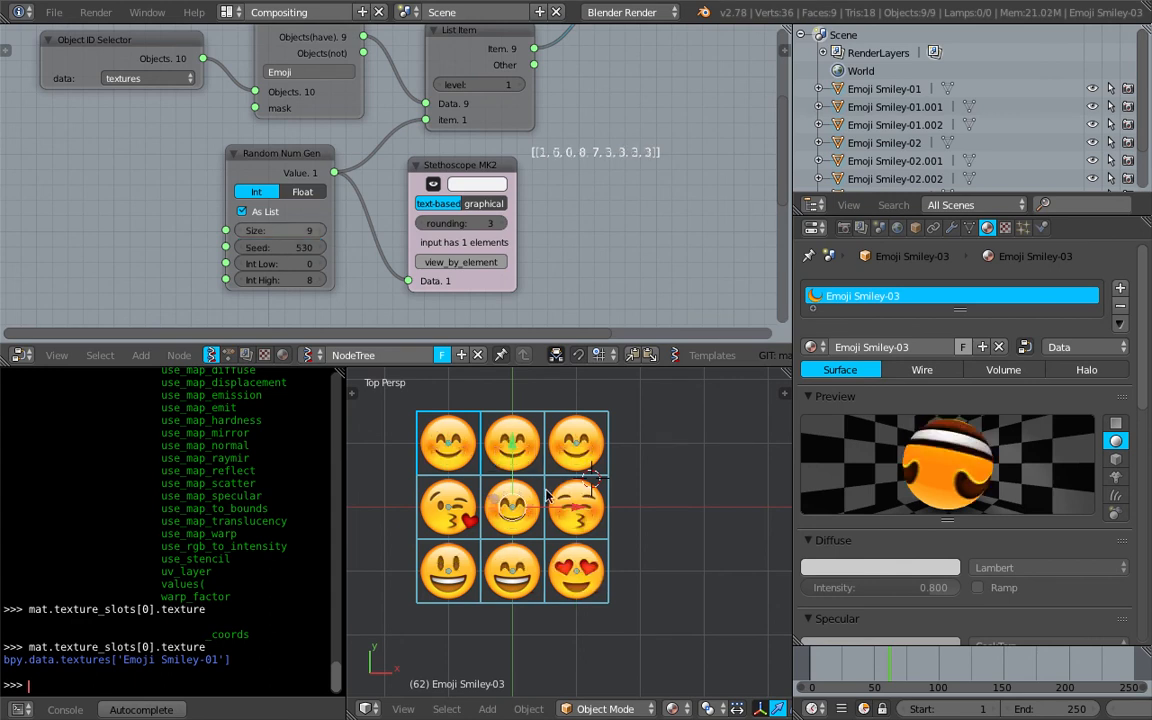
pyautogui.moveTo(598, 234); pyautogui.dragTo(638, 231, button='middle')
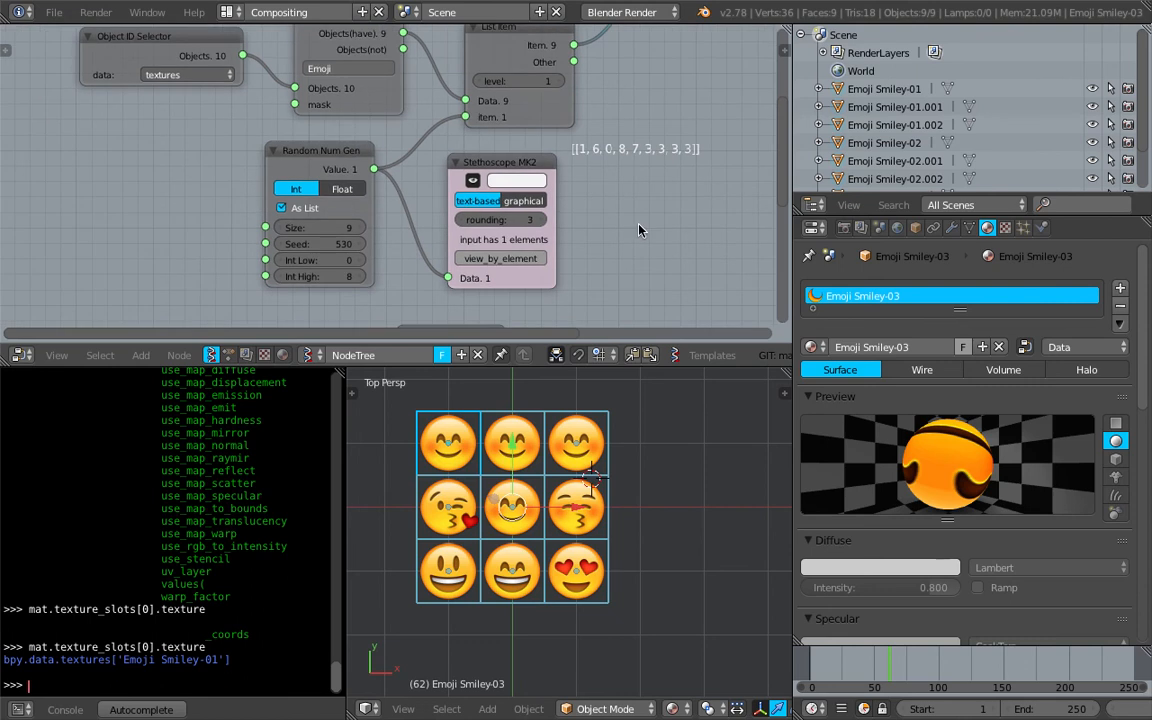
pyautogui.moveTo(302, 244); pyautogui.dragTo(310, 244)
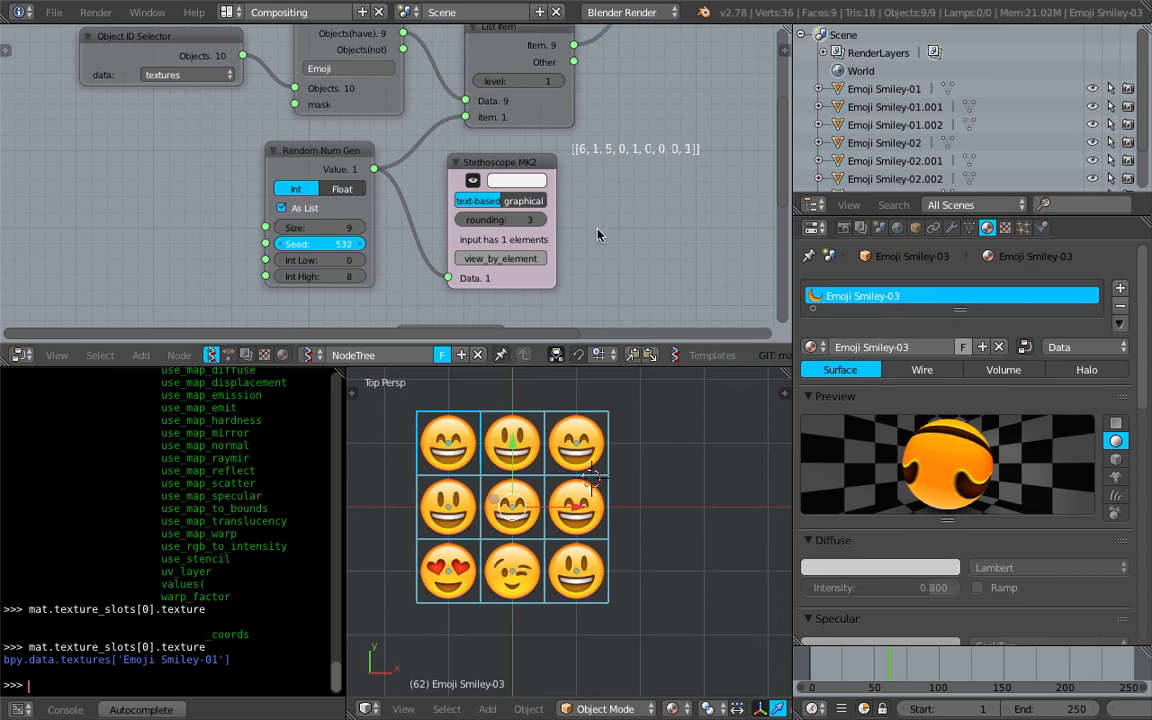
# - Rename the Sverchok node tree as Material_Texture
pyautogui.scroll(-3, 605, 231)
pyautogui.moveTo(605, 231); pyautogui.dragTo(465, 165, button='middle')
pyautogui.write('Mater')
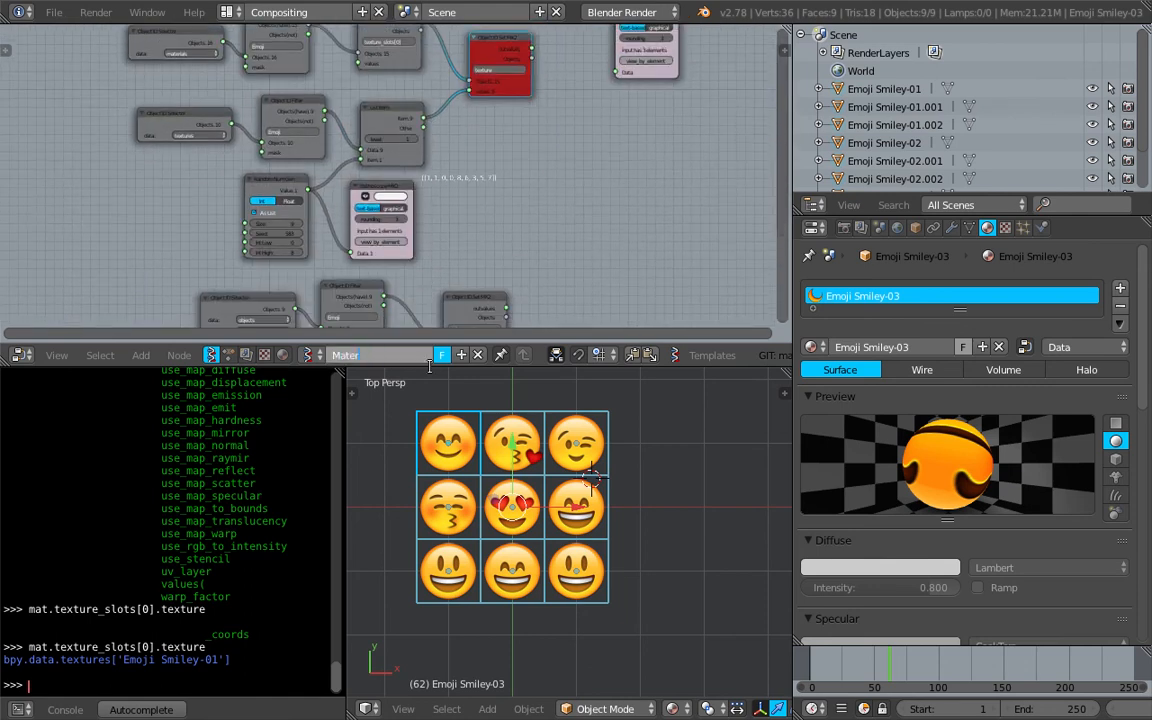
pyautogui.write('ial_Texture')
pyautogui.press('Return')
# - Merge the Python console area into the 3D view and deselect all planes
pyautogui.moveTo(340, 372); pyautogui.dragTo(225, 378)
pyautogui.scroll(-4, 429, 440)
pyautogui.scroll(2, 422, 437)
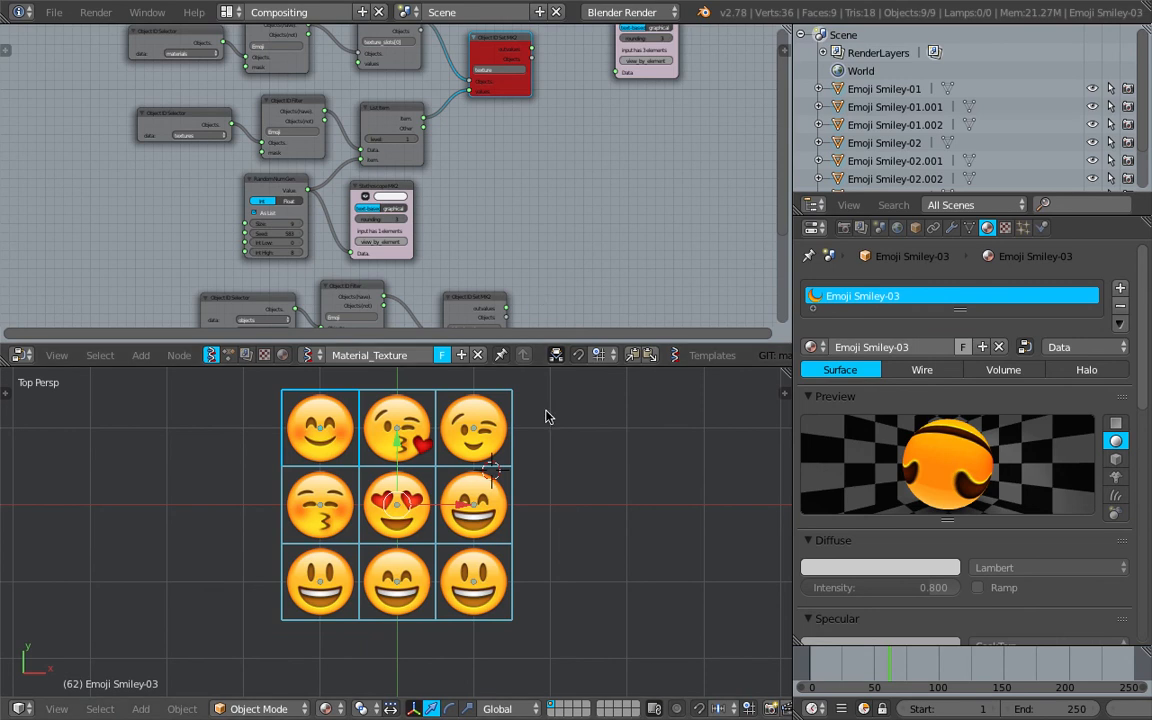
pyautogui.press('a')
# - Tidy the layout of the nodes that select the materials and textures, and save the scene over the existing file
pyautogui.moveTo(527, 159); pyautogui.dragTo(527, 237, button='middle')
pyautogui.scroll(3, 529, 243)
pyautogui.moveTo(113, 97); pyautogui.dragTo(104, 107)
pyautogui.moveTo(133, 224); pyautogui.dragTo(103, 244)
pyautogui.moveTo(250, 197); pyautogui.dragTo(221, 200)
pyautogui.moveTo(401, 214); pyautogui.dragTo(395, 205)
pyautogui.scroll(-4, 450, 175)
pyautogui.hotkey('ctrl', 's')
pyautogui.press('Return')
# - Shift the object selector, filter, Plane and delta_location set nodes to line up with the nodes above, and save over the file
pyautogui.scroll(-5, 470, 130)
pyautogui.scroll(-4, 476, 116)
pyautogui.moveTo(285, 165); pyautogui.dragTo(213, 180)
pyautogui.moveTo(375, 150); pyautogui.dragTo(297, 166)
pyautogui.moveTo(432, 268); pyautogui.dragTo(348, 294)
pyautogui.moveTo(603, 167); pyautogui.dragTo(494, 188)
pyautogui.hotkey('ctrl', 's')
pyautogui.click(490, 188)
pyautogui.scroll(-2, 591, 172)
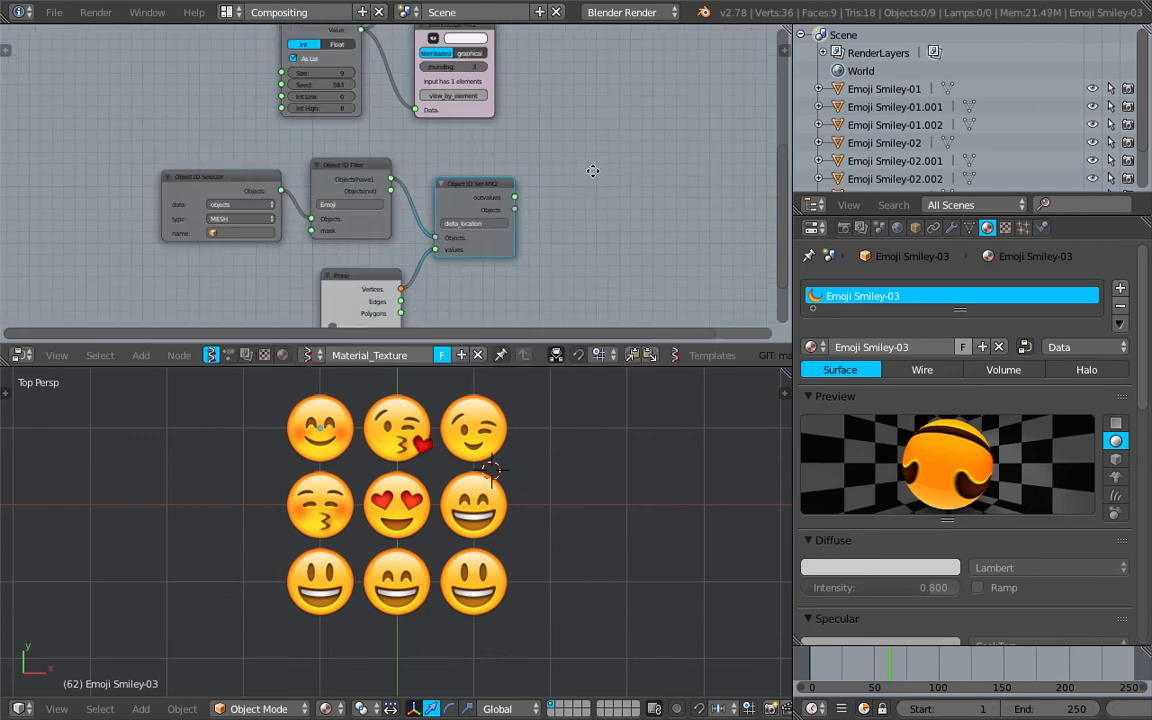
# - Widen the node editor and 3D view by narrowing the properties column, and save the scene over the existing file
pyautogui.moveTo(792, 180); pyautogui.dragTo(857, 182)
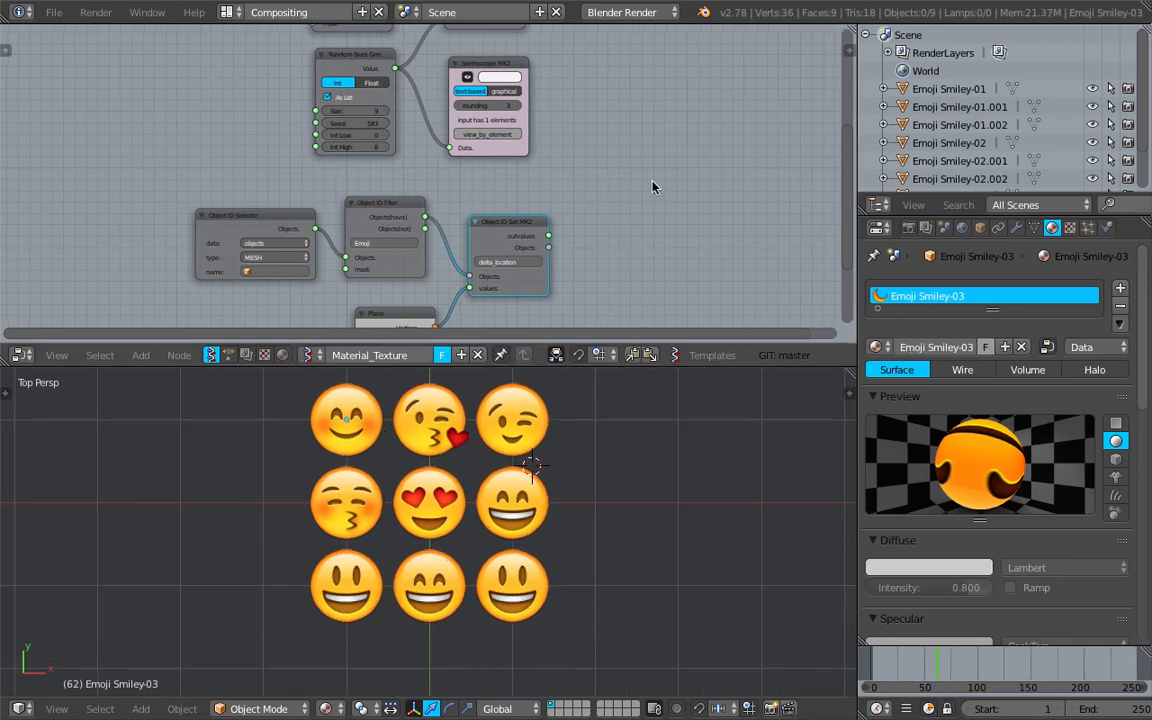
pyautogui.hotkey('ctrl', 's')
pyautogui.click(568, 476)
pyautogui.keyDown('shift'); pyautogui.moveTo(671, 493); pyautogui.dragTo(687, 513, button='middle'); pyautogui.keyUp('shift')
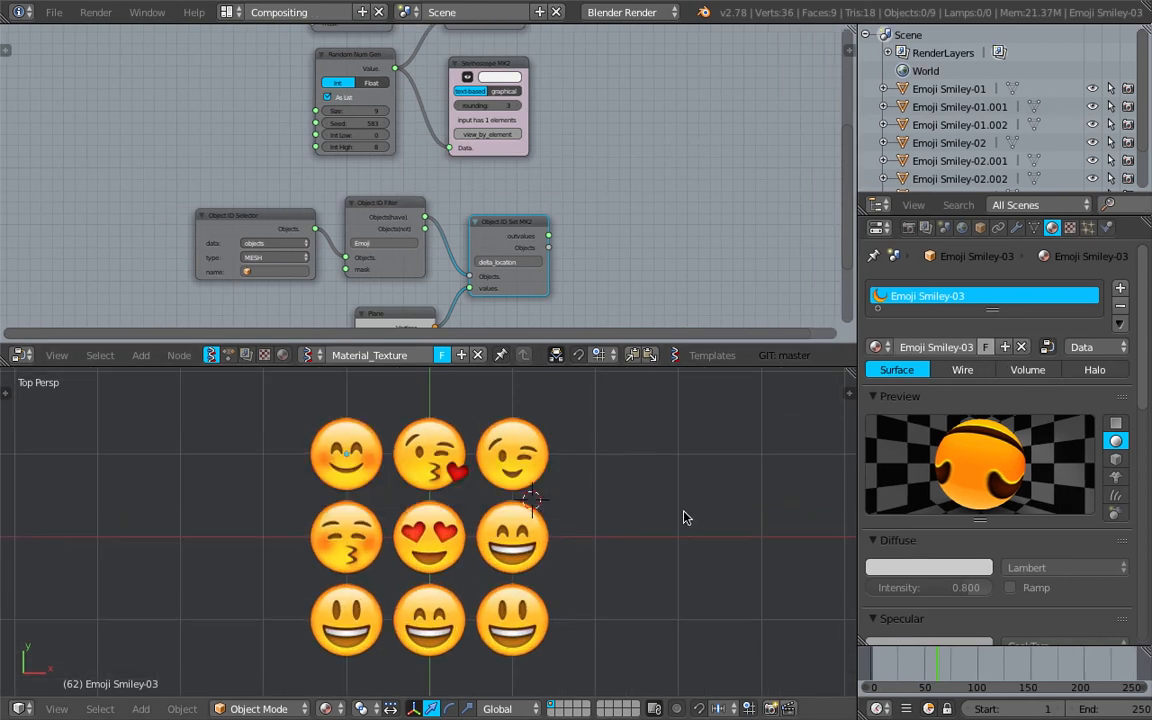